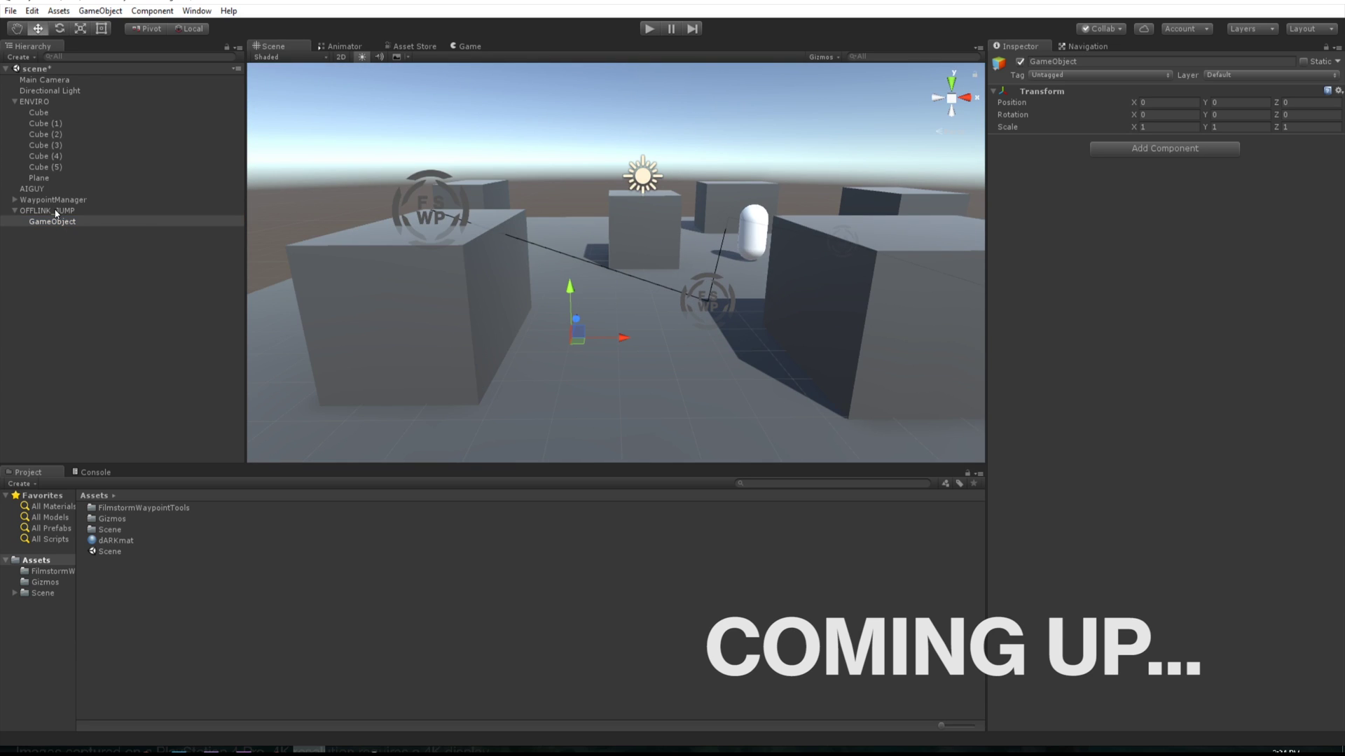
- Rename the empty object under OFFLINK_JUMP to 1 and duplicate it
{"action": "left_click", "coordinate": [66, 222]}
{"action": "type", "text": "1"}
{"action": "key", "text": "Return"}
{"action": "key", "text": "ctrl+d"}
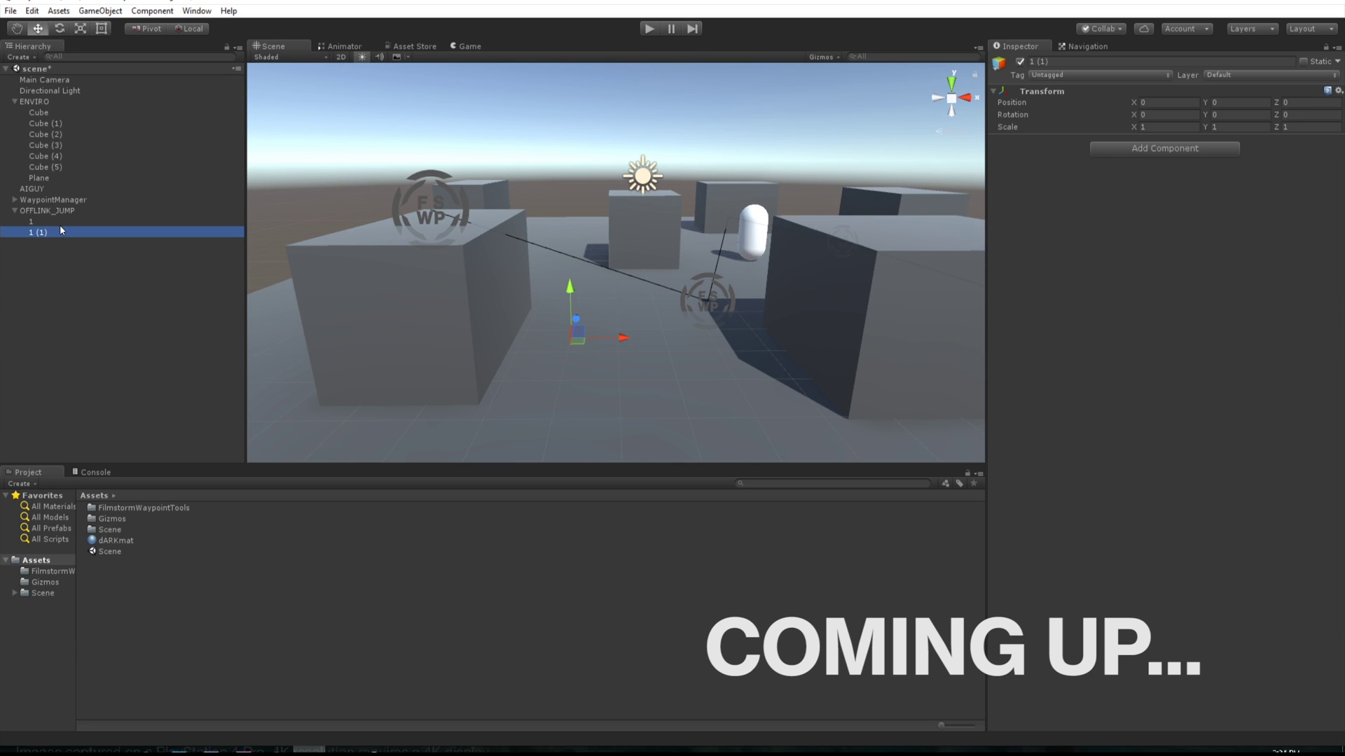
- Rename the duplicate under OFFLINK_JUMP to 2 and move it slightly in the scene
{"action": "left_click", "coordinate": [56, 231]}
{"action": "type", "text": "2"}
{"action": "key", "text": "Return"}
{"action": "left_click_drag", "start_coordinate": [575, 334], "coordinate": [587, 310]}
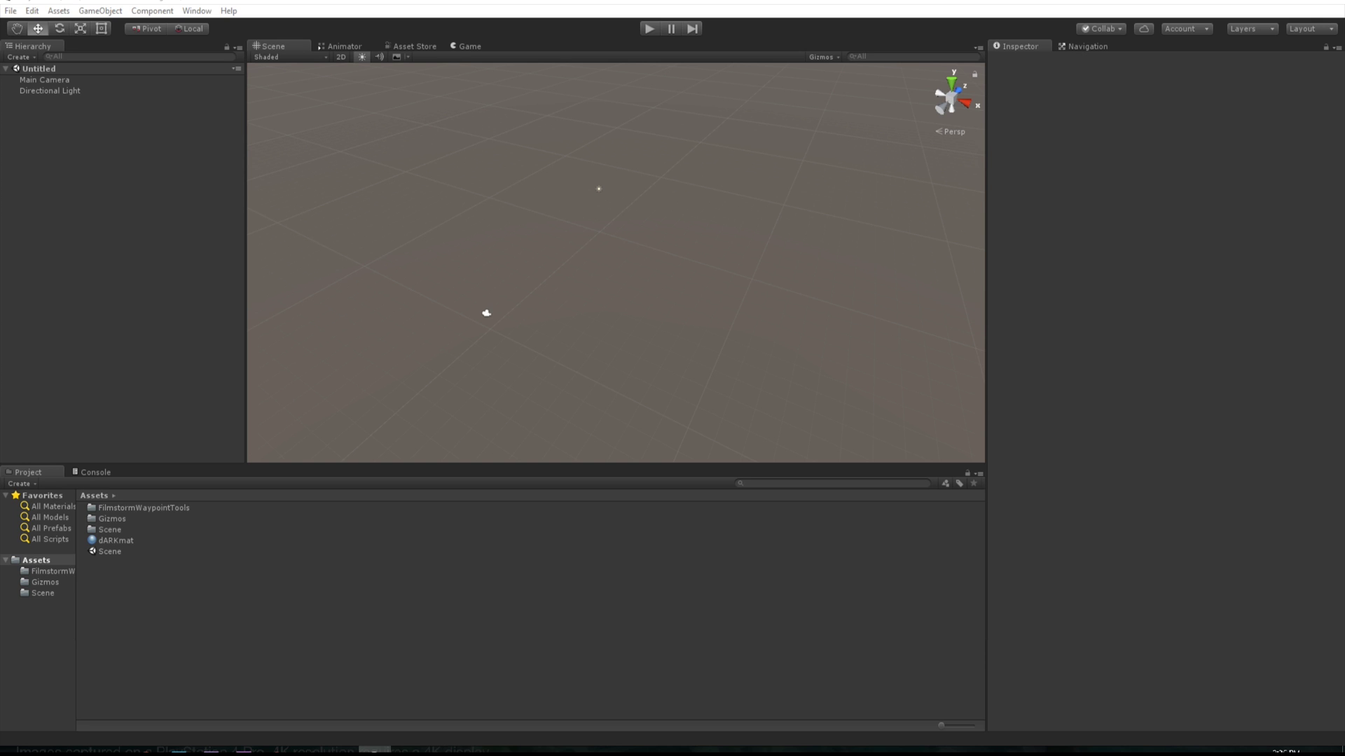
- Look through the contents of the FilmstormWaypointTools and Gizmos asset folders
{"action": "right_click_drag", "start_coordinate": [621, 324], "coordinate": [613, 285]}
{"action": "scroll", "coordinate": [614, 276], "scroll_direction": "down", "scroll_amount": 5}
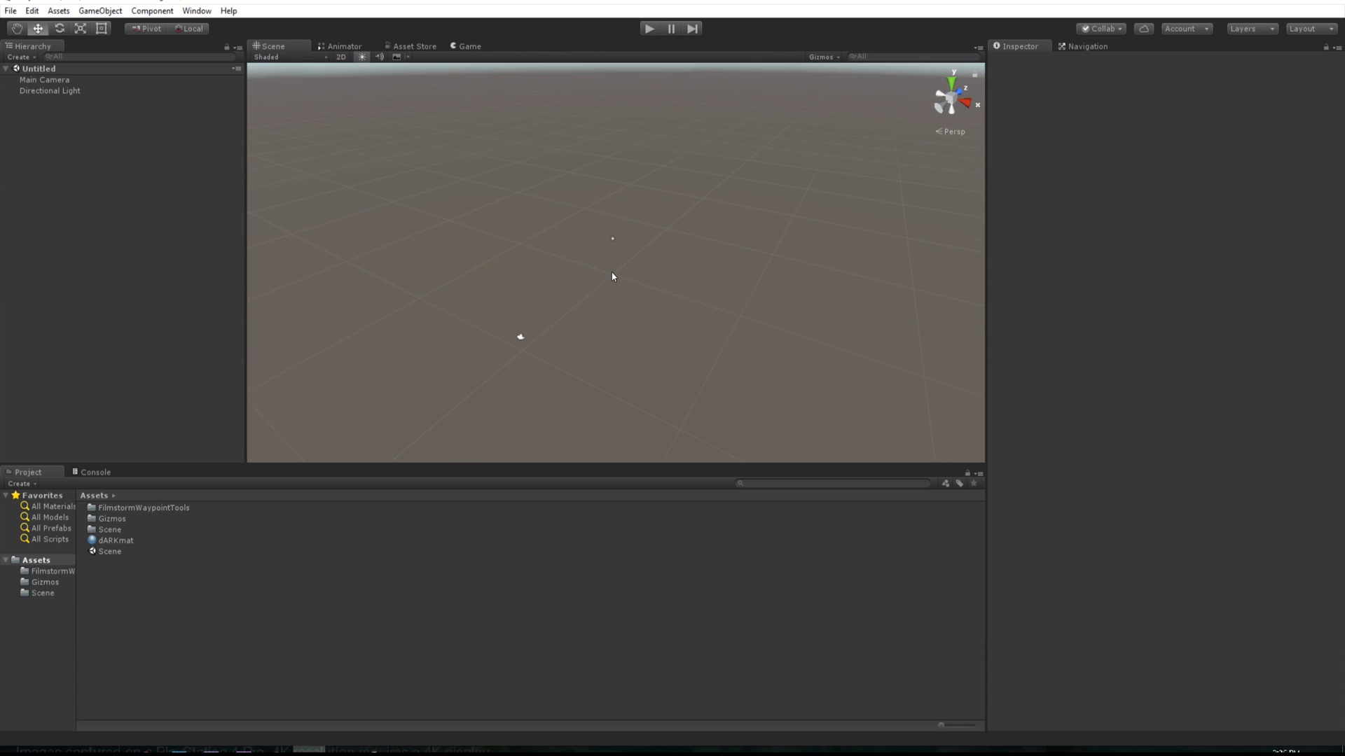
{"action": "middle_click_drag", "start_coordinate": [592, 265], "coordinate": [592, 263]}
{"action": "scroll", "coordinate": [564, 304], "scroll_direction": "up", "scroll_amount": 3}
{"action": "left_click", "coordinate": [106, 510]}
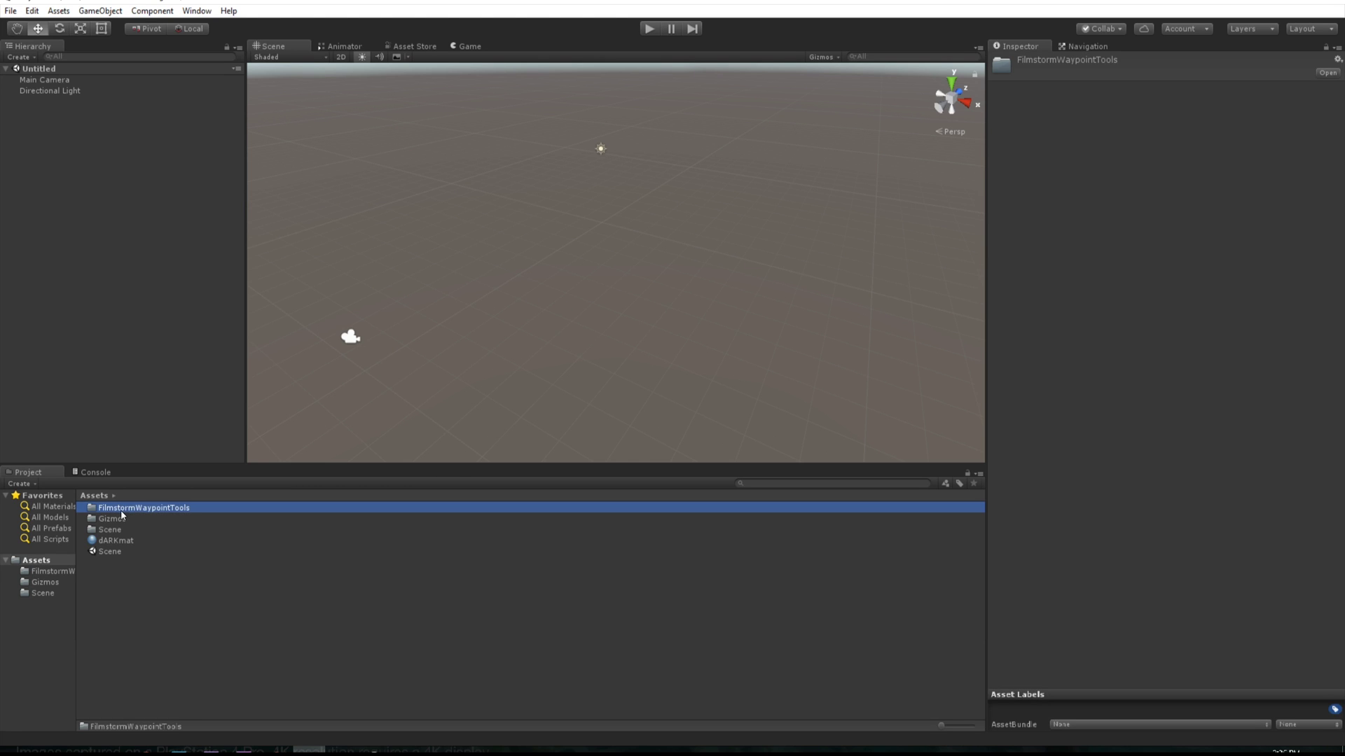
{"action": "double_click", "coordinate": [122, 514]}
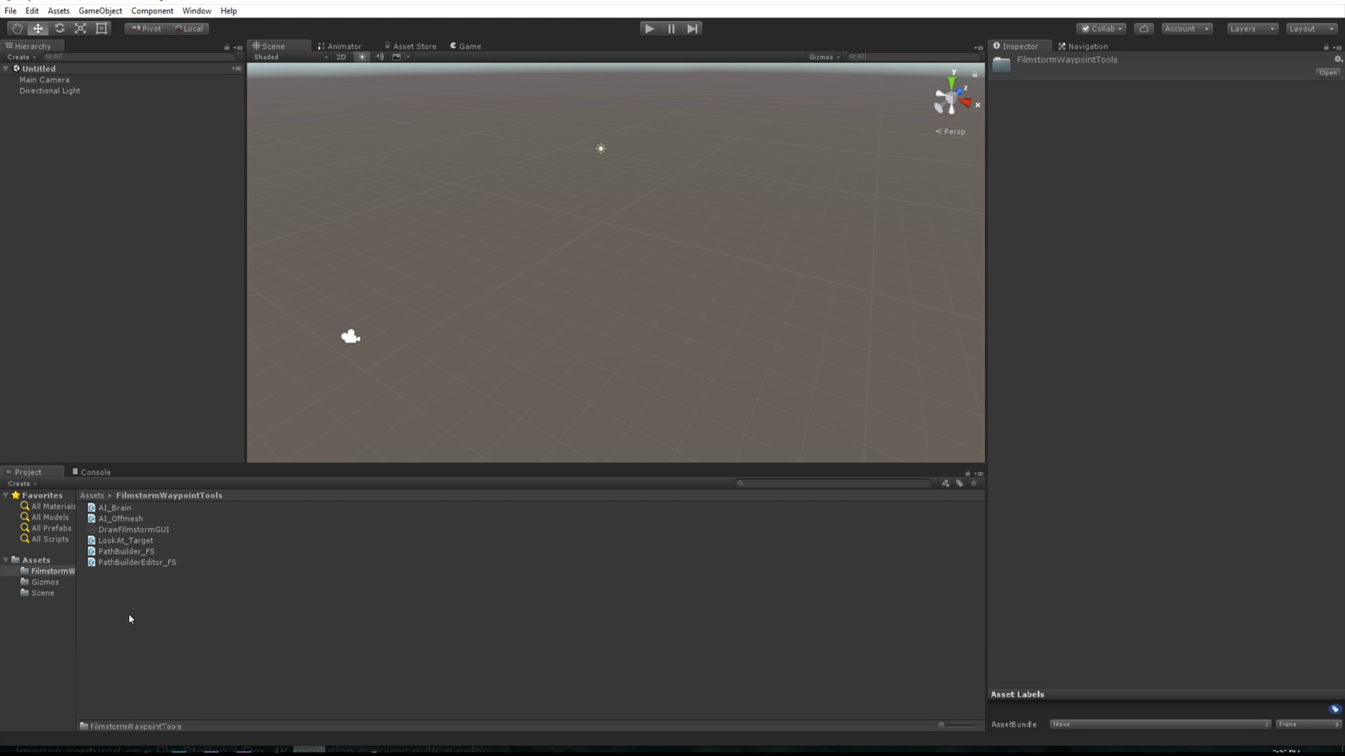
{"action": "left_click", "coordinate": [92, 495]}
{"action": "double_click", "coordinate": [106, 519]}
{"action": "left_click", "coordinate": [93, 496]}
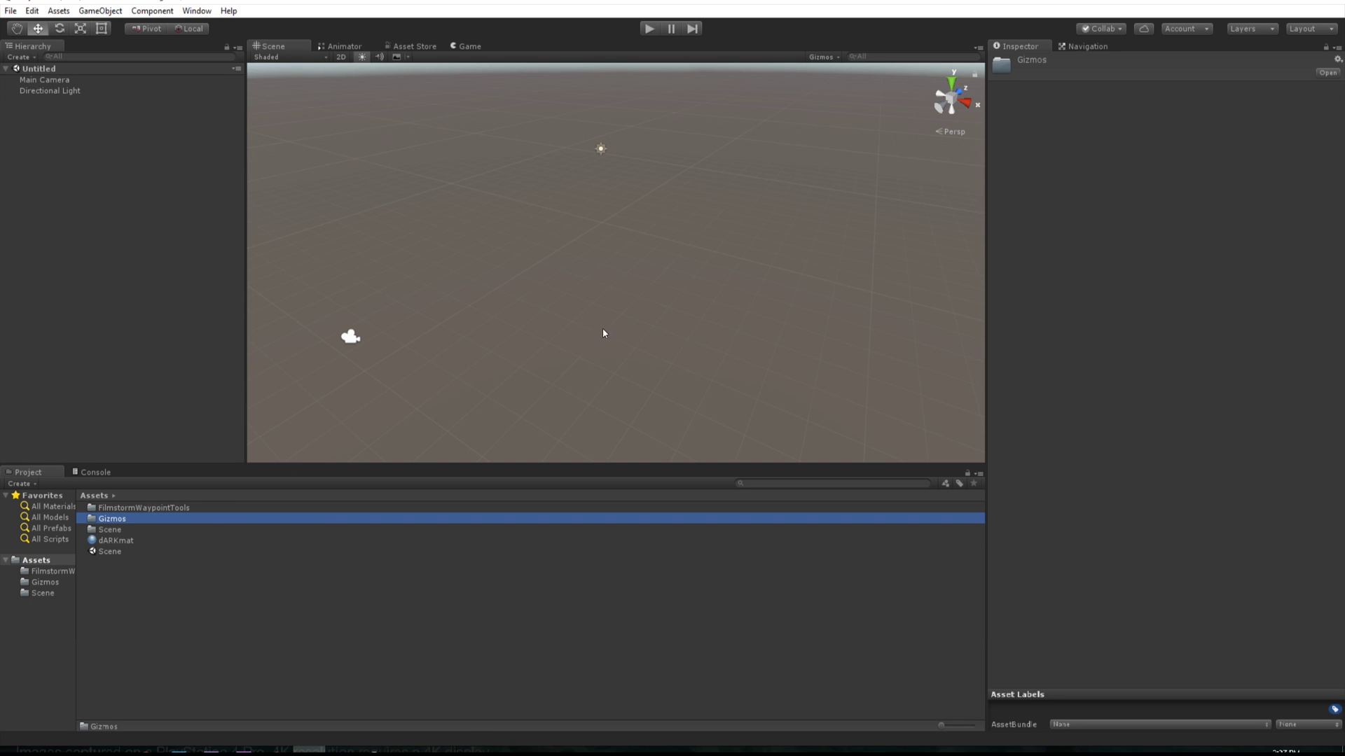
- Create a 3D plane and set its position to X 0, Y 0, Z 0
{"action": "right_click_drag", "start_coordinate": [550, 290], "coordinate": [540, 303]}
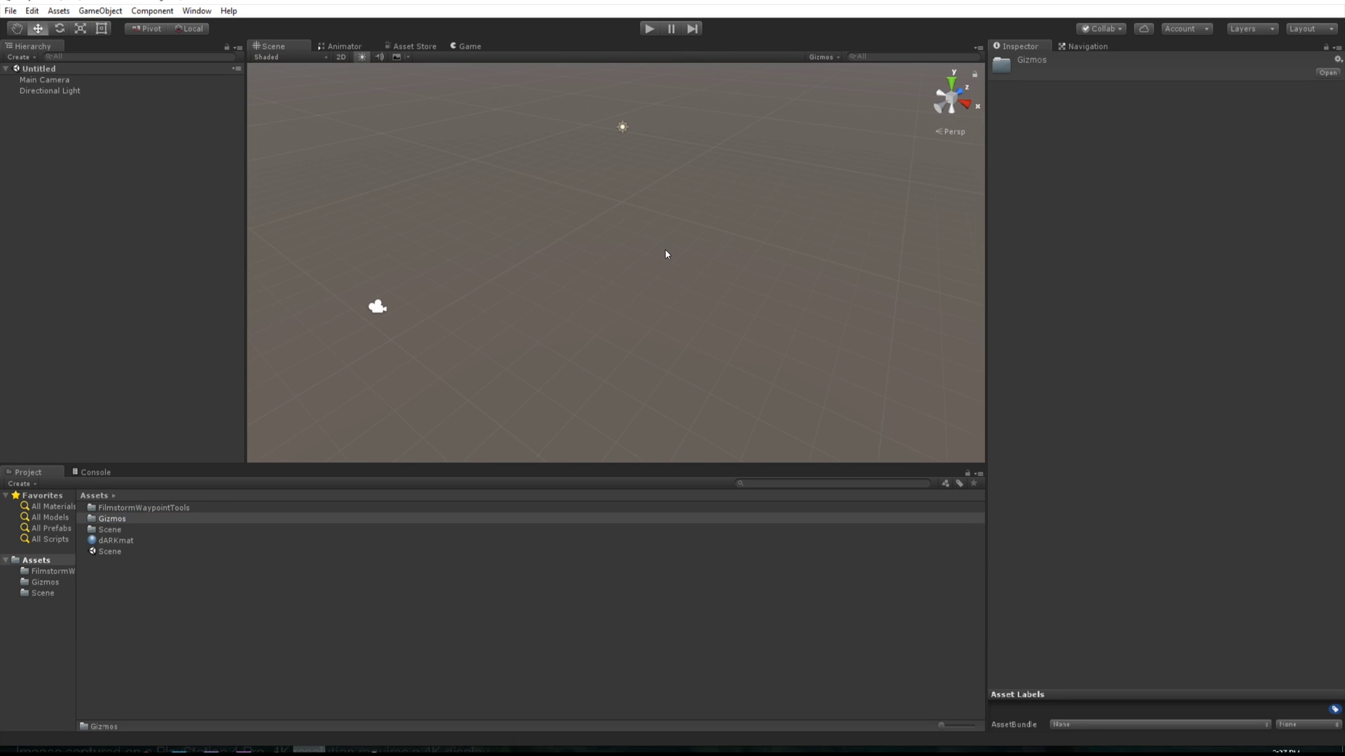
{"action": "right_click_drag", "start_coordinate": [666, 254], "coordinate": [674, 237]}
{"action": "right_click", "coordinate": [161, 231]}
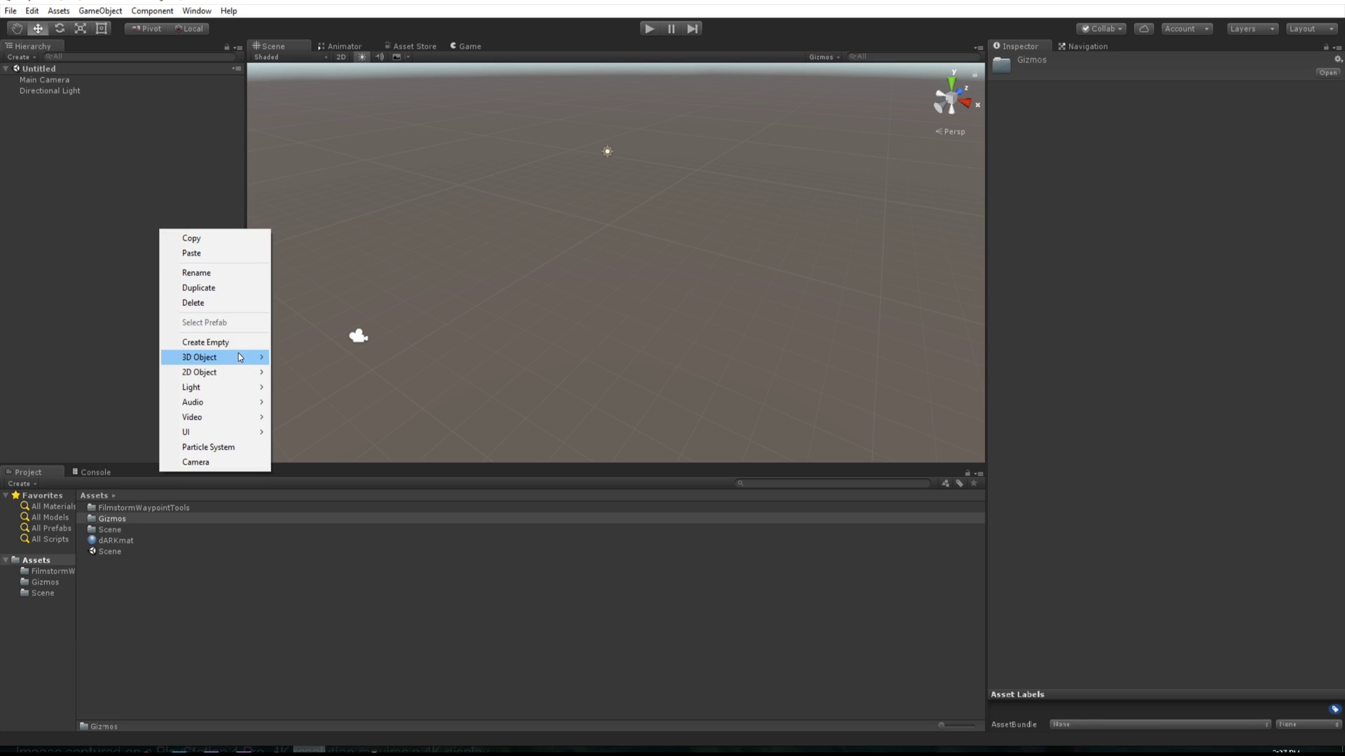
{"action": "mouse_move", "coordinate": [231, 357]}
{"action": "left_click", "coordinate": [114, 420]}
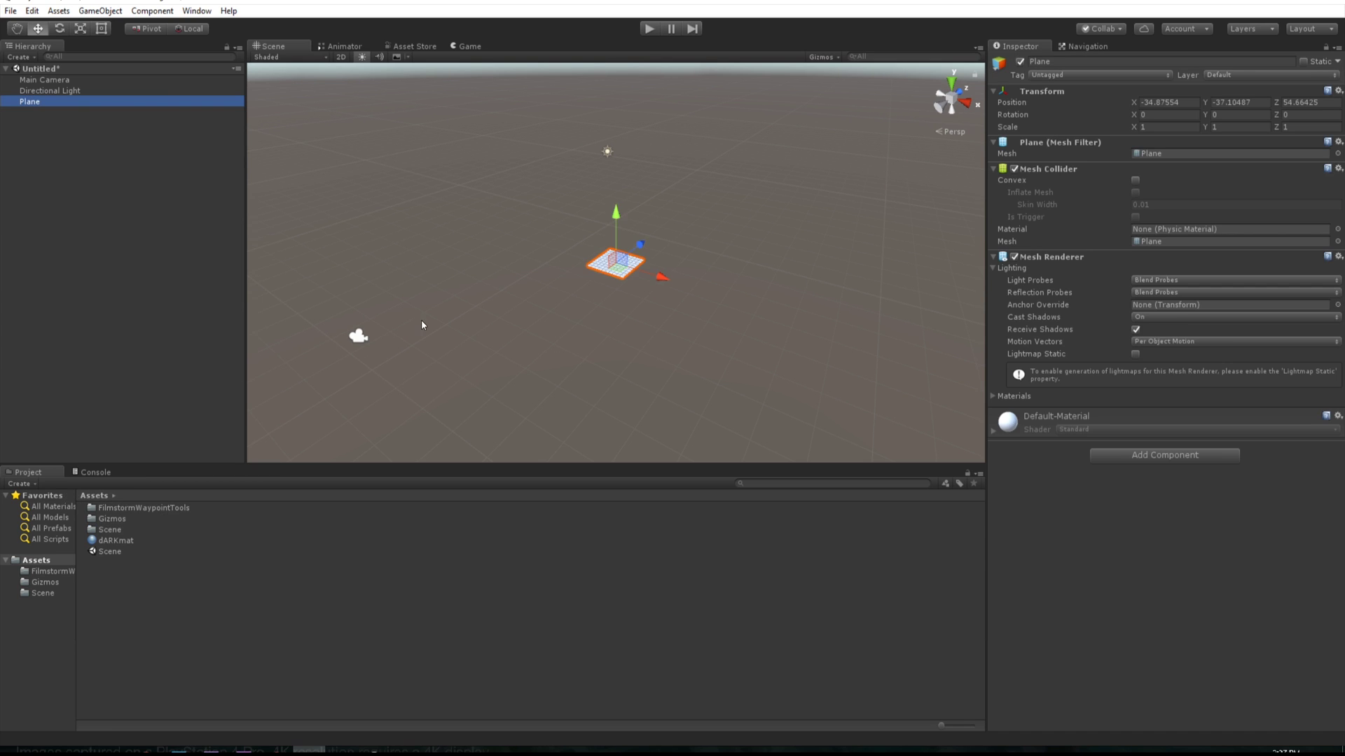
{"action": "key", "text": "r"}
{"action": "left_click", "coordinate": [1181, 106]}
{"action": "type", "text": "0"}
{"action": "key", "text": "Tab"}
{"action": "type", "text": "0"}
{"action": "key", "text": "Tab"}
{"action": "type", "text": "0"}
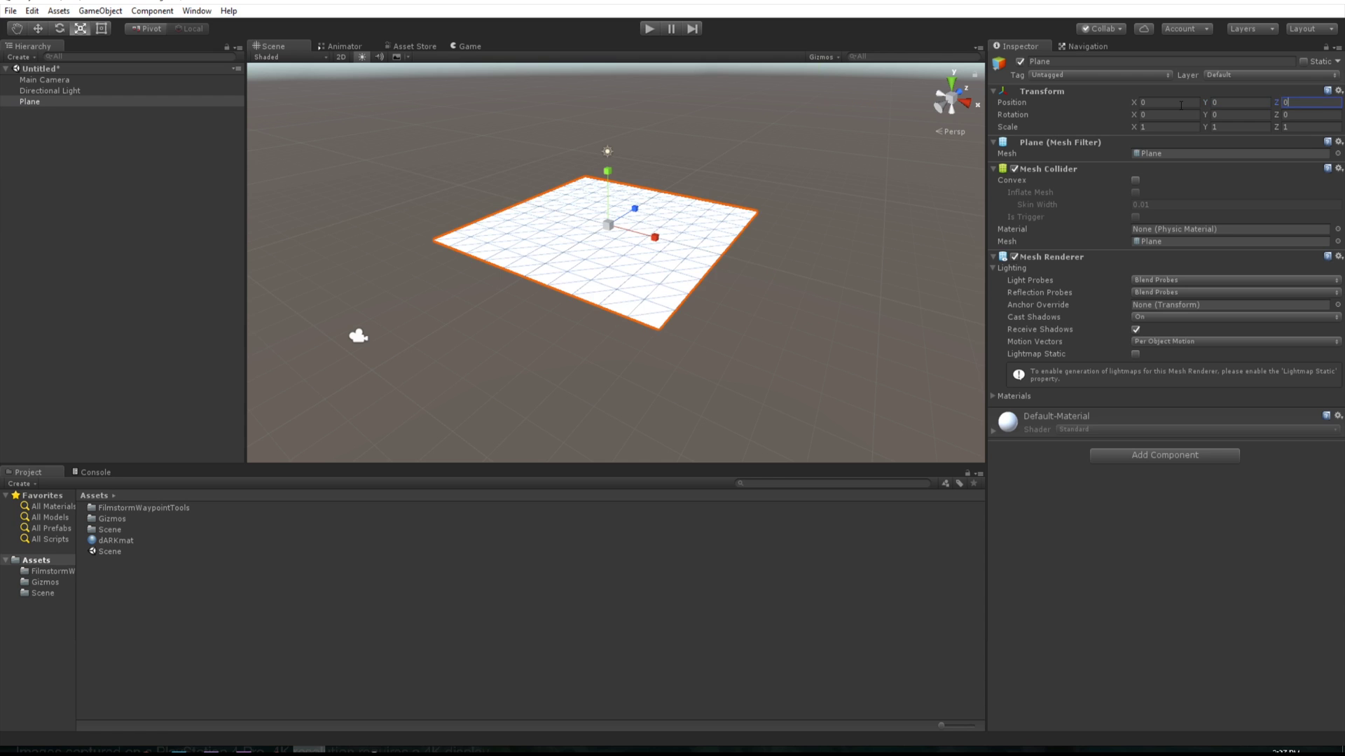
- Scale the plane uniformly to about 2.28 and apply the dARKmat material to it
{"action": "left_click_drag", "start_coordinate": [609, 226], "coordinate": [699, 230]}
{"action": "left_click_drag", "start_coordinate": [119, 541], "coordinate": [614, 400]}
{"action": "scroll", "coordinate": [617, 394], "scroll_direction": "up", "scroll_amount": 5}
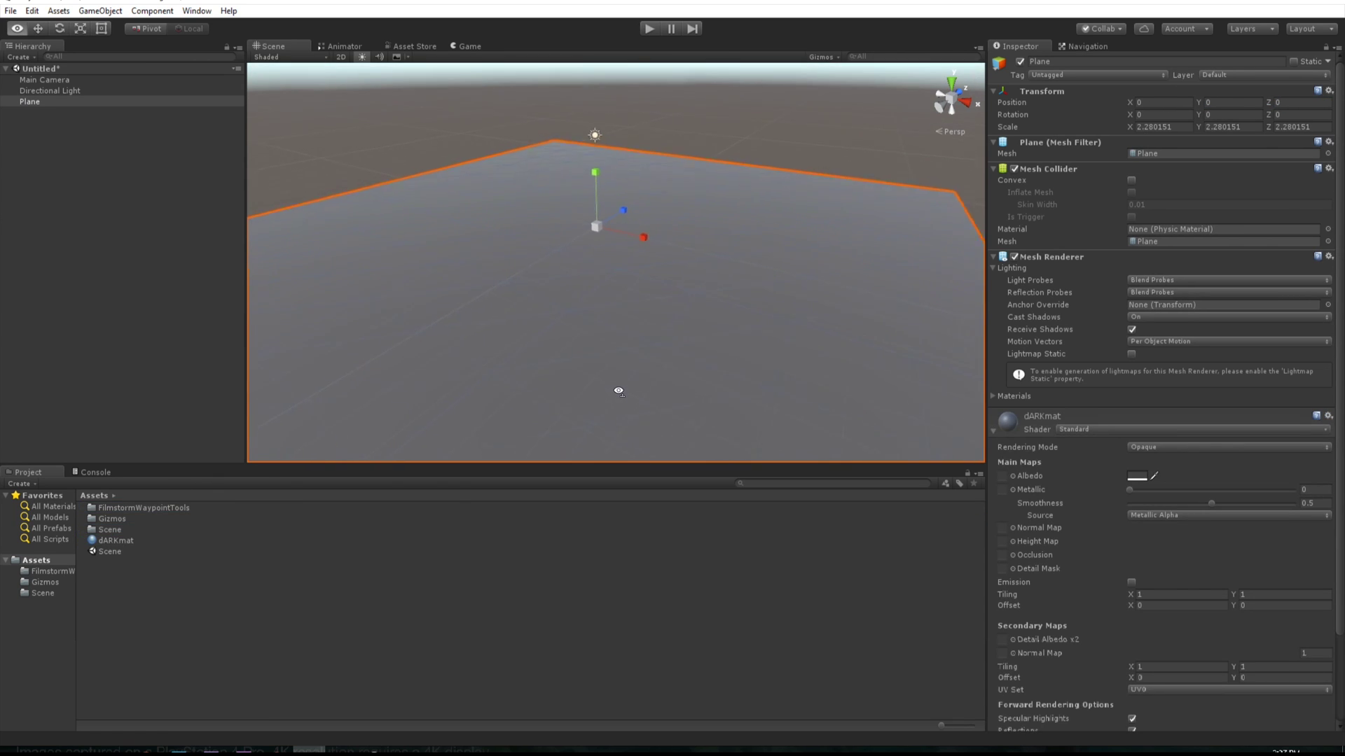
- Create a 3D cube and set its position to X 0, Y 0, Z 0
{"action": "right_click", "coordinate": [82, 315]}
{"action": "mouse_move", "coordinate": [129, 449]}
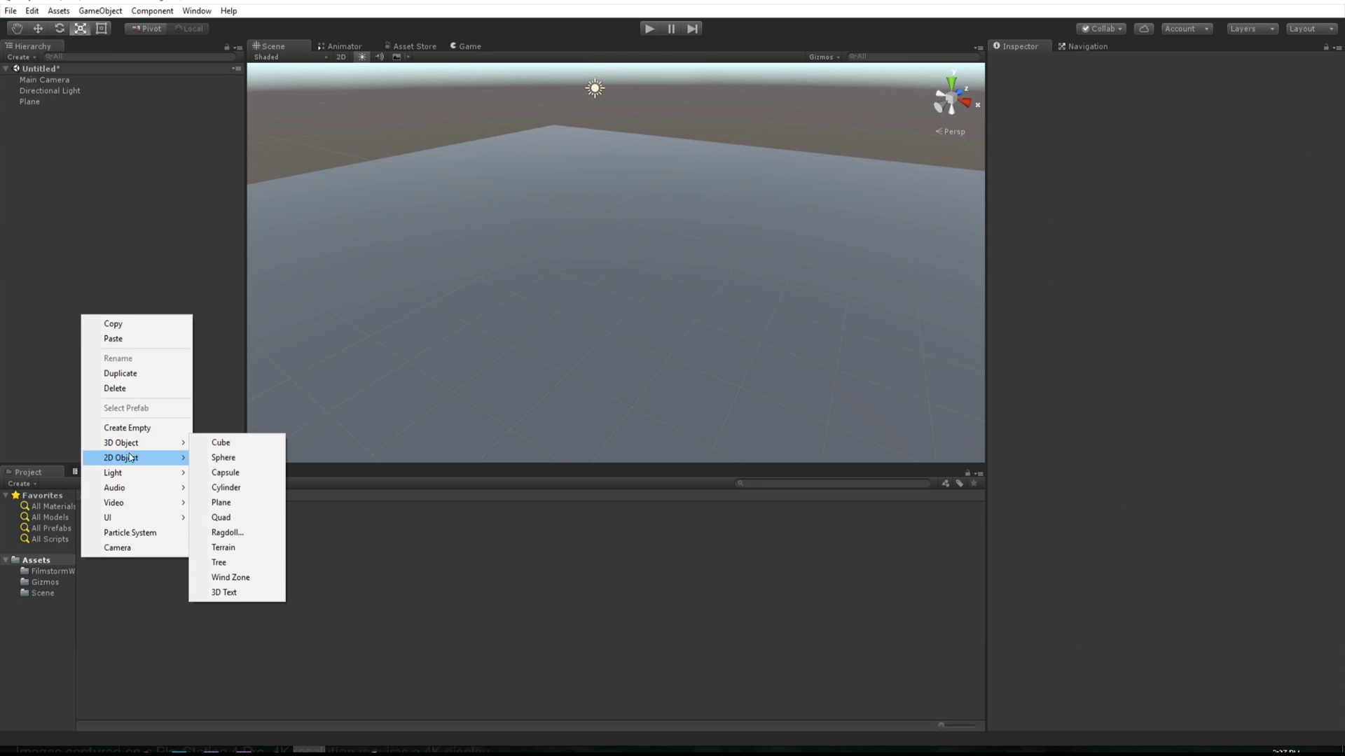
{"action": "left_click", "coordinate": [240, 442]}
{"action": "left_click", "coordinate": [1133, 105]}
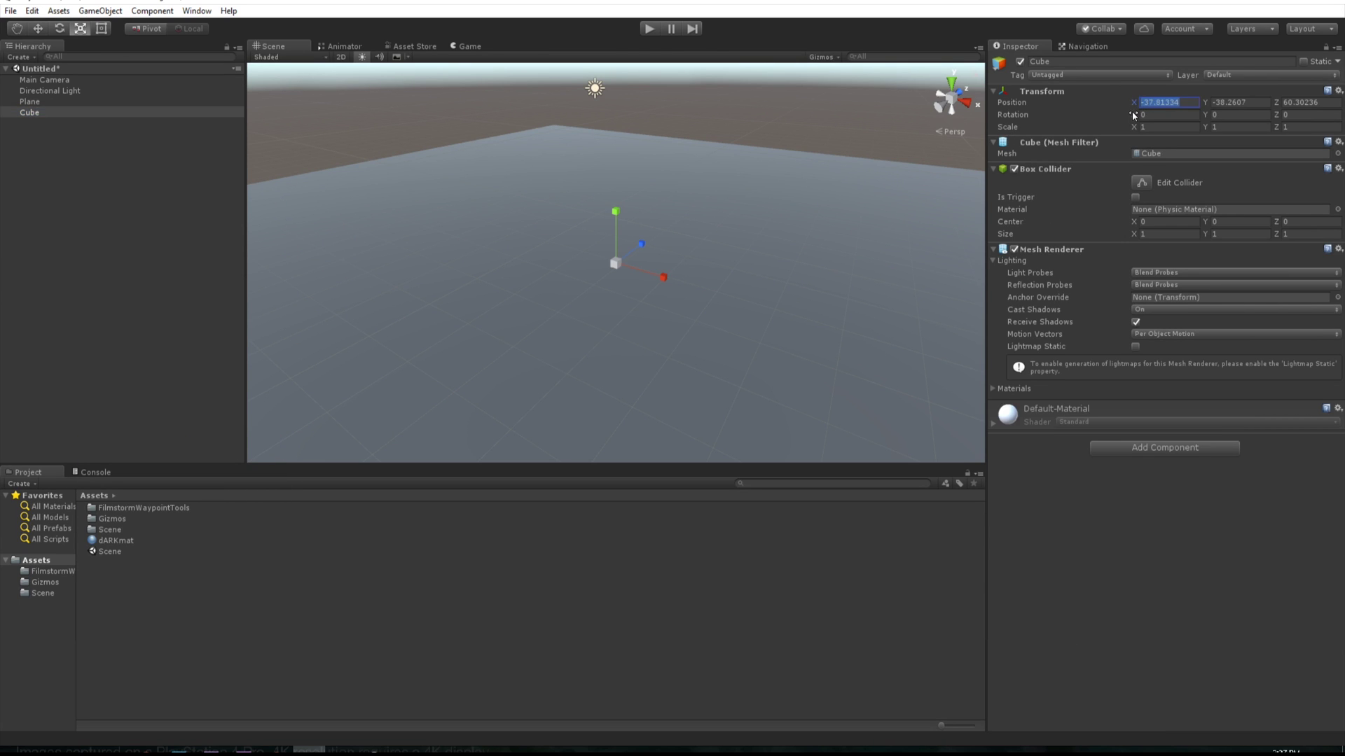
{"action": "type", "text": "0"}
{"action": "key", "text": "Tab"}
{"action": "type", "text": "0"}
{"action": "key", "text": "Tab"}
{"action": "type", "text": "0"}
{"action": "left_click", "coordinate": [595, 162]}
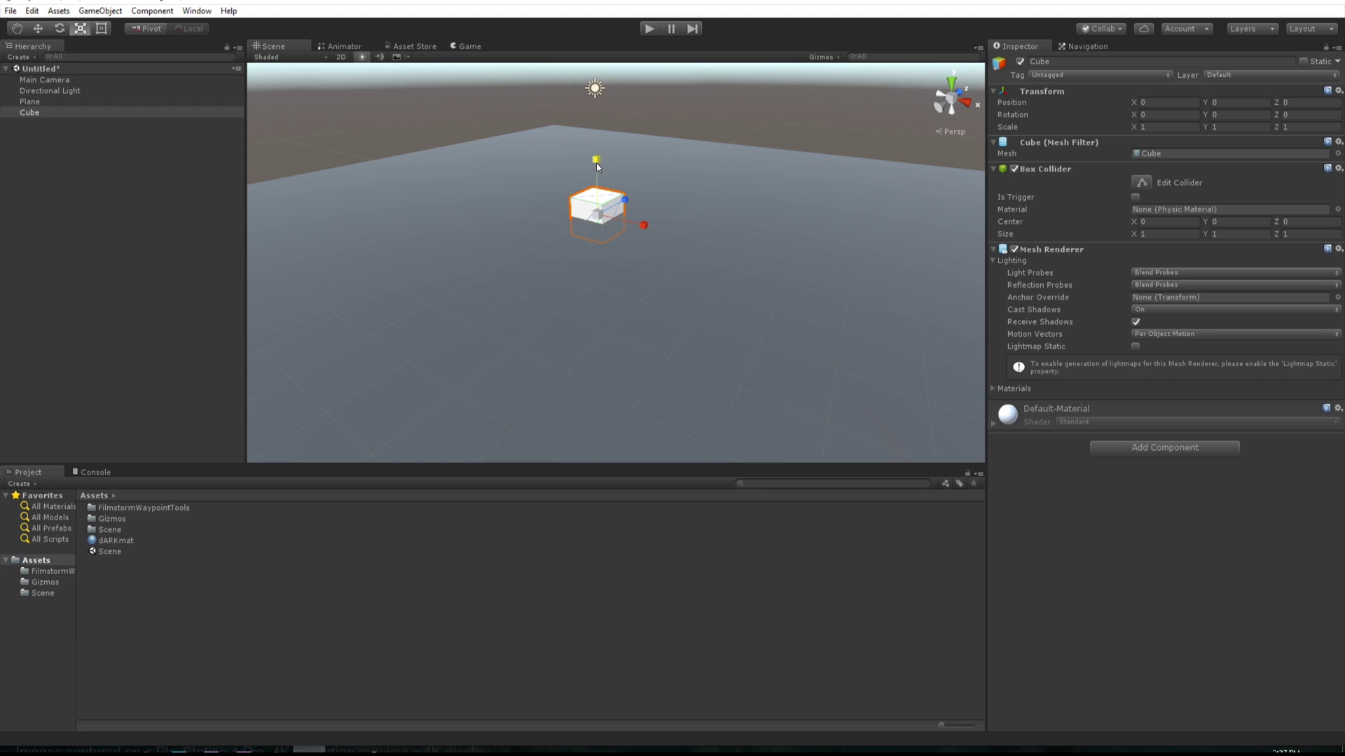
- Scale the cube uniformly to about 2.43 at height Y 1.22 and apply the dARKmat material
{"action": "key", "text": "w"}
{"action": "left_click_drag", "start_coordinate": [597, 167], "coordinate": [597, 143]}
{"action": "key", "text": "r"}
{"action": "left_click_drag", "start_coordinate": [598, 192], "coordinate": [687, 178]}
{"action": "key", "text": "w"}
{"action": "left_click_drag", "start_coordinate": [599, 160], "coordinate": [600, 130]}
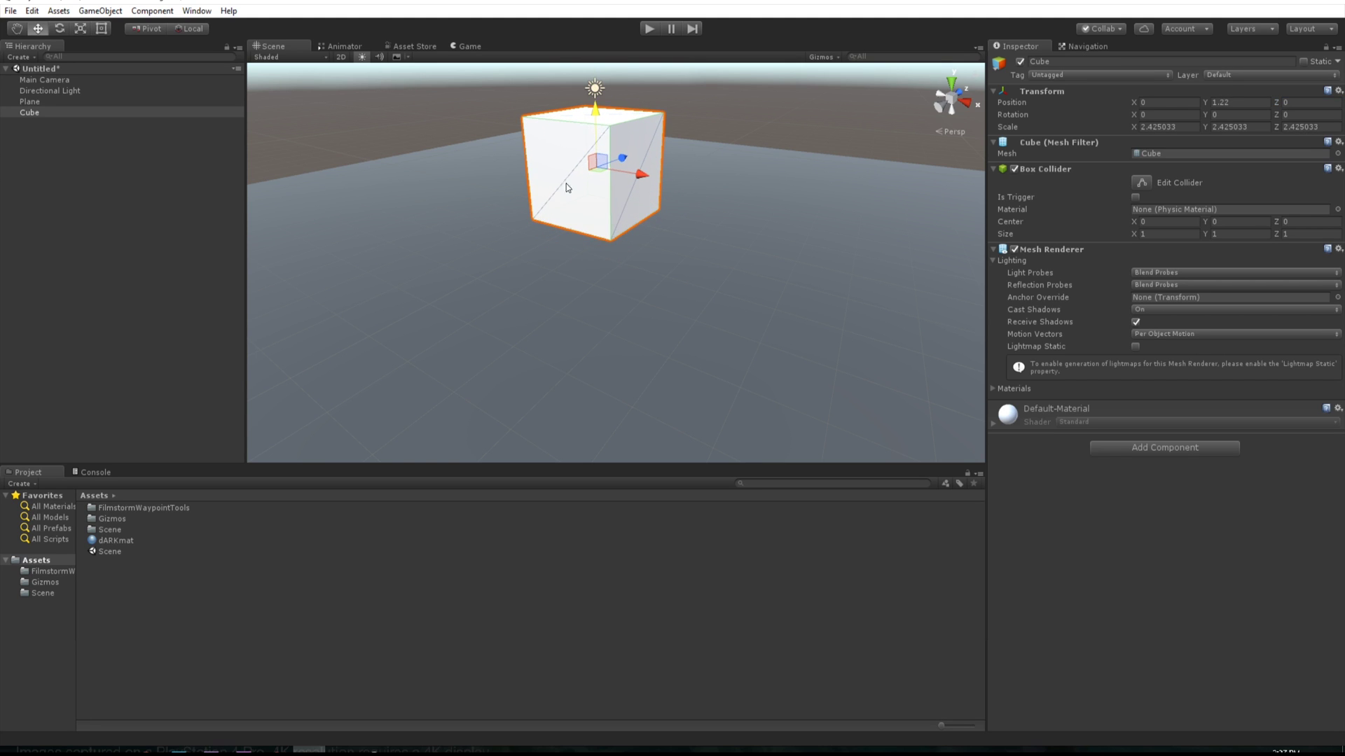
{"action": "left_click_drag", "start_coordinate": [480, 242], "coordinate": [558, 258]}
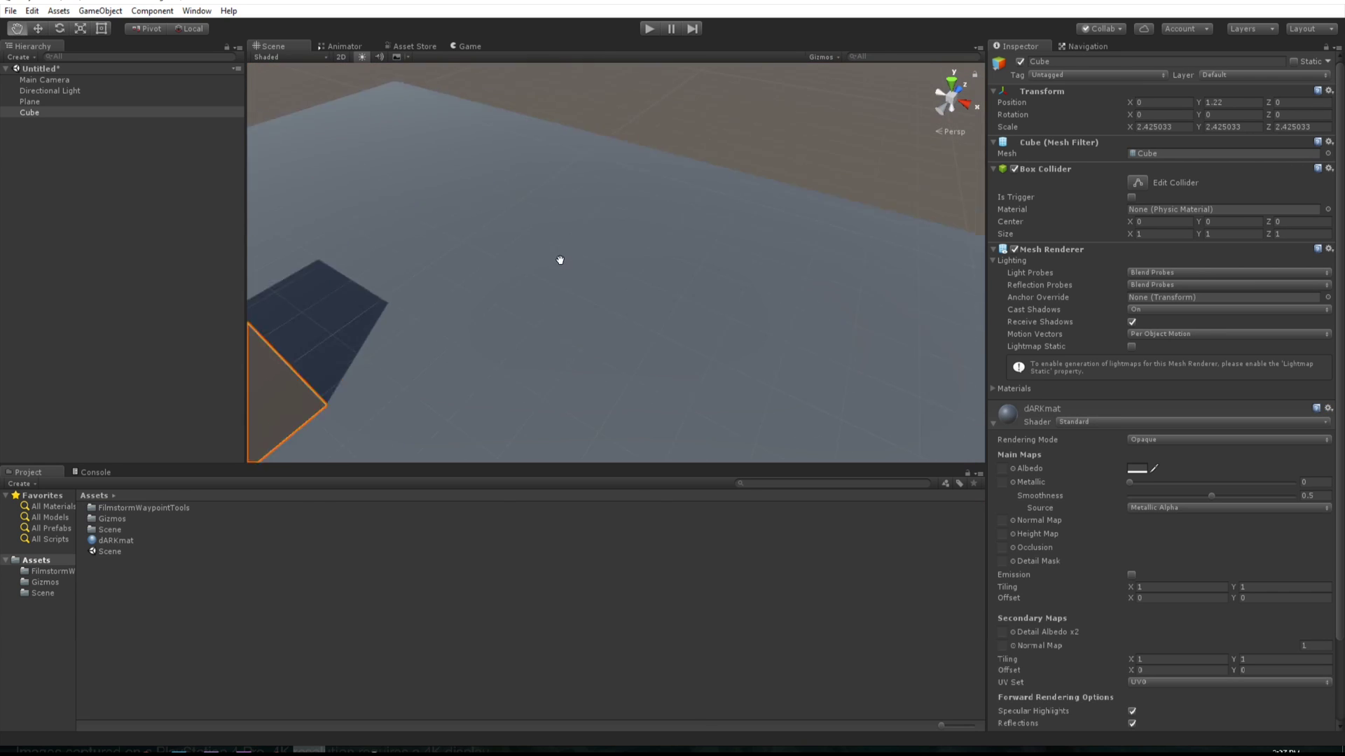
- Duplicate the cube five times and spread the copies around the plane
{"action": "scroll", "coordinate": [558, 258], "scroll_direction": "down", "scroll_amount": 5}
{"action": "middle_click_drag", "start_coordinate": [466, 332], "coordinate": [503, 323]}
{"action": "left_click_drag", "start_coordinate": [503, 323], "coordinate": [485, 343], "text": "alt"}
{"action": "scroll", "coordinate": [485, 343], "scroll_direction": "up", "scroll_amount": 10}
{"action": "scroll", "coordinate": [495, 342], "scroll_direction": "down", "scroll_amount": 10}
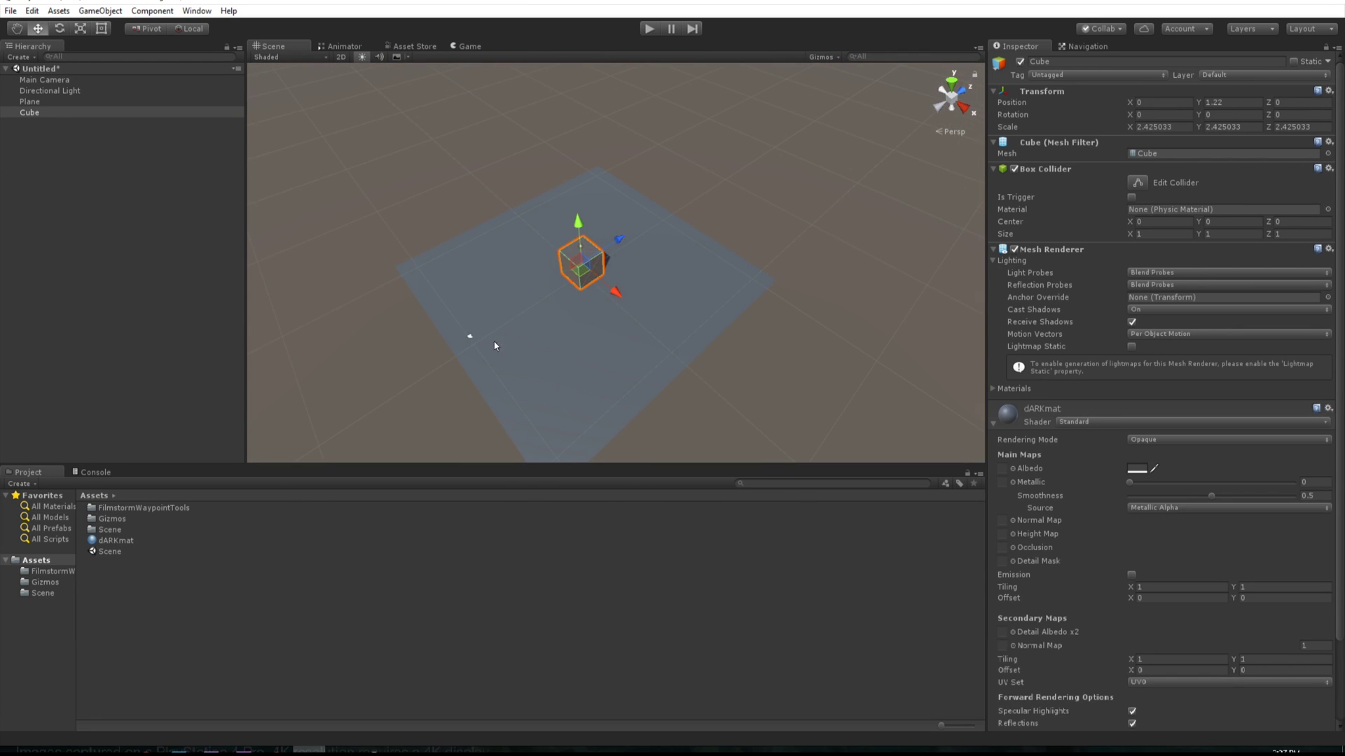
{"action": "key", "text": "ctrl+d"}
{"action": "left_click_drag", "start_coordinate": [583, 278], "coordinate": [582, 190]}
{"action": "key", "text": "ctrl+d"}
{"action": "key", "text": "ctrl+d"}
{"action": "key", "text": "ctrl+d"}
{"action": "key", "text": "ctrl+d"}
{"action": "middle_click_drag", "start_coordinate": [580, 276], "coordinate": [578, 260]}
{"action": "scroll", "coordinate": [577, 260], "scroll_direction": "up", "scroll_amount": 2}
- Create an empty object in the scene and name it ENVIRO
{"action": "left_click", "coordinate": [68, 226]}
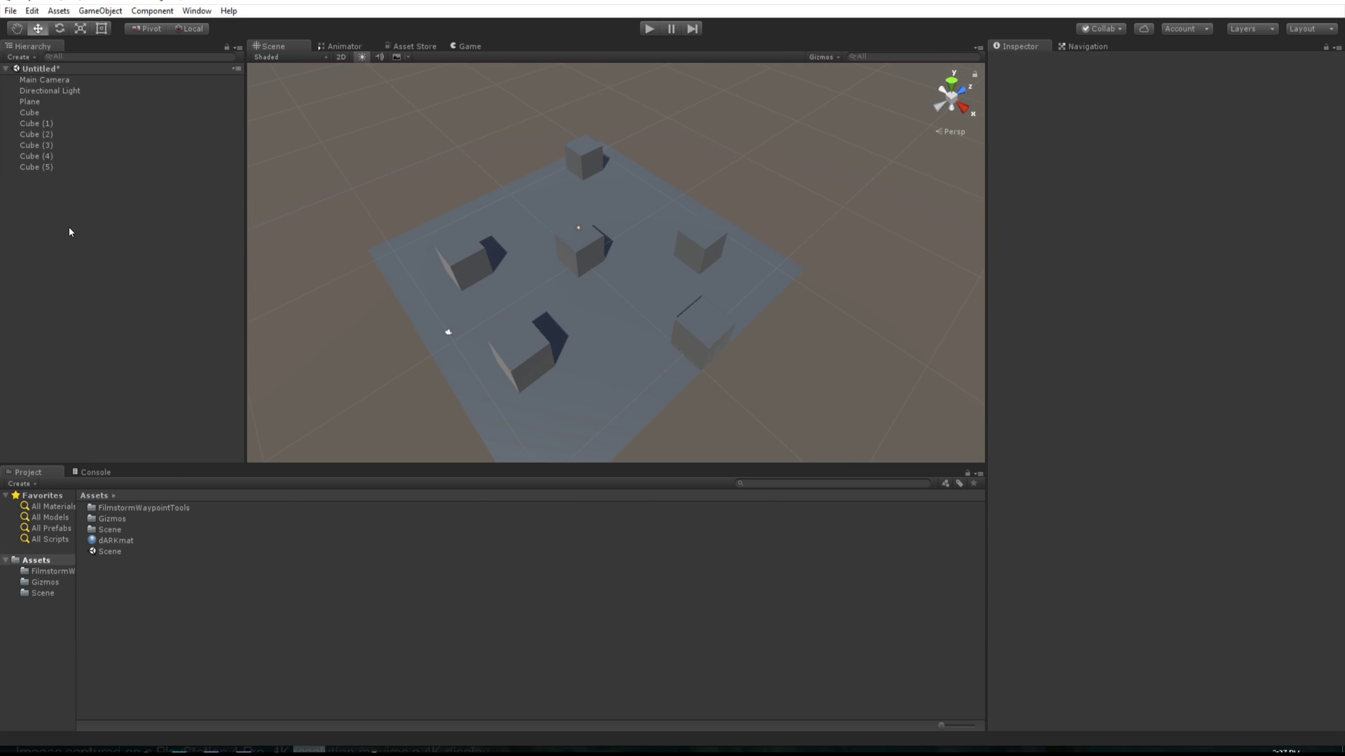
{"action": "right_click", "coordinate": [69, 226]}
{"action": "left_click", "coordinate": [134, 333]}
{"action": "key", "text": "F2"}
{"action": "type", "text": "e"}
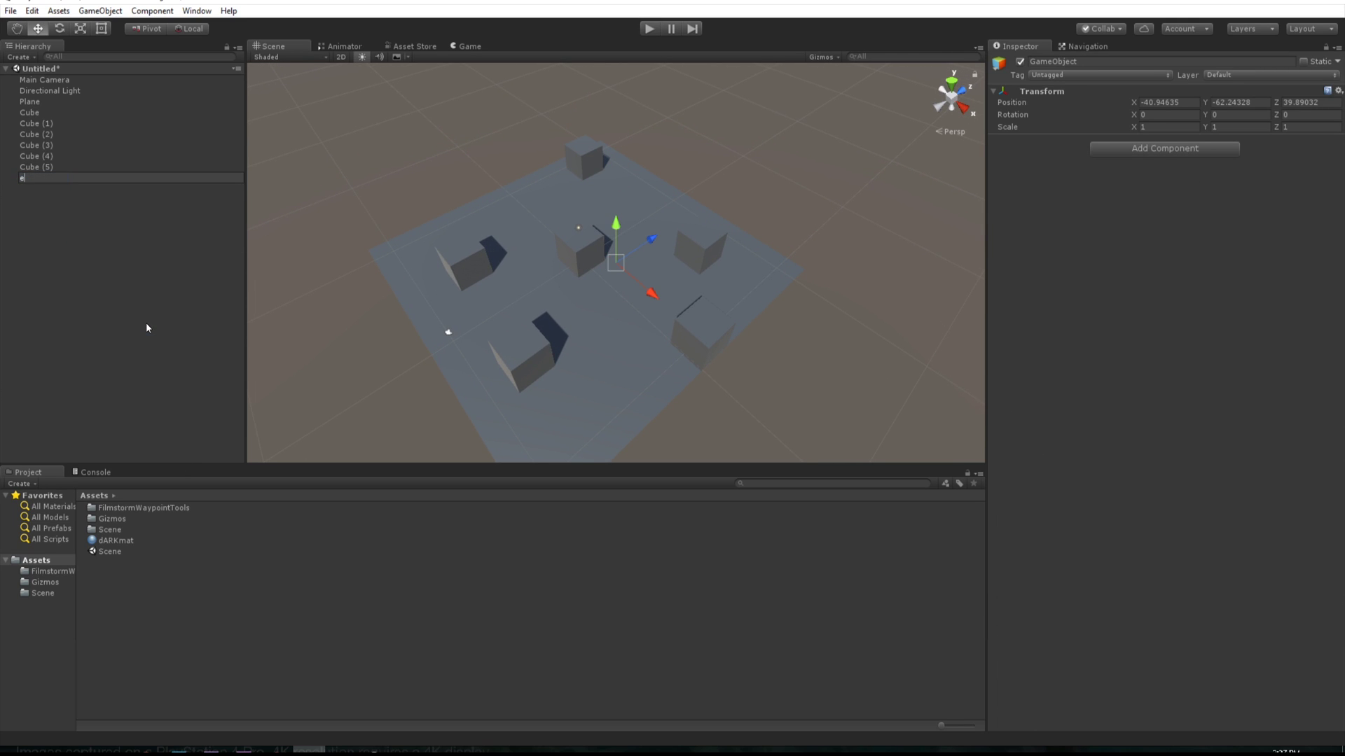
{"action": "type", "text": "niVRO"}
{"action": "left_click", "coordinate": [9, 330]}
{"action": "left_click", "coordinate": [40, 178]}
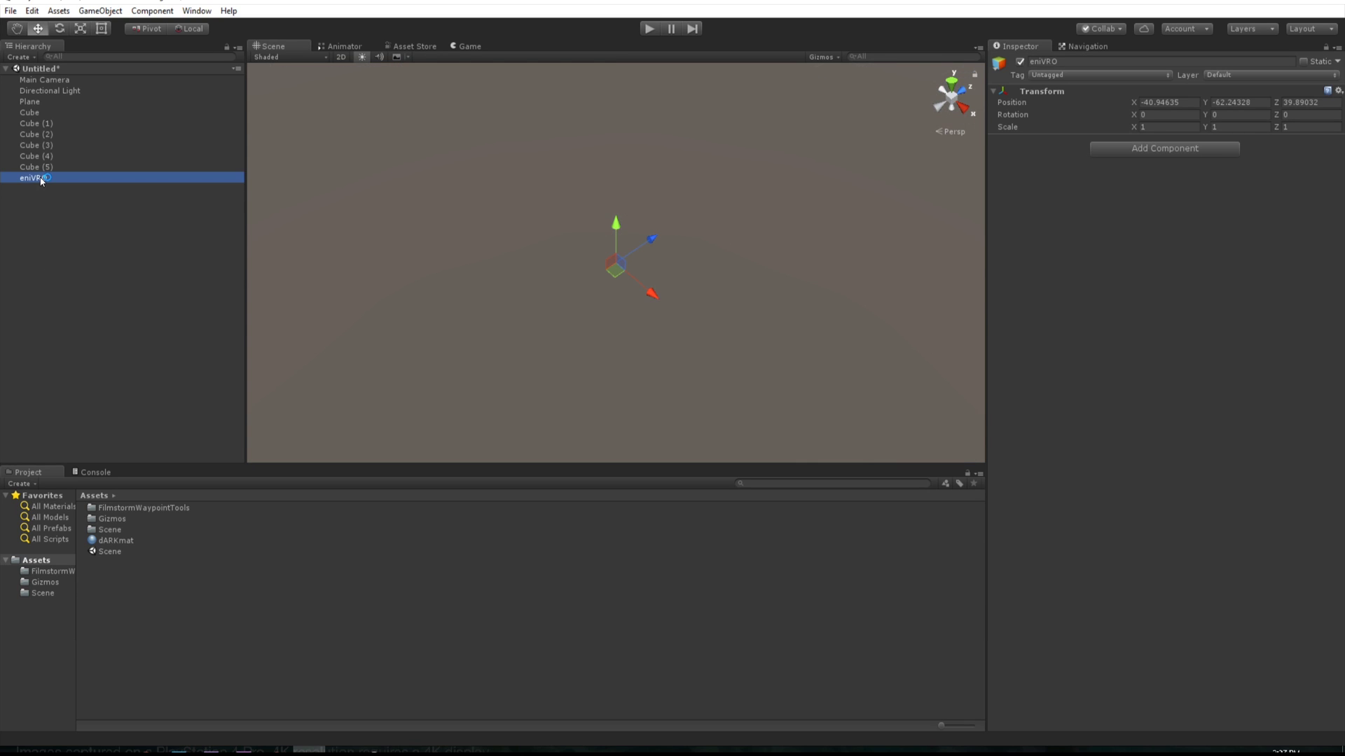
{"action": "key", "text": "F2"}
{"action": "type", "text": "E"}
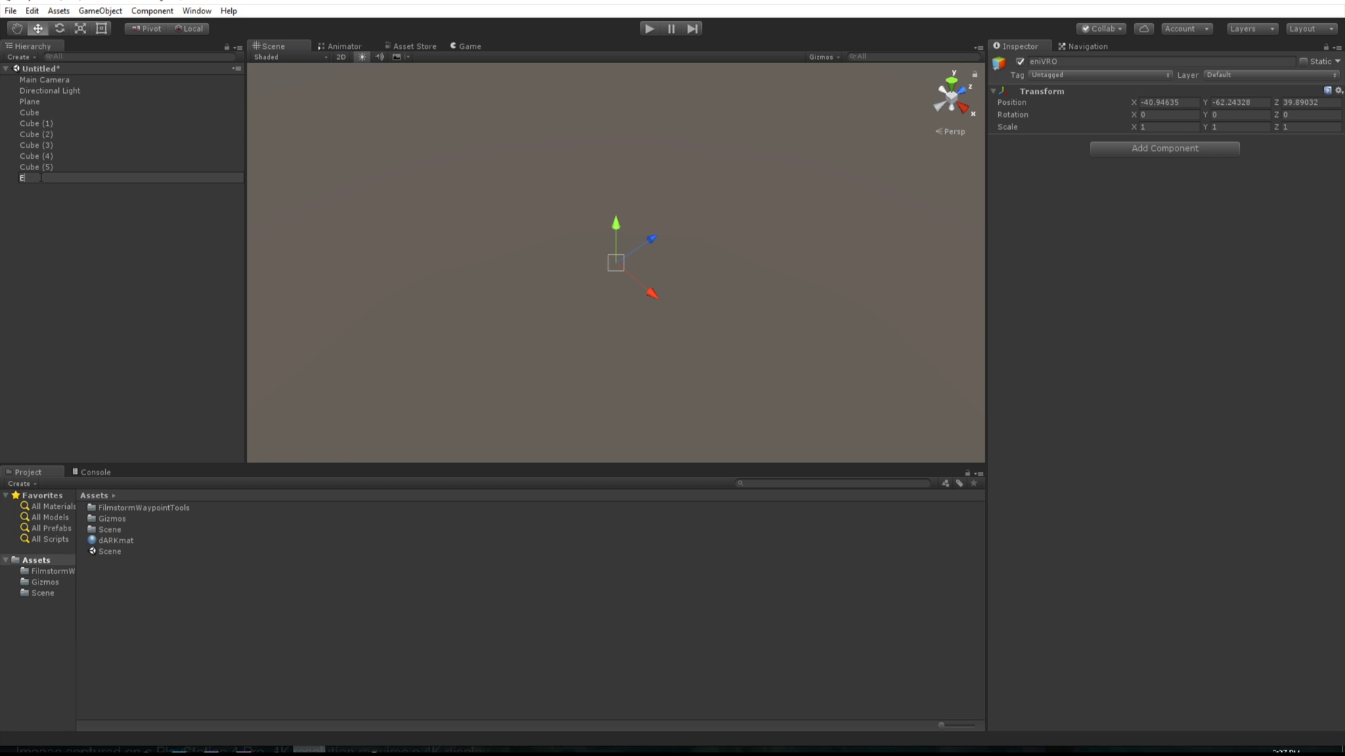
{"action": "type", "text": "NVIRO"}
{"action": "key", "text": "Return"}
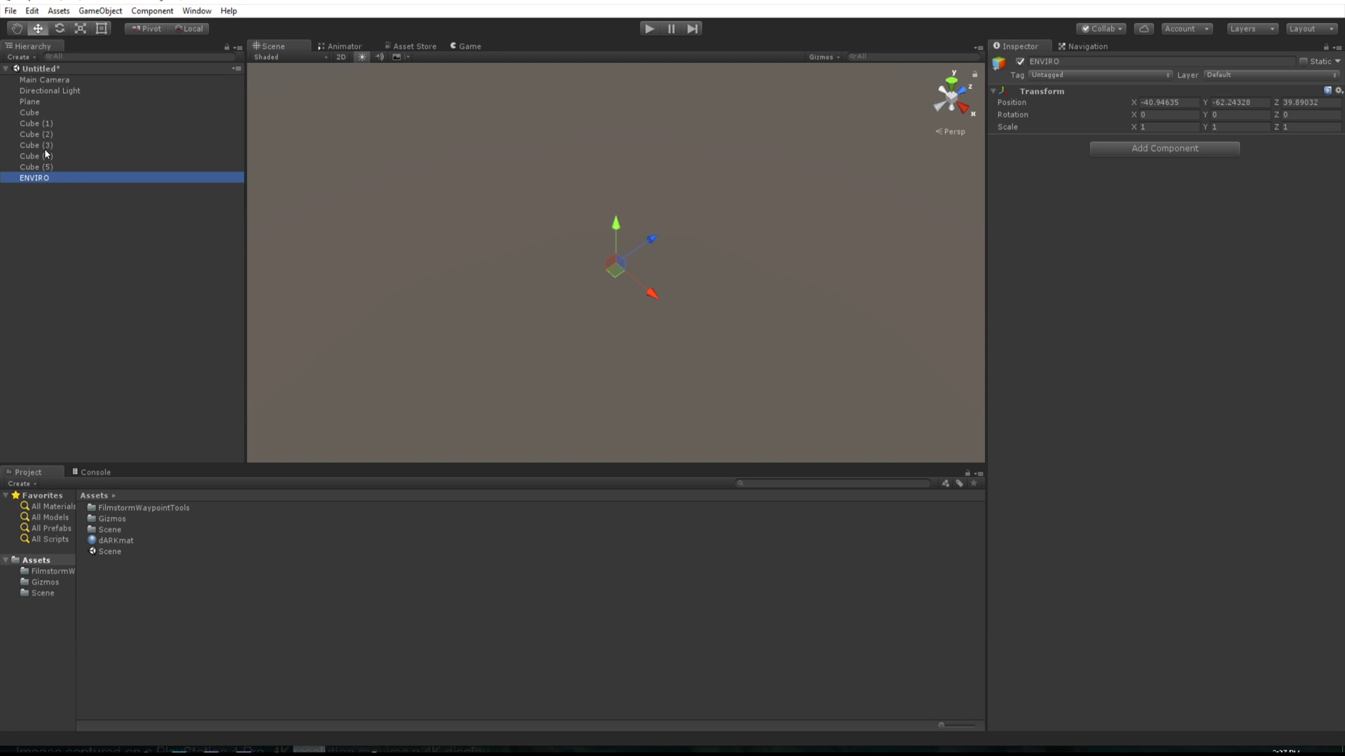
- Parent all six cubes, Cube through Cube (5), under the ENVIRO object
{"action": "left_click", "coordinate": [35, 167]}
{"action": "left_click", "coordinate": [33, 112], "text": "shift"}
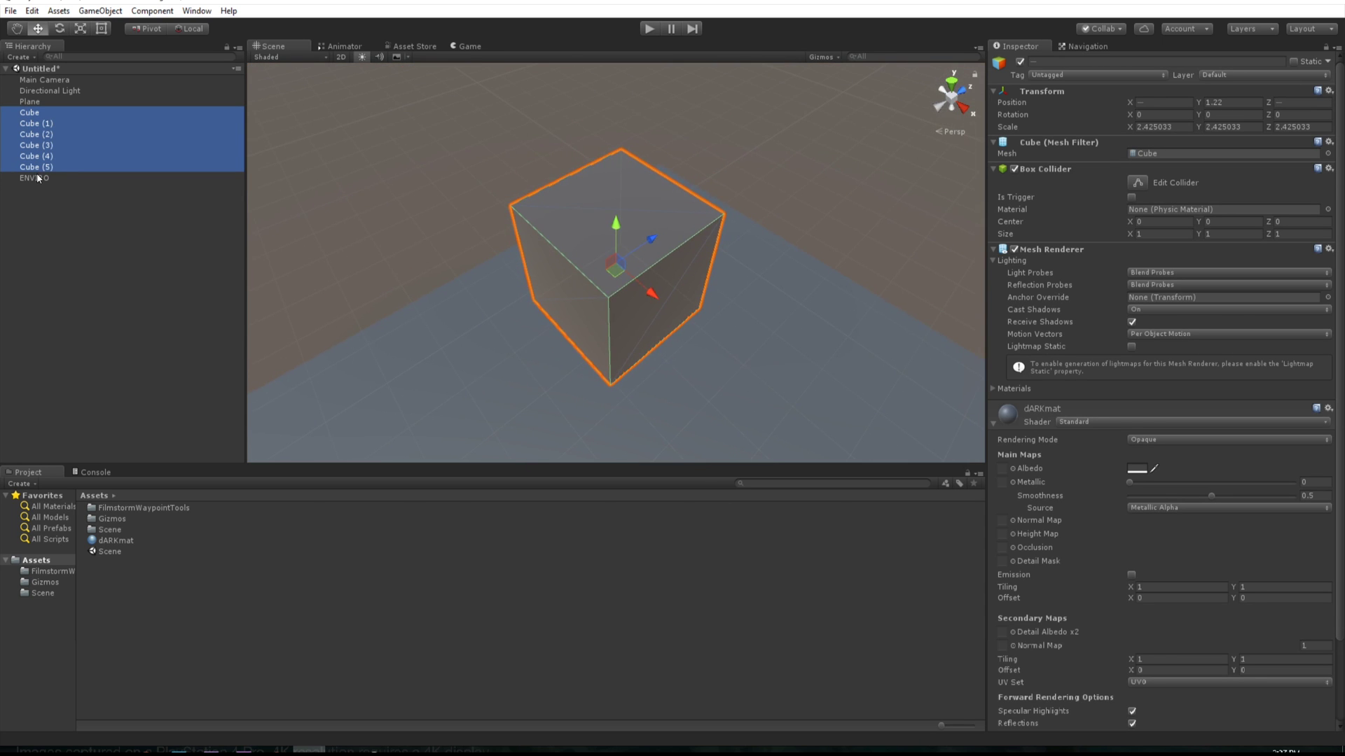
{"action": "left_click_drag", "start_coordinate": [36, 169], "coordinate": [38, 178]}
- Mark ENVIRO as static and apply the static flags to all its child objects
{"action": "left_click", "coordinate": [31, 114]}
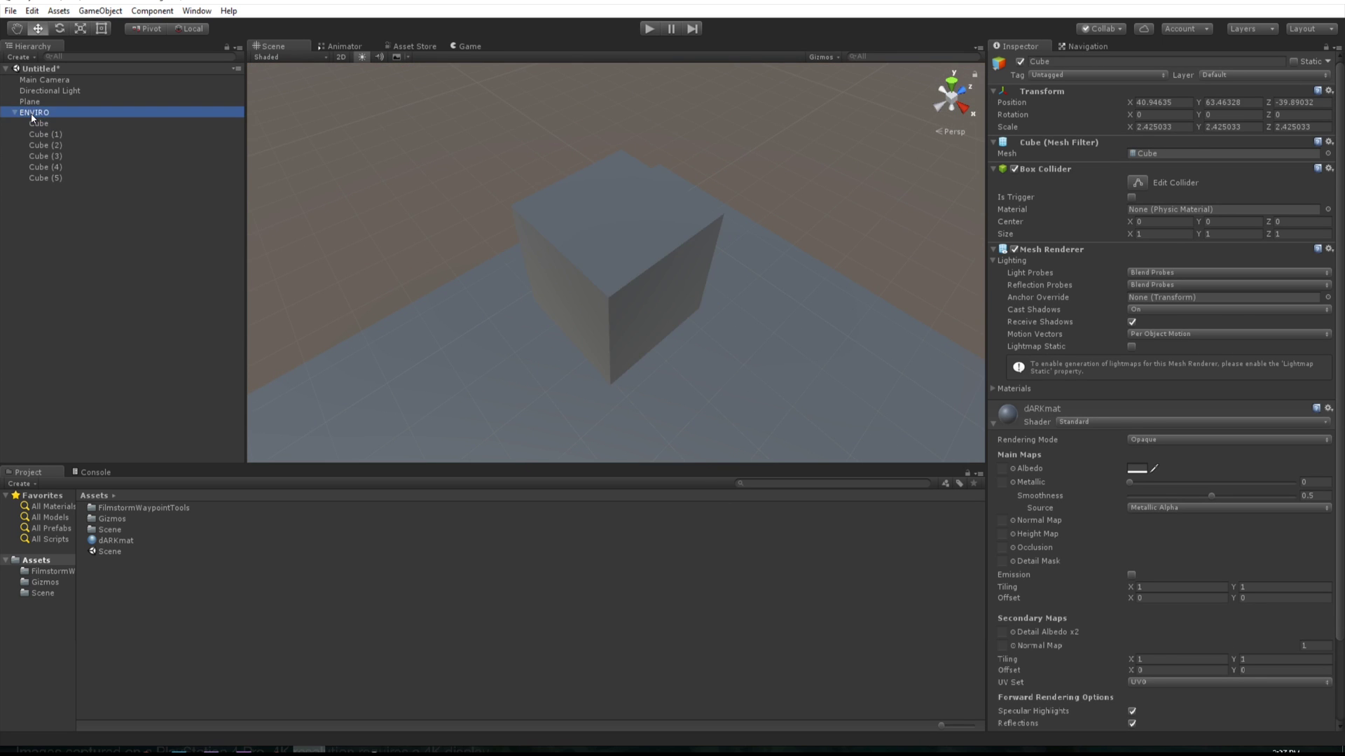
{"action": "left_click", "coordinate": [1305, 62]}
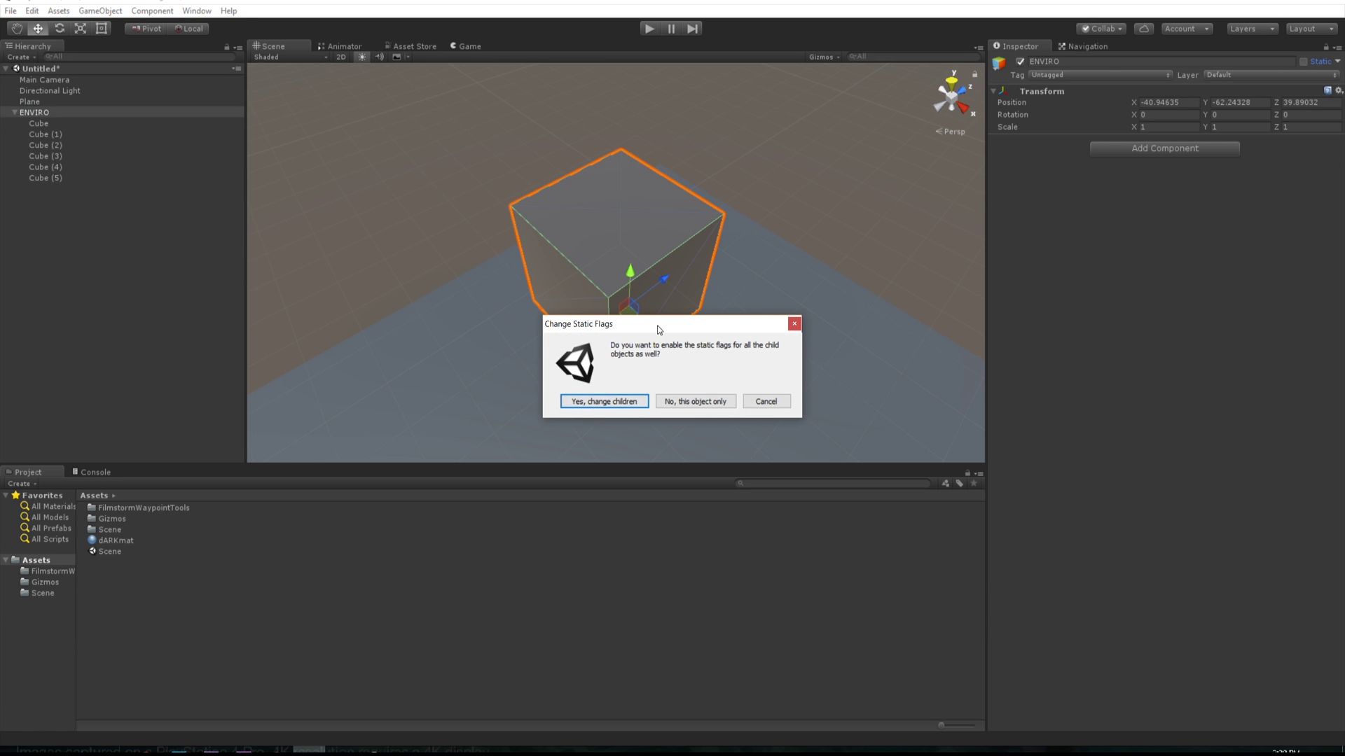
{"action": "left_click_drag", "start_coordinate": [659, 330], "coordinate": [680, 308]}
{"action": "left_click", "coordinate": [643, 384]}
- Bake the navigation mesh and save the scene as "scene" in the Assets/Scene folder
{"action": "scroll", "coordinate": [651, 350], "scroll_direction": "down", "scroll_amount": 6}
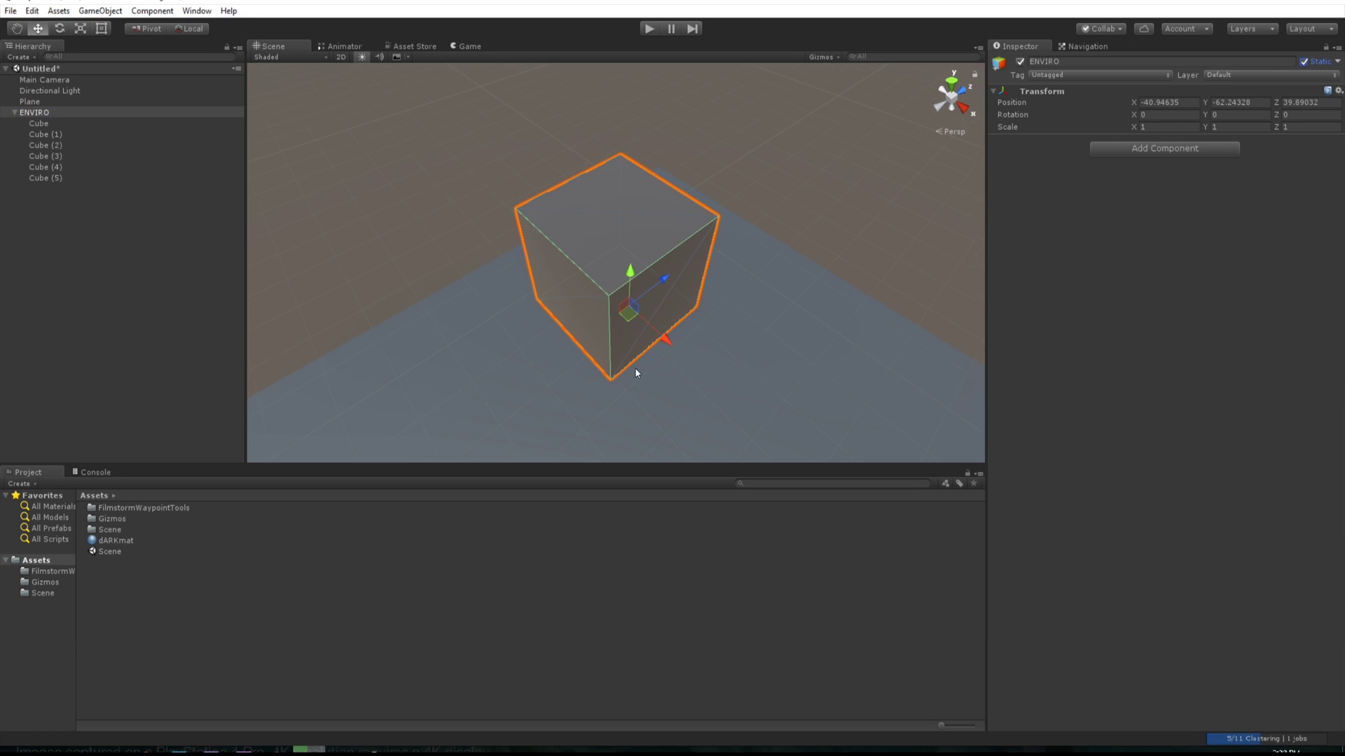
{"action": "scroll", "coordinate": [662, 315], "scroll_direction": "down", "scroll_amount": 6}
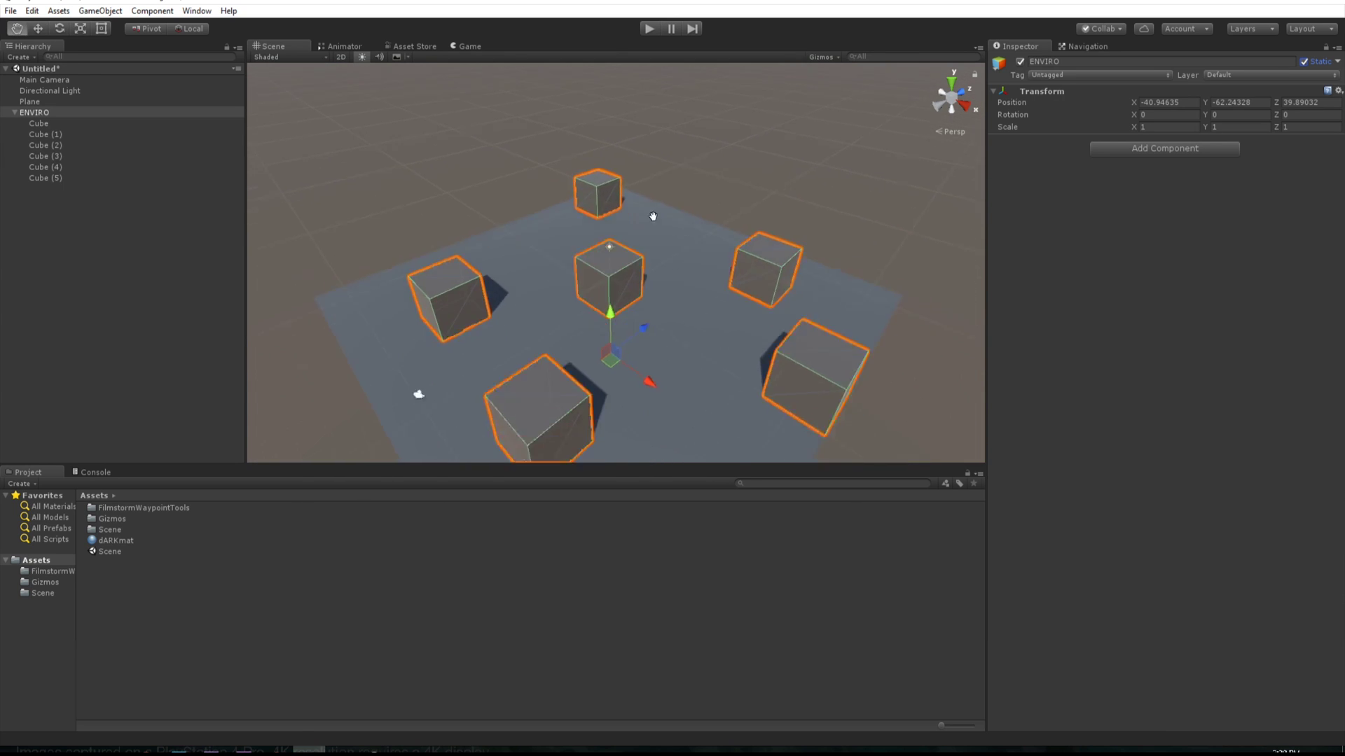
{"action": "scroll", "coordinate": [654, 231], "scroll_direction": "up", "scroll_amount": 6}
{"action": "left_click", "coordinate": [1087, 46]}
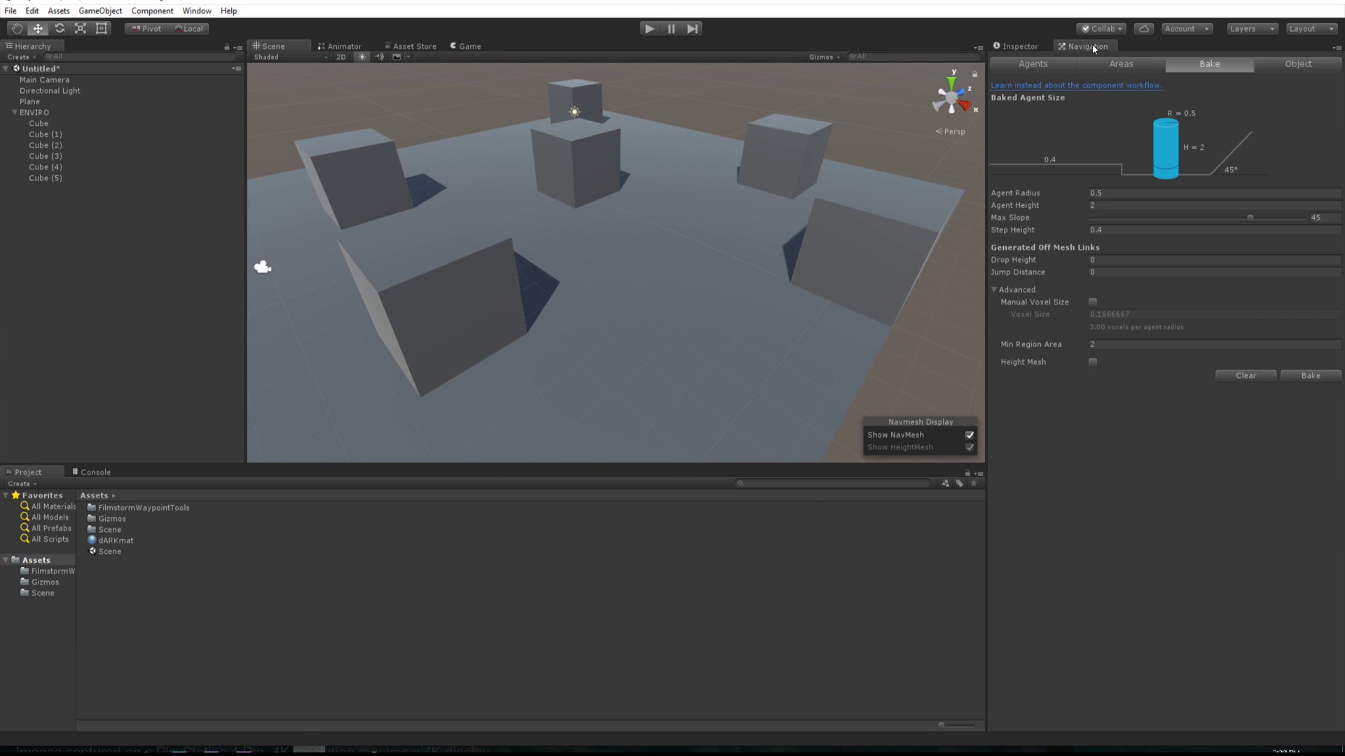
{"action": "left_click", "coordinate": [1309, 376]}
{"action": "left_click", "coordinate": [729, 404]}
{"action": "type", "text": "scene"}
{"action": "key", "text": "Return"}
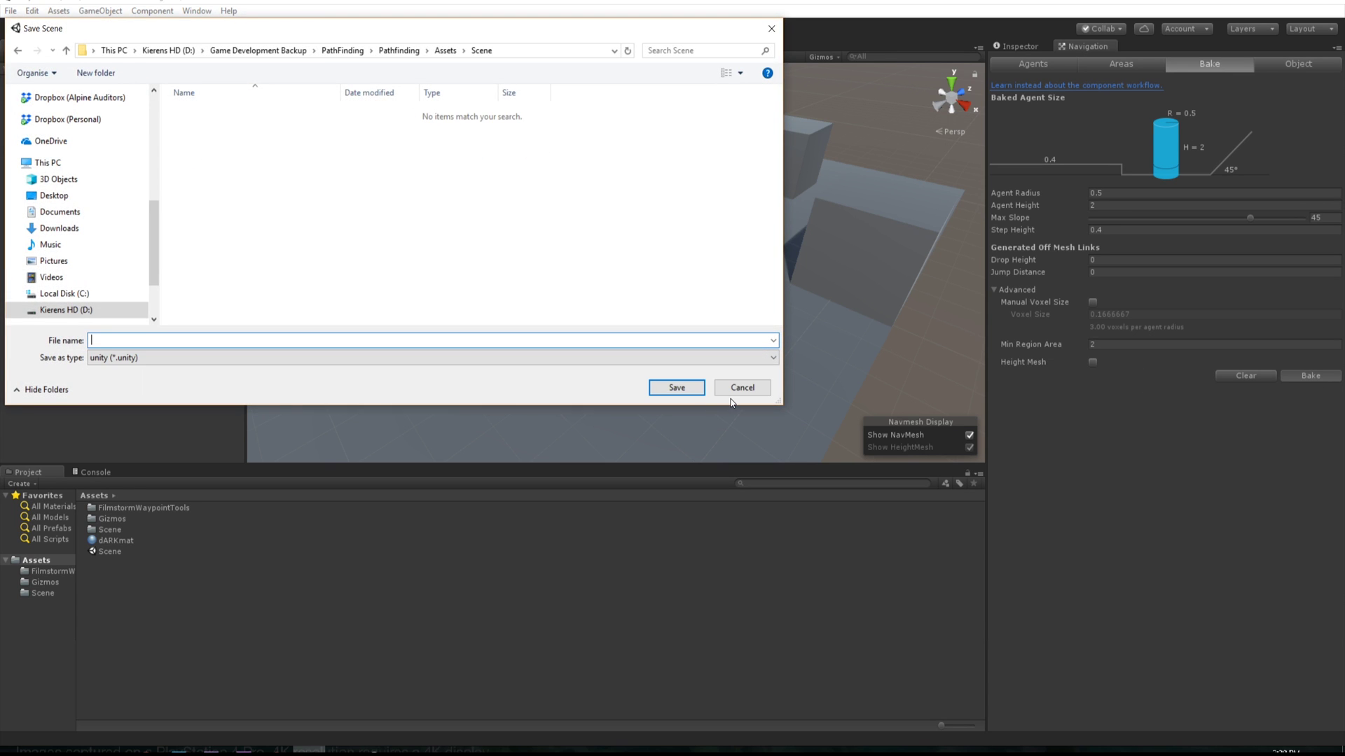
{"action": "type", "text": "scene"}
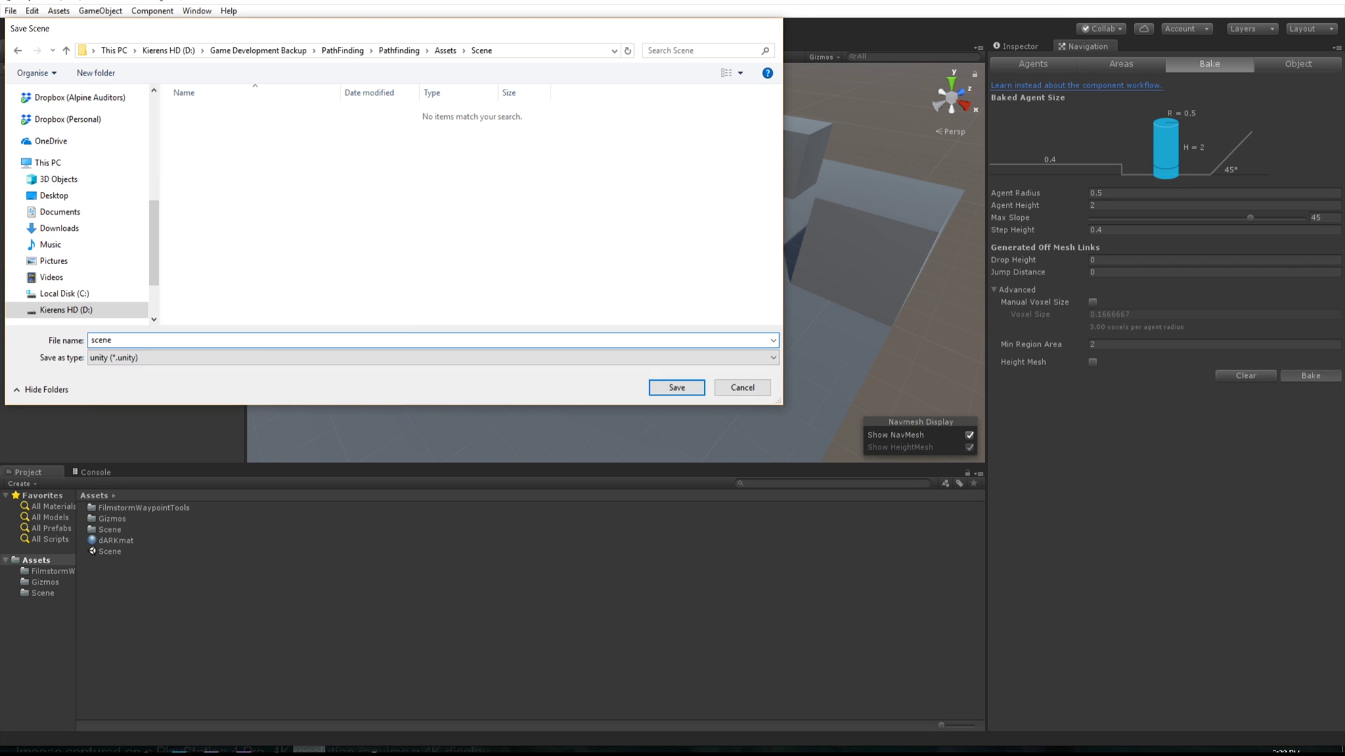
{"action": "key", "text": "Return"}
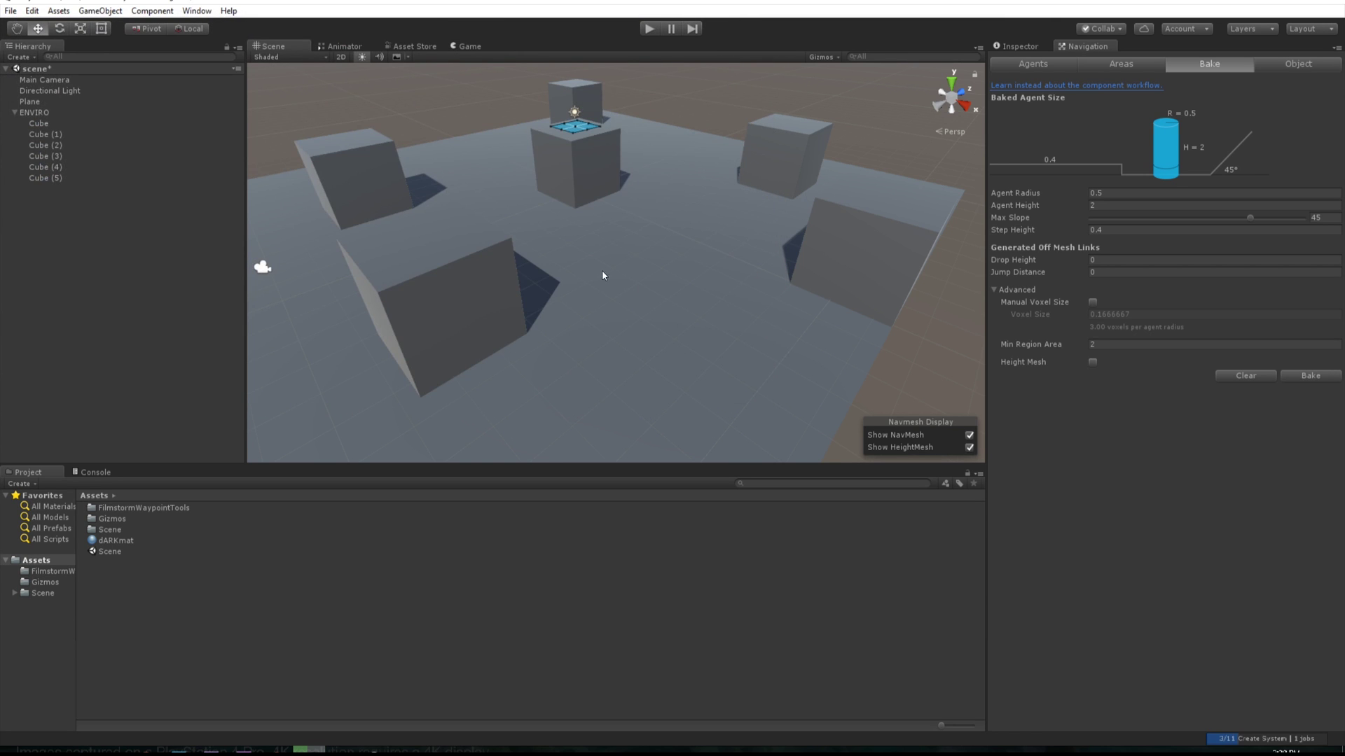
- Parent the plane under ENVIRO and mark it as static
{"action": "middle_click_drag", "start_coordinate": [648, 231], "coordinate": [636, 267]}
{"action": "scroll", "coordinate": [636, 268], "scroll_direction": "down", "scroll_amount": 3}
{"action": "left_click_drag", "start_coordinate": [636, 267], "coordinate": [645, 293], "text": "alt"}
{"action": "left_click", "coordinate": [645, 293]}
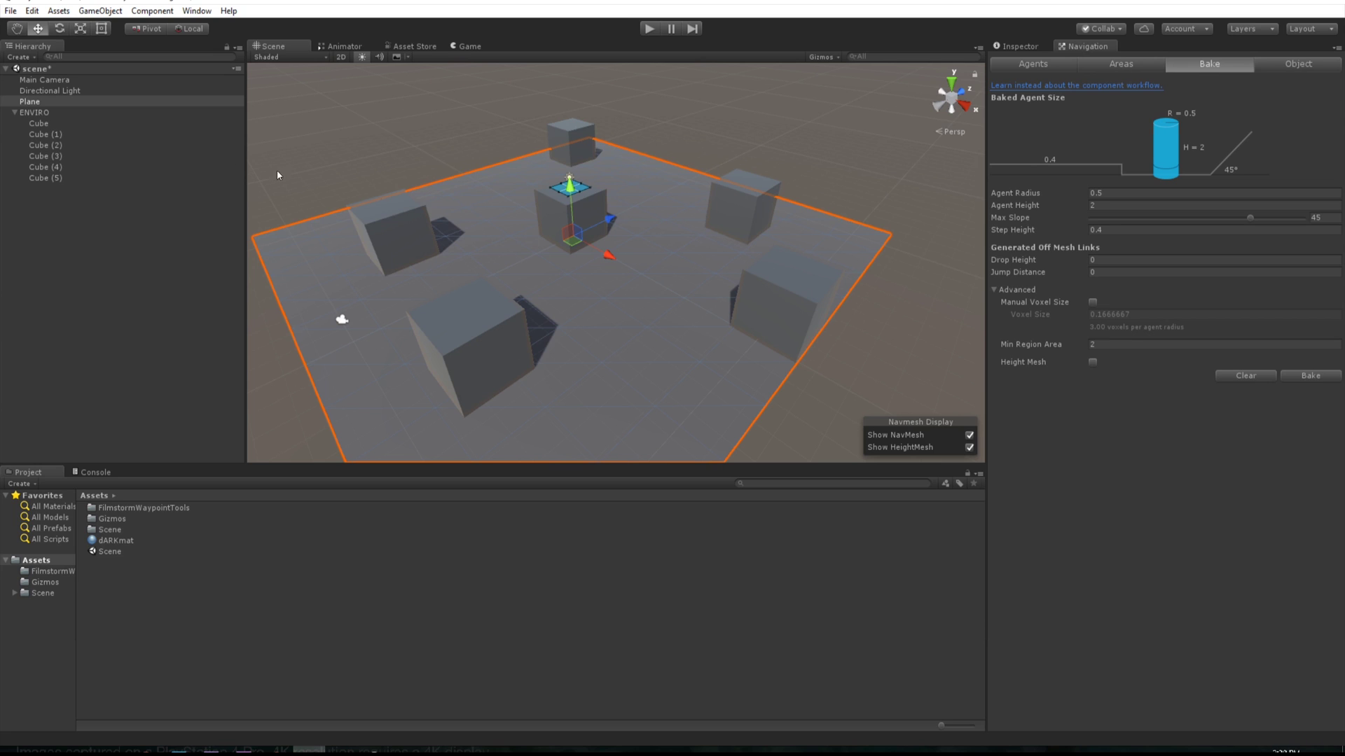
{"action": "left_click", "coordinate": [1010, 47]}
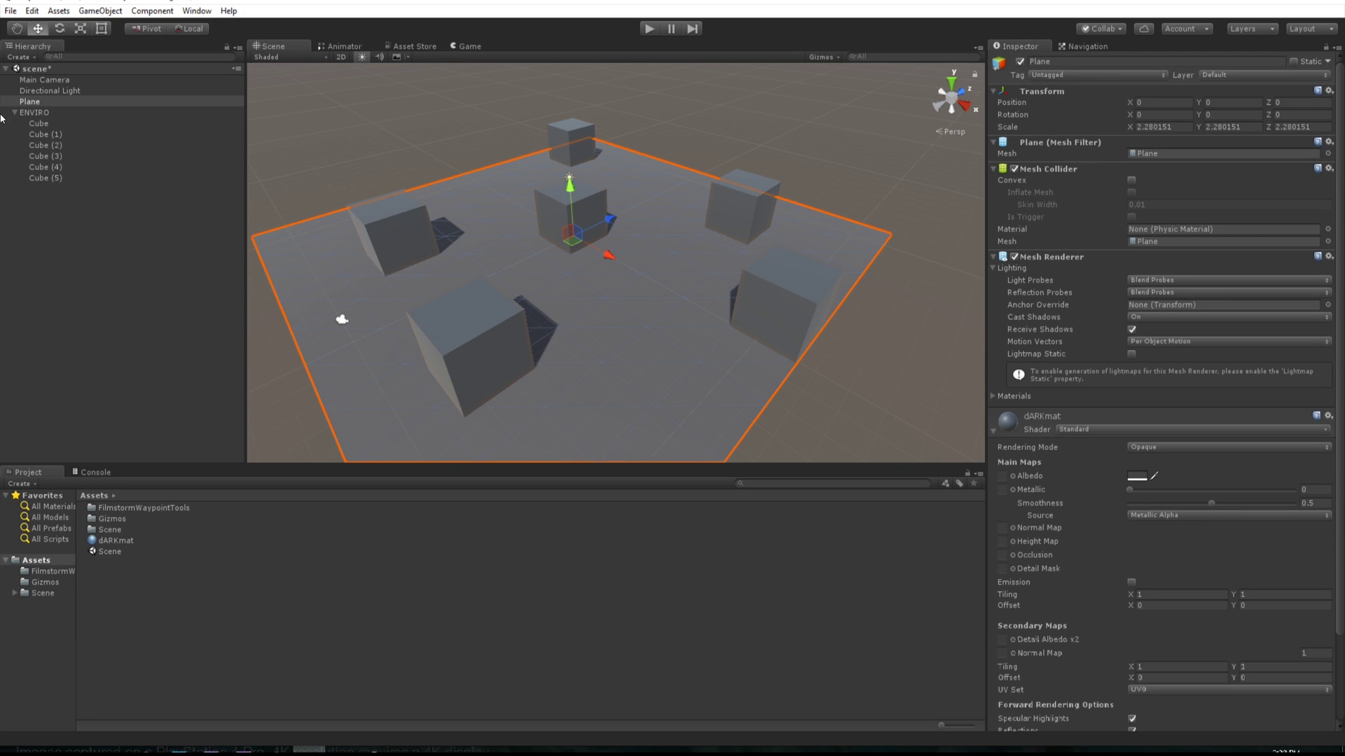
{"action": "left_click_drag", "start_coordinate": [35, 102], "coordinate": [35, 113]}
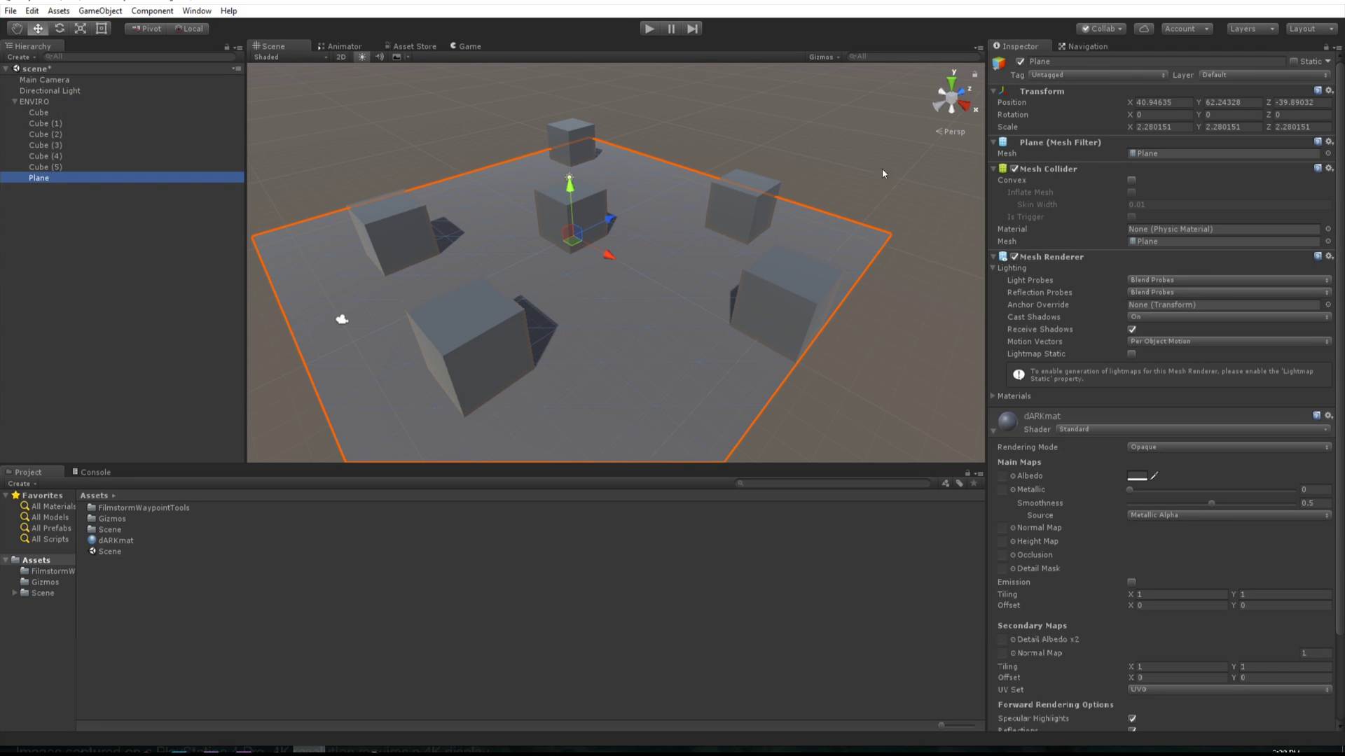
{"action": "left_click", "coordinate": [1293, 61]}
- Rebake the navigation mesh so it includes the static plane
{"action": "left_click", "coordinate": [1082, 46]}
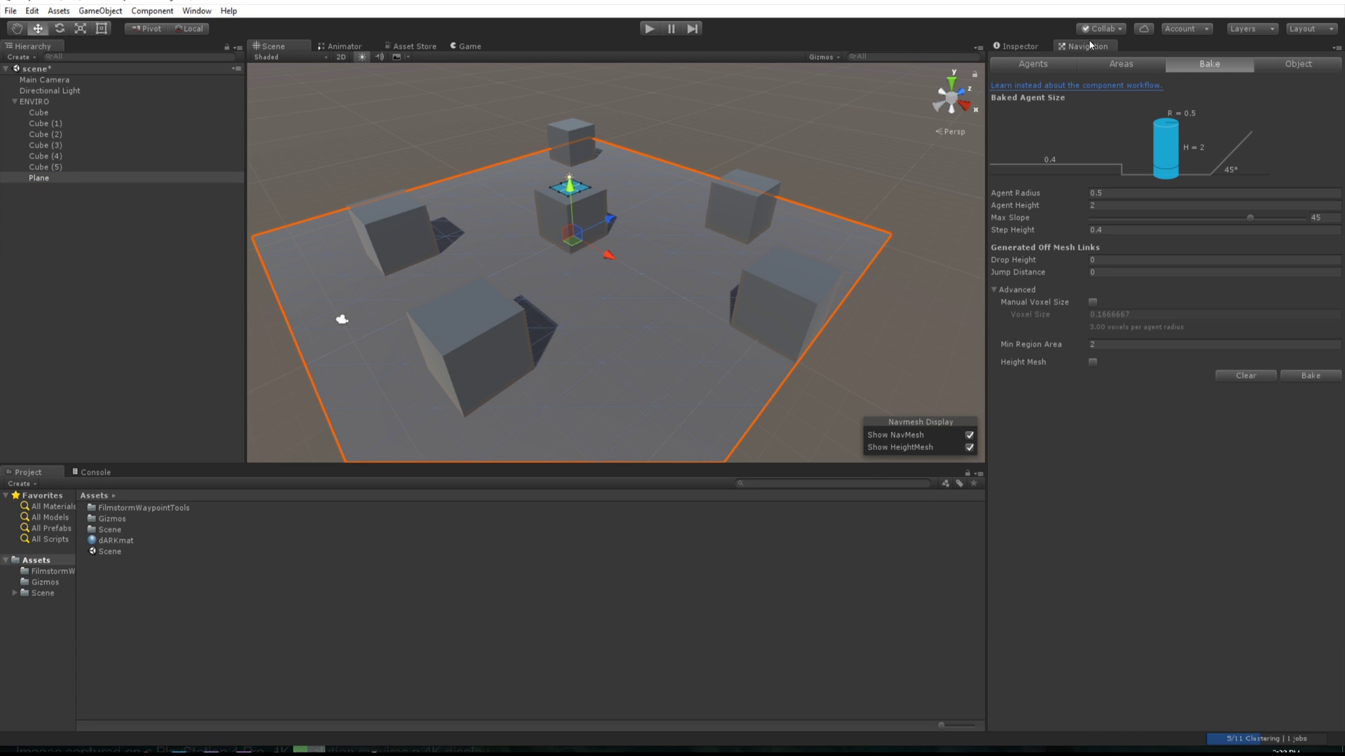
{"action": "scroll", "coordinate": [553, 261], "scroll_direction": "up", "scroll_amount": 3}
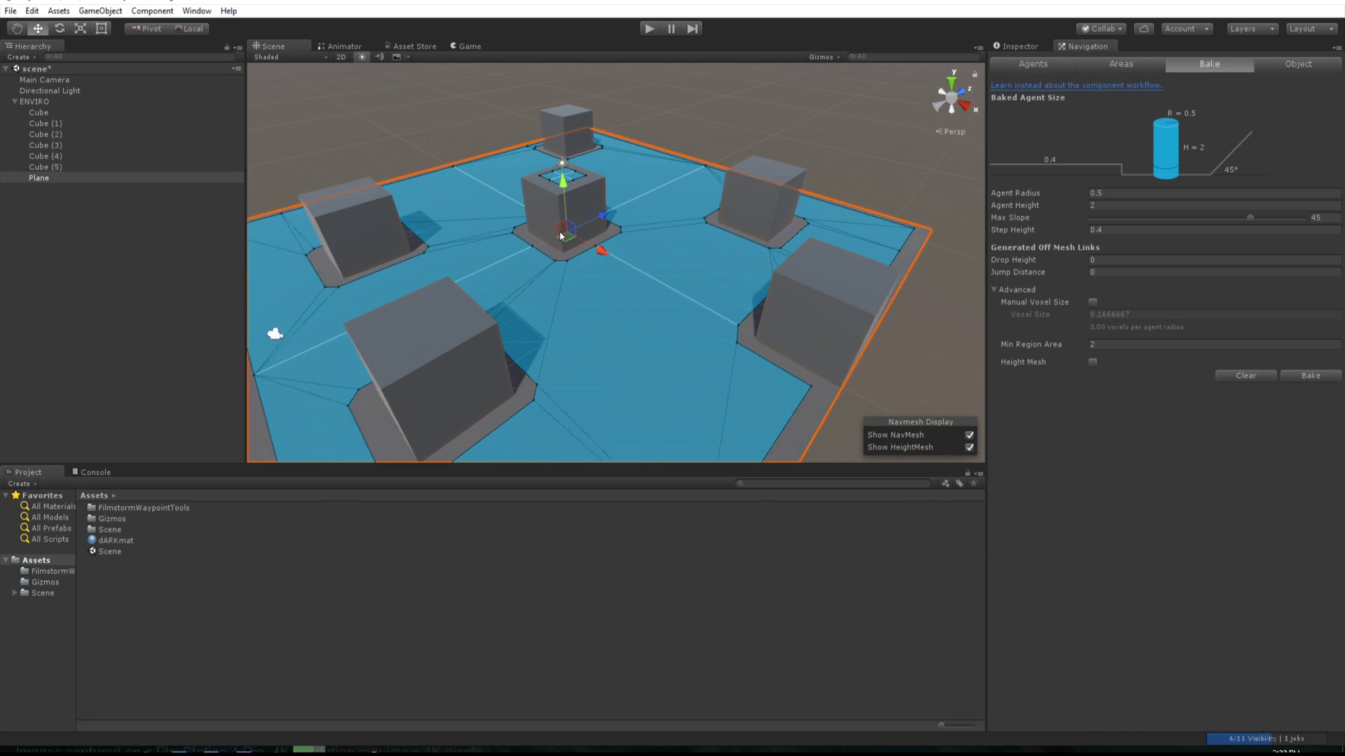
{"action": "scroll", "coordinate": [547, 277], "scroll_direction": "down", "scroll_amount": 1}
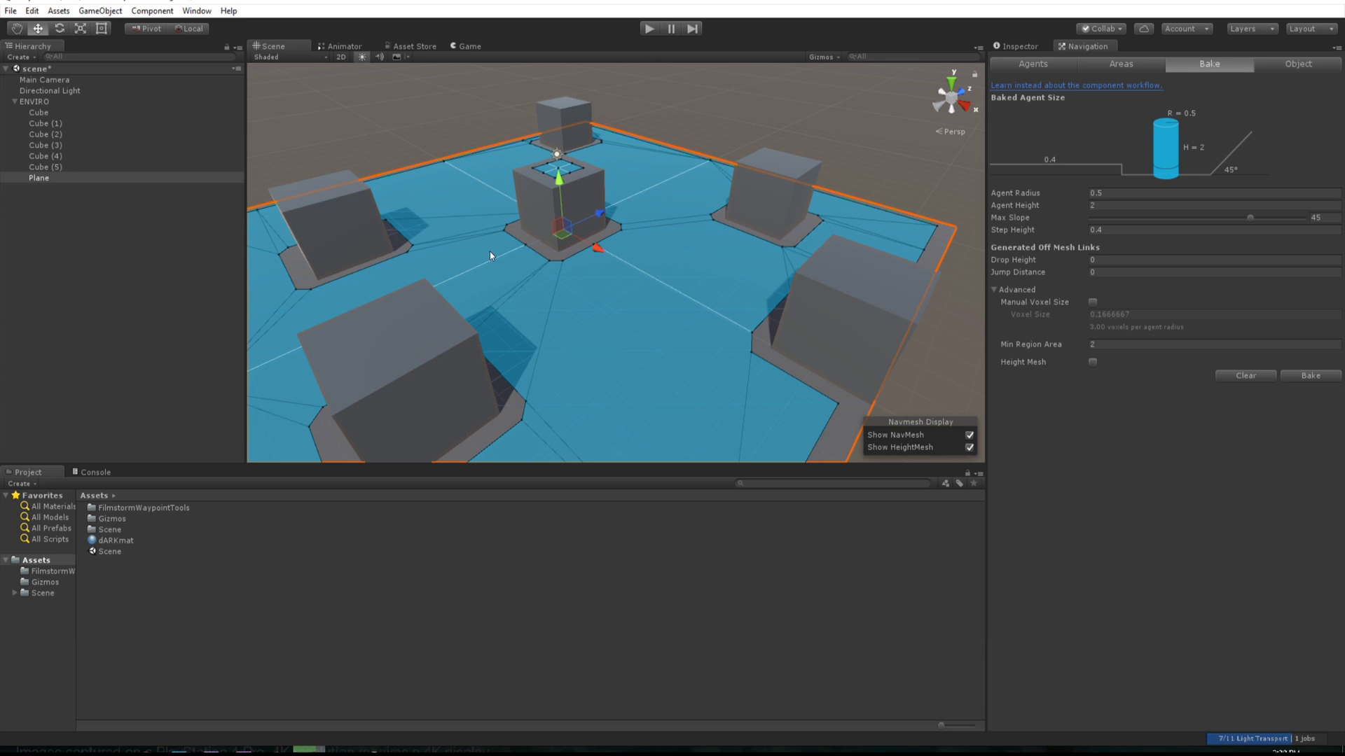
- Set the generated off-mesh links to Drop Height 5 and Jump Distance 5, and rebake the navigation mesh
{"action": "left_click", "coordinate": [400, 350]}
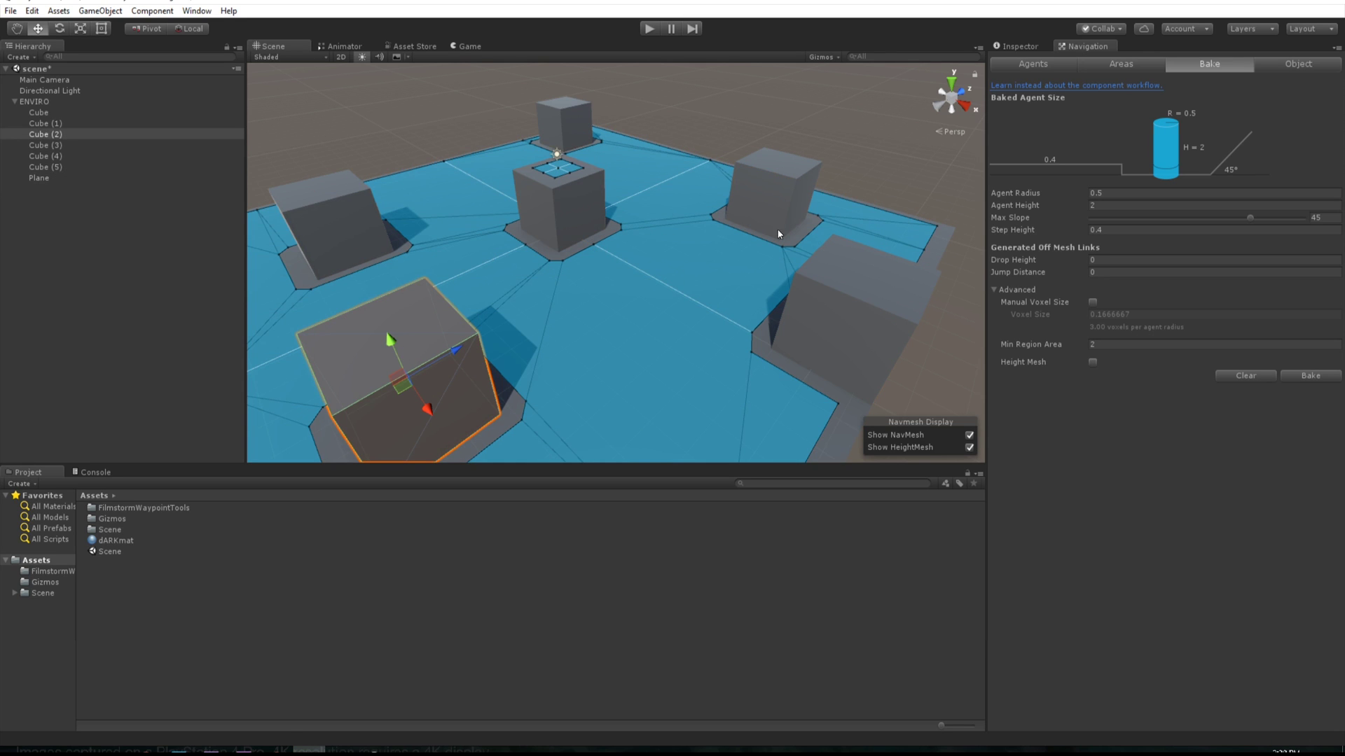
{"action": "left_click", "coordinate": [1017, 47]}
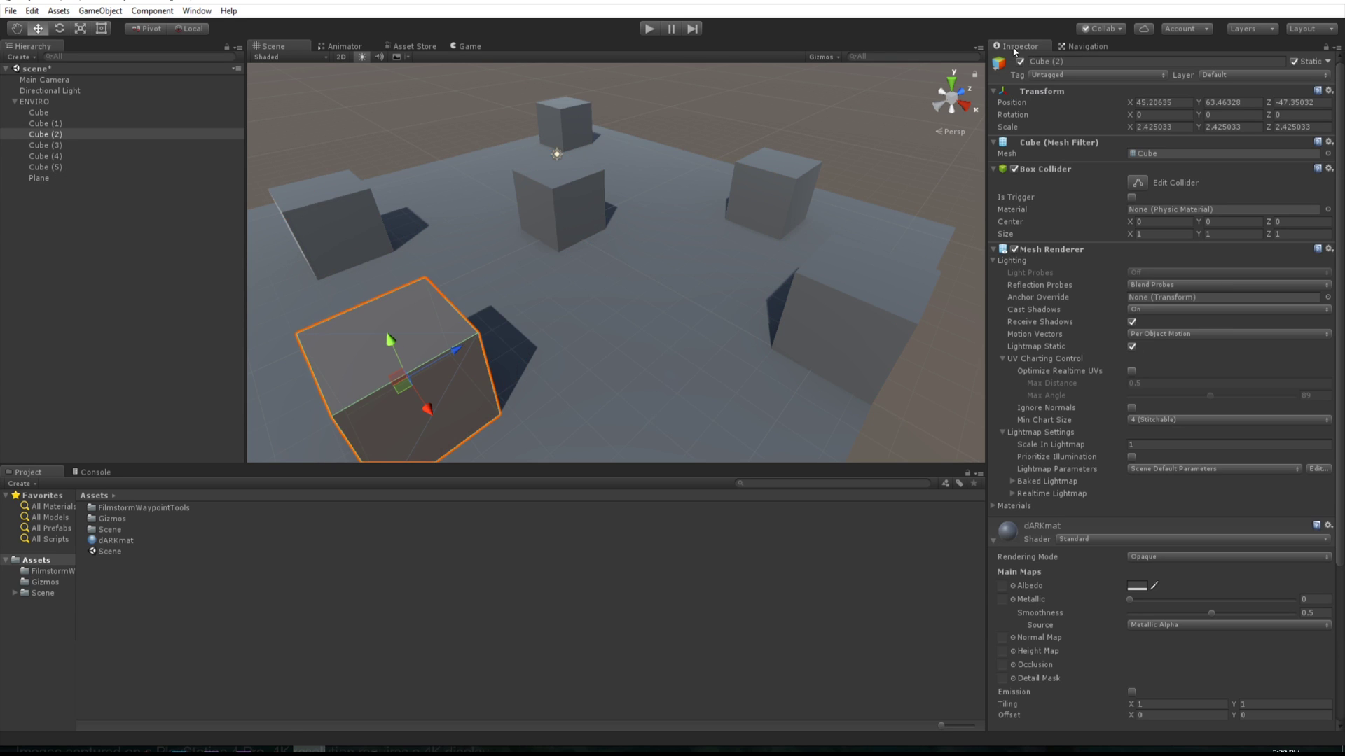
{"action": "left_click", "coordinate": [1068, 47]}
{"action": "scroll", "coordinate": [746, 306], "scroll_direction": "down", "scroll_amount": 5}
{"action": "middle_click_drag", "start_coordinate": [734, 306], "coordinate": [716, 300]}
{"action": "left_click", "coordinate": [1109, 261]}
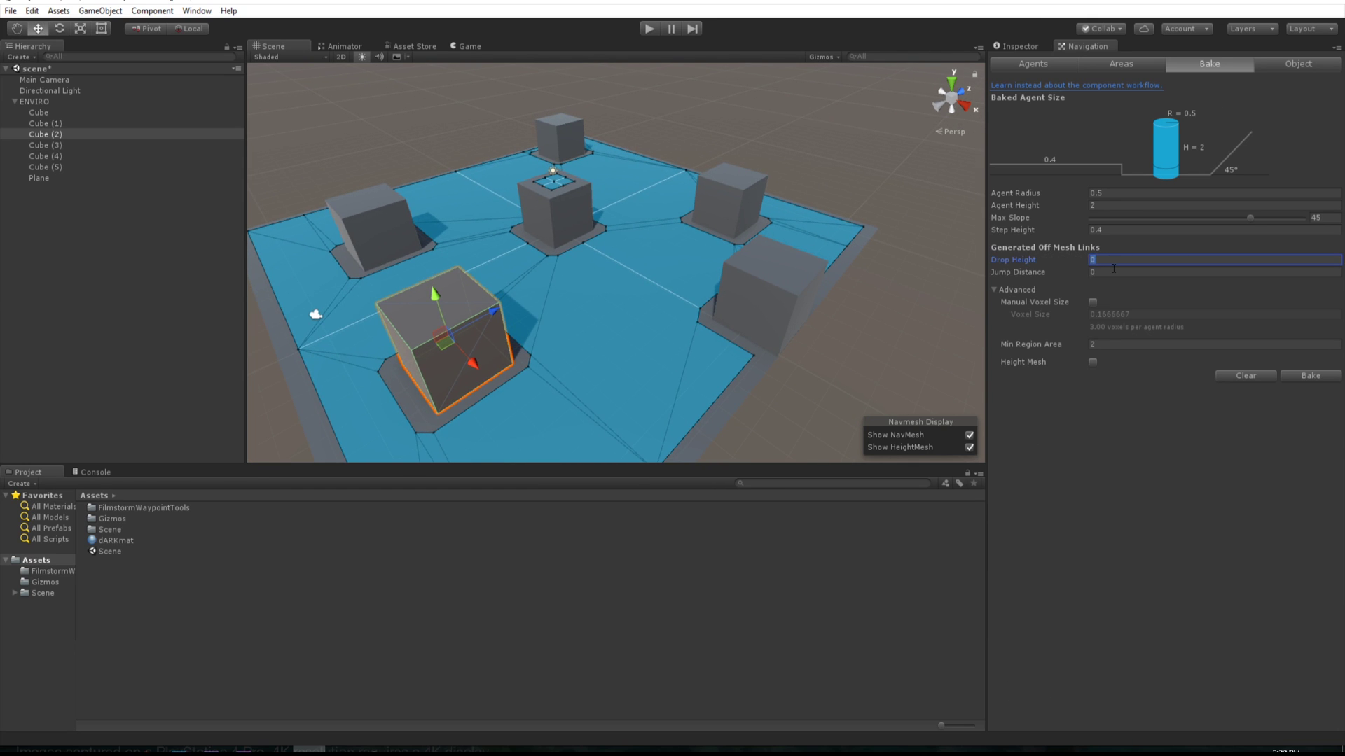
{"action": "type", "text": "5"}
{"action": "key", "text": "Tab"}
{"action": "type", "text": "5"}
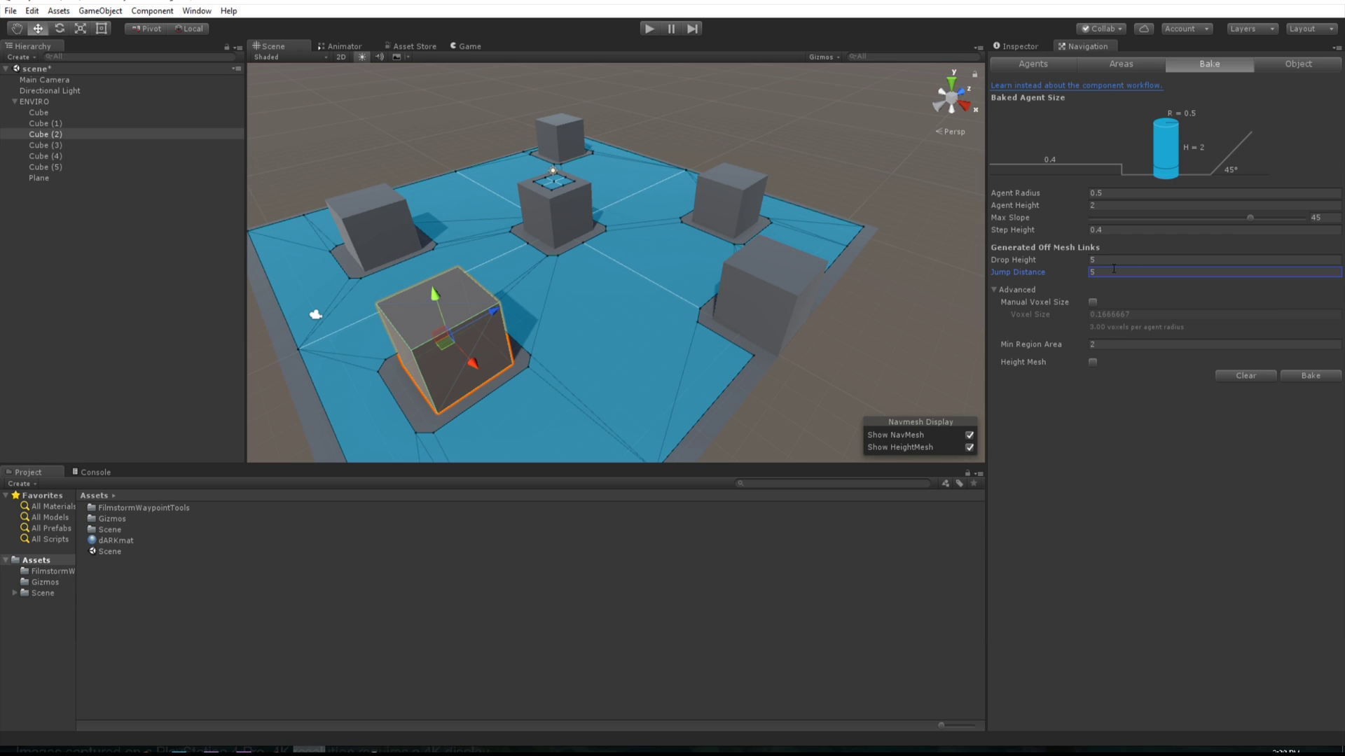
{"action": "left_click", "coordinate": [1292, 374]}
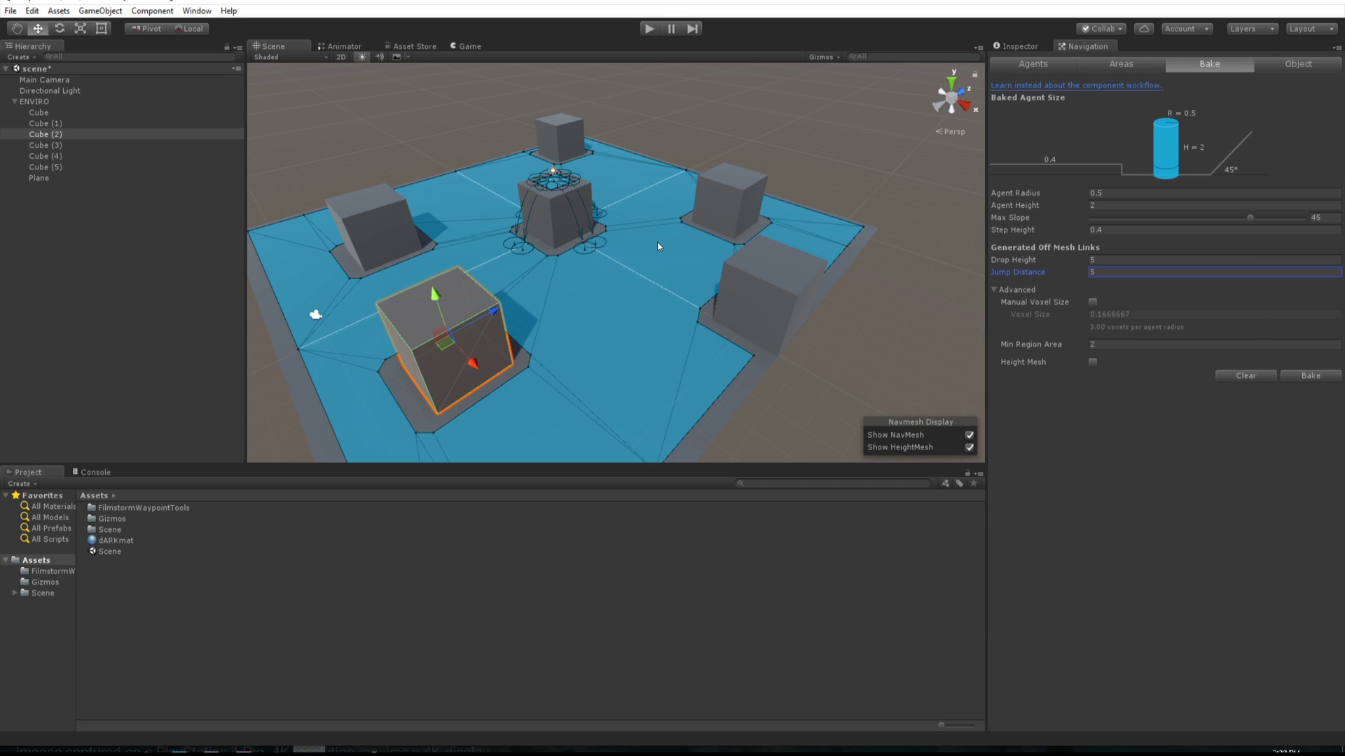
- Scale Cube (2) up along its X and Z axes to widen its top surface
{"action": "scroll", "coordinate": [654, 241], "scroll_direction": "up", "scroll_amount": 3}
{"action": "scroll", "coordinate": [517, 248], "scroll_direction": "down", "scroll_amount": 2}
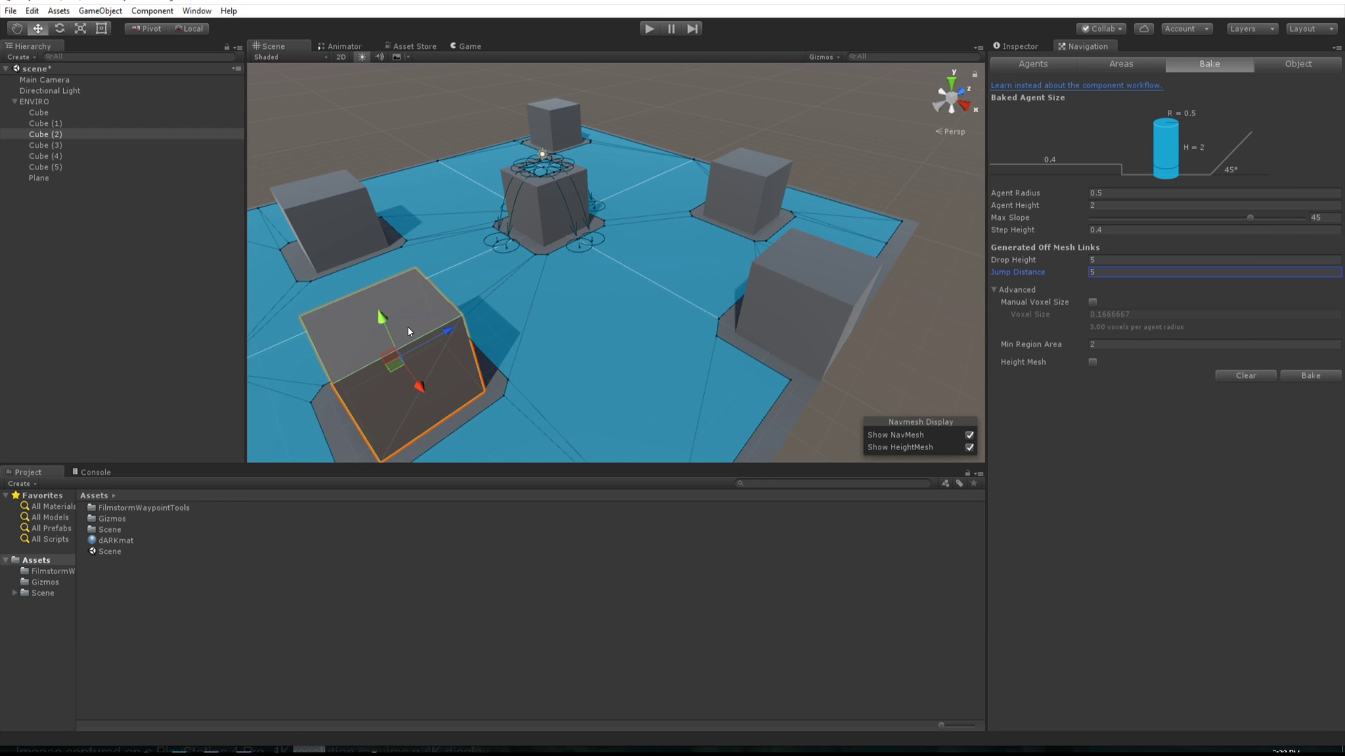
{"action": "left_click", "coordinate": [371, 393]}
{"action": "key", "text": "r"}
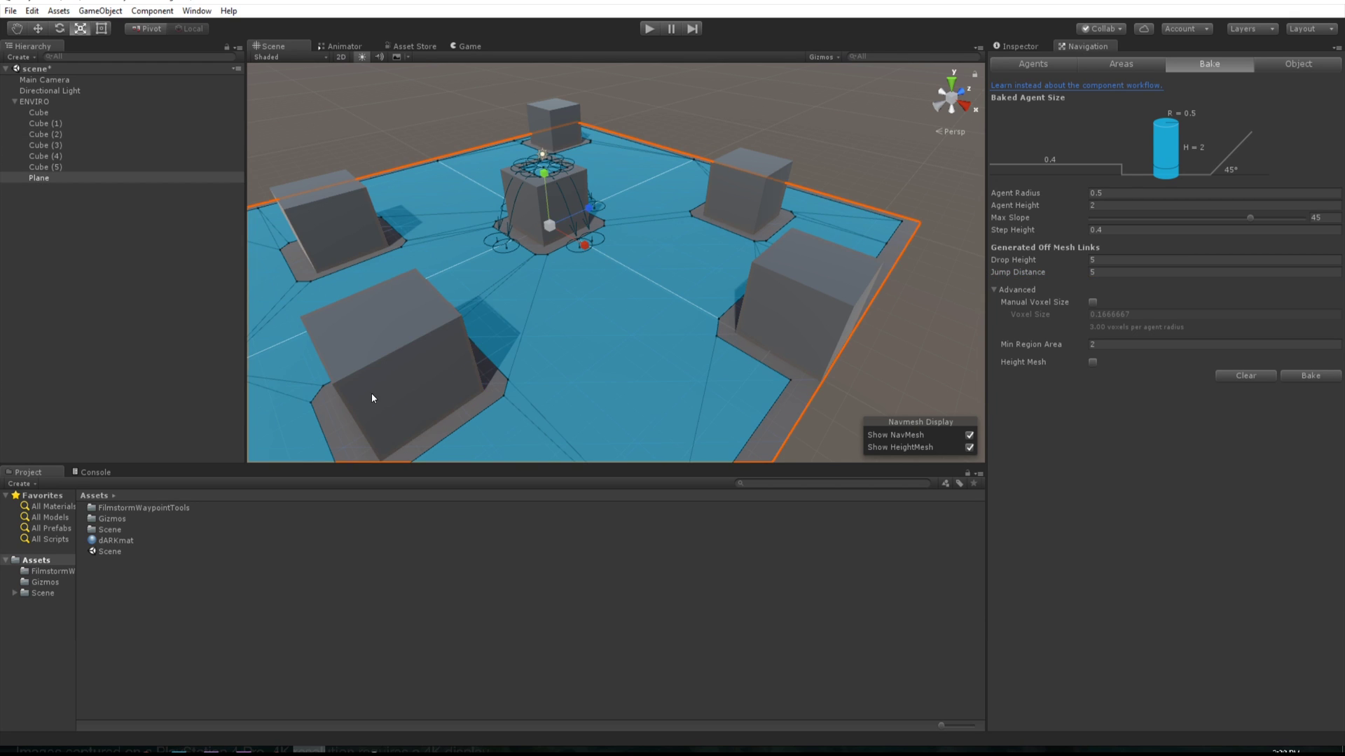
{"action": "left_click", "coordinate": [371, 393]}
{"action": "left_click_drag", "start_coordinate": [414, 387], "coordinate": [428, 409]}
{"action": "left_click_drag", "start_coordinate": [448, 332], "coordinate": [465, 322]}
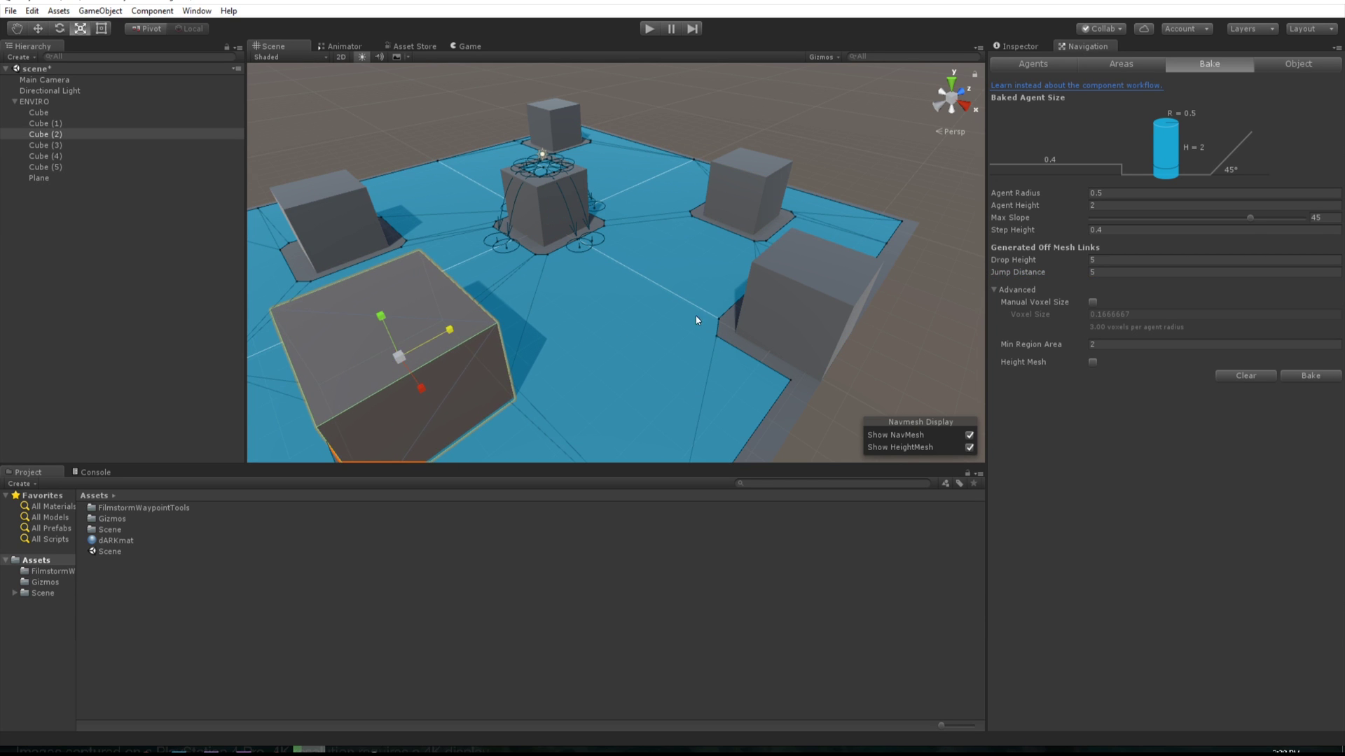
- Stretch Cube (3) along its Z axis and rebake the navigation mesh
{"action": "left_click", "coordinate": [783, 314]}
{"action": "left_click_drag", "start_coordinate": [829, 279], "coordinate": [844, 262]}
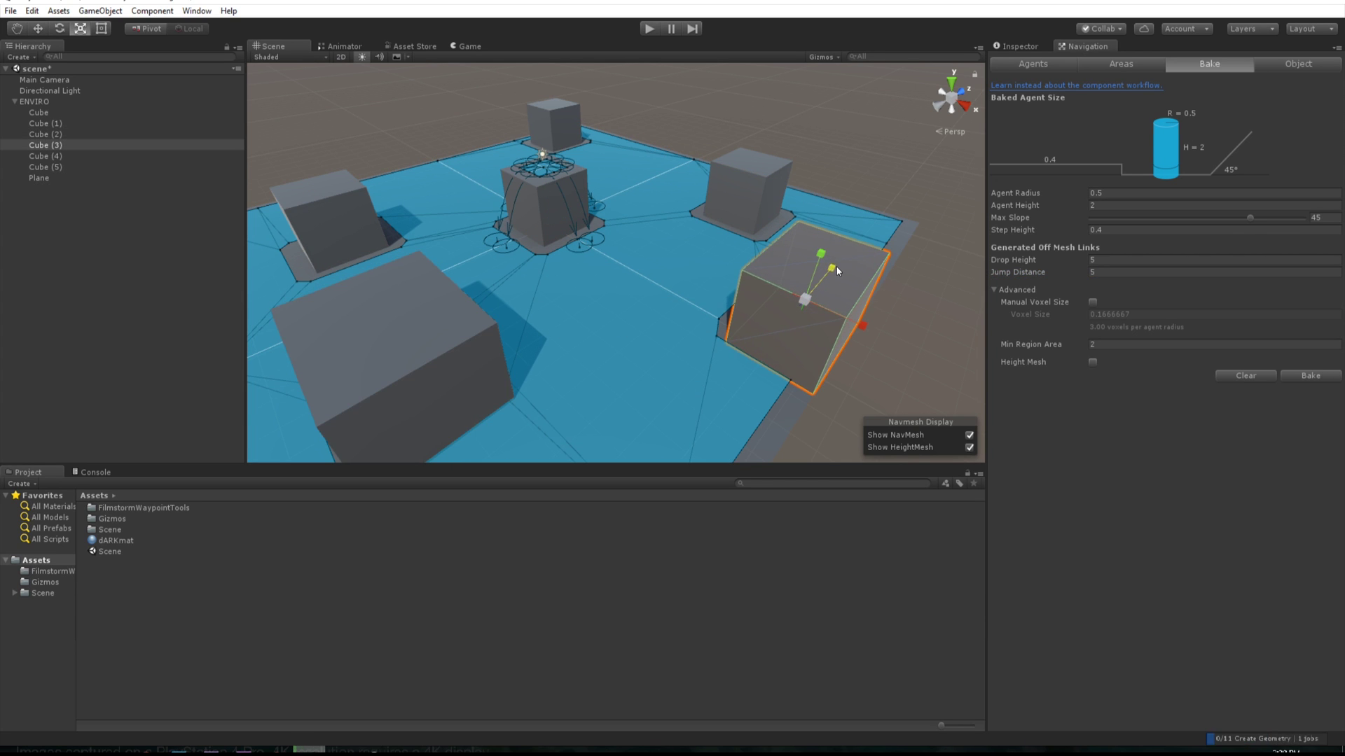
{"action": "left_click", "coordinate": [1309, 376]}
- Stretch Cube (4) along its X axis and rebake the navigation mesh
{"action": "left_click", "coordinate": [766, 200]}
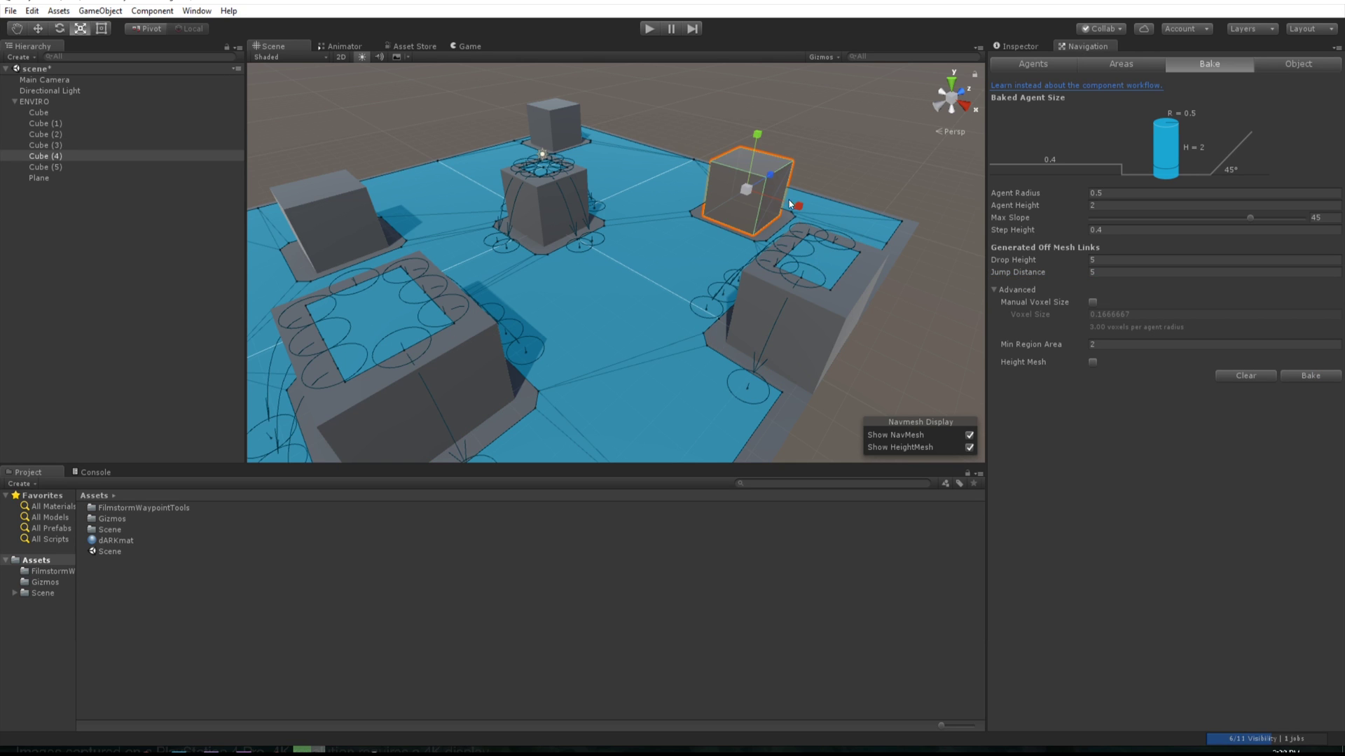
{"action": "left_click_drag", "start_coordinate": [797, 206], "coordinate": [827, 214]}
{"action": "left_click", "coordinate": [1310, 375]}
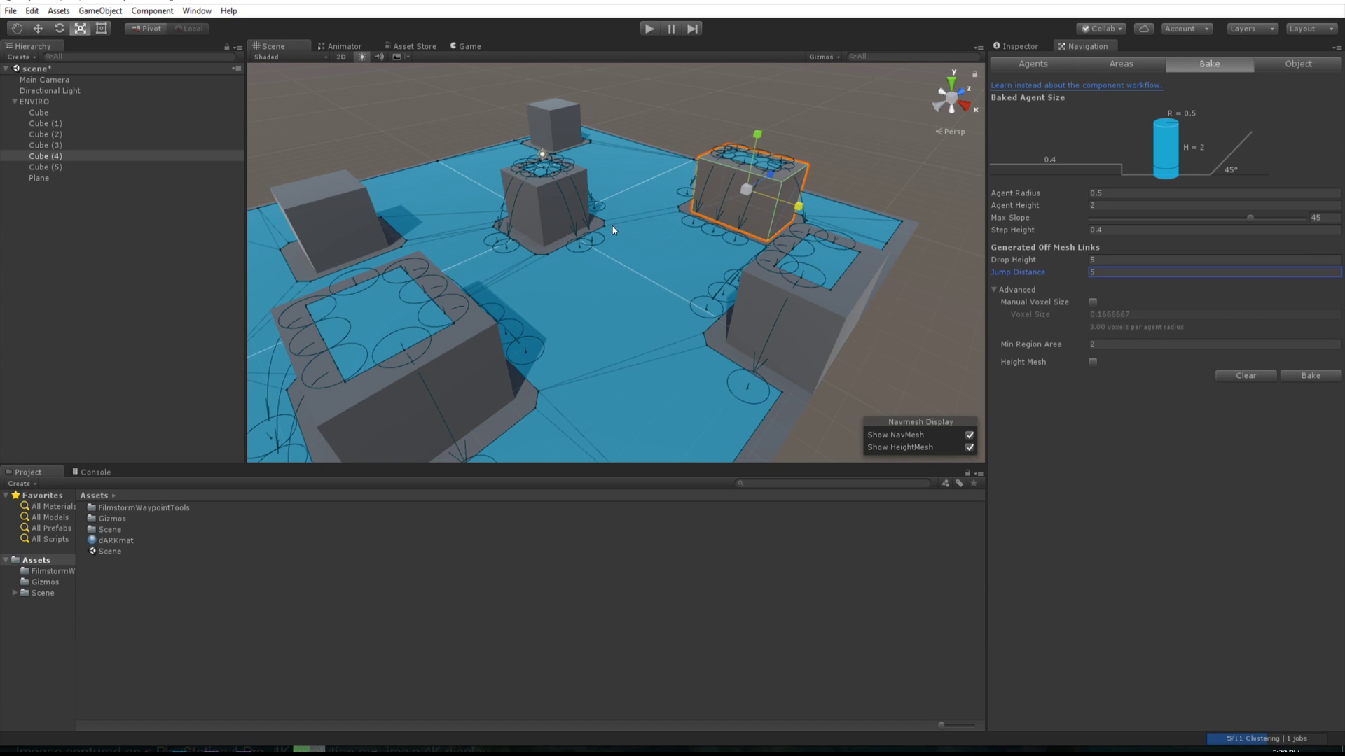
- Stretch Cube (5) along its Z axis and rebake the navigation mesh
{"action": "left_click", "coordinate": [563, 126]}
{"action": "left_click_drag", "start_coordinate": [592, 114], "coordinate": [636, 91]}
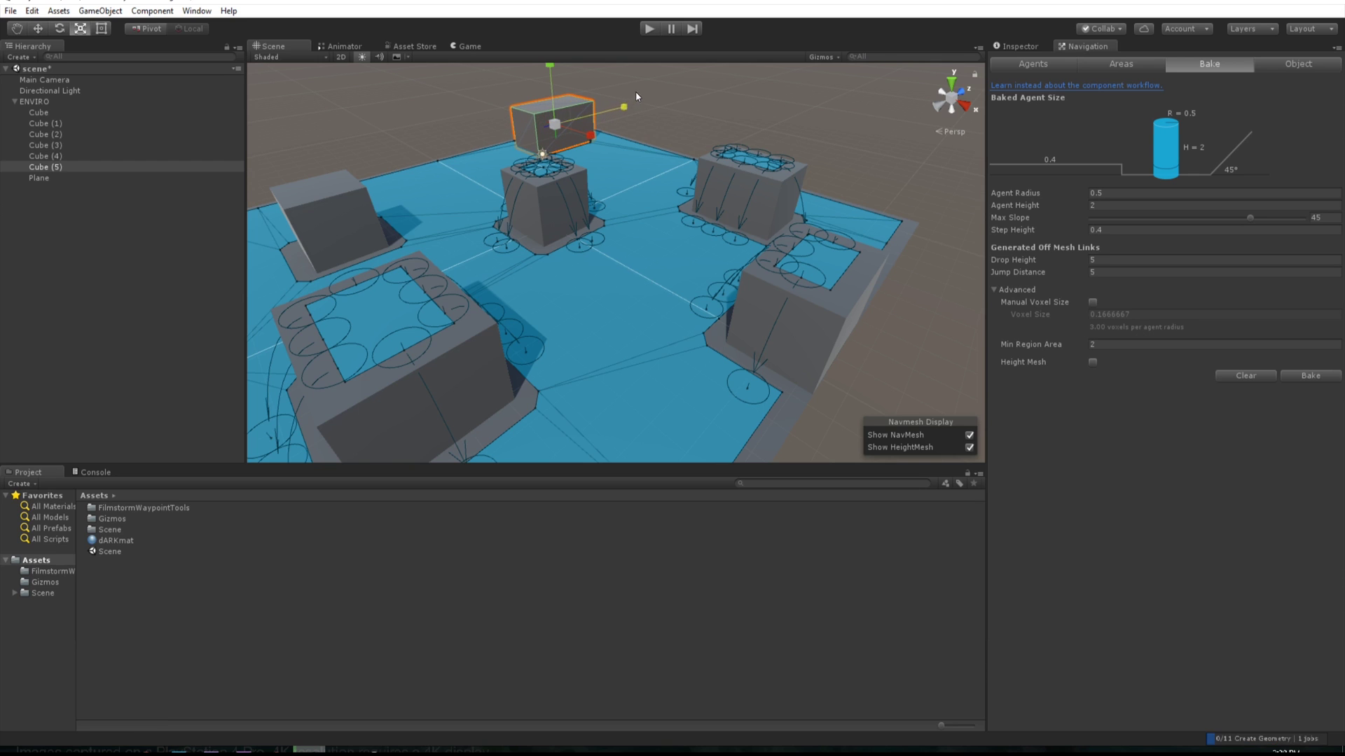
{"action": "left_click", "coordinate": [1311, 376]}
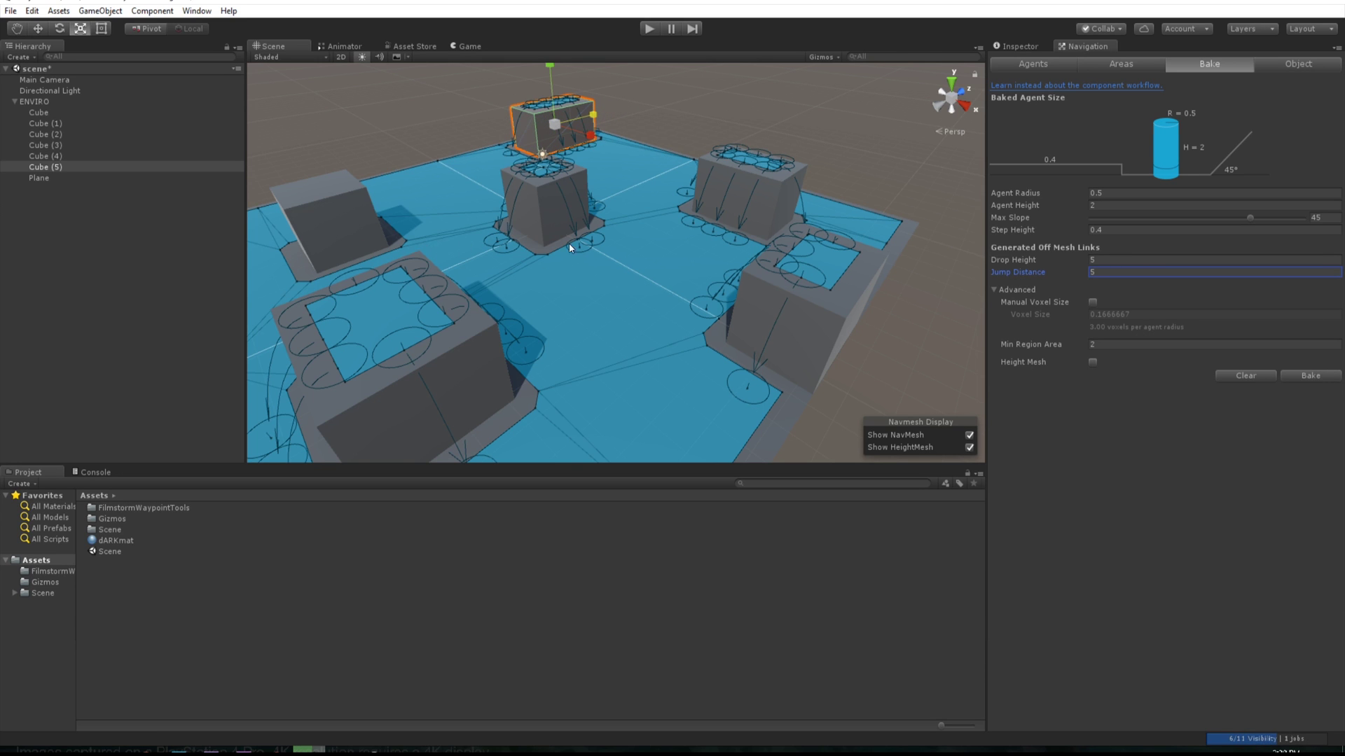
- Stretch Cube (1) along its Z axis and rebake the navigation mesh
{"action": "scroll", "coordinate": [571, 248], "scroll_direction": "down", "scroll_amount": 5}
{"action": "left_click", "coordinate": [474, 212]}
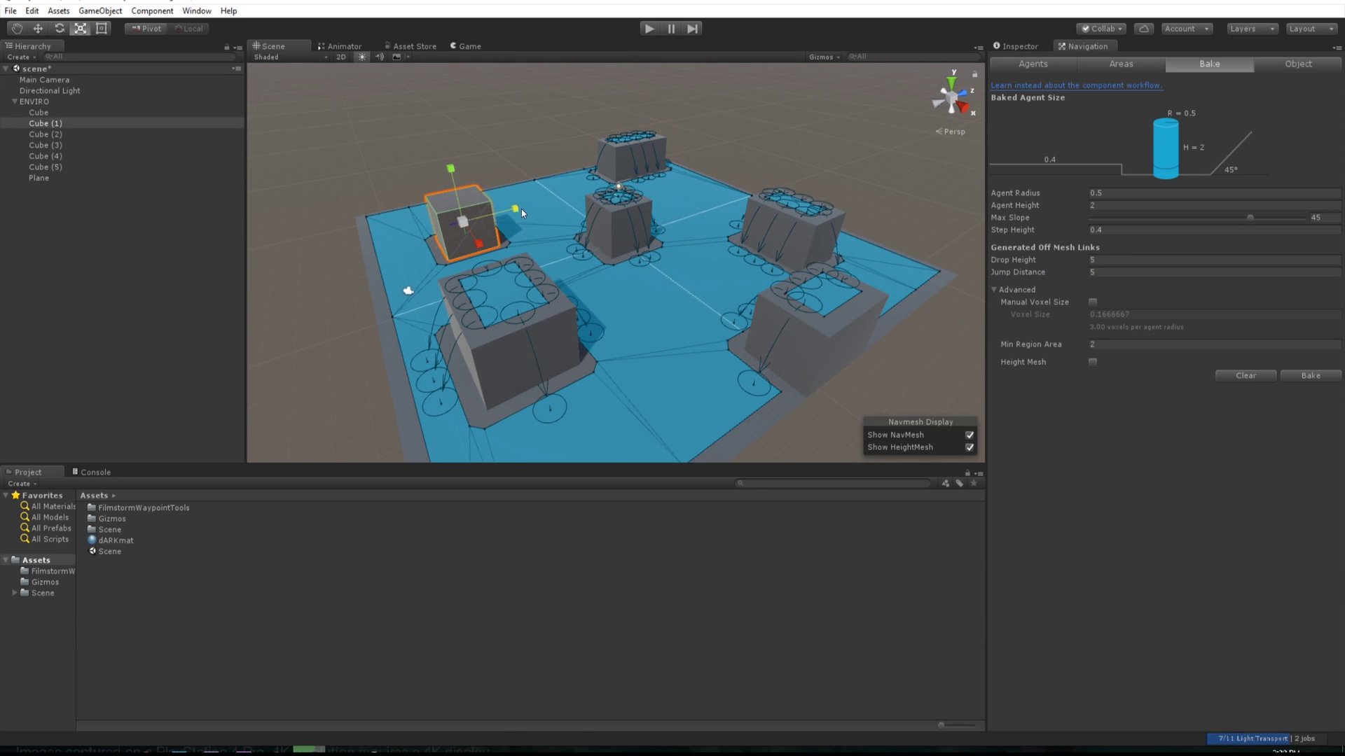
{"action": "left_click_drag", "start_coordinate": [521, 209], "coordinate": [548, 206]}
{"action": "left_click", "coordinate": [1308, 376]}
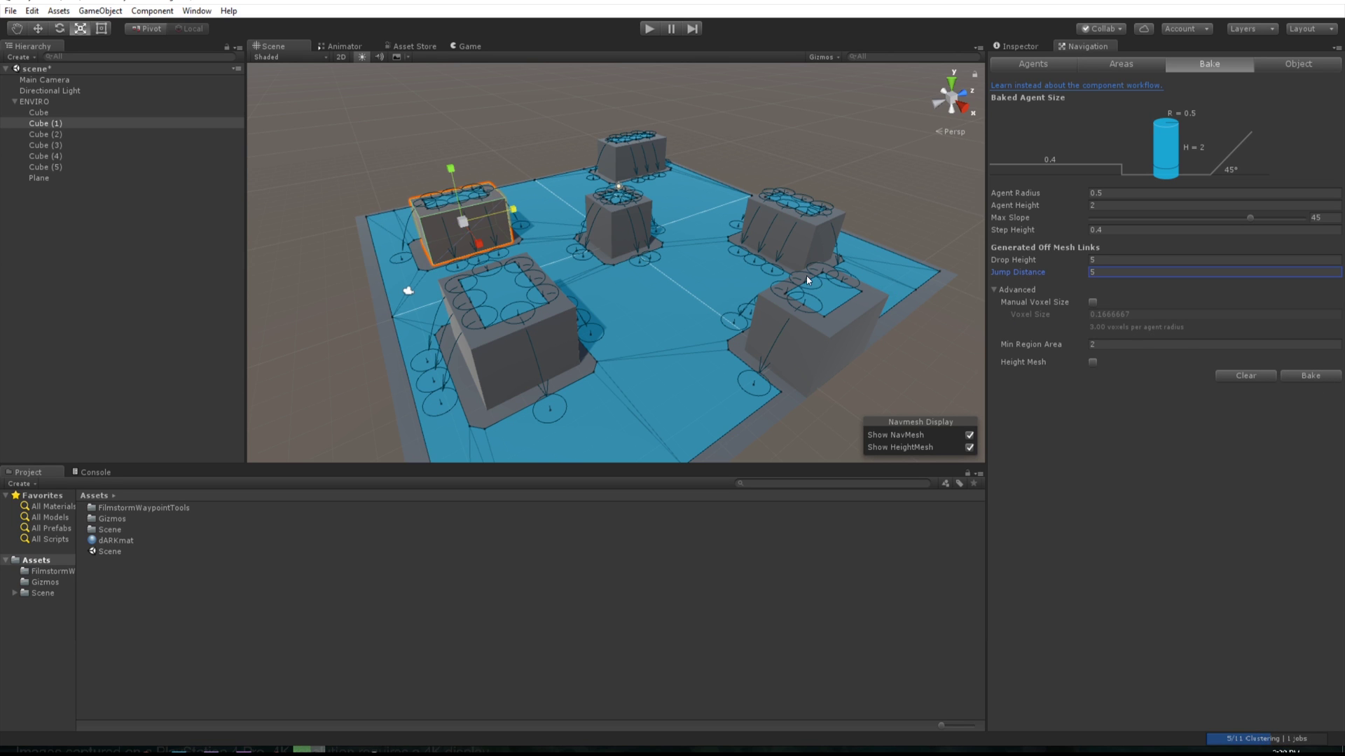
- Enable Height Mesh in the advanced bake settings and rebake the navigation mesh
{"action": "left_click", "coordinate": [755, 153]}
{"action": "key", "text": "w"}
{"action": "right_click_drag", "start_coordinate": [756, 200], "coordinate": [764, 210]}
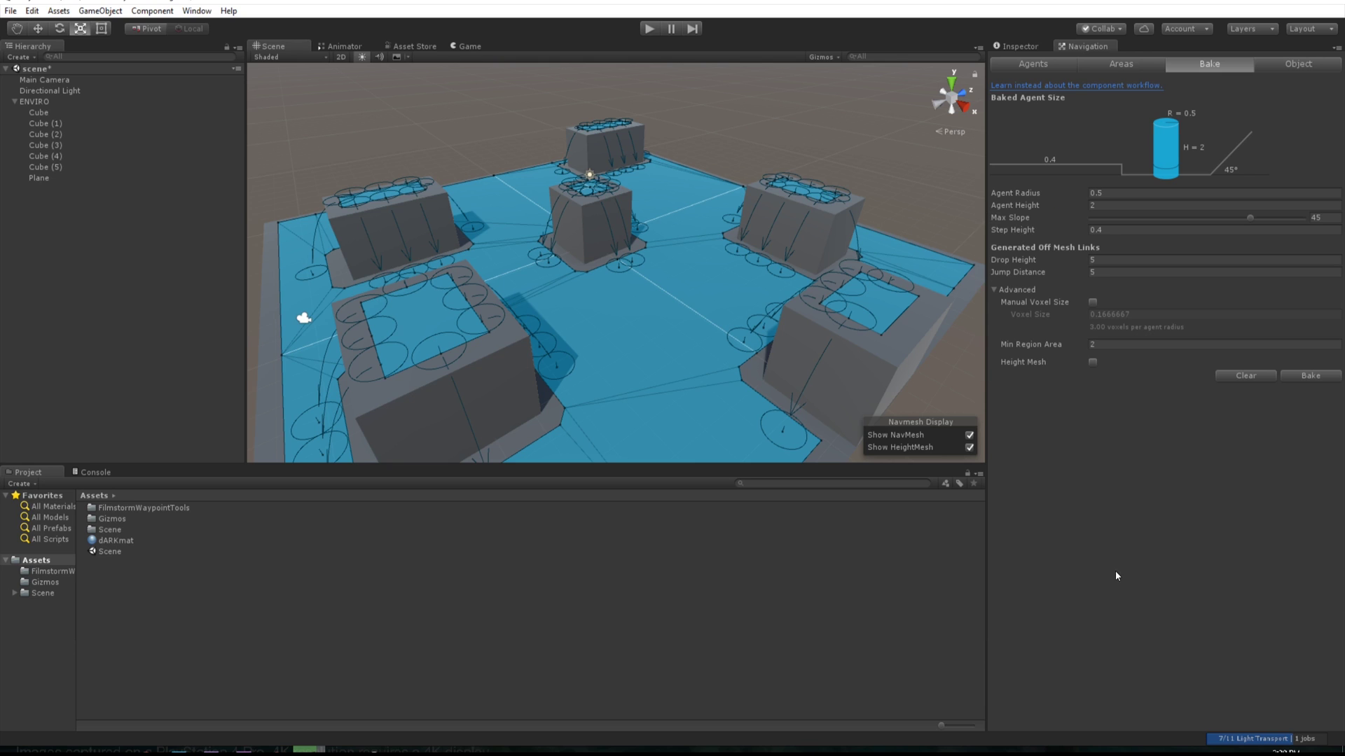
{"action": "left_click", "coordinate": [1092, 362]}
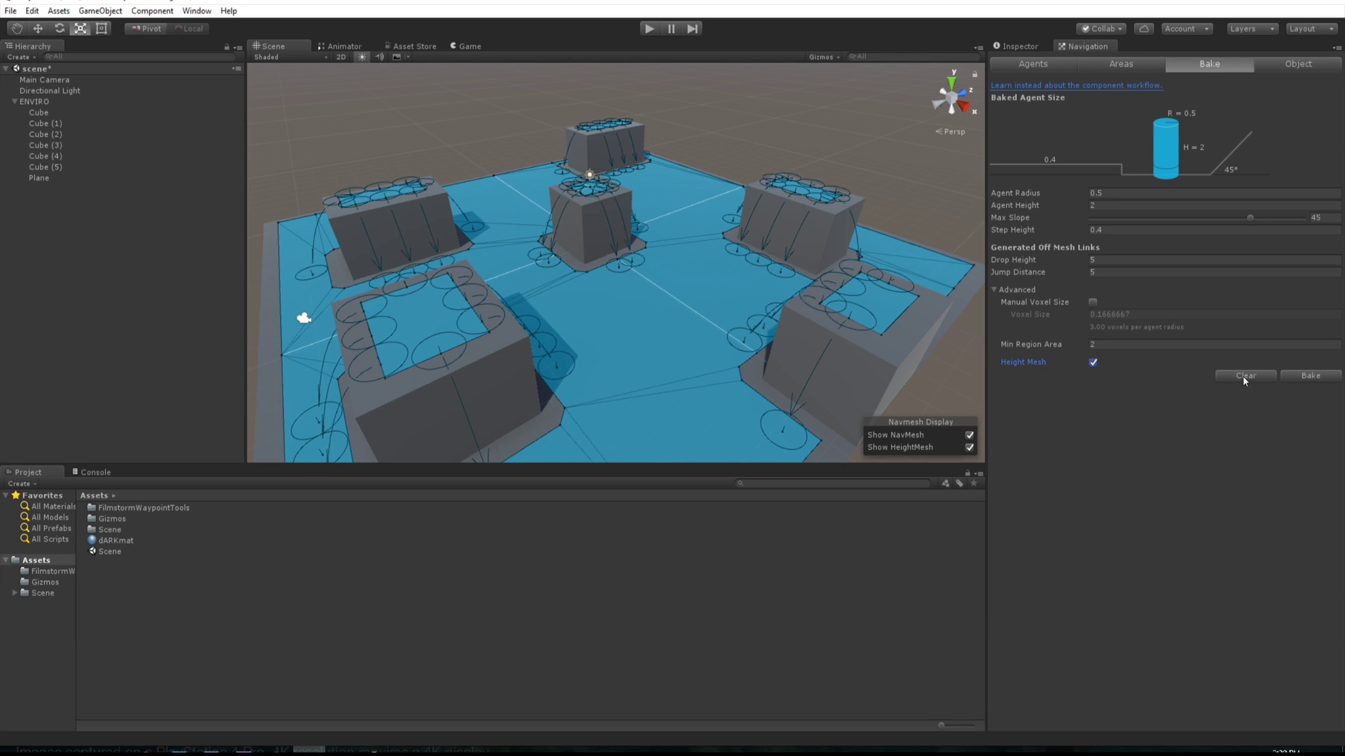
{"action": "right_click_drag", "start_coordinate": [699, 307], "coordinate": [706, 286]}
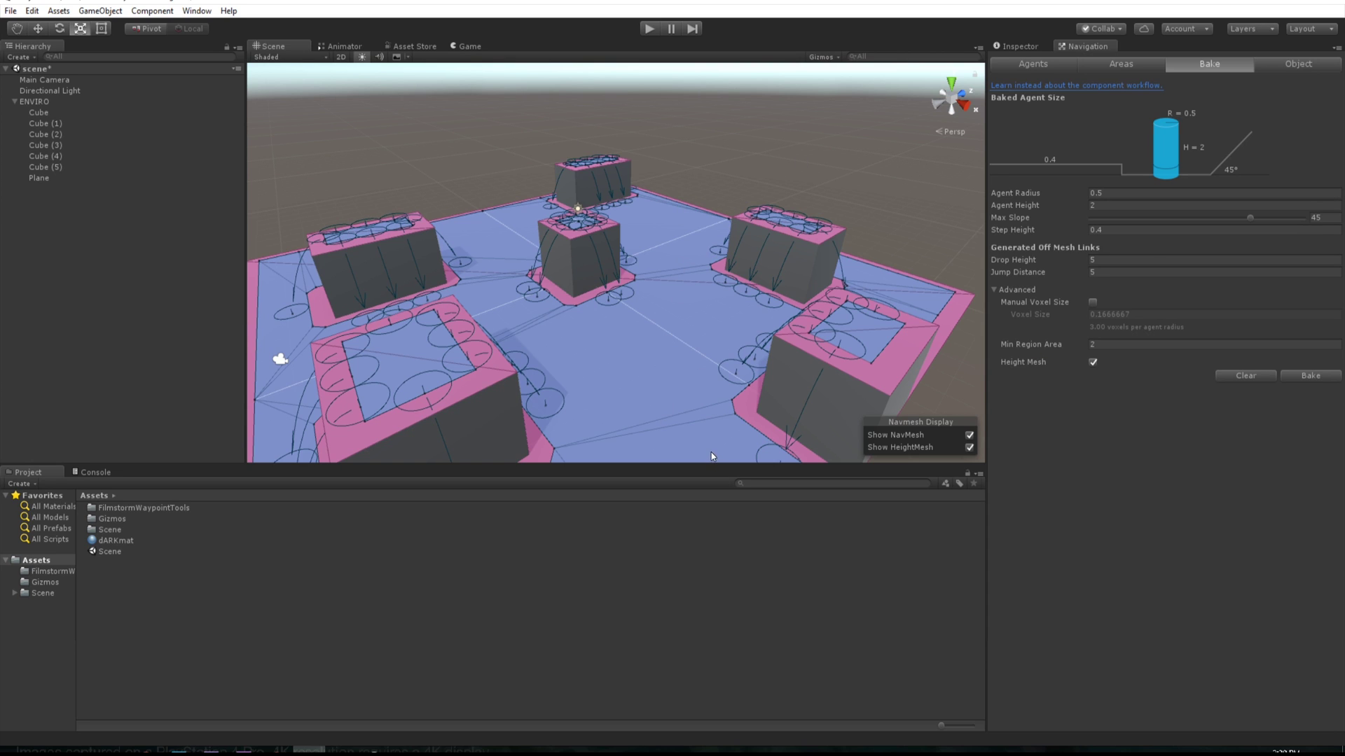
- Collapse the ENVIRO group and add a 3D Capsule at the scene's root level
{"action": "left_click", "coordinate": [1038, 47]}
{"action": "right_click_drag", "start_coordinate": [674, 259], "coordinate": [662, 277]}
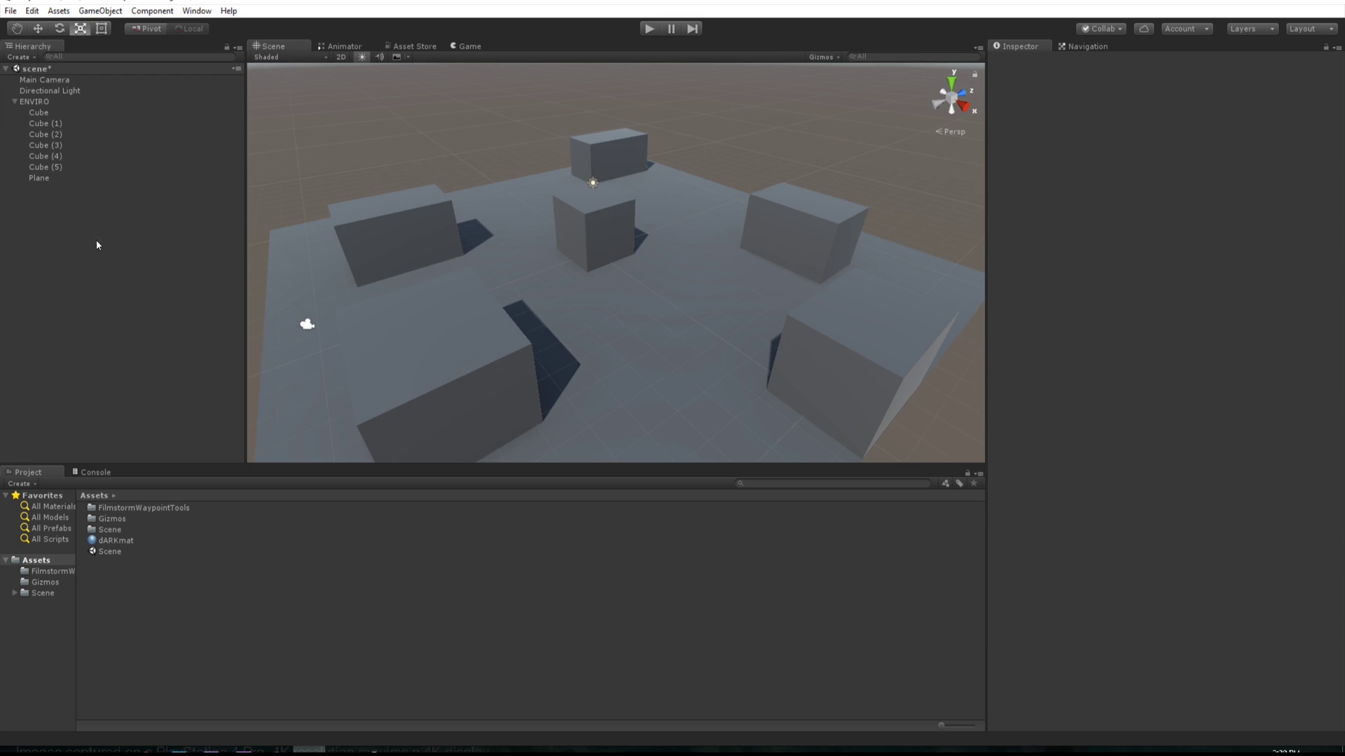
{"action": "left_click", "coordinate": [14, 101]}
{"action": "right_click", "coordinate": [53, 169]}
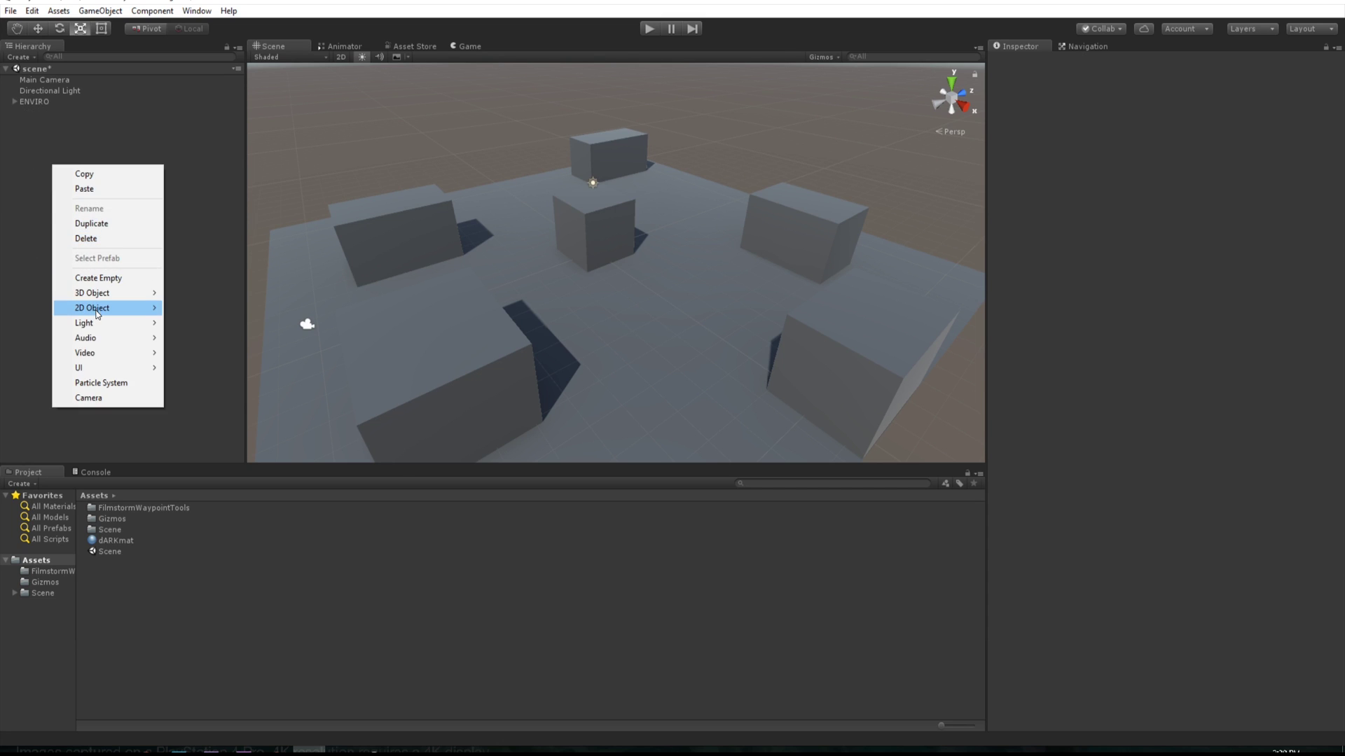
{"action": "mouse_move", "coordinate": [105, 292]}
{"action": "left_click", "coordinate": [215, 324]}
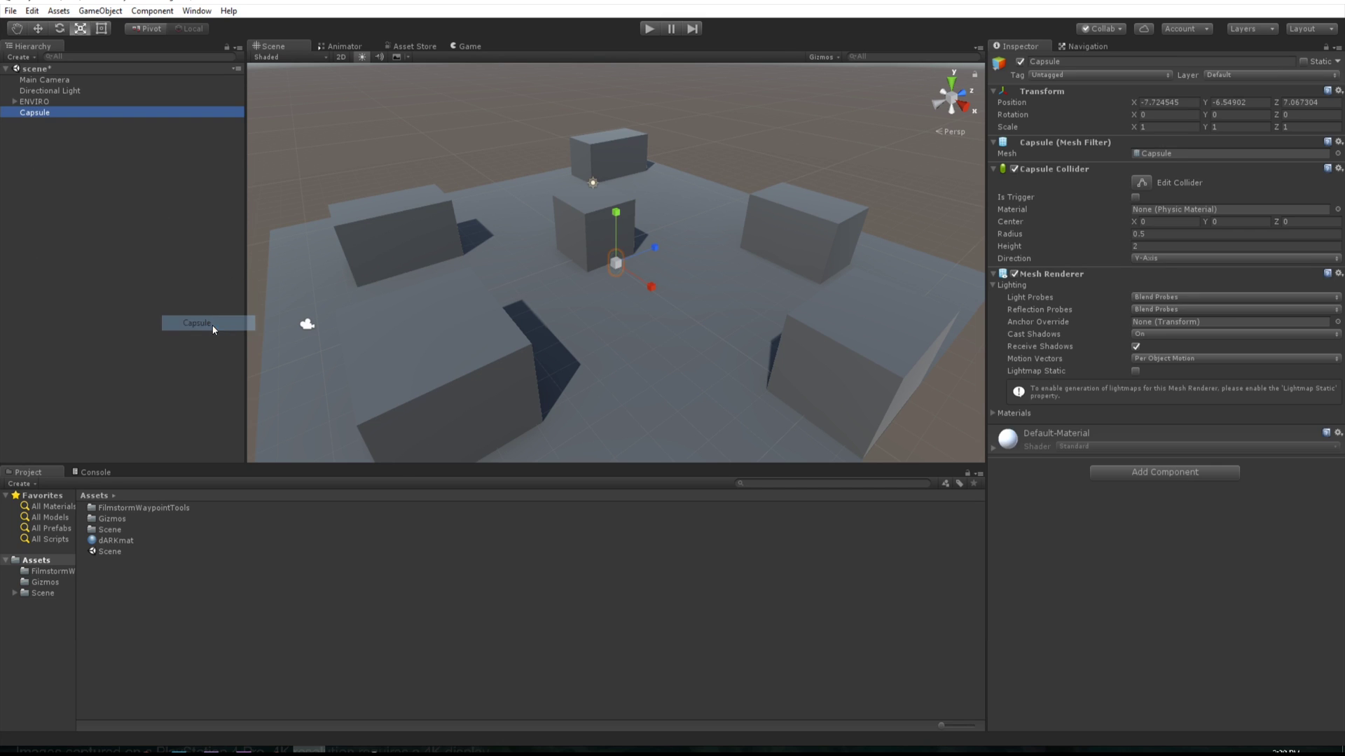
- Set the capsule's position to X 0, Y 0, Z 0
{"action": "left_click", "coordinate": [1177, 102]}
{"action": "type", "text": "0"}
{"action": "key", "text": "Tab"}
{"action": "type", "text": "0"}
{"action": "key", "text": "Tab"}
{"action": "type", "text": "0"}
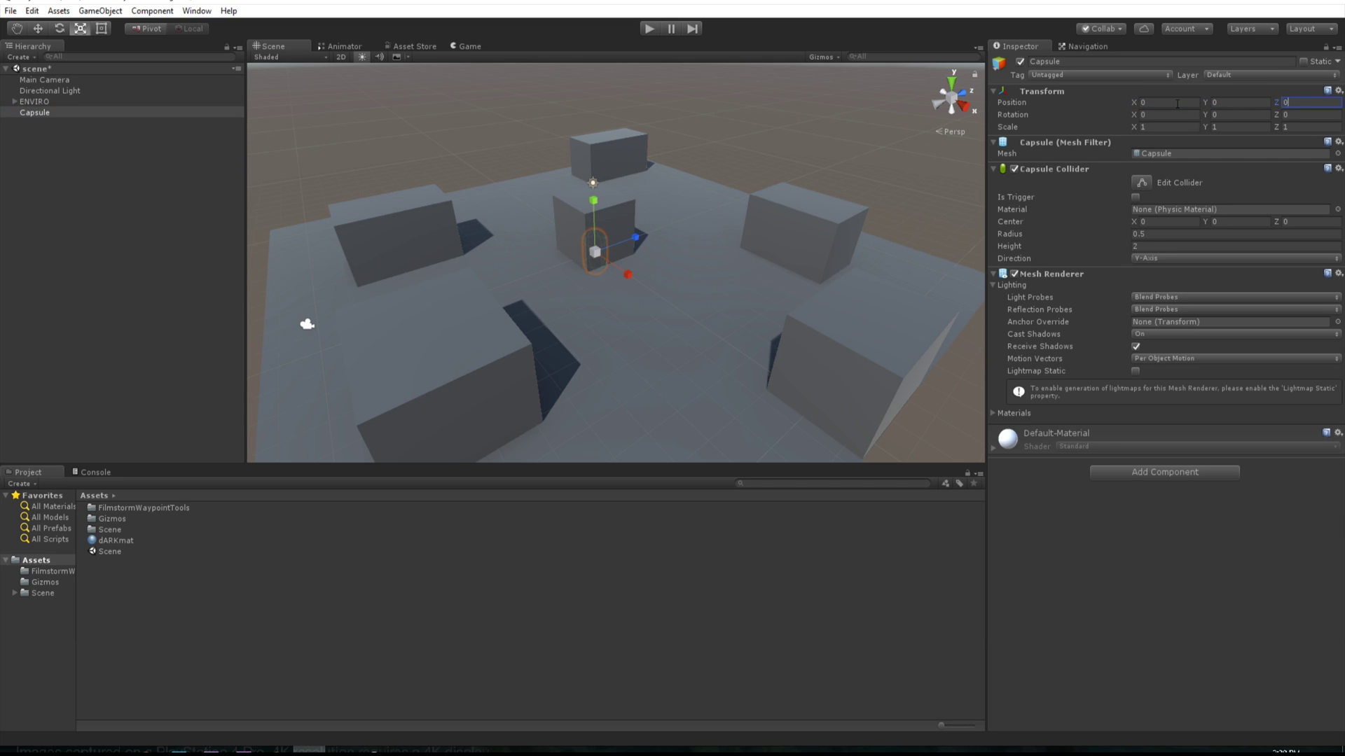
{"action": "key", "text": "Return"}
- Move the capsule to about X 4.12, Y 1.02 so it stands on the plane beside the central cube
{"action": "key", "text": "w"}
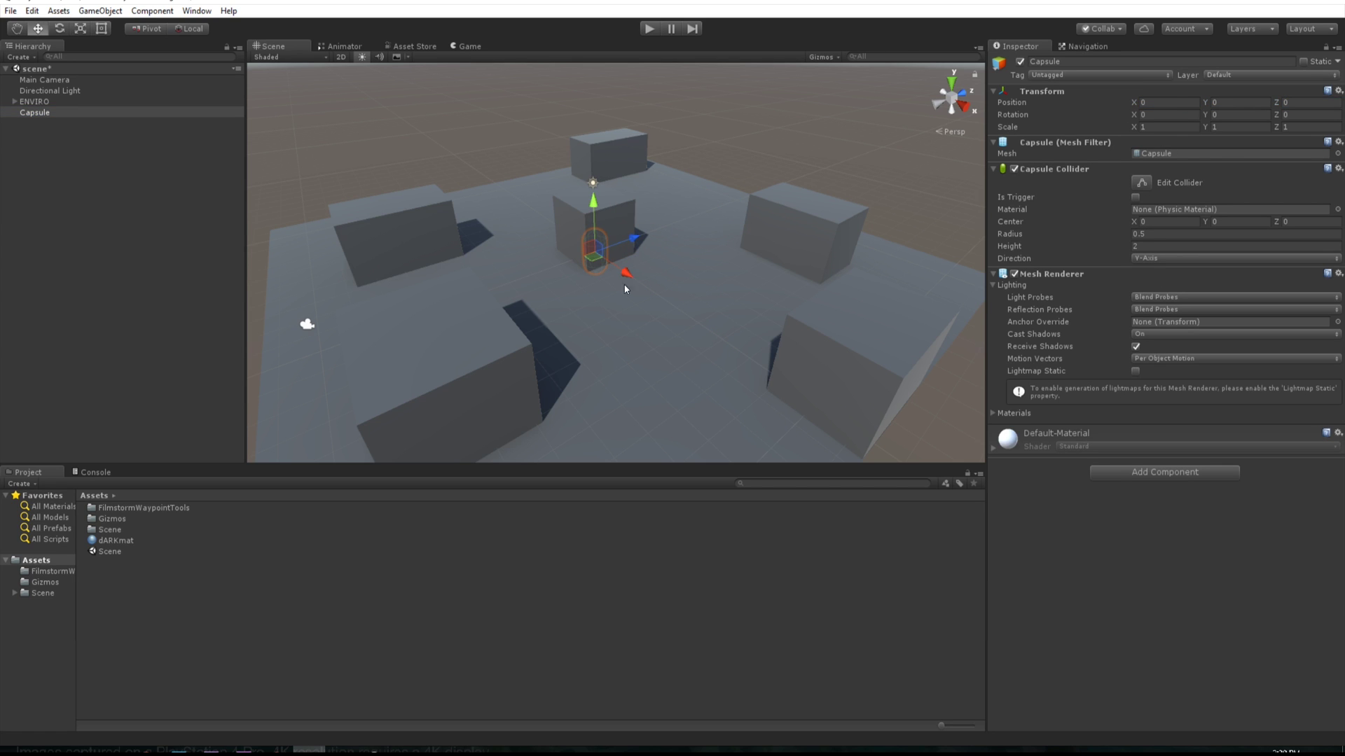
{"action": "left_click_drag", "start_coordinate": [629, 275], "coordinate": [669, 302]}
{"action": "left_click_drag", "start_coordinate": [667, 248], "coordinate": [667, 223]}
{"action": "left_click", "coordinate": [106, 194]}
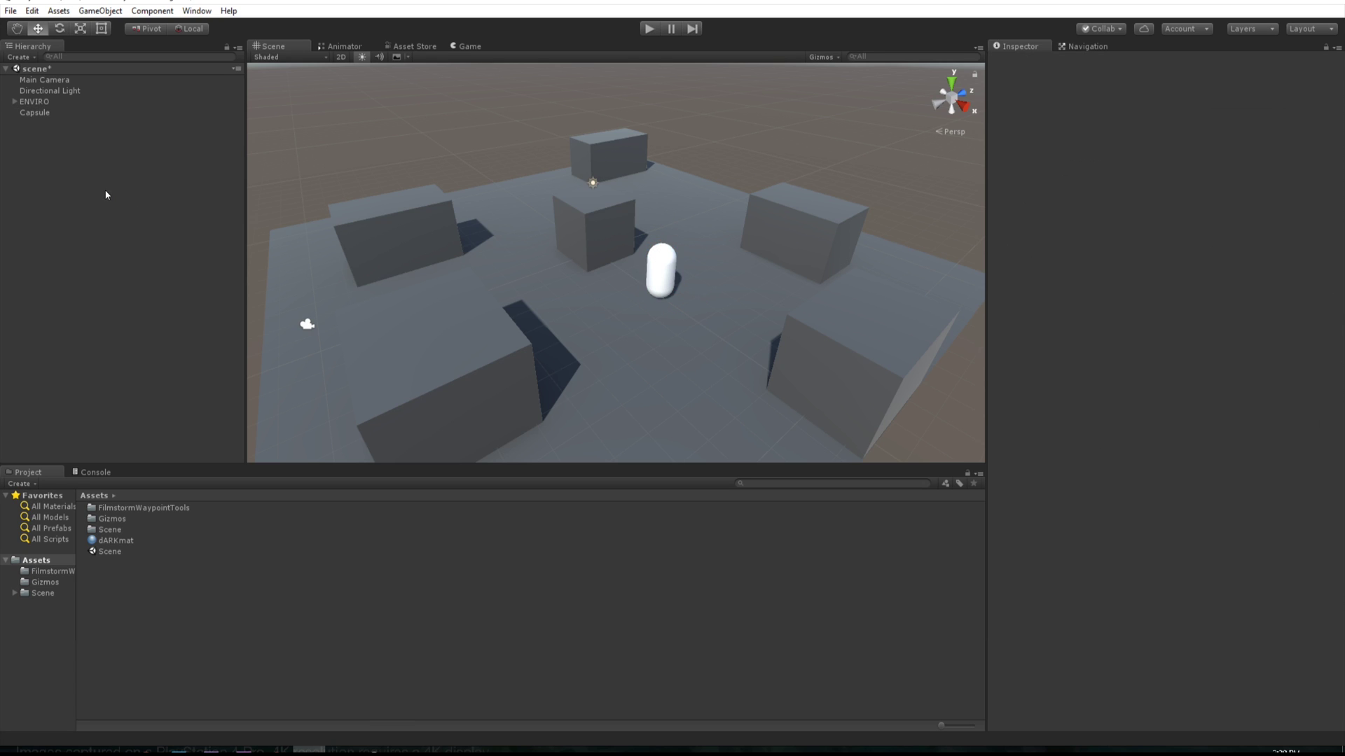
- Rename the capsule as AIGUY
{"action": "left_click", "coordinate": [28, 112]}
{"action": "key", "text": "F2"}
{"action": "type", "text": "AIGU"}
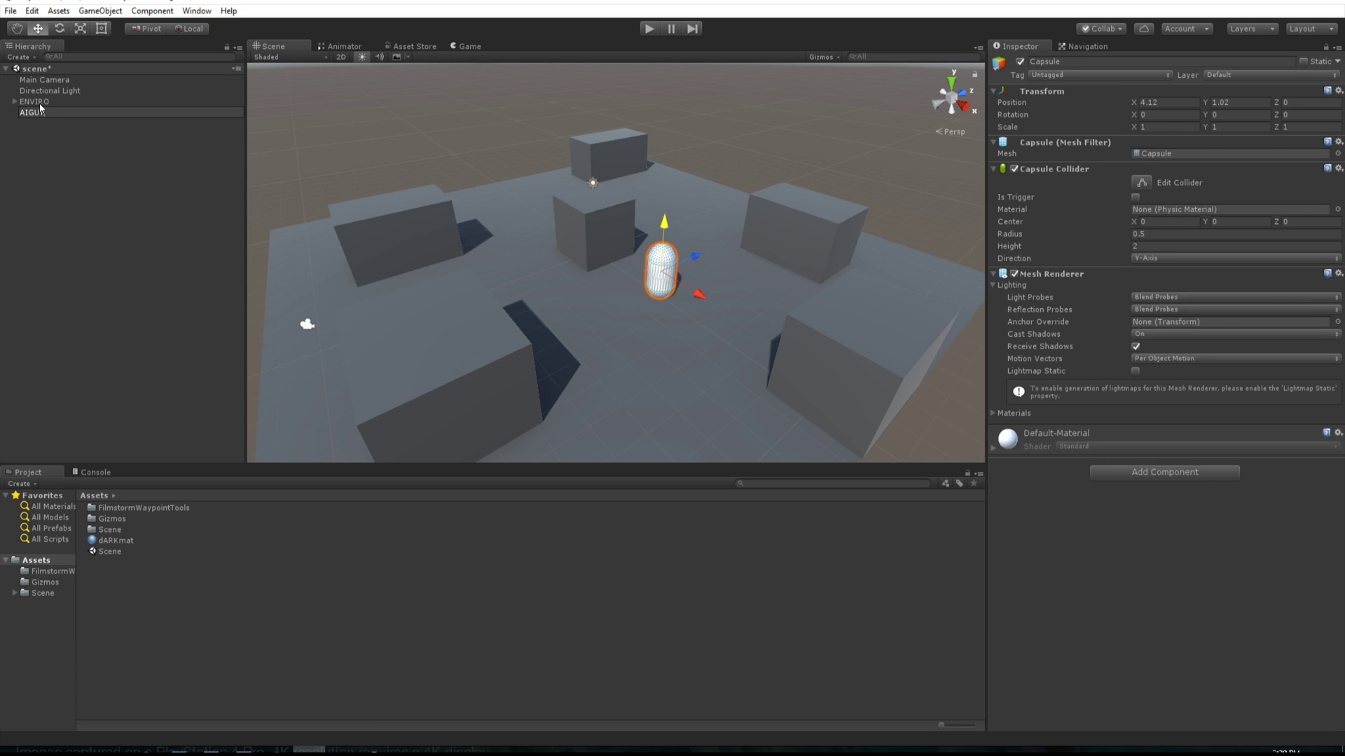
{"action": "key", "text": "Return"}
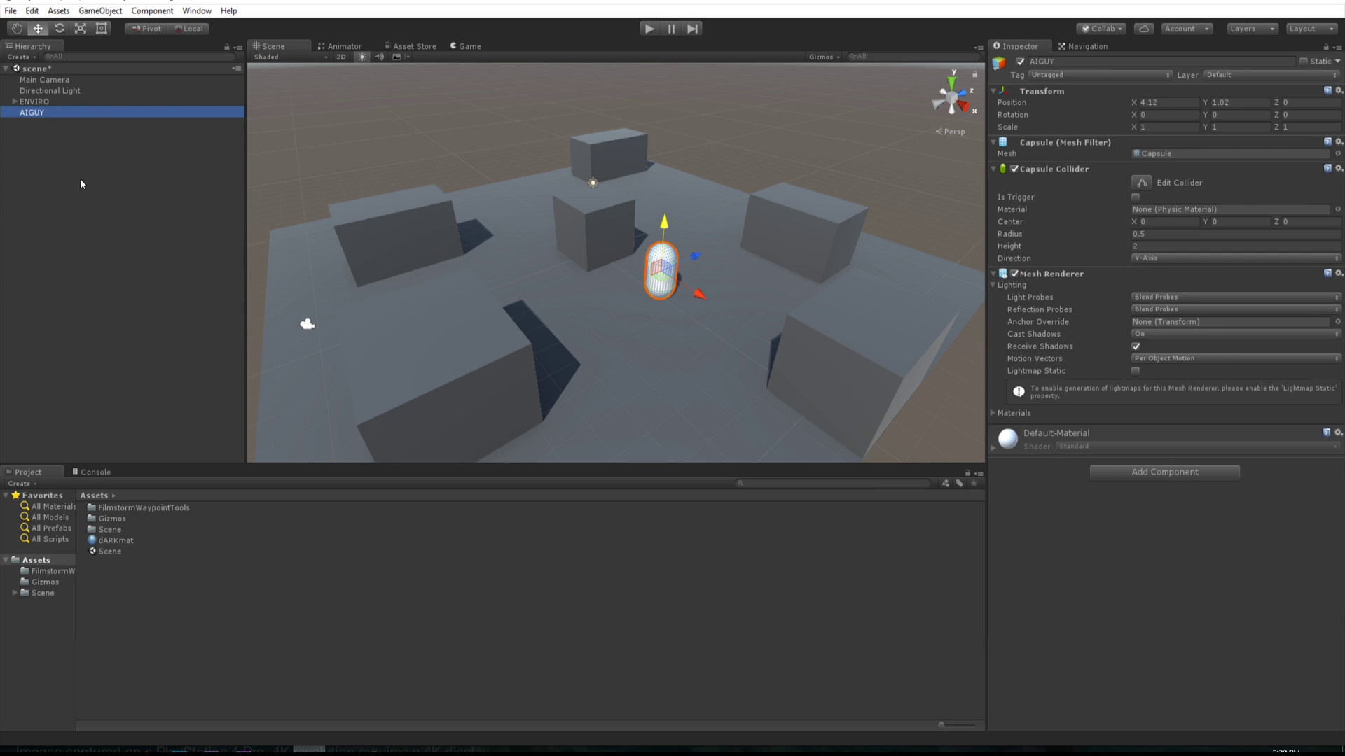
{"action": "left_click", "coordinate": [80, 180]}
- Add the AI_Brain script component to AIGUY and review its Waypoint Manager field and Nav Mesh Agent settings
{"action": "left_click", "coordinate": [33, 111]}
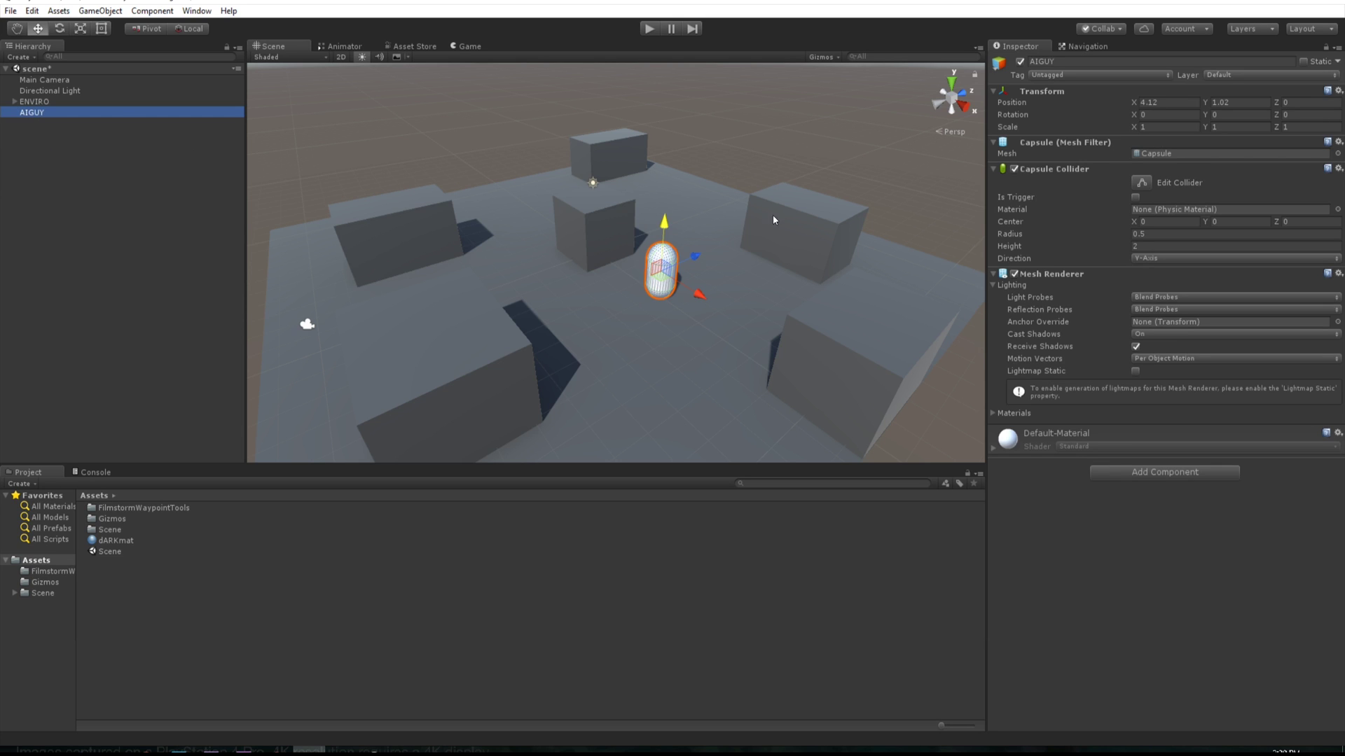
{"action": "left_click", "coordinate": [1150, 474]}
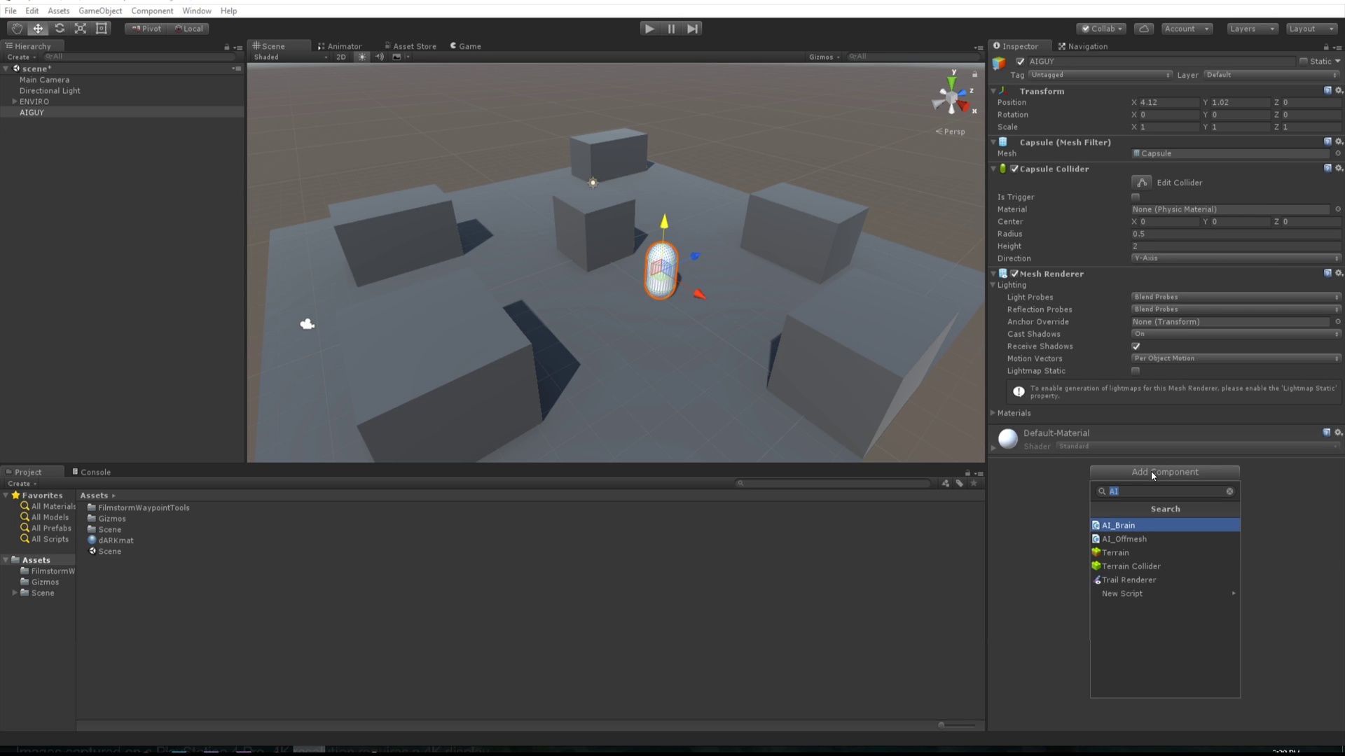
{"action": "key", "text": "Return"}
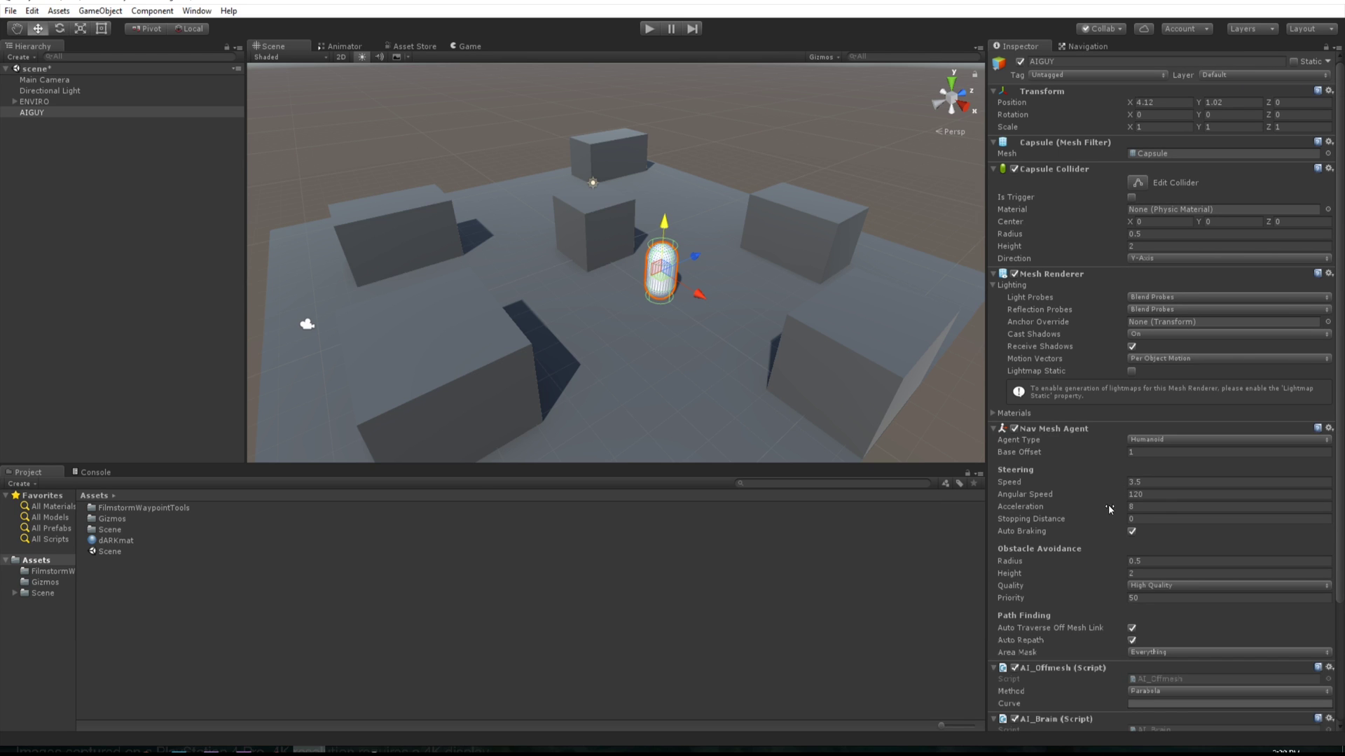
{"action": "scroll", "coordinate": [1087, 507], "scroll_direction": "down", "scroll_amount": 5}
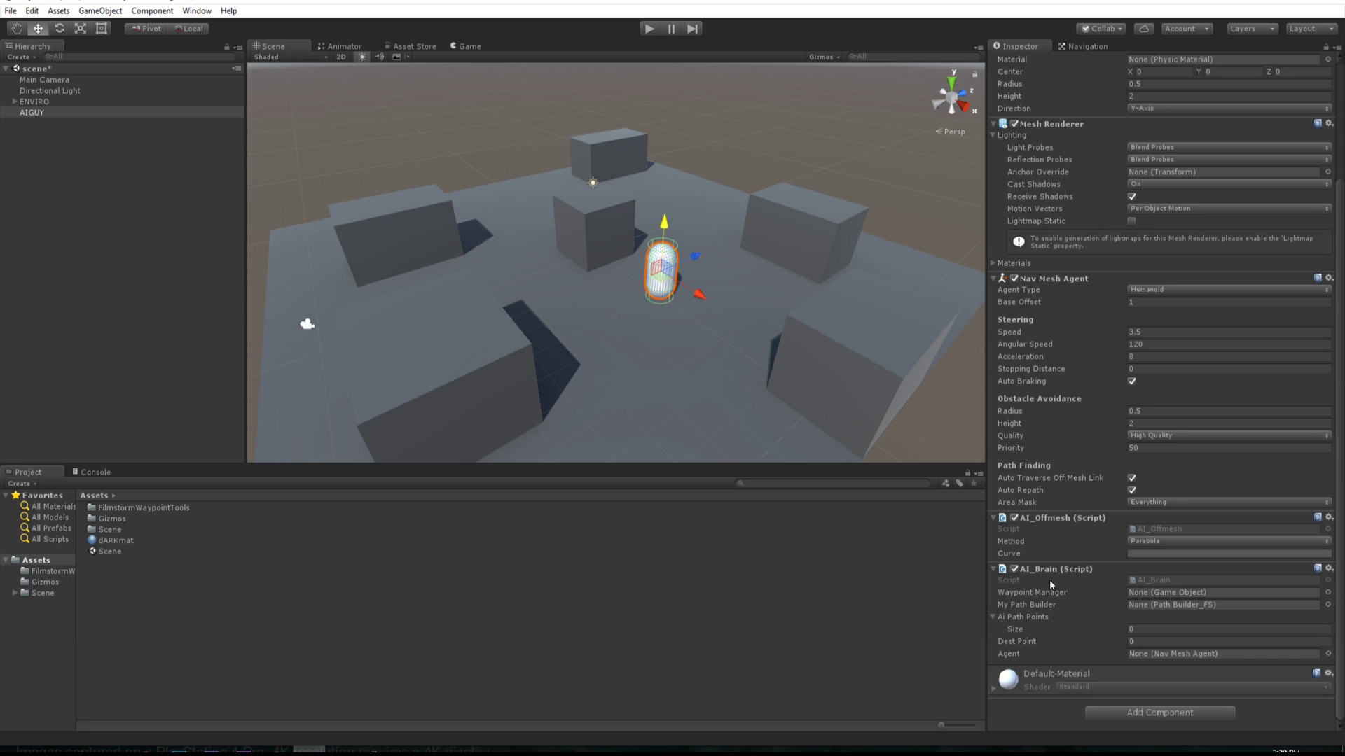
{"action": "left_click", "coordinate": [1140, 592]}
{"action": "scroll", "coordinate": [1222, 602], "scroll_direction": "up", "scroll_amount": 3}
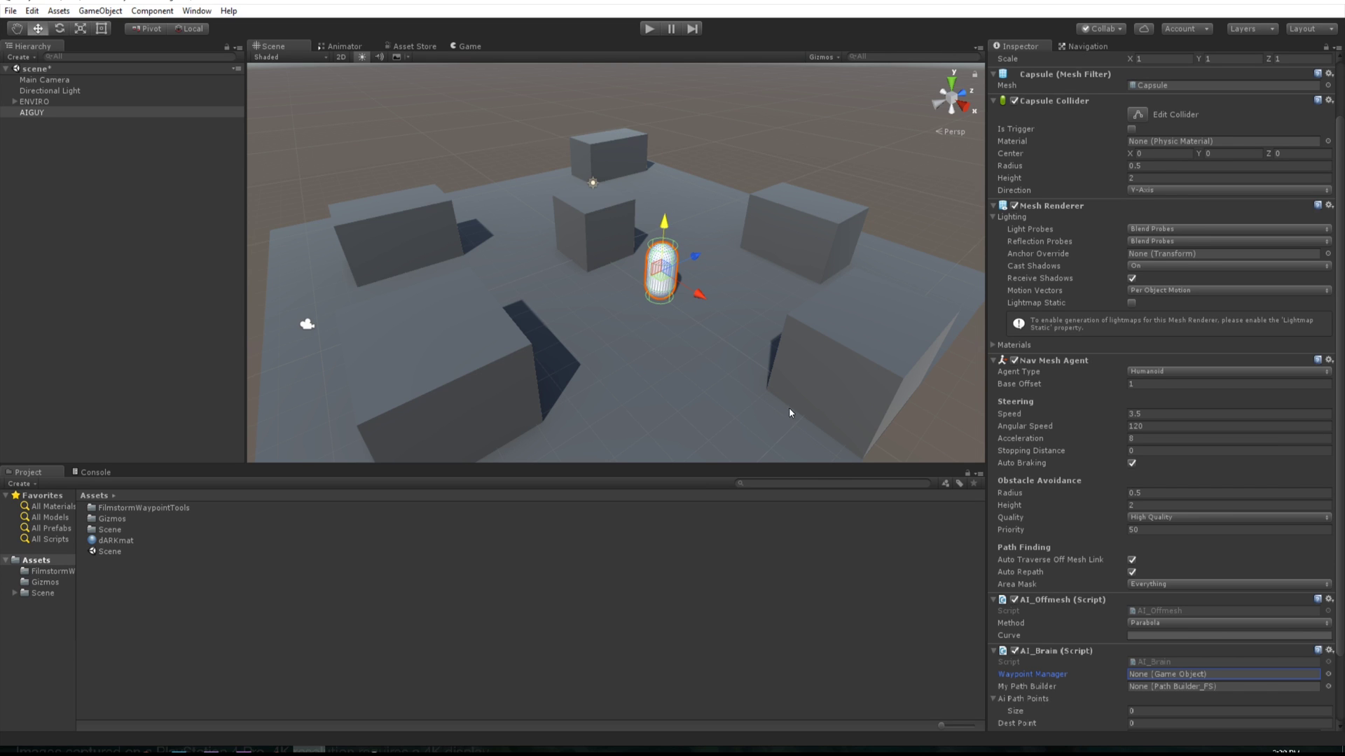
{"action": "scroll", "coordinate": [723, 279], "scroll_direction": "down", "scroll_amount": 1}
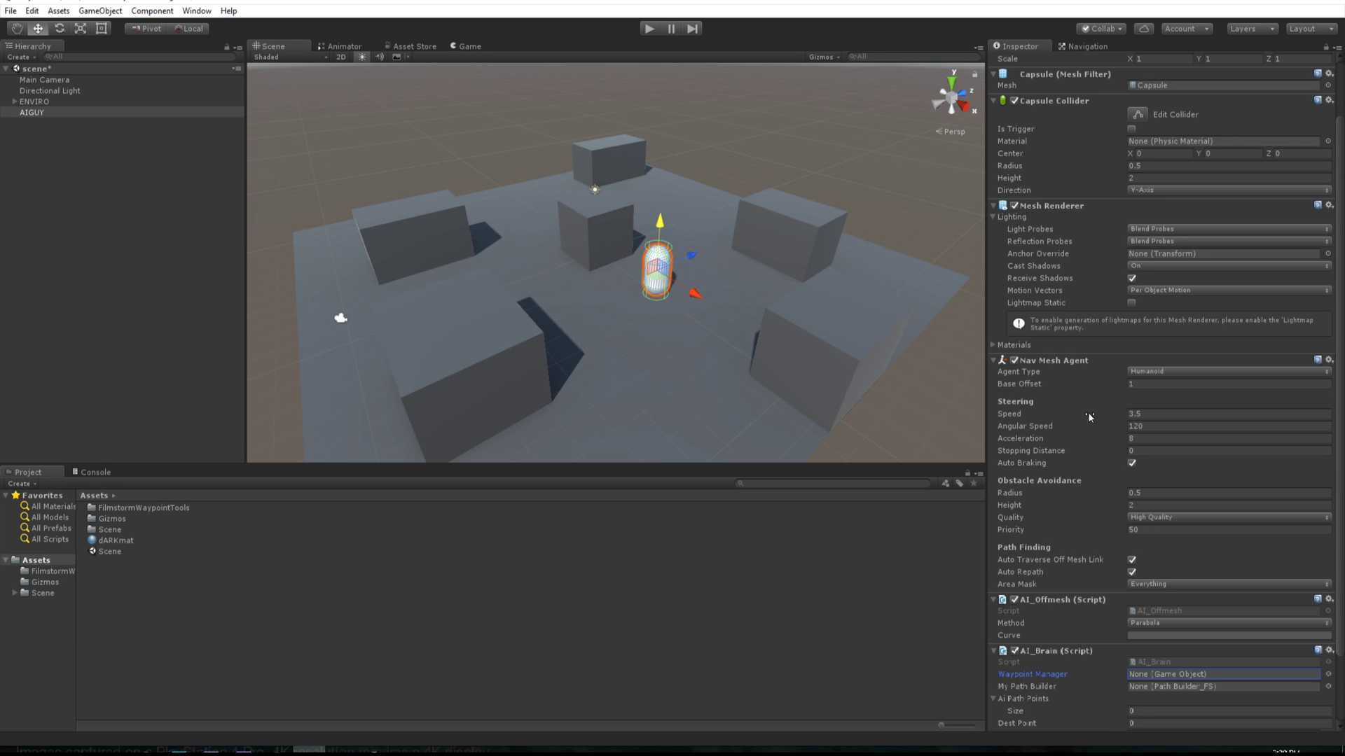
- Set AIGUY's Nav Mesh Agent speed to 1.5, angular speed to 60 and acceleration to 4
{"action": "left_click", "coordinate": [1148, 414]}
{"action": "type", "text": "1.5"}
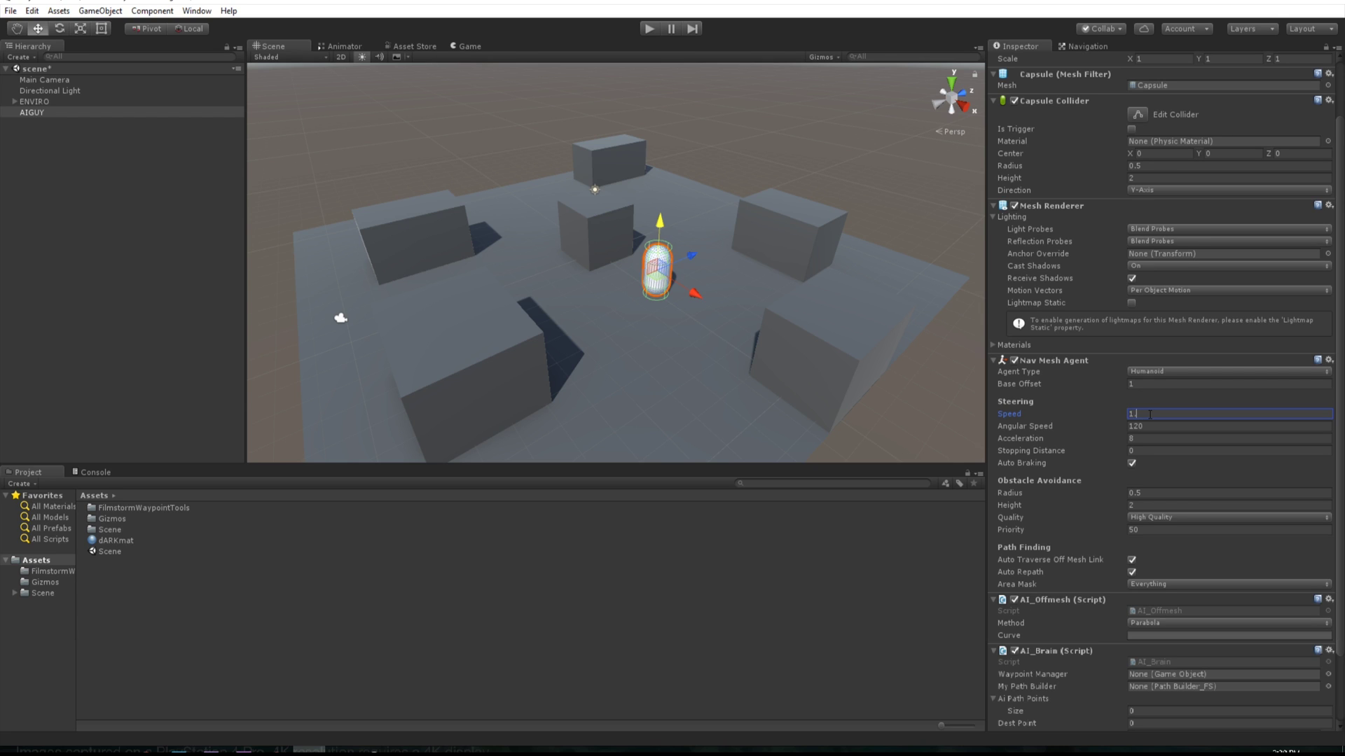
{"action": "left_click", "coordinate": [1179, 425]}
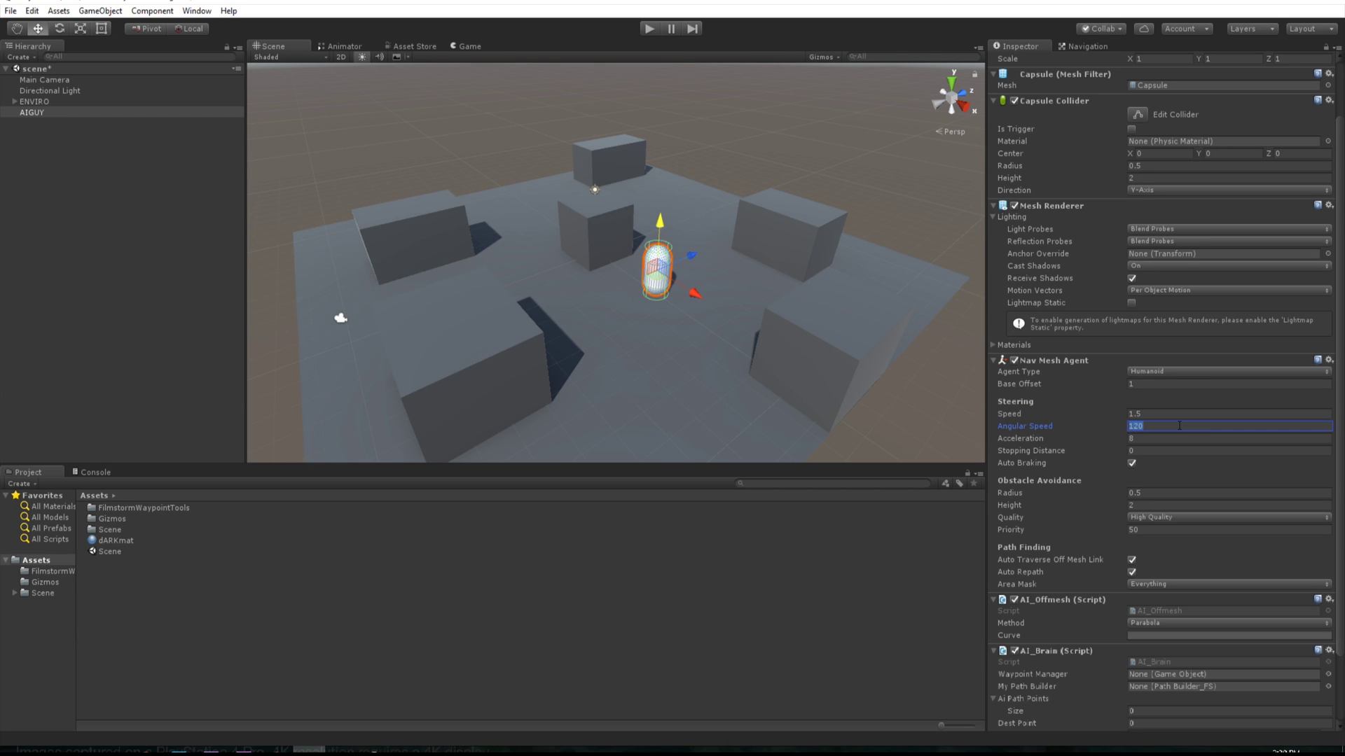
{"action": "type", "text": "60"}
{"action": "left_click", "coordinate": [1137, 437]}
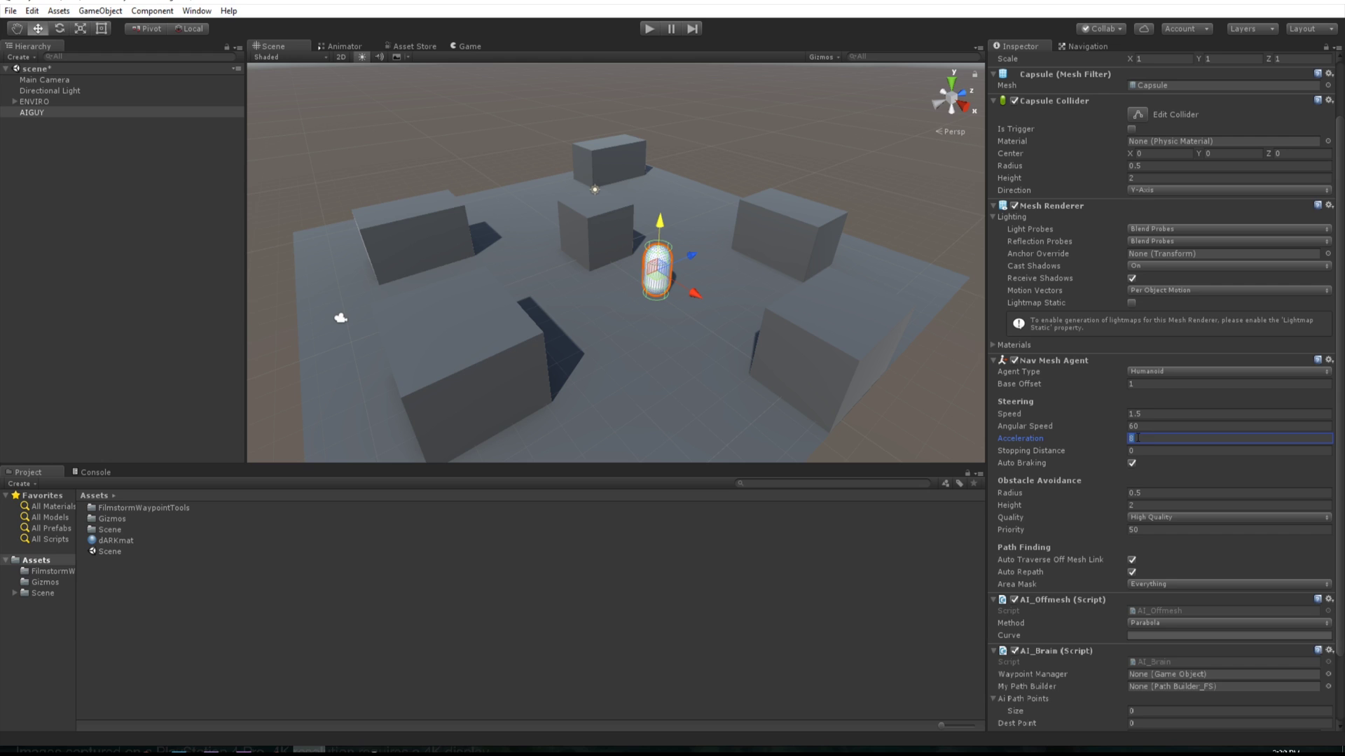
{"action": "type", "text": "4"}
- Create an empty game object at the root of the scene and name it WaypointManager
{"action": "left_click", "coordinate": [41, 156]}
{"action": "right_click", "coordinate": [39, 154]}
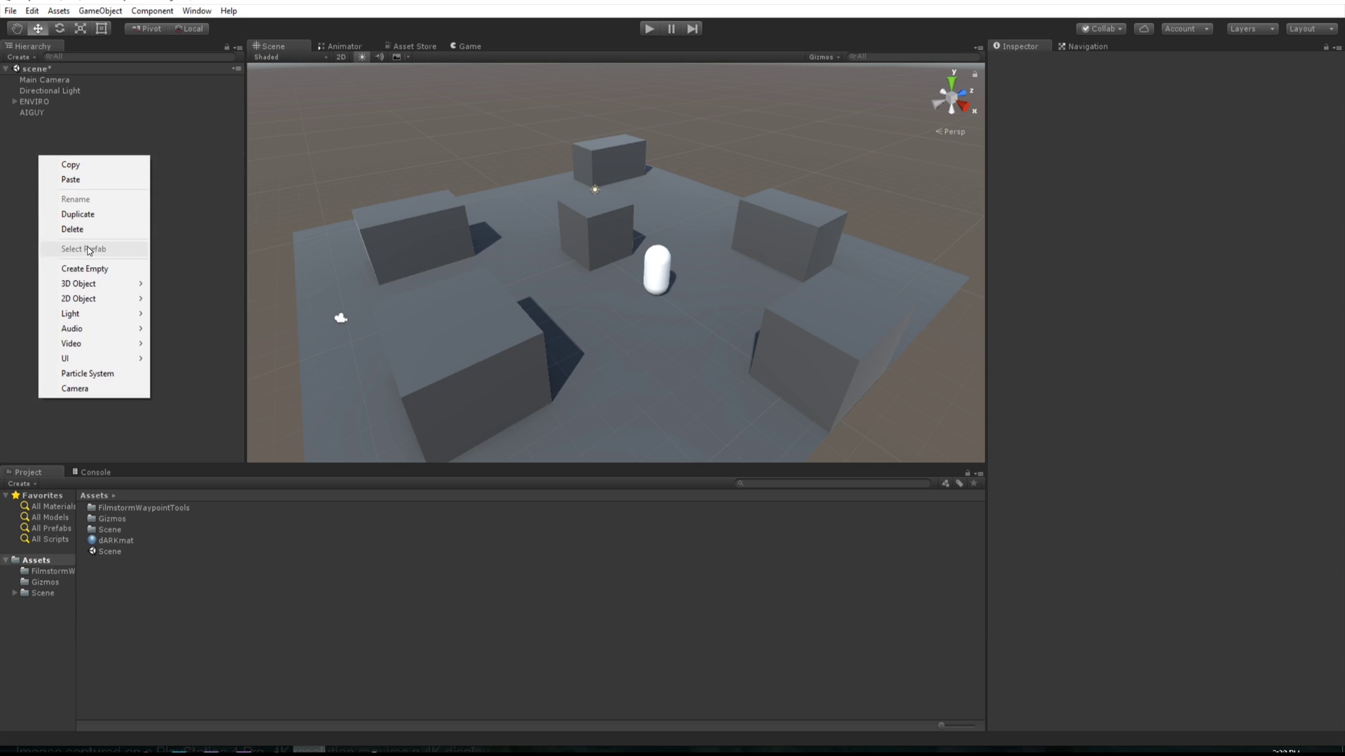
{"action": "left_click", "coordinate": [89, 263]}
{"action": "type", "text": "W"}
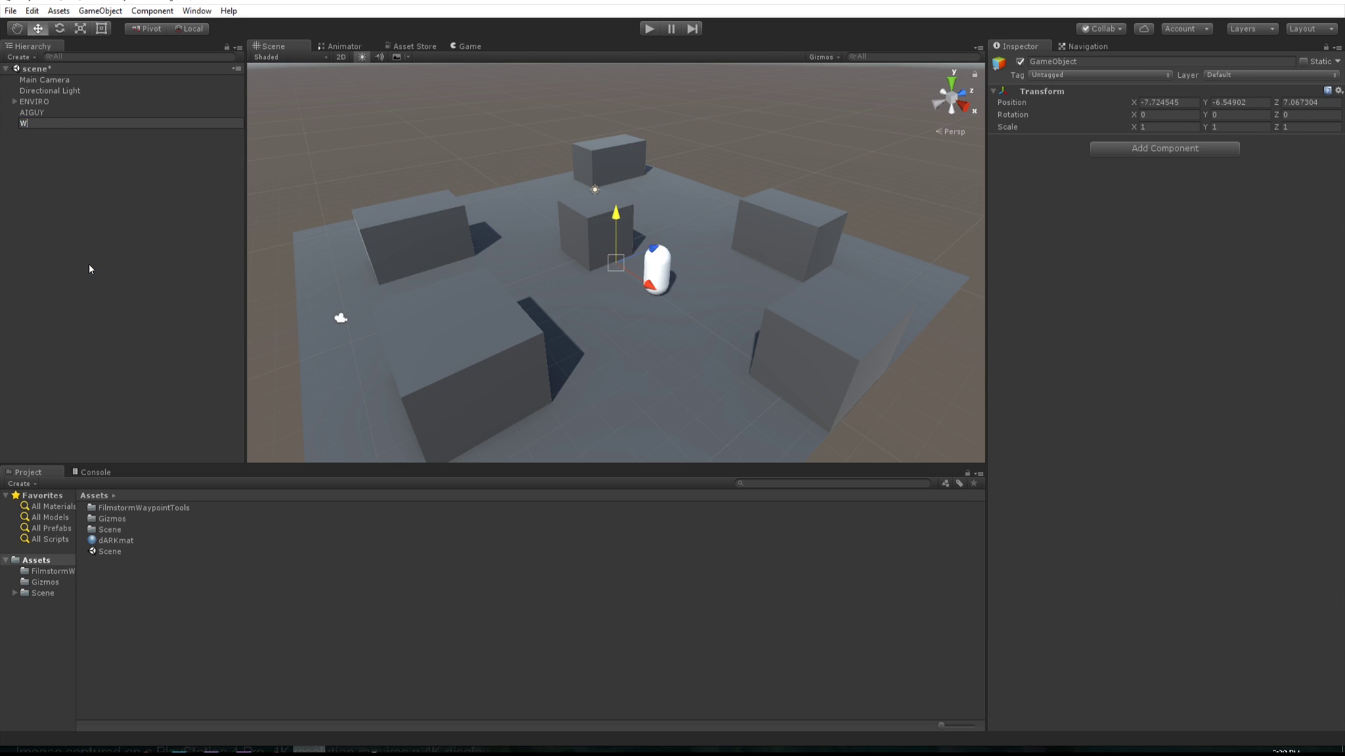
{"action": "type", "text": "aypointManager"}
{"action": "key", "text": "Return"}
- Set the WaypointManager's position to X 0, Y 0, Z 0
{"action": "left_click", "coordinate": [1198, 101]}
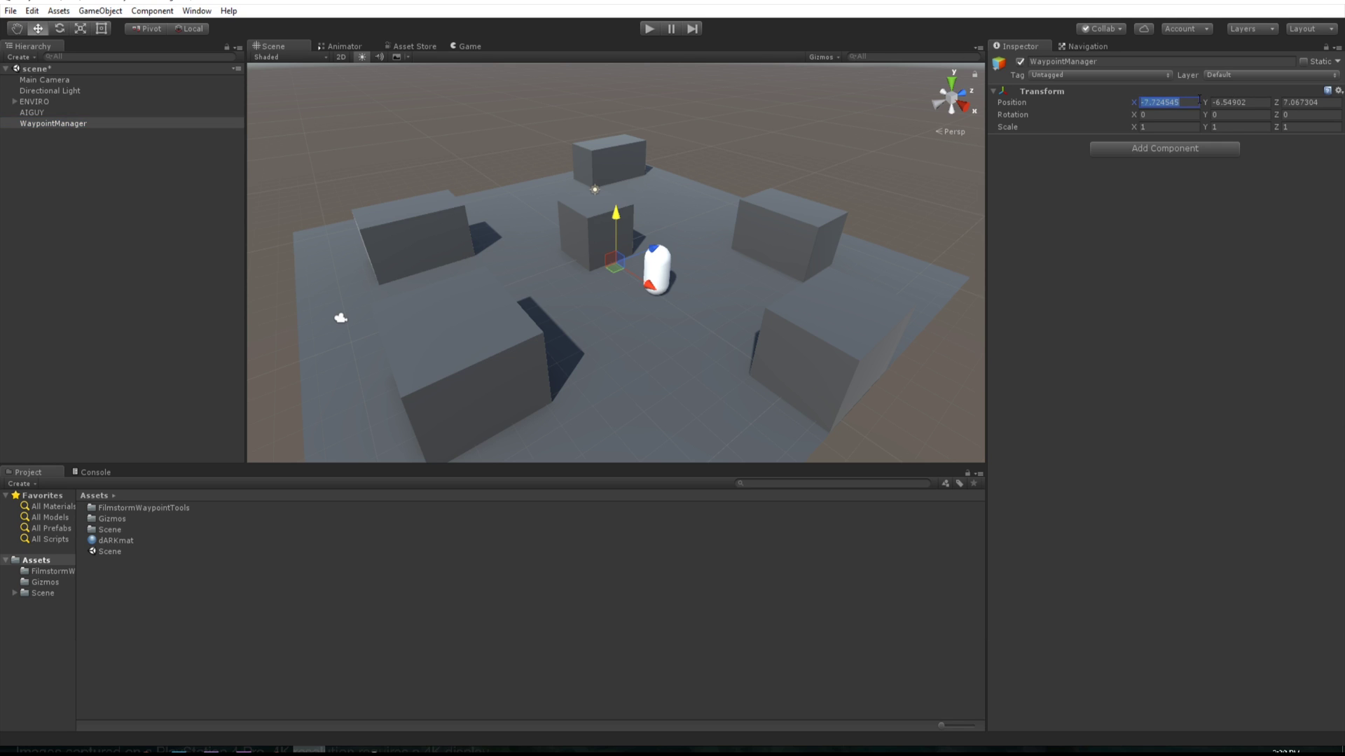
{"action": "type", "text": "0"}
{"action": "key", "text": "Tab"}
{"action": "type", "text": "0"}
{"action": "key", "text": "Tab"}
{"action": "type", "text": "0"}
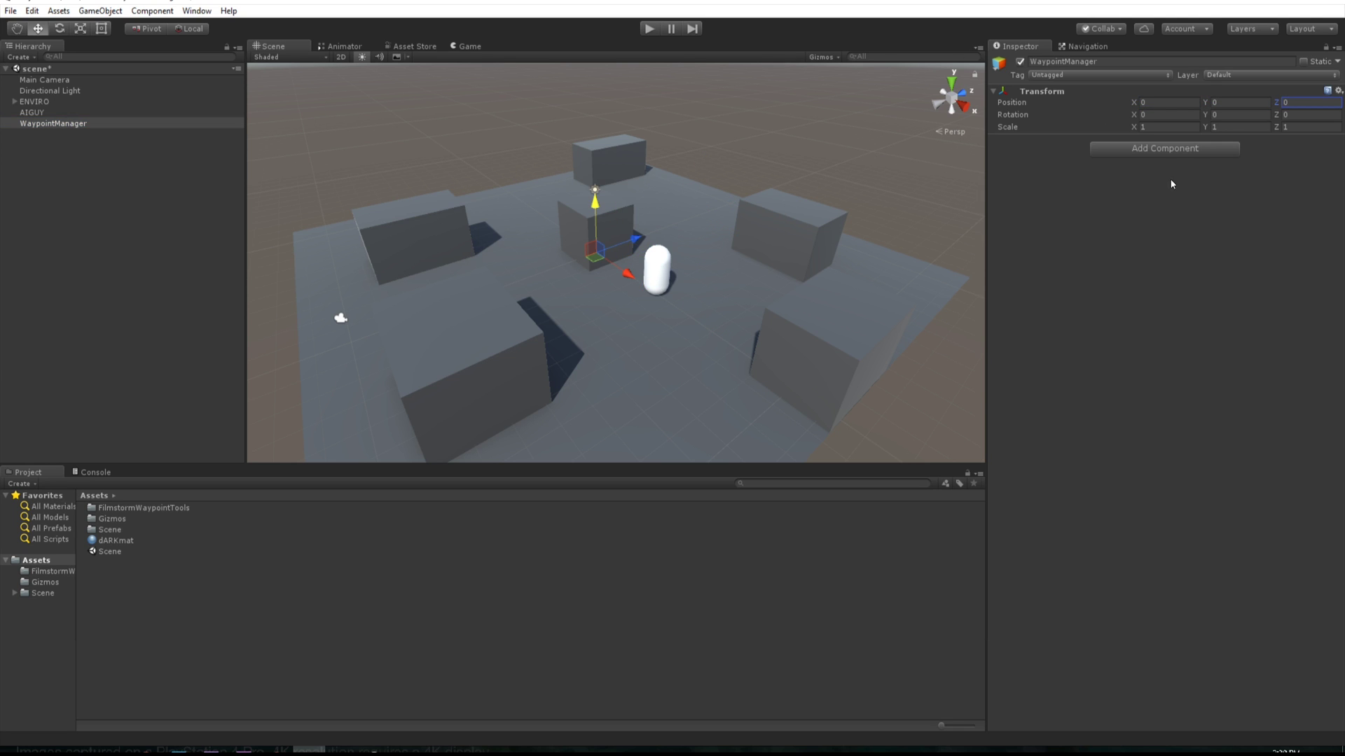
- Add the Path Builder_FS script component to the WaypointManager
{"action": "left_click", "coordinate": [1182, 149]}
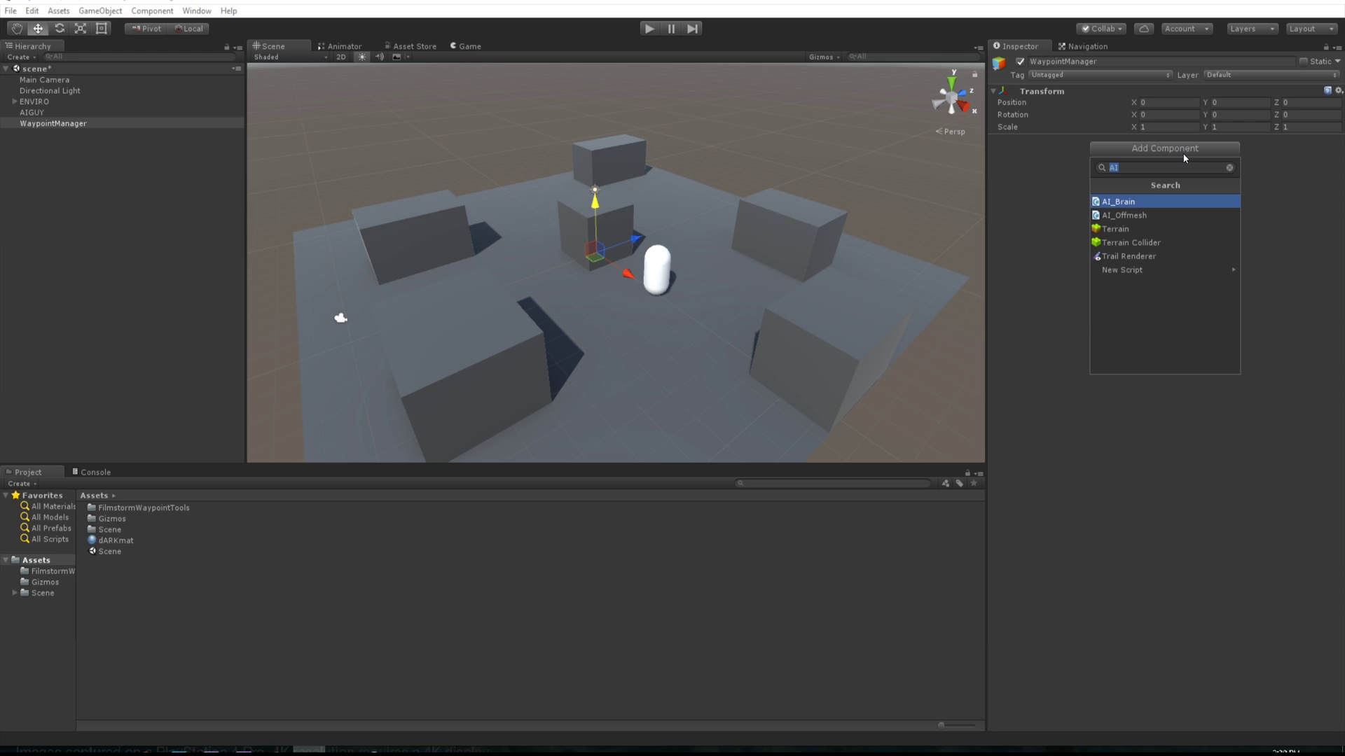
{"action": "type", "text": "path"}
{"action": "key", "text": "Return"}
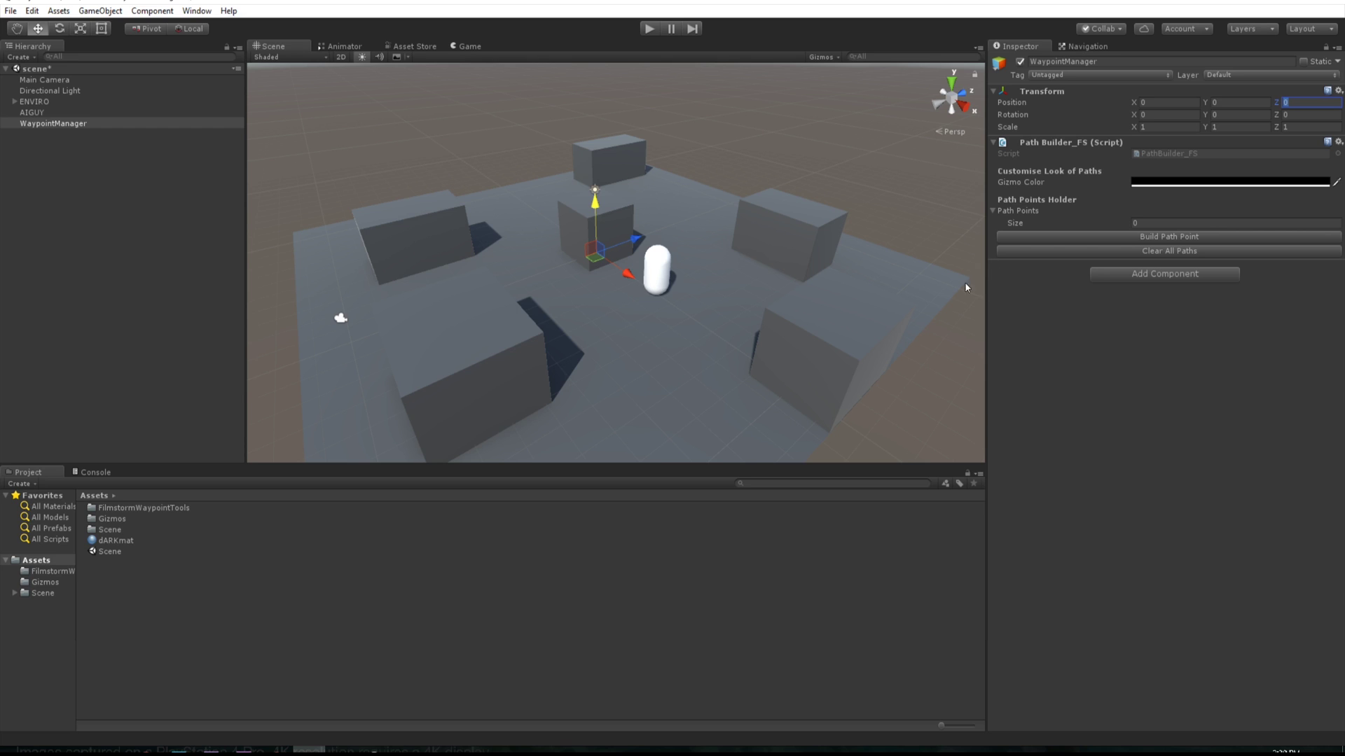
- Try out the Path Builder by building six path points and clearing all of them
{"action": "left_click", "coordinate": [1045, 238]}
{"action": "left_click", "coordinate": [1044, 248]}
{"action": "left_click", "coordinate": [1050, 260]}
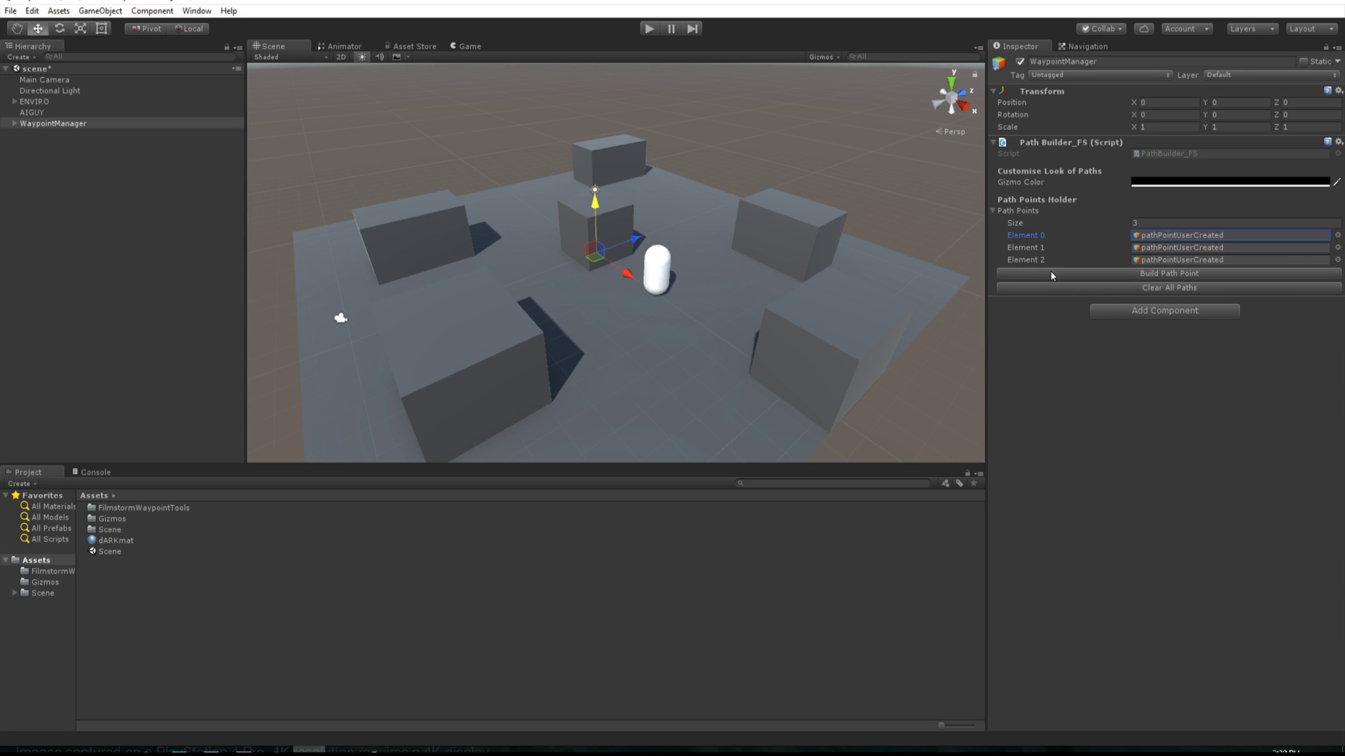
{"action": "left_click", "coordinate": [1050, 275]}
{"action": "left_click", "coordinate": [1049, 287]}
{"action": "left_click", "coordinate": [1049, 298]}
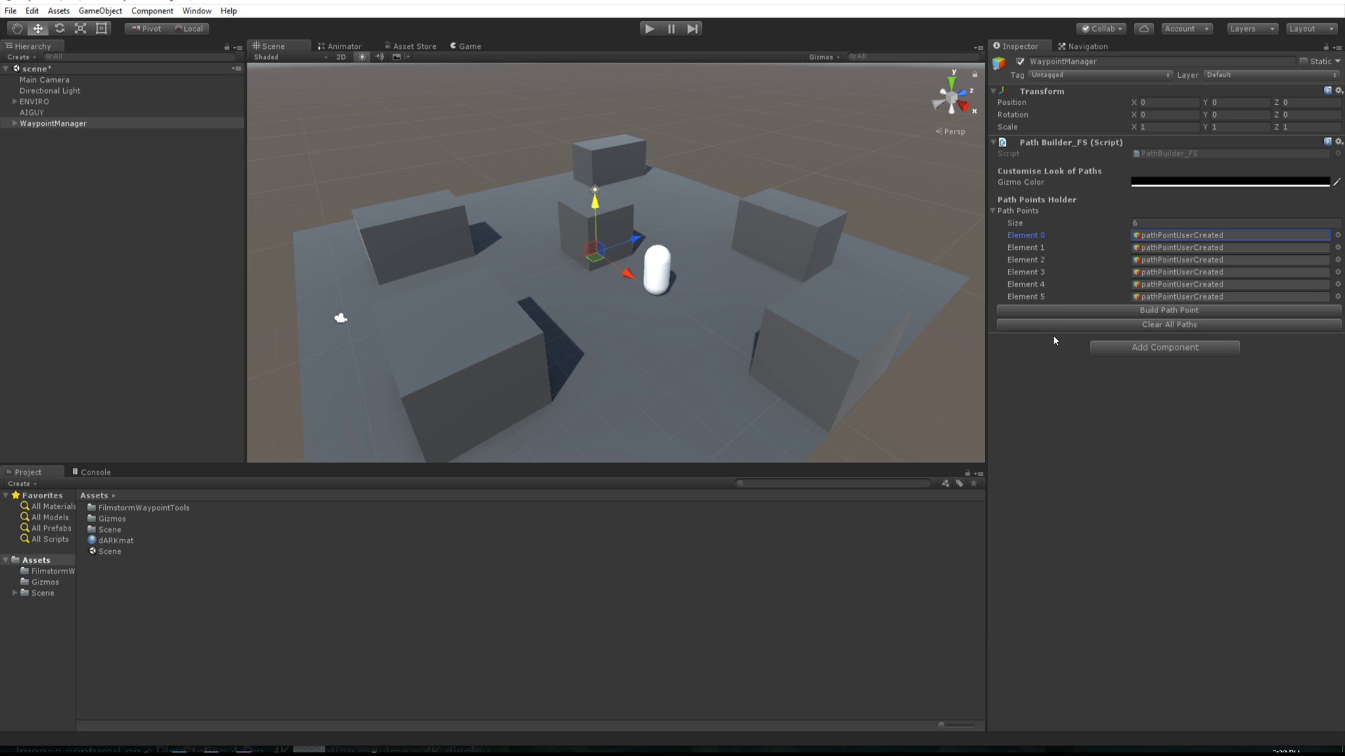
{"action": "left_click", "coordinate": [1060, 326]}
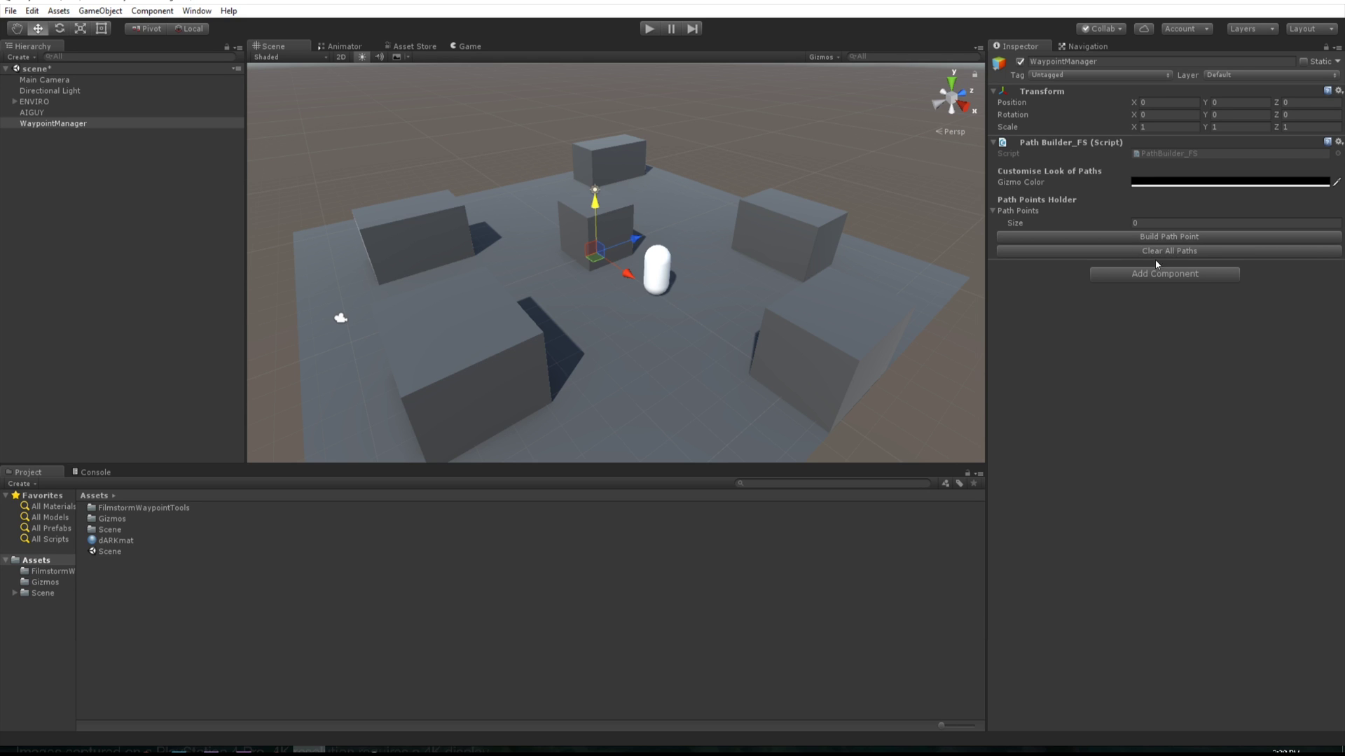
- Build four path points with the Path Builder and list them under the WaypointManager
{"action": "left_click", "coordinate": [1071, 236]}
{"action": "left_click", "coordinate": [1083, 251]}
{"action": "left_click", "coordinate": [1086, 262]}
{"action": "left_click", "coordinate": [1087, 273]}
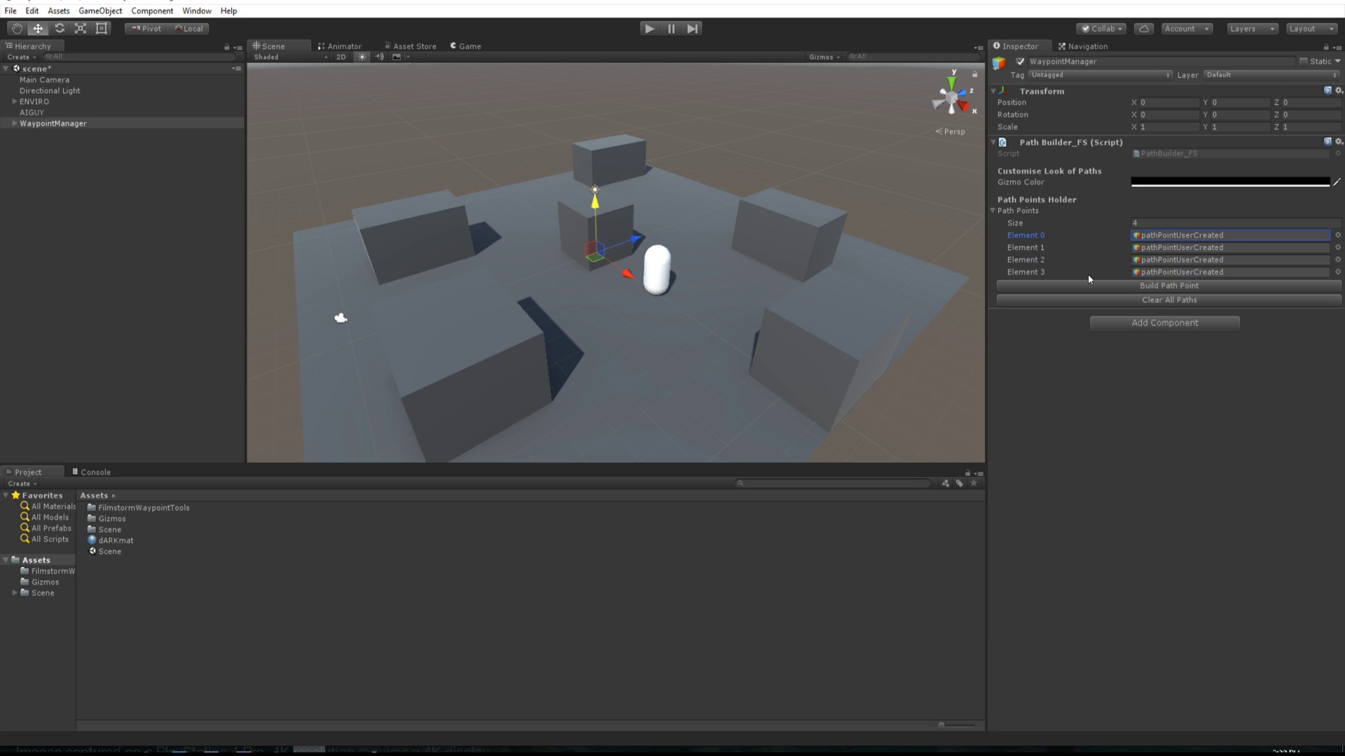
{"action": "left_click", "coordinate": [17, 124]}
{"action": "left_click", "coordinate": [13, 124]}
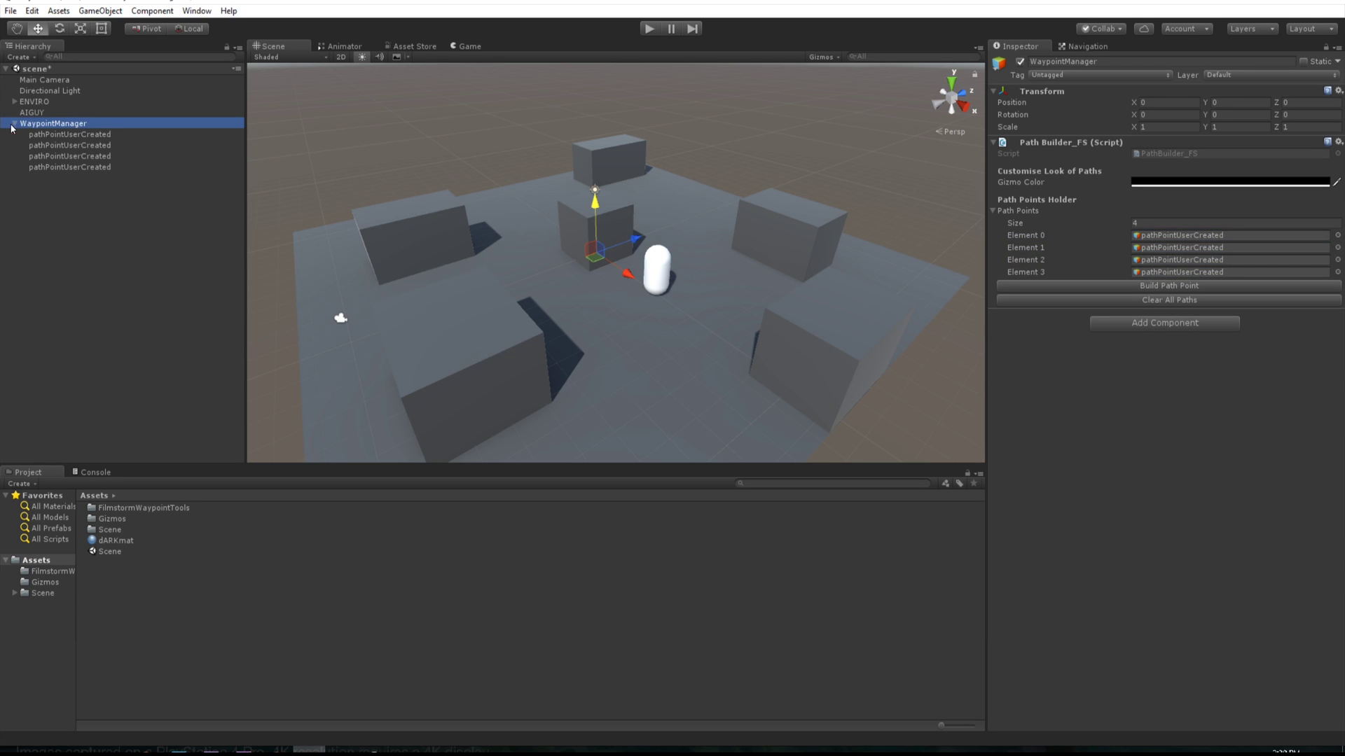
- Examine which child path point of the WaypointManager each Path Points entry, Element 0 to Element 3, refers to
{"action": "scroll", "coordinate": [566, 291], "scroll_direction": "up", "scroll_amount": 6}
{"action": "middle_click_drag", "start_coordinate": [576, 306], "coordinate": [594, 298]}
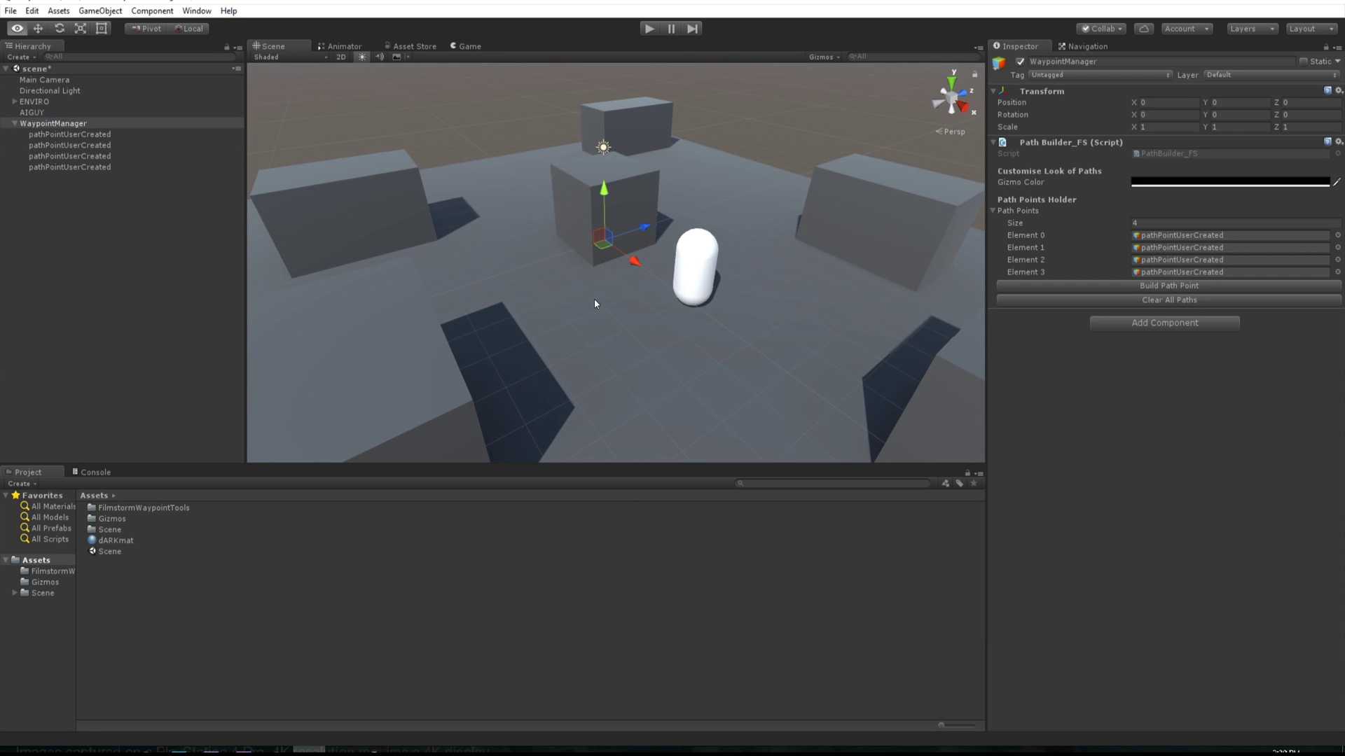
{"action": "left_click", "coordinate": [56, 135]}
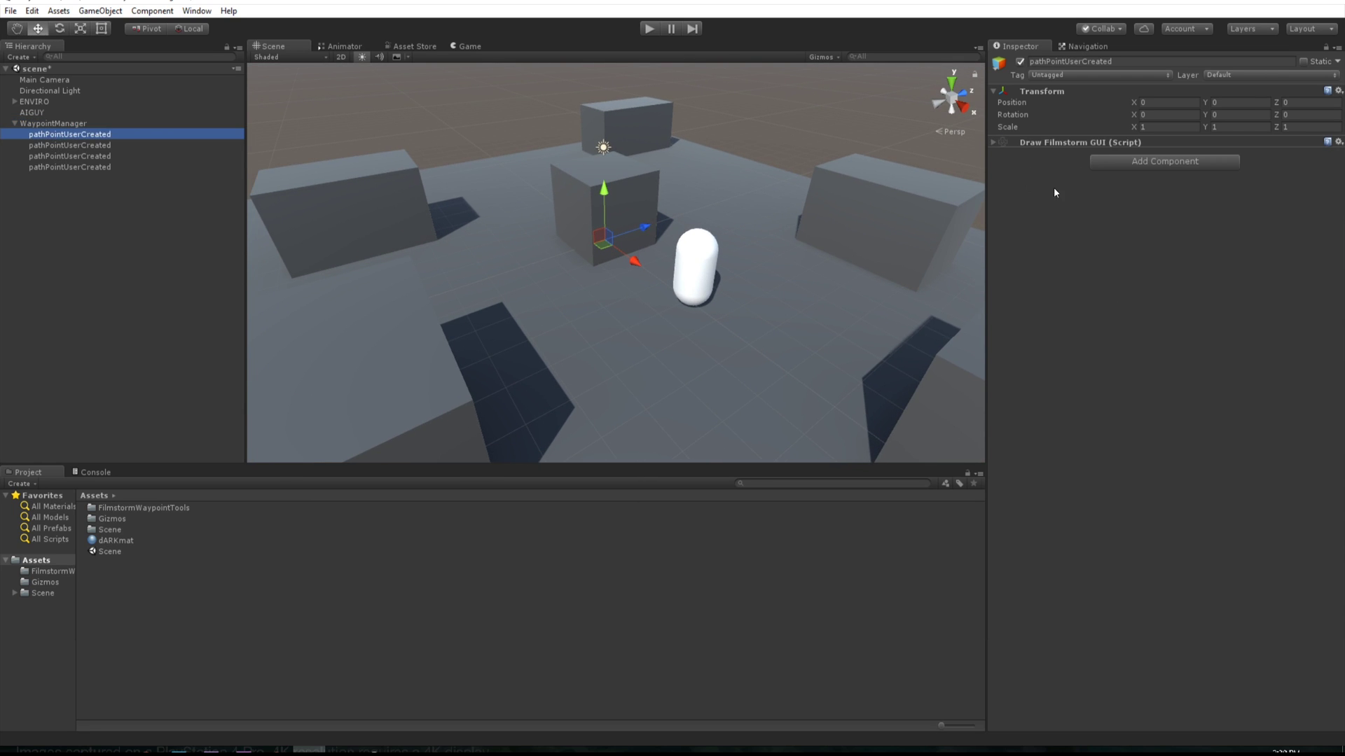
{"action": "left_click", "coordinate": [26, 124]}
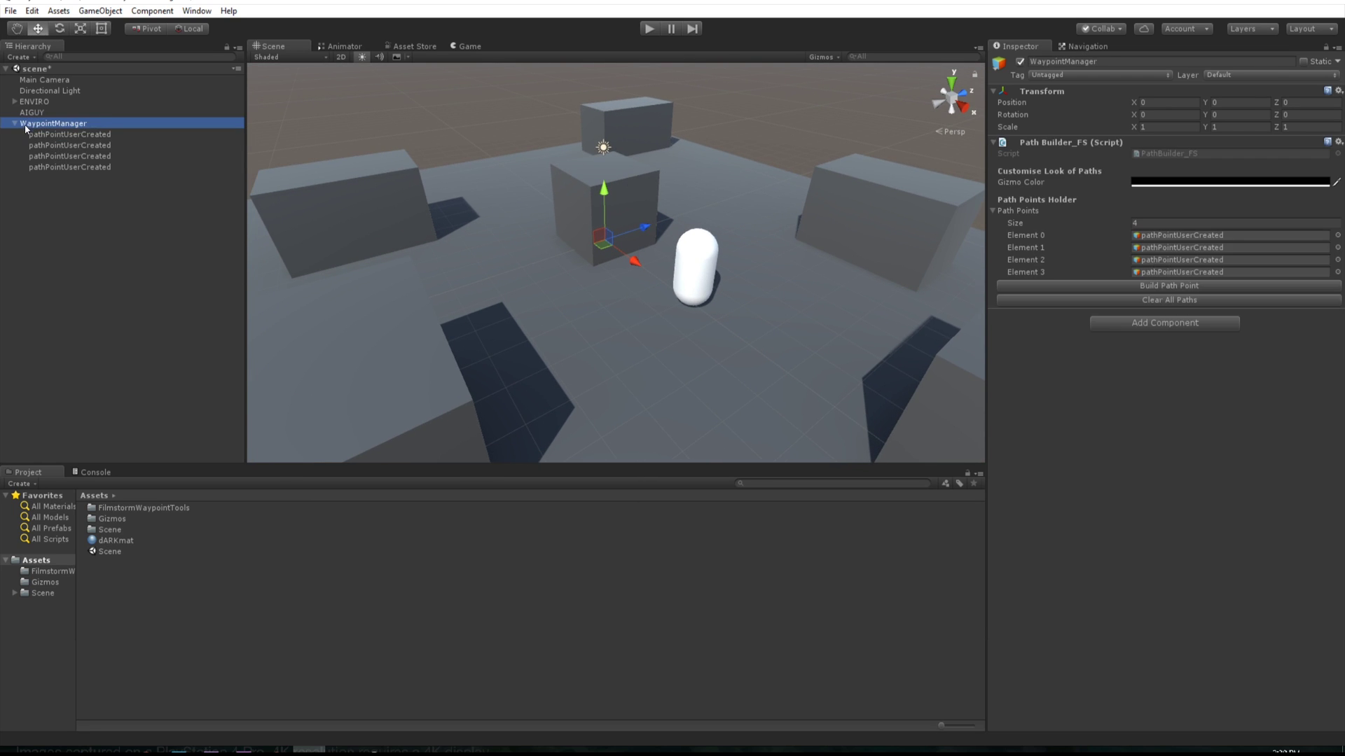
{"action": "left_click", "coordinate": [1183, 239]}
{"action": "left_click", "coordinate": [1181, 247]}
{"action": "left_click", "coordinate": [1182, 260]}
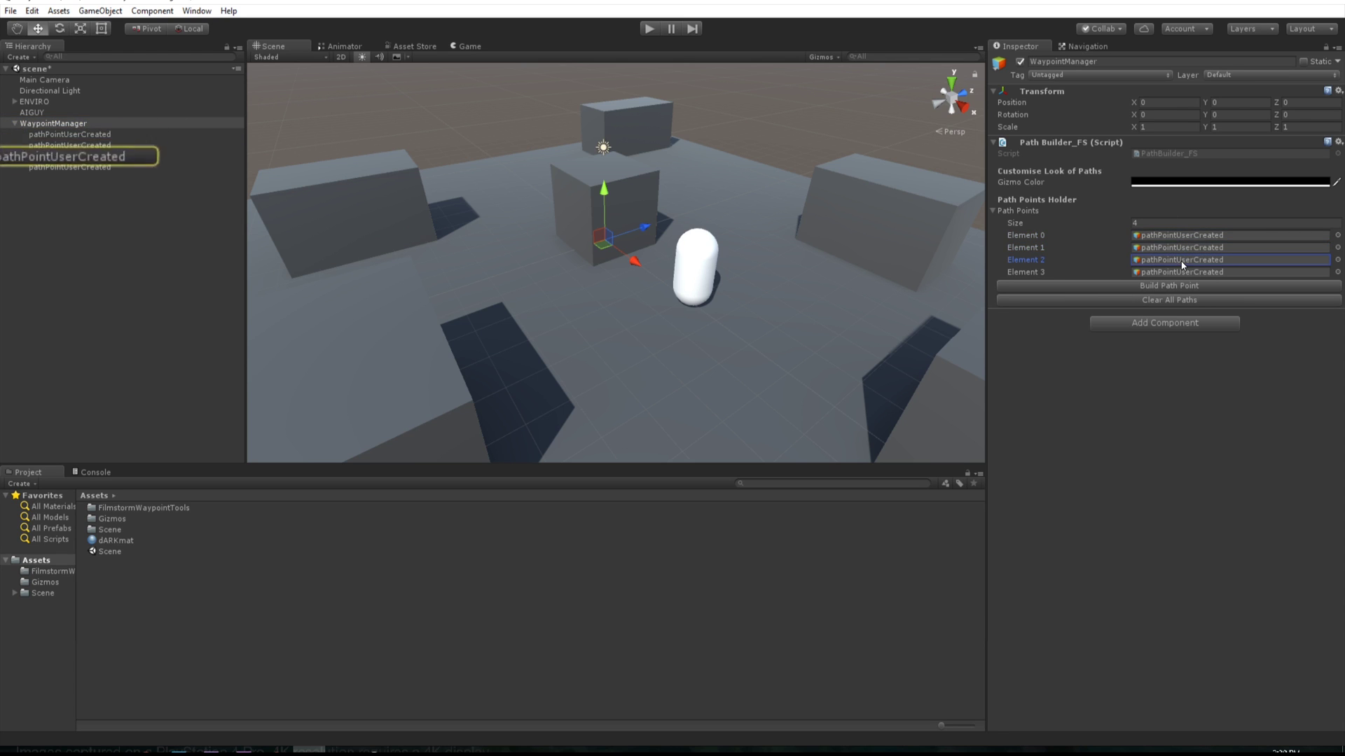
{"action": "left_click", "coordinate": [1180, 273]}
{"action": "left_click", "coordinate": [105, 135]}
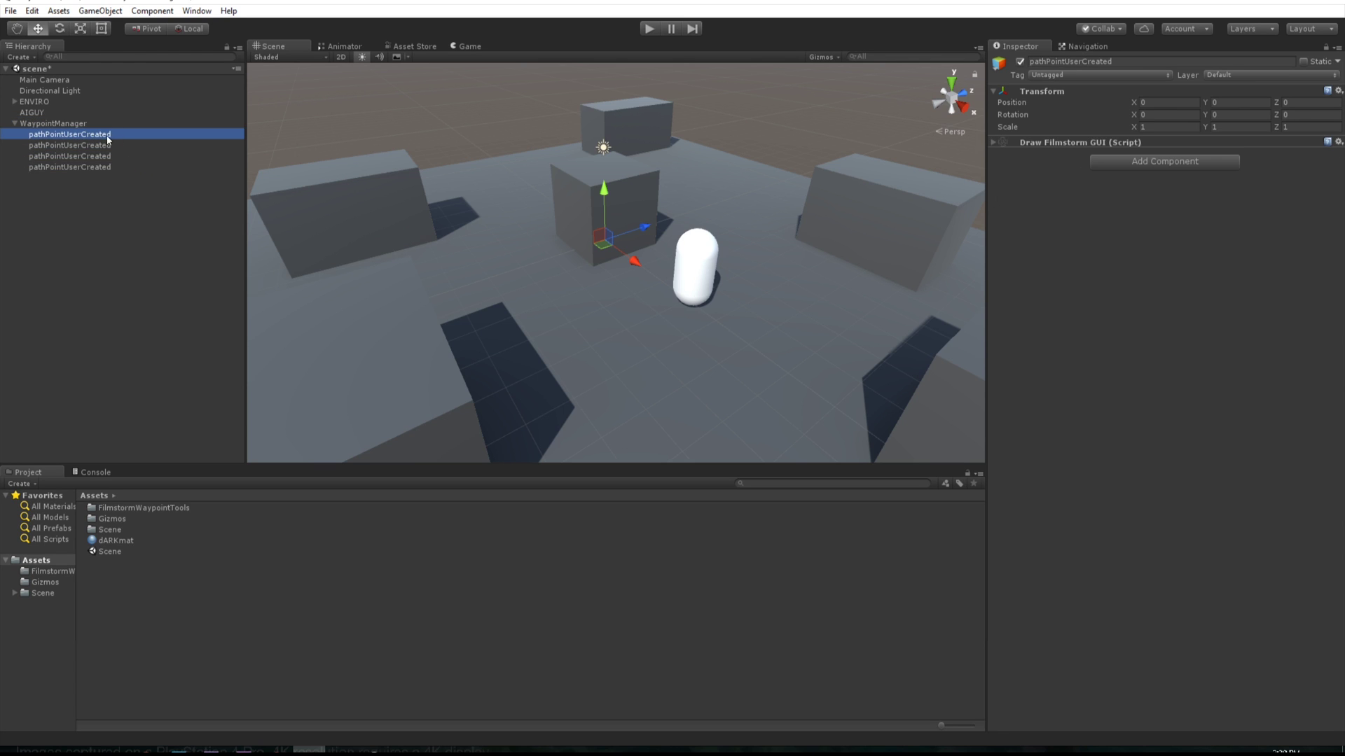
- Move the first path point across the floor to about X -0.16, Z -6.19
{"action": "right_click_drag", "start_coordinate": [696, 253], "coordinate": [438, 294]}
{"action": "left_click", "coordinate": [79, 125]}
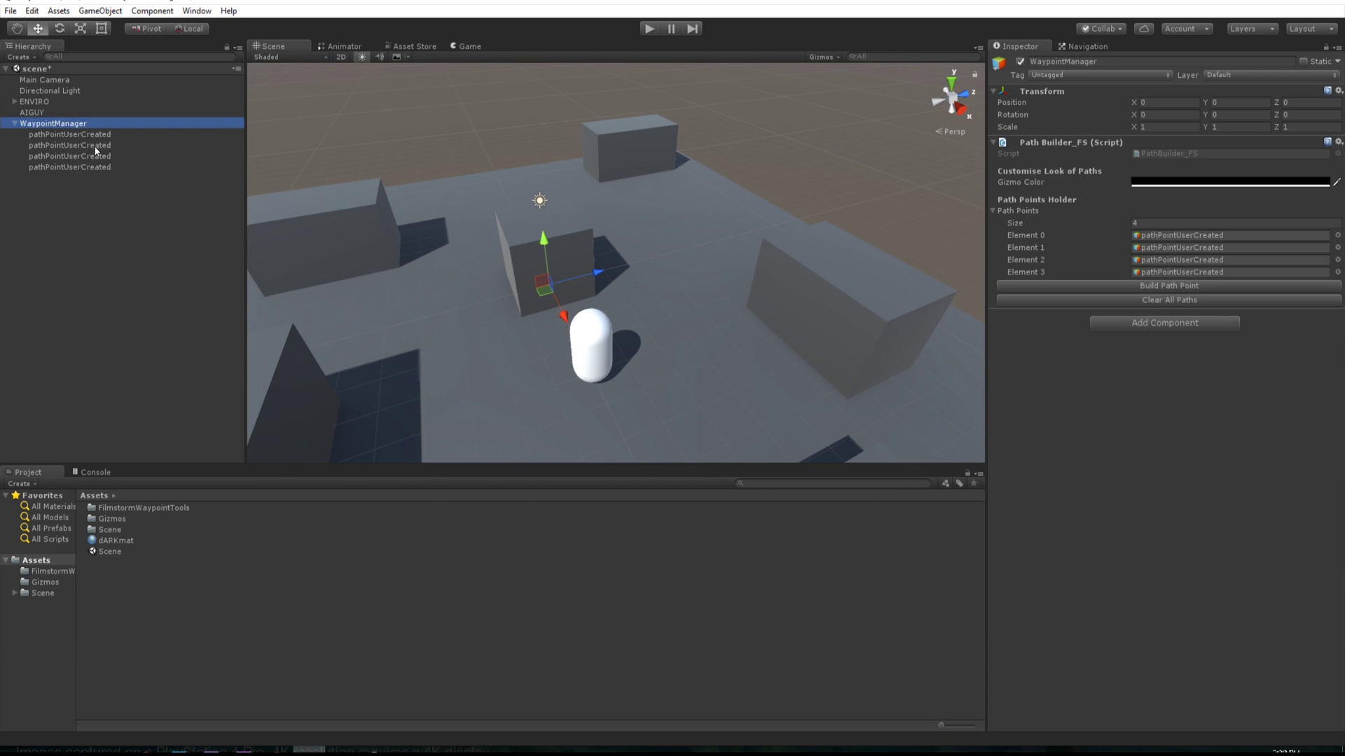
{"action": "left_click", "coordinate": [91, 134]}
{"action": "left_click_drag", "start_coordinate": [546, 294], "coordinate": [346, 341]}
- Move the second path point to about X -8.95, Z -7.22 and the third to about X -3.71, Z 8.71
{"action": "left_click", "coordinate": [105, 151]}
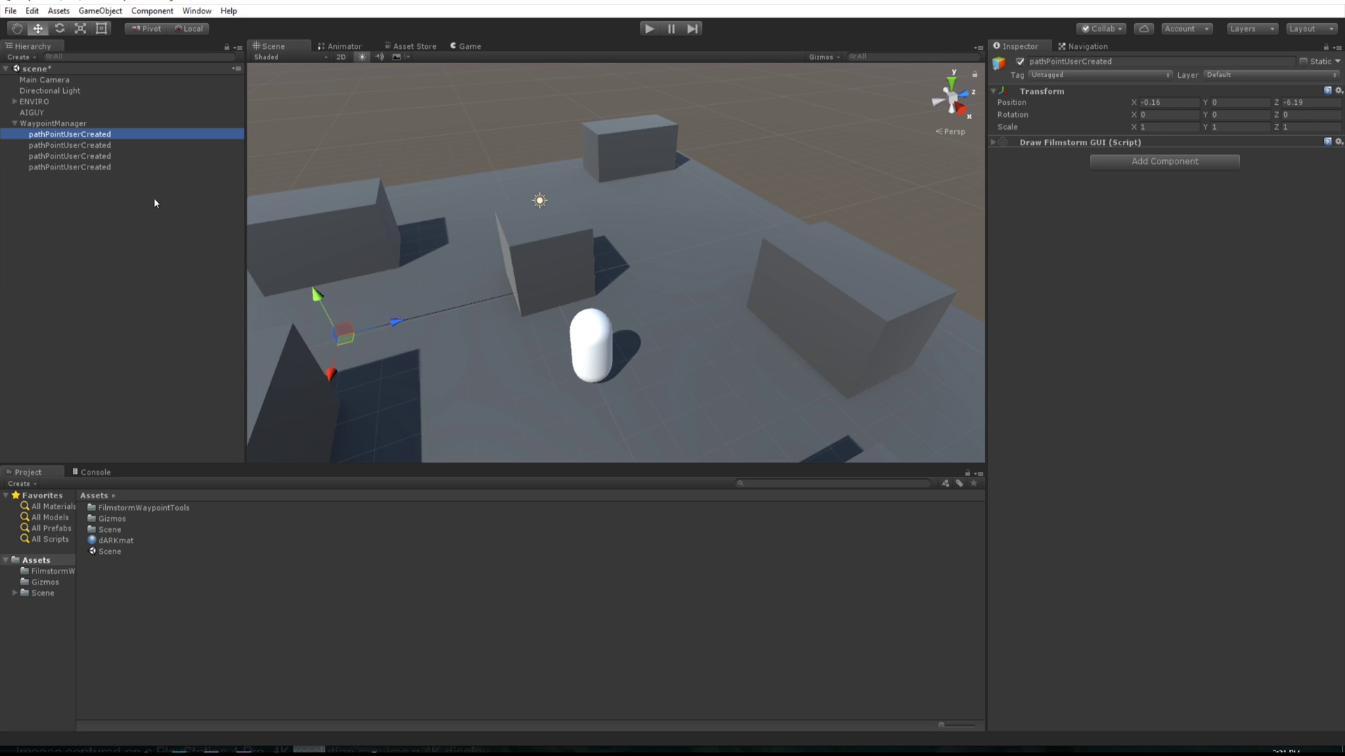
{"action": "left_click", "coordinate": [75, 146]}
{"action": "left_click_drag", "start_coordinate": [546, 294], "coordinate": [335, 220]}
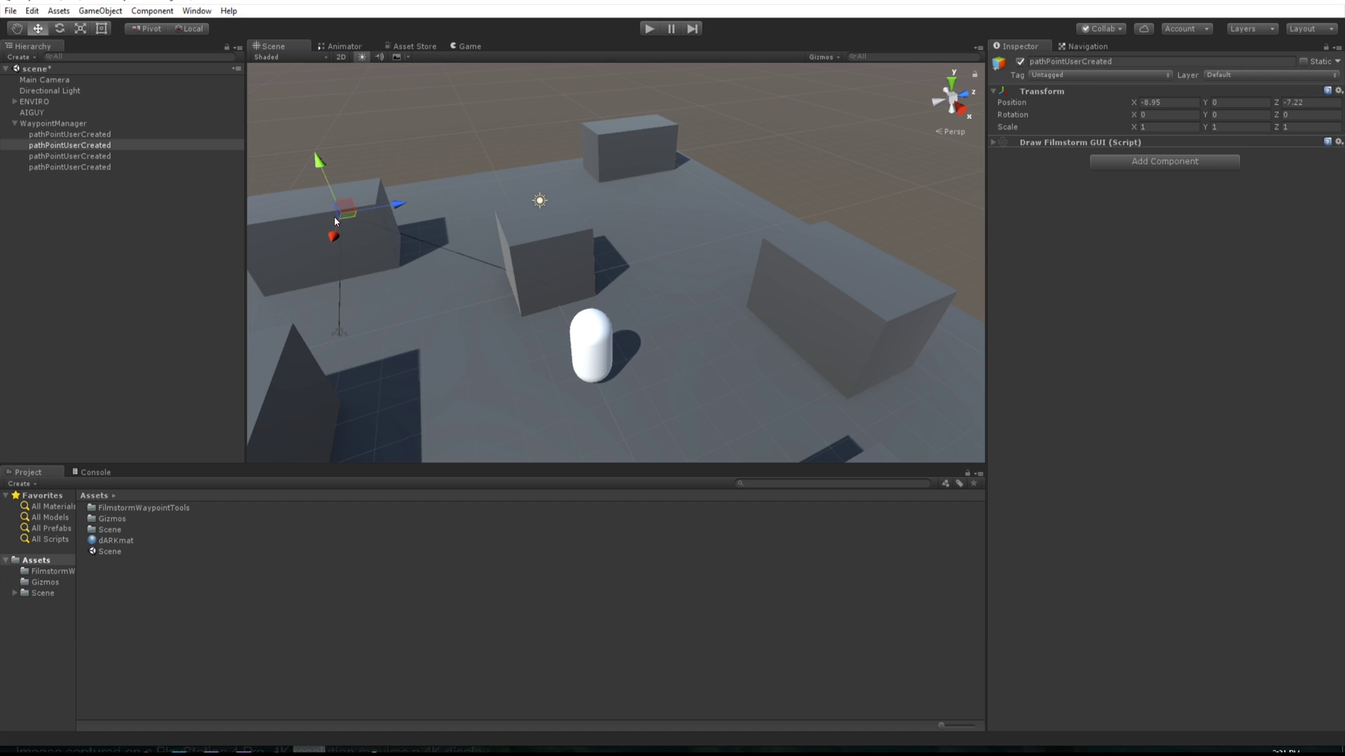
{"action": "left_click", "coordinate": [70, 156]}
{"action": "left_click_drag", "start_coordinate": [537, 291], "coordinate": [706, 205]}
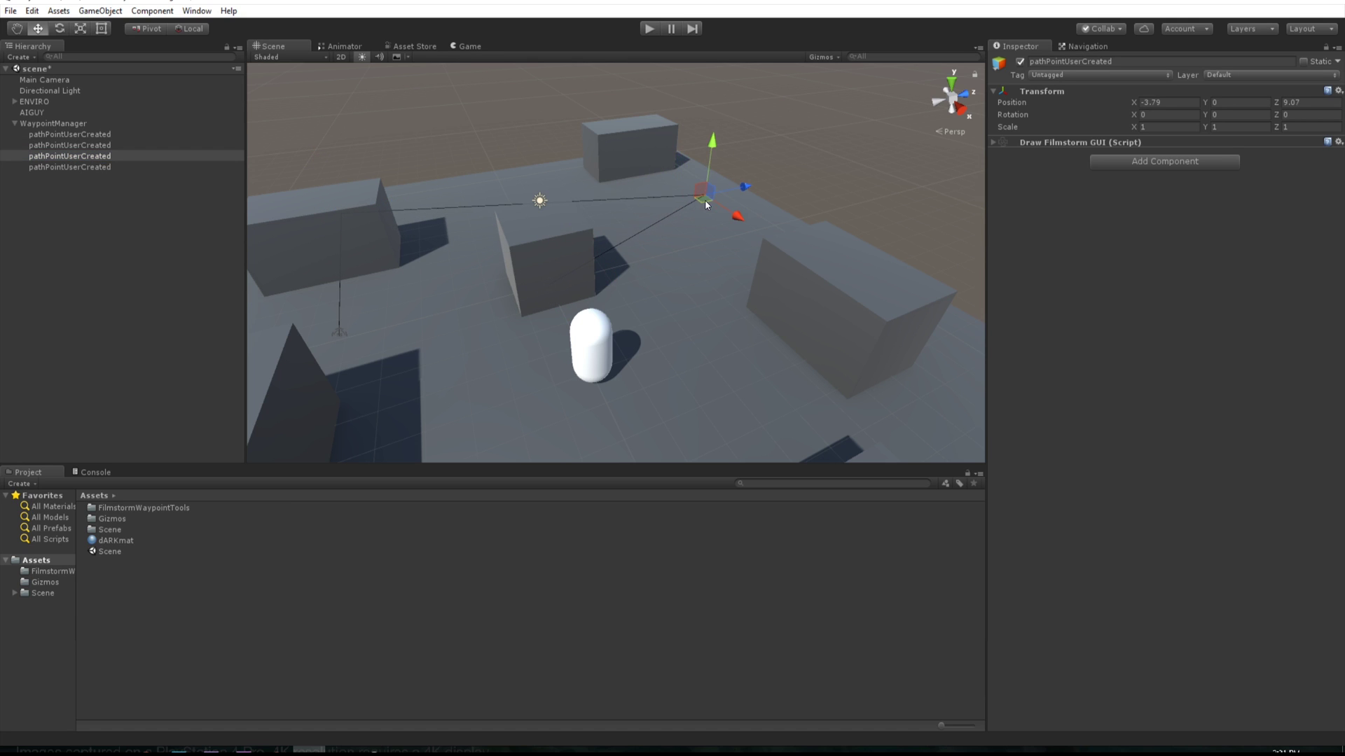
- Move the fourth path point to the open floor between the capsule and the front block
{"action": "left_click", "coordinate": [210, 167]}
{"action": "left_click_drag", "start_coordinate": [561, 299], "coordinate": [664, 427]}
{"action": "middle_click_drag", "start_coordinate": [664, 427], "coordinate": [702, 362]}
{"action": "scroll", "coordinate": [730, 313], "scroll_direction": "down", "scroll_amount": 3}
- Build a fifth path point and move it to about X 5.17, Z -2.36
{"action": "left_click", "coordinate": [56, 123]}
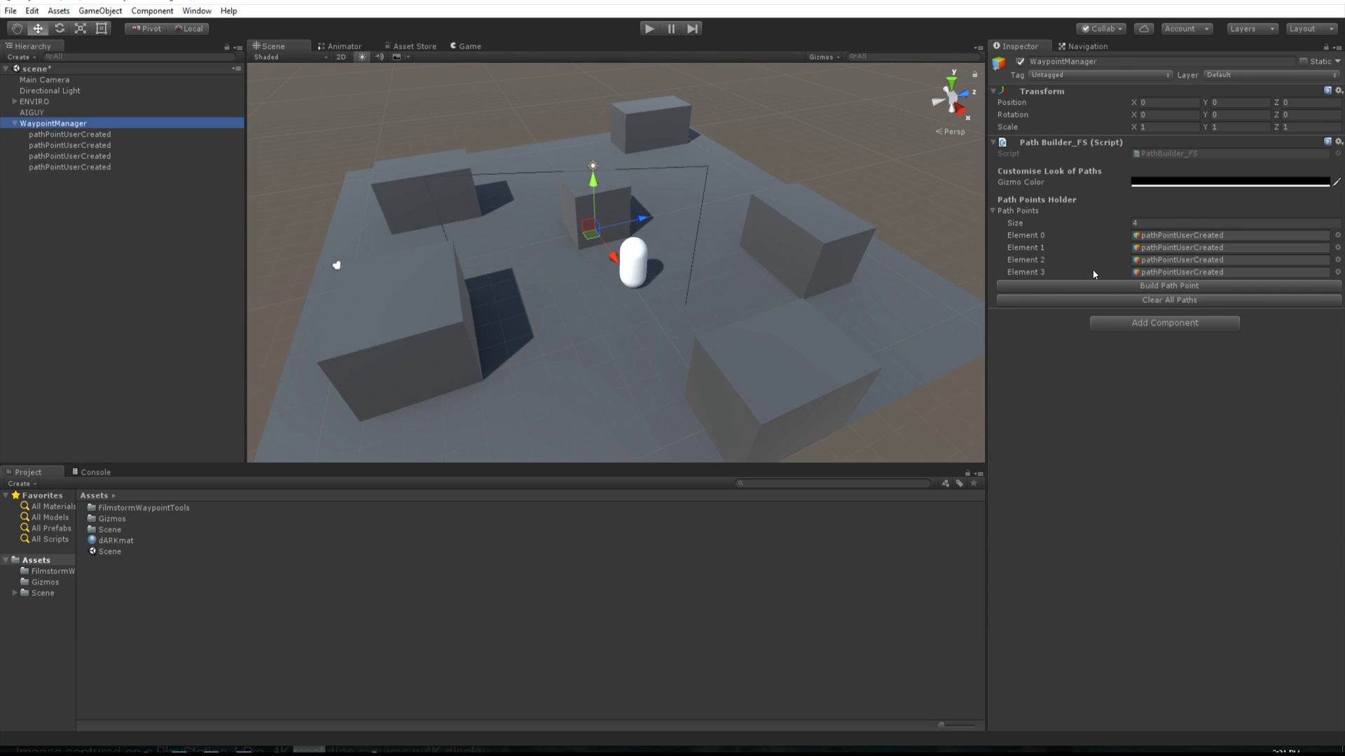
{"action": "left_click", "coordinate": [1098, 285]}
{"action": "left_click_drag", "start_coordinate": [576, 236], "coordinate": [599, 247]}
{"action": "key", "text": "ctrl+z"}
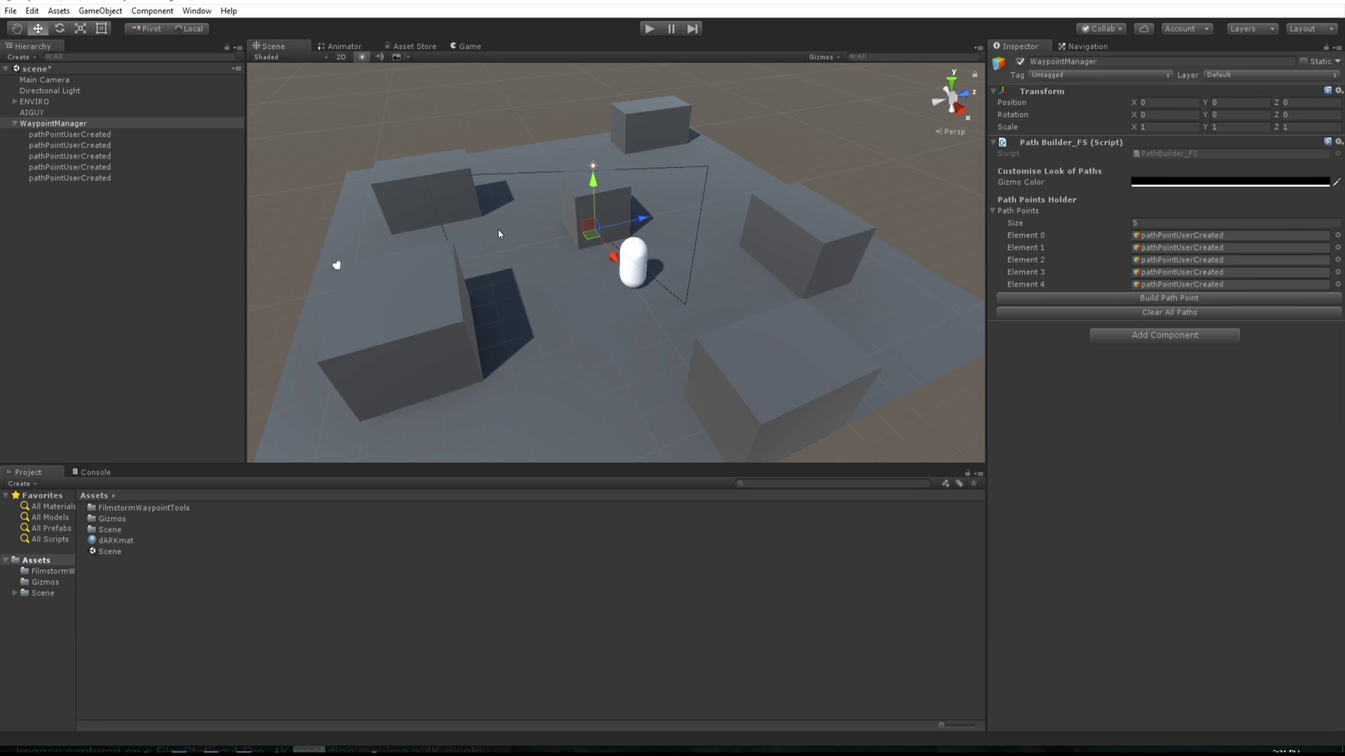
{"action": "left_click", "coordinate": [110, 179]}
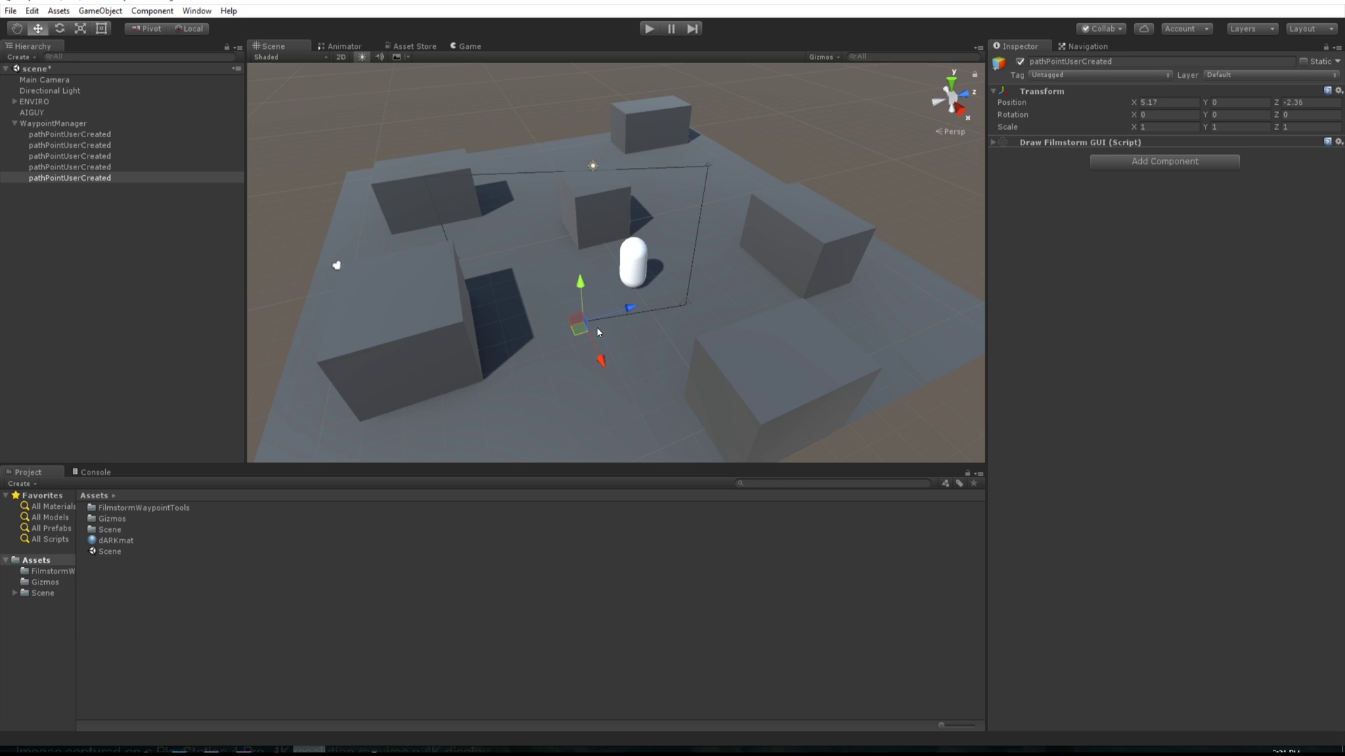
- Swap the order of the second and third path points in the WaypointManager's path, Element 1 and Element 2
{"action": "left_click", "coordinate": [706, 168]}
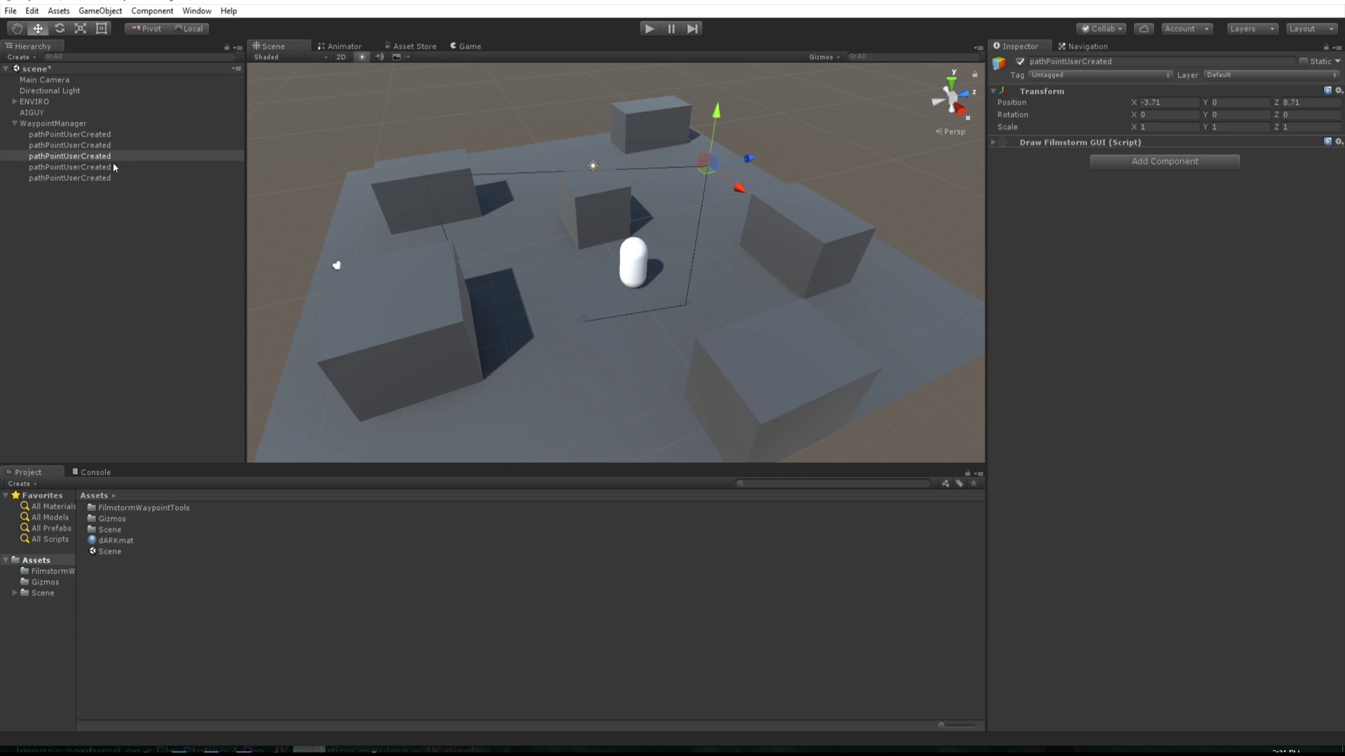
{"action": "left_click", "coordinate": [107, 145]}
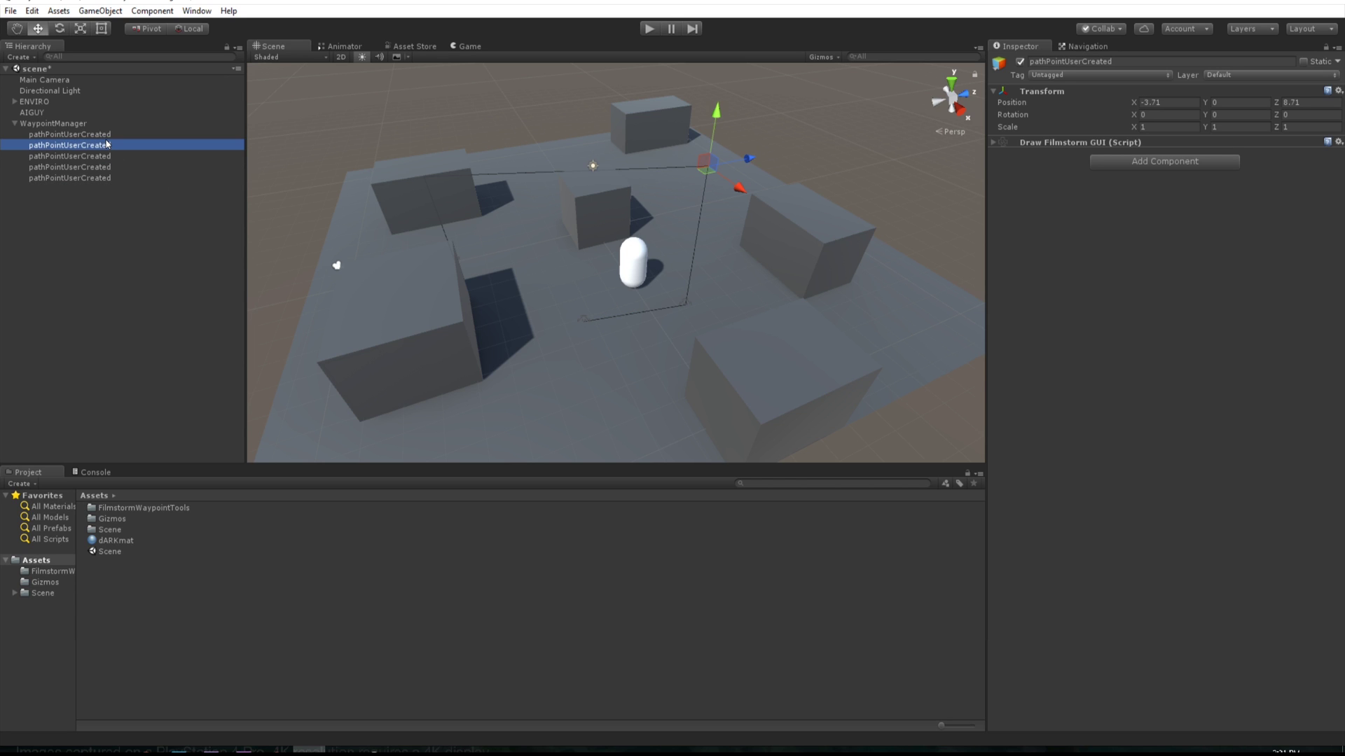
{"action": "left_click", "coordinate": [63, 124]}
{"action": "left_click_drag", "start_coordinate": [71, 146], "coordinate": [1151, 260]}
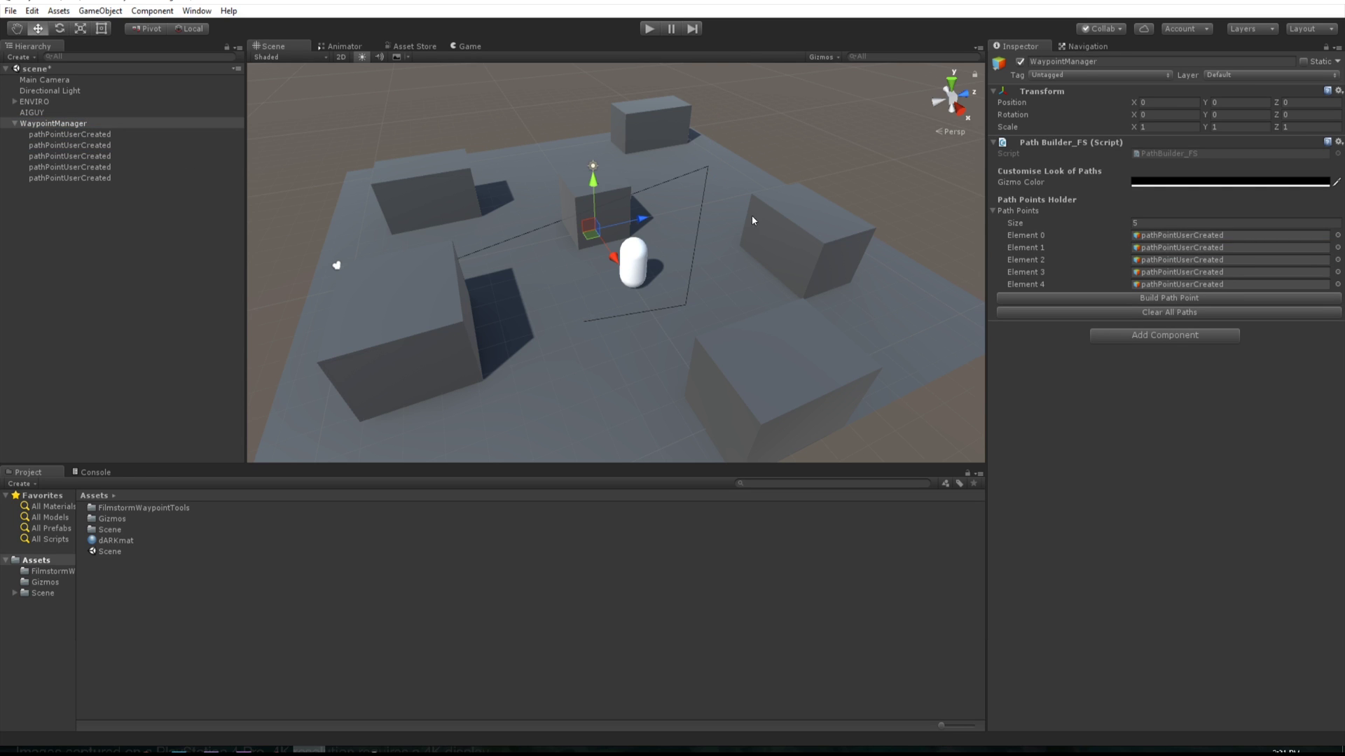
{"action": "left_click_drag", "start_coordinate": [112, 154], "coordinate": [1157, 265]}
{"action": "left_click", "coordinate": [99, 138]}
{"action": "left_click", "coordinate": [100, 145]}
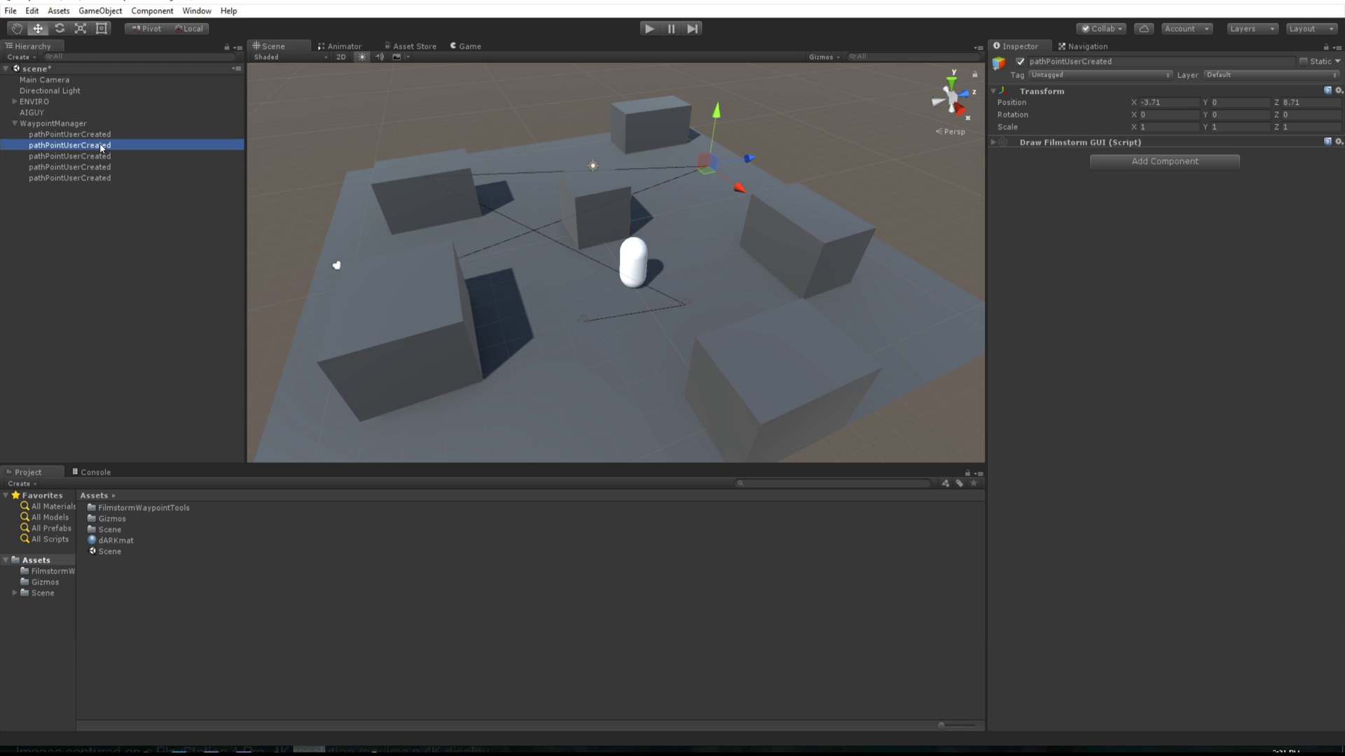
- Move the path point that is now third to the far corner of the plane, about X 9.79, Z 9.18
{"action": "left_click", "coordinate": [101, 156]}
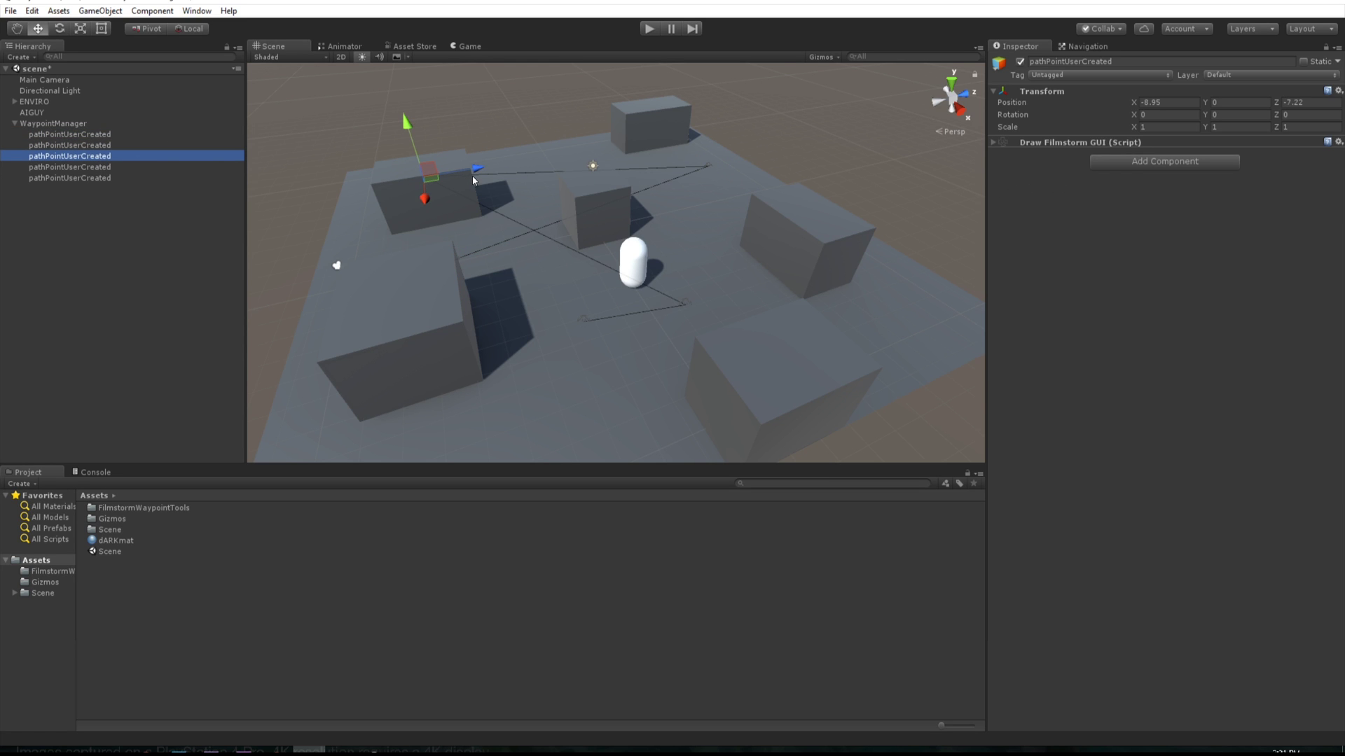
{"action": "left_click_drag", "start_coordinate": [437, 178], "coordinate": [959, 324]}
{"action": "middle_click_drag", "start_coordinate": [894, 295], "coordinate": [729, 294]}
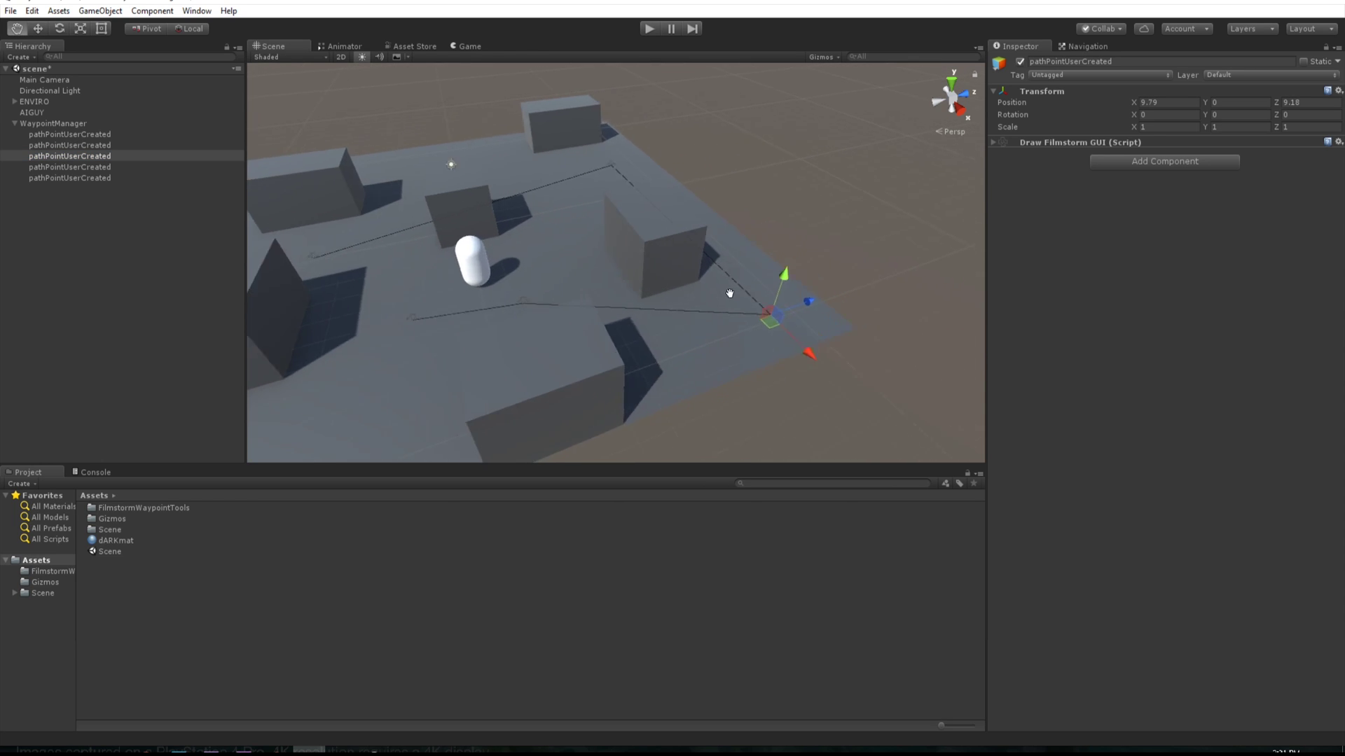
{"action": "left_click_drag", "start_coordinate": [729, 294], "coordinate": [636, 334], "text": "alt"}
{"action": "middle_click_drag", "start_coordinate": [624, 310], "coordinate": [627, 341]}
- Move the fourth path point to about X 7.04, Z 1.25 and inspect the fifth point's gizmo icon up close
{"action": "left_click", "coordinate": [514, 312]}
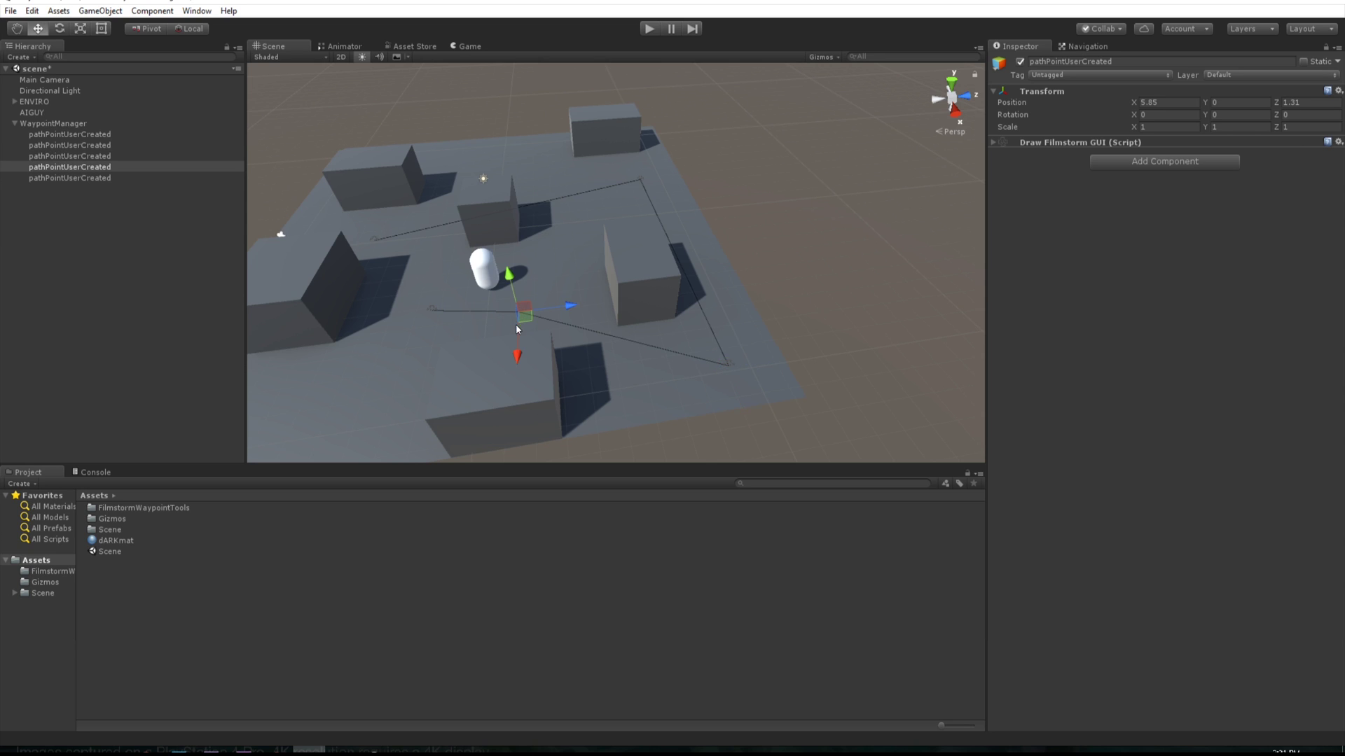
{"action": "scroll", "coordinate": [516, 329], "scroll_direction": "up", "scroll_amount": 3}
{"action": "scroll", "coordinate": [420, 368], "scroll_direction": "up", "scroll_amount": 2}
{"action": "middle_click_drag", "start_coordinate": [399, 372], "coordinate": [508, 312]}
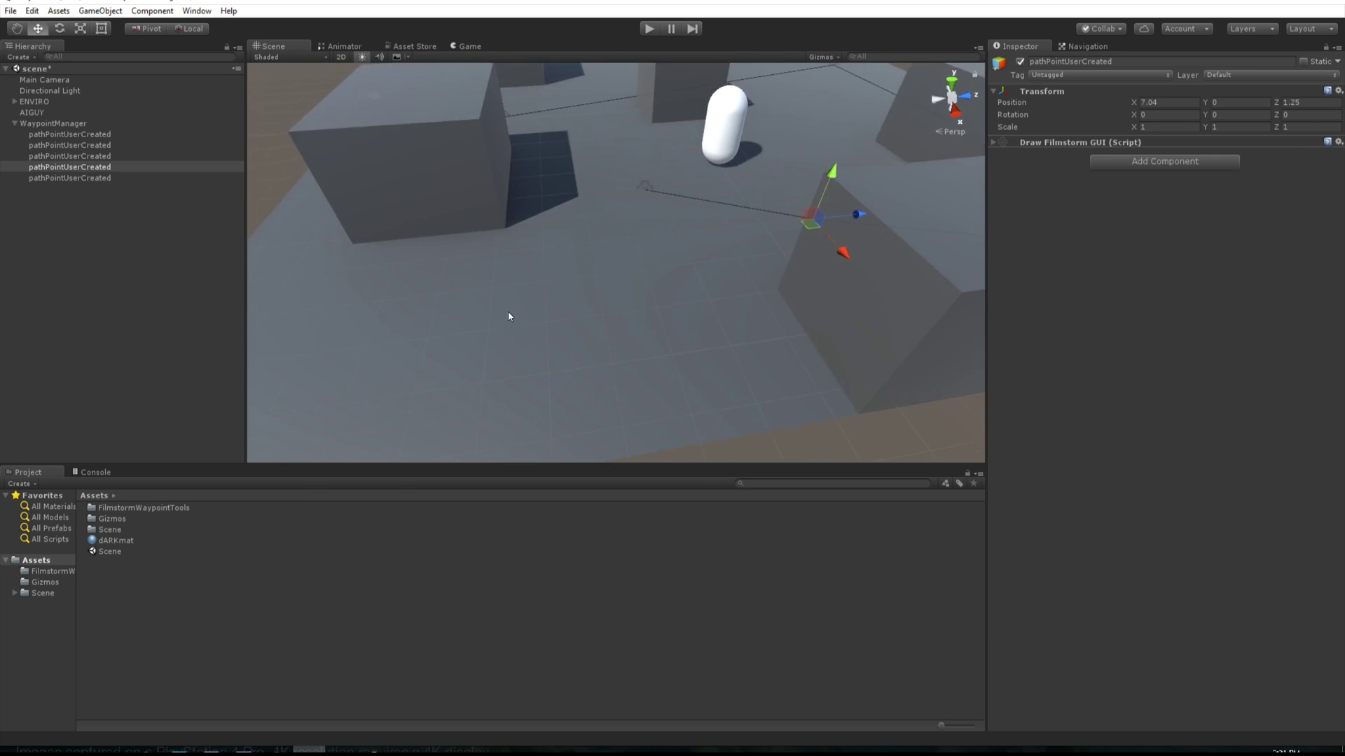
{"action": "scroll", "coordinate": [553, 270], "scroll_direction": "up", "scroll_amount": 4}
{"action": "middle_click_drag", "start_coordinate": [659, 128], "coordinate": [636, 174]}
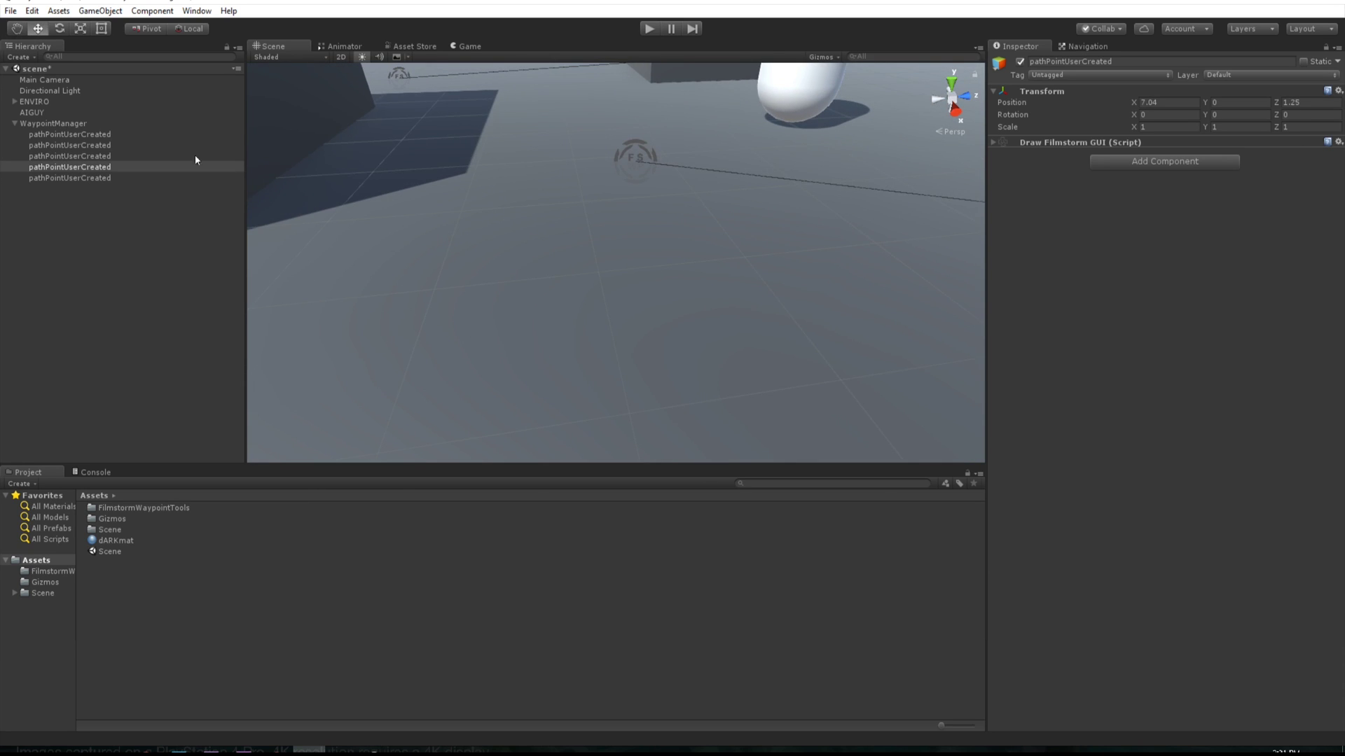
- Enlarge the 3D gizmo icons in the Scene view so the waypoint symbols show at a bigger size
{"action": "left_click", "coordinate": [77, 126]}
{"action": "key", "text": "f"}
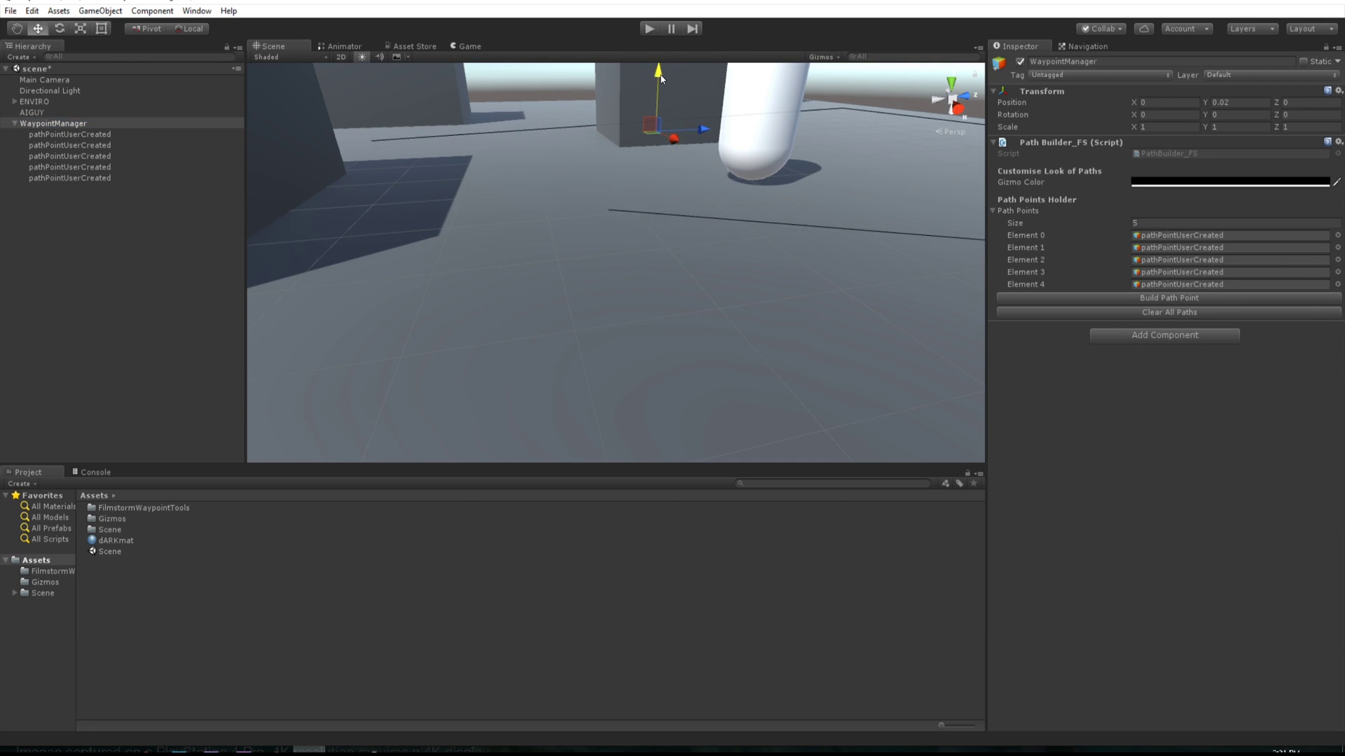
{"action": "key", "text": "s"}
{"action": "right_click_drag", "start_coordinate": [717, 174], "coordinate": [267, 236]}
{"action": "left_click", "coordinate": [102, 248]}
{"action": "right_click_drag", "start_coordinate": [537, 283], "coordinate": [596, 259]}
{"action": "key", "text": "w"}
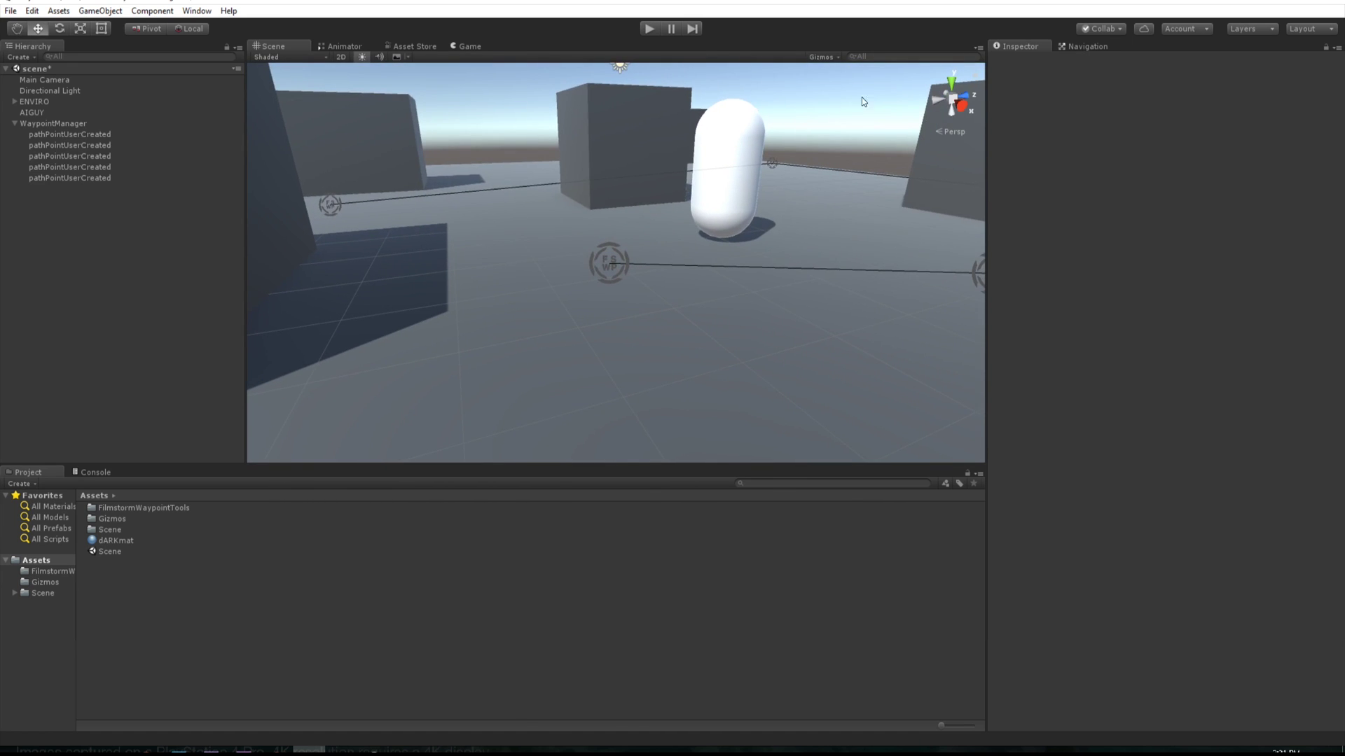
{"action": "left_click", "coordinate": [839, 58]}
{"action": "left_click_drag", "start_coordinate": [926, 73], "coordinate": [930, 70]}
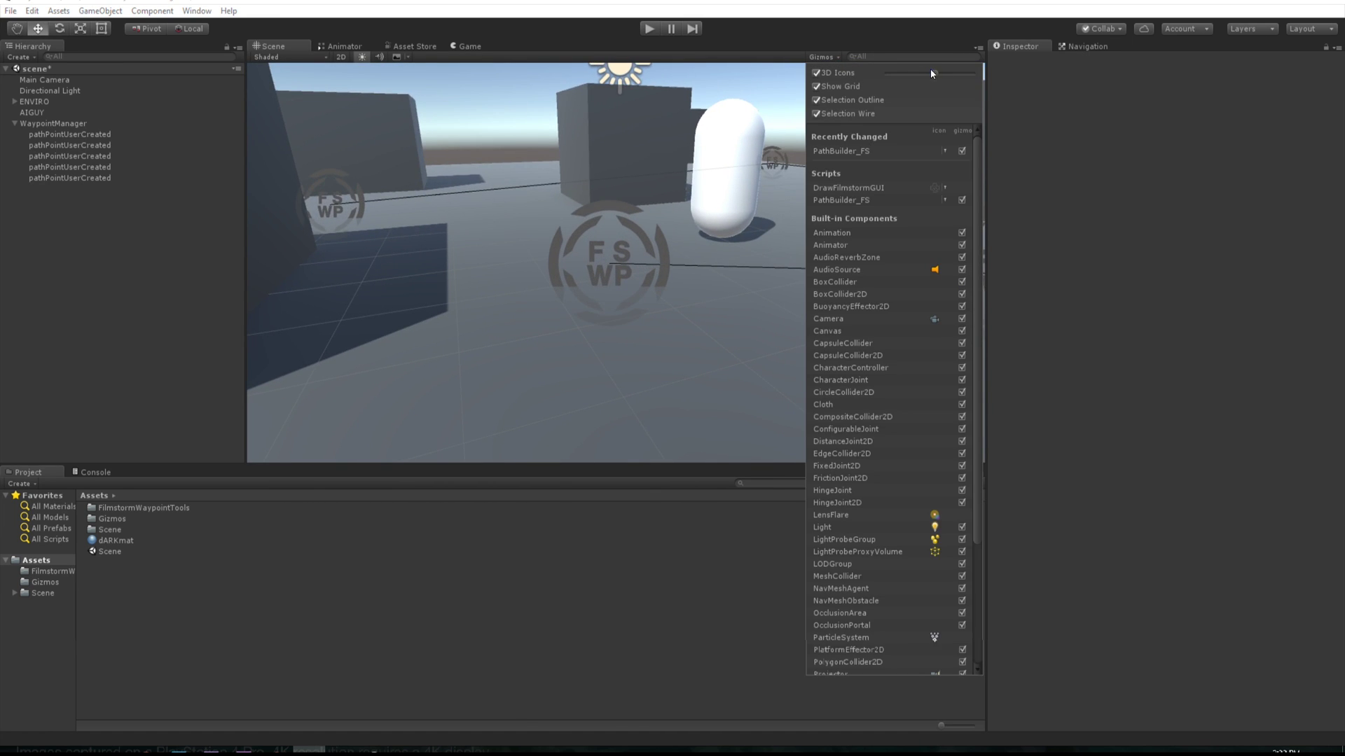
{"action": "left_click", "coordinate": [842, 58]}
- Move the fourth path point to about X 5.95, Z 2.15 and the fifth past the large cube toward the plane's edge
{"action": "key", "text": "s"}
{"action": "right_click_drag", "start_coordinate": [731, 125], "coordinate": [550, 317]}
{"action": "key", "text": "d"}
{"action": "left_click", "coordinate": [556, 317]}
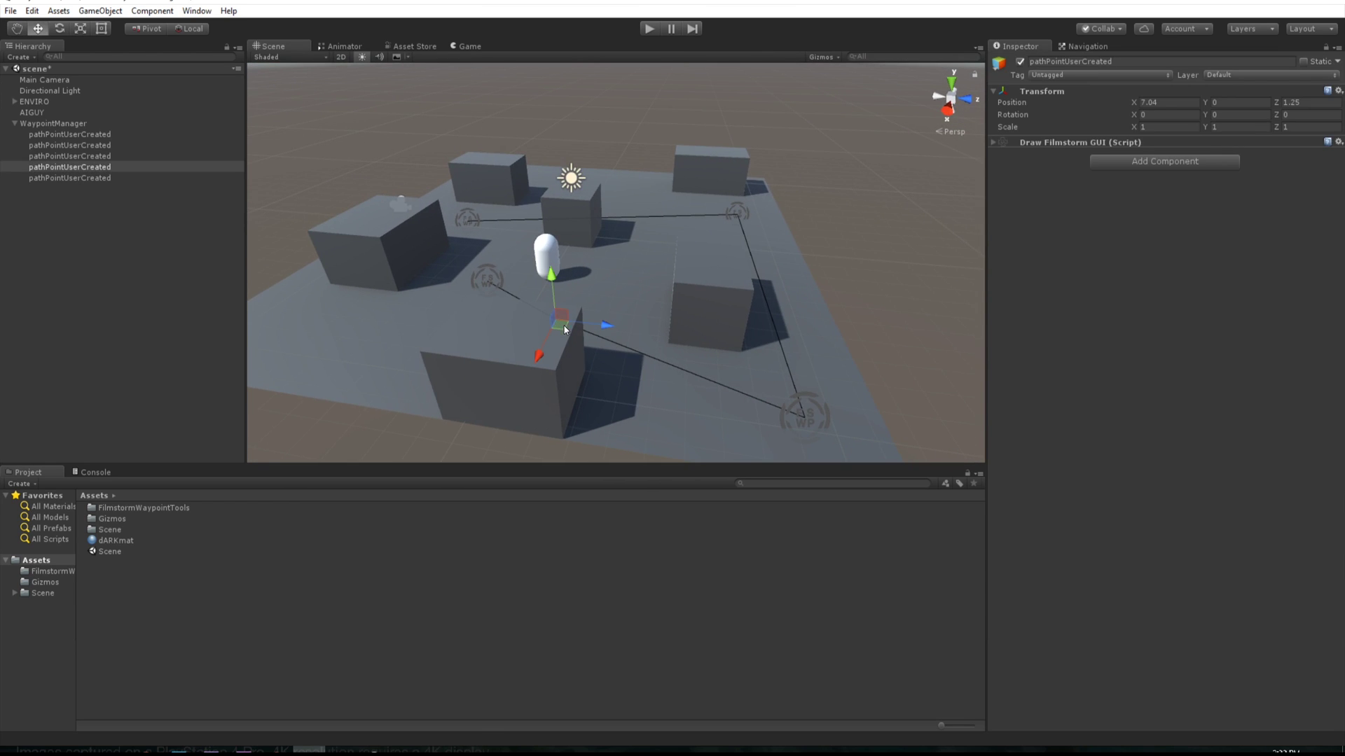
{"action": "left_click_drag", "start_coordinate": [558, 321], "coordinate": [589, 305]}
{"action": "left_click", "coordinate": [503, 282]}
{"action": "left_click", "coordinate": [493, 279]}
{"action": "left_click_drag", "start_coordinate": [493, 280], "coordinate": [283, 343]}
- Move the first path point to about X -1.62, Z -8.66
{"action": "left_click", "coordinate": [469, 221]}
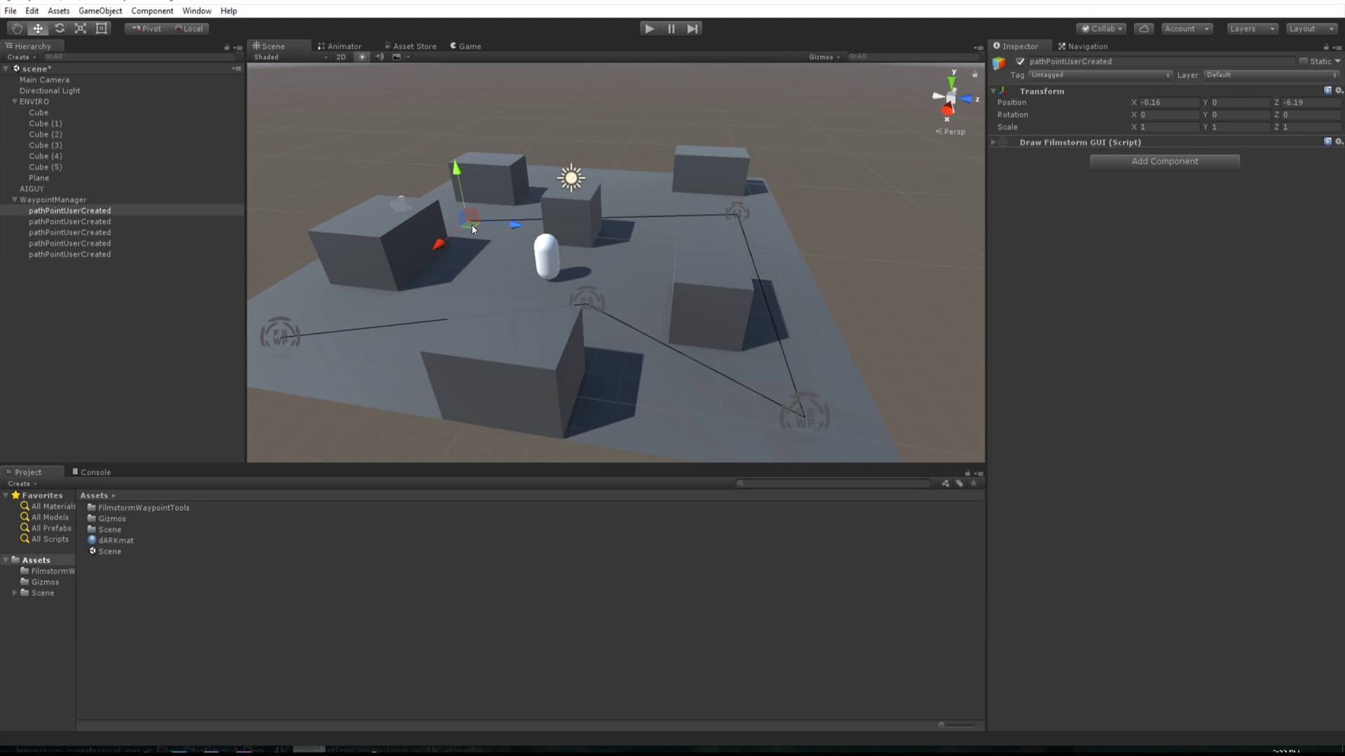
{"action": "left_click_drag", "start_coordinate": [472, 226], "coordinate": [447, 209]}
{"action": "right_click_drag", "start_coordinate": [517, 242], "coordinate": [459, 262]}
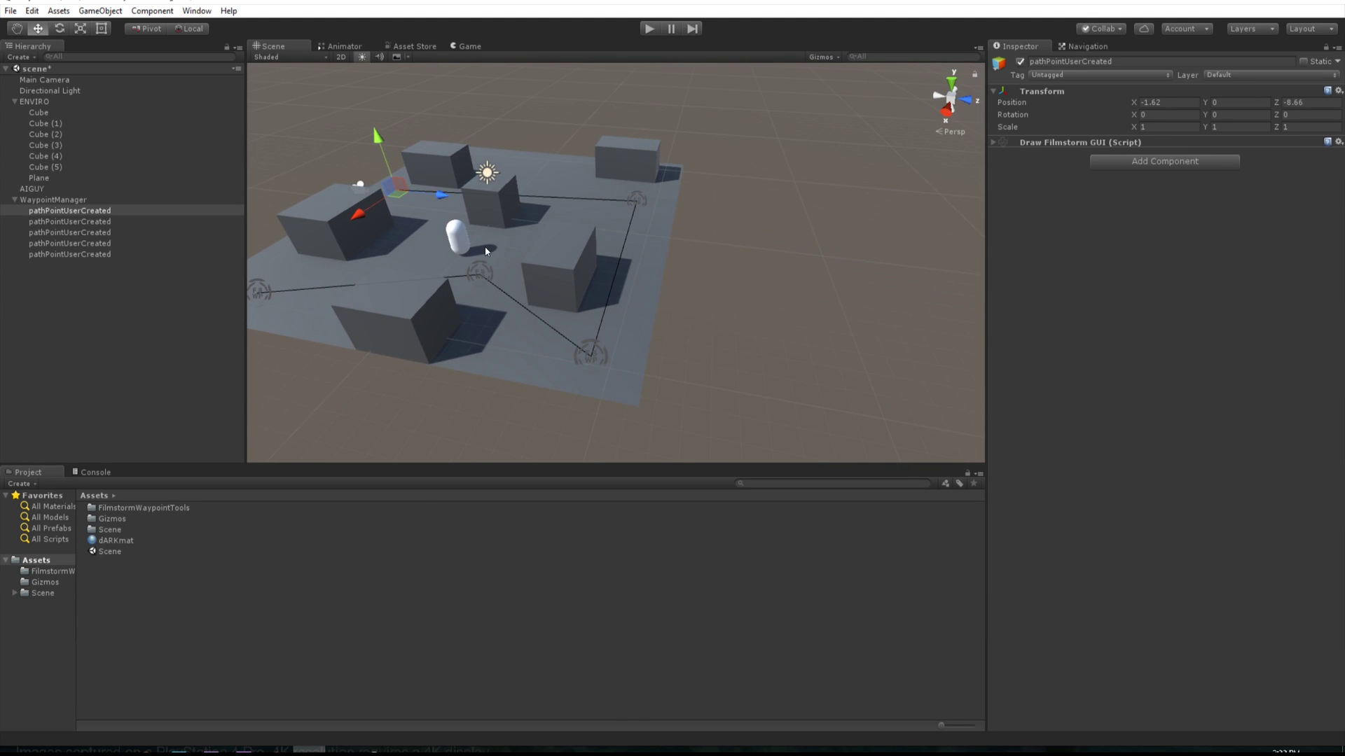
{"action": "scroll", "coordinate": [498, 231], "scroll_direction": "up", "scroll_amount": 5}
{"action": "middle_click_drag", "start_coordinate": [350, 184], "coordinate": [462, 201]}
- Display the baked navigation mesh and move the first path point onto the roof of the far cube nearest to it
{"action": "left_click", "coordinate": [1082, 45]}
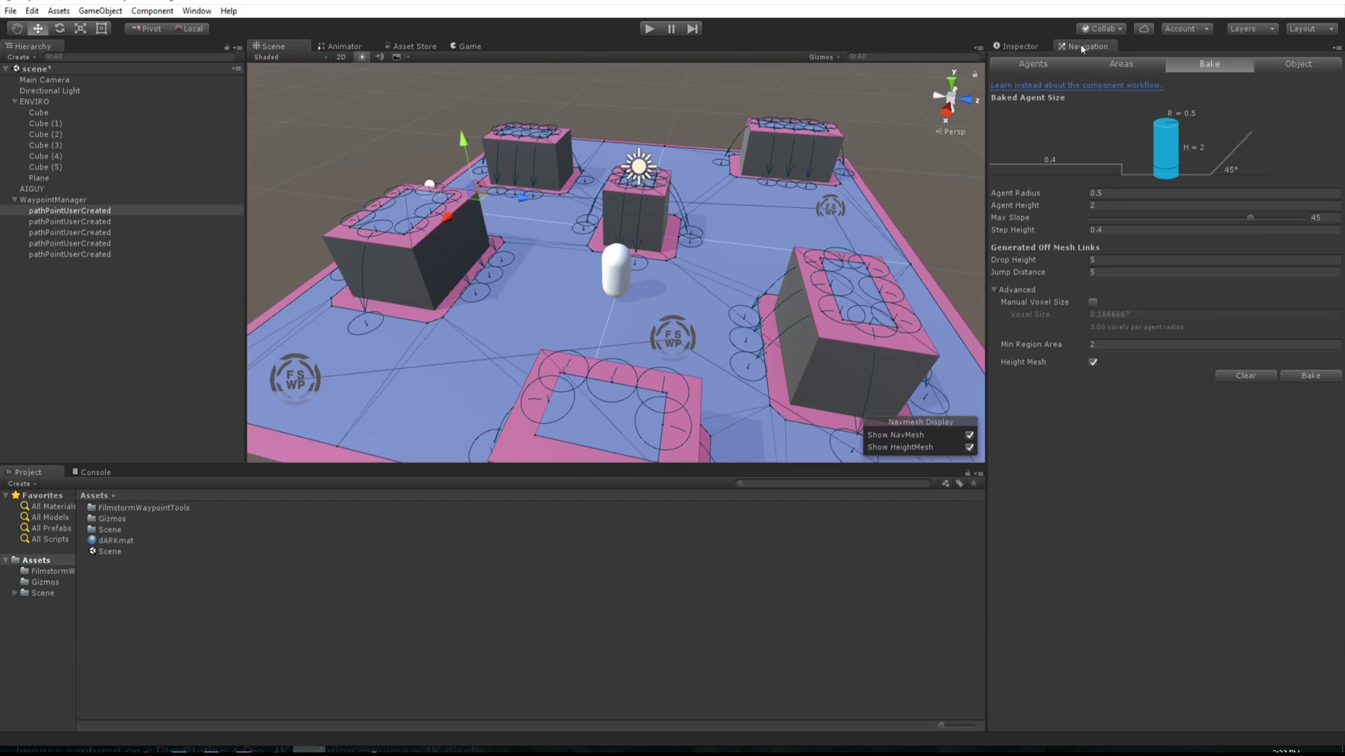
{"action": "scroll", "coordinate": [498, 201], "scroll_direction": "up", "scroll_amount": 6}
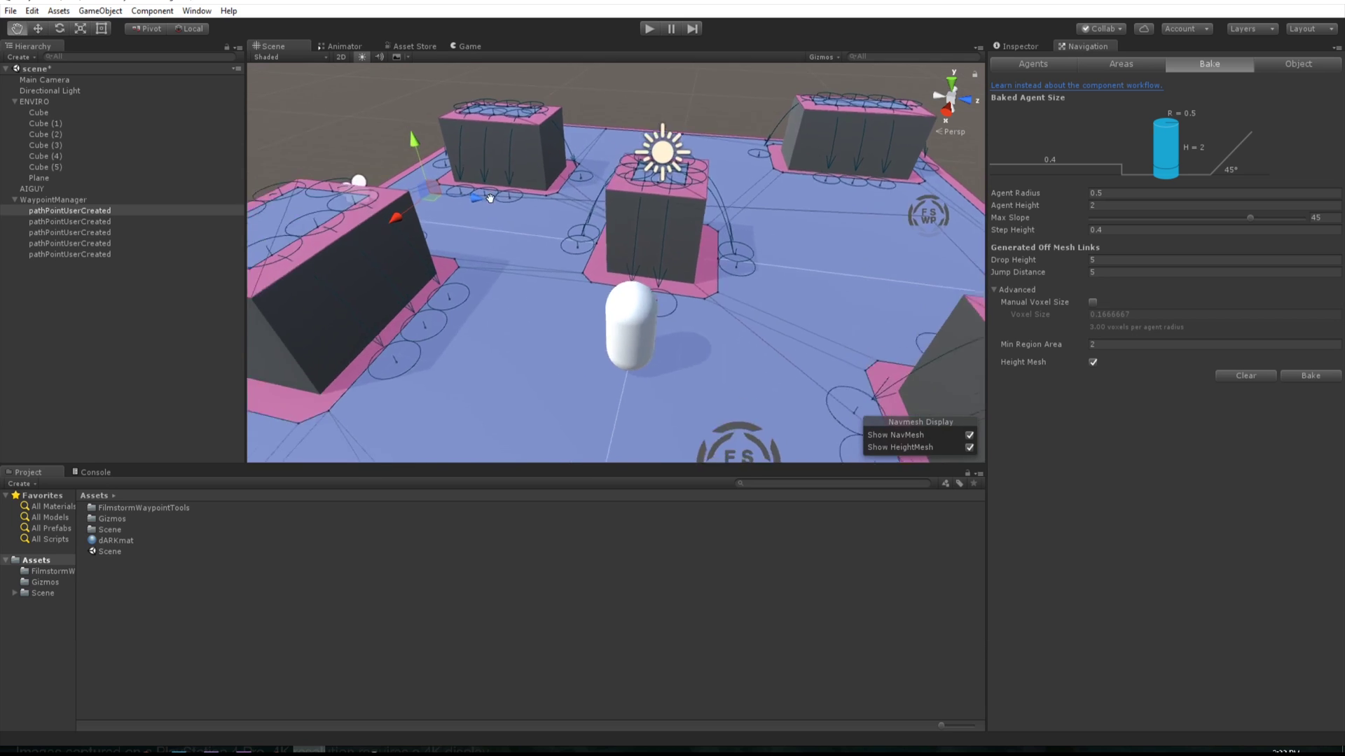
{"action": "left_click_drag", "start_coordinate": [482, 265], "coordinate": [547, 143]}
{"action": "middle_click_drag", "start_coordinate": [620, 187], "coordinate": [421, 168]}
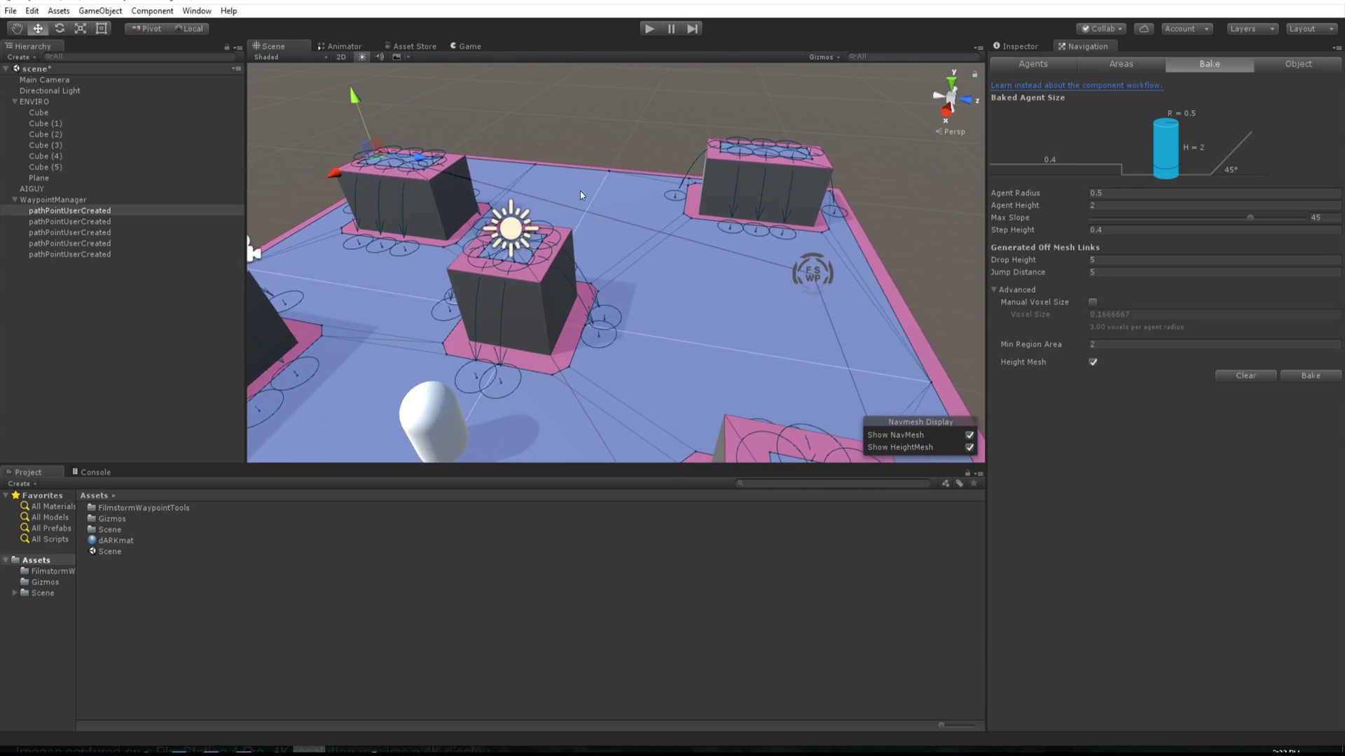
- Move the second path point closer to the central cube and adjust the first path point on the far cube's roof
{"action": "left_click", "coordinate": [813, 269]}
{"action": "left_click_drag", "start_coordinate": [813, 282], "coordinate": [625, 244]}
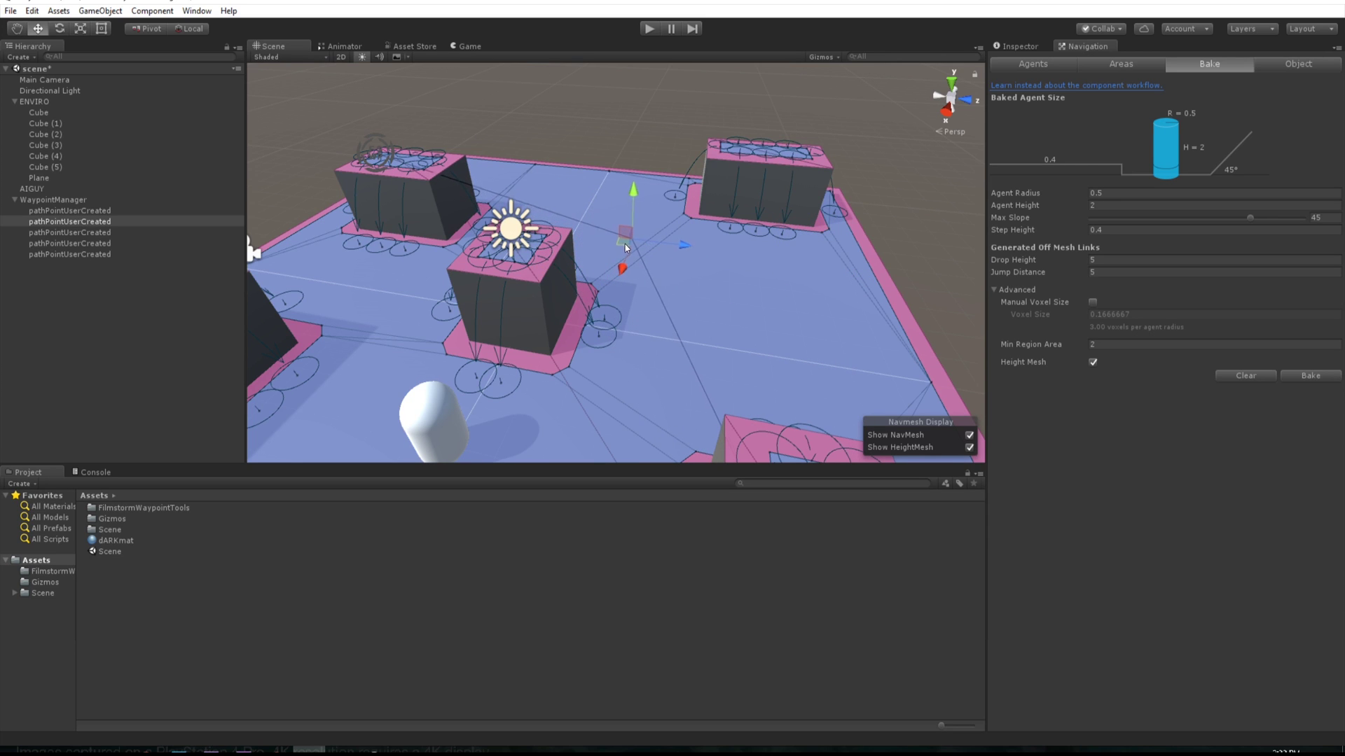
{"action": "left_click", "coordinate": [372, 143]}
{"action": "left_click", "coordinate": [373, 143]}
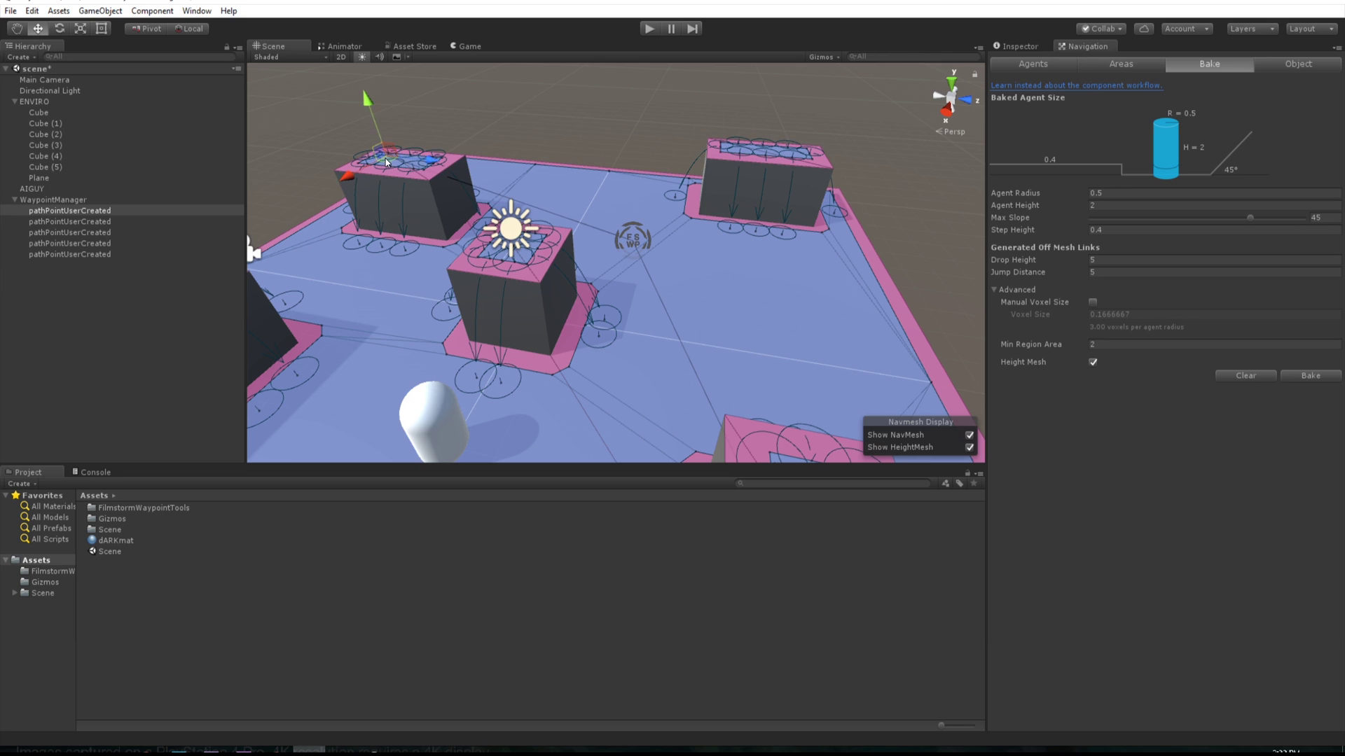
- Move the second path point to the open ground between the central cube and the large cube near the camera
{"action": "scroll", "coordinate": [429, 185], "scroll_direction": "down", "scroll_amount": 2}
{"action": "middle_click_drag", "start_coordinate": [474, 177], "coordinate": [557, 173]}
{"action": "scroll", "coordinate": [558, 173], "scroll_direction": "down", "scroll_amount": 2}
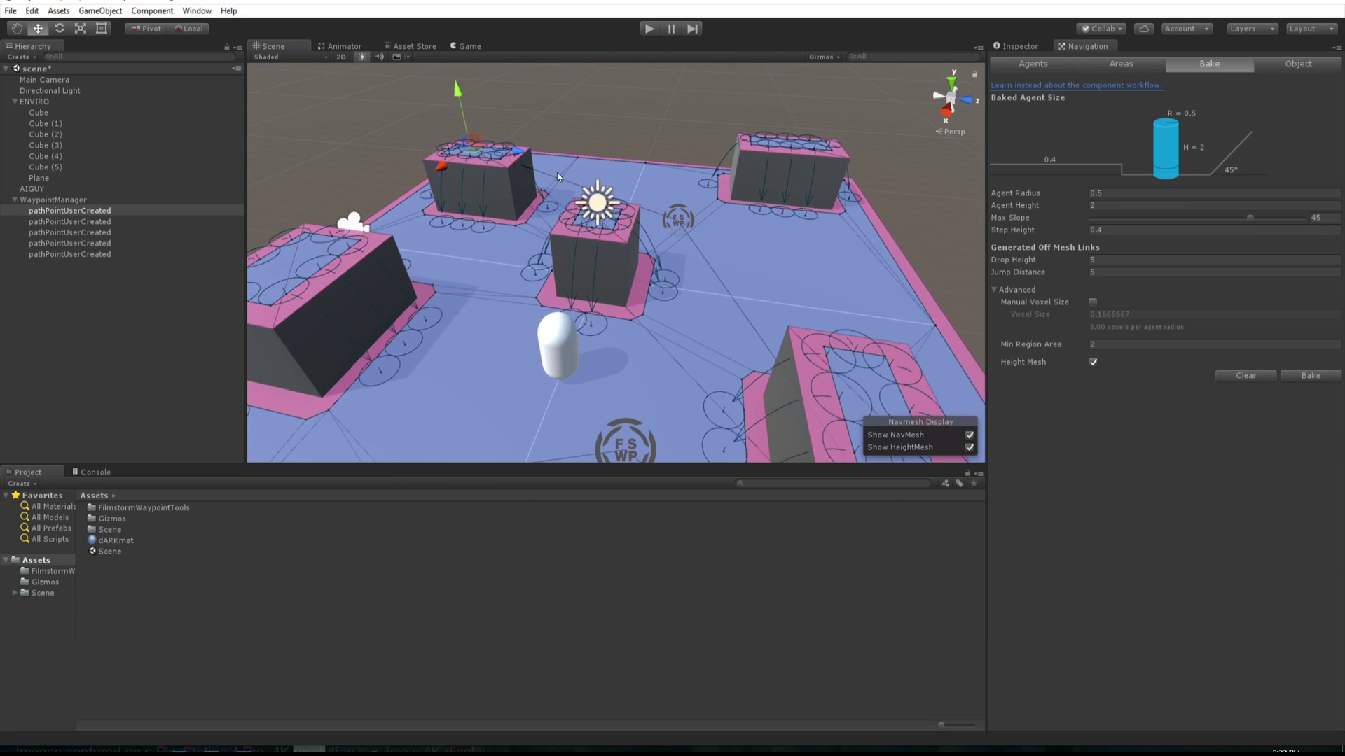
{"action": "left_click", "coordinate": [678, 221]}
{"action": "left_click_drag", "start_coordinate": [682, 230], "coordinate": [459, 288]}
{"action": "scroll", "coordinate": [500, 270], "scroll_direction": "down", "scroll_amount": 2}
- Collapse the WaypointManager's path points and switch from the navigation settings back to the object properties
{"action": "left_click", "coordinate": [70, 210]}
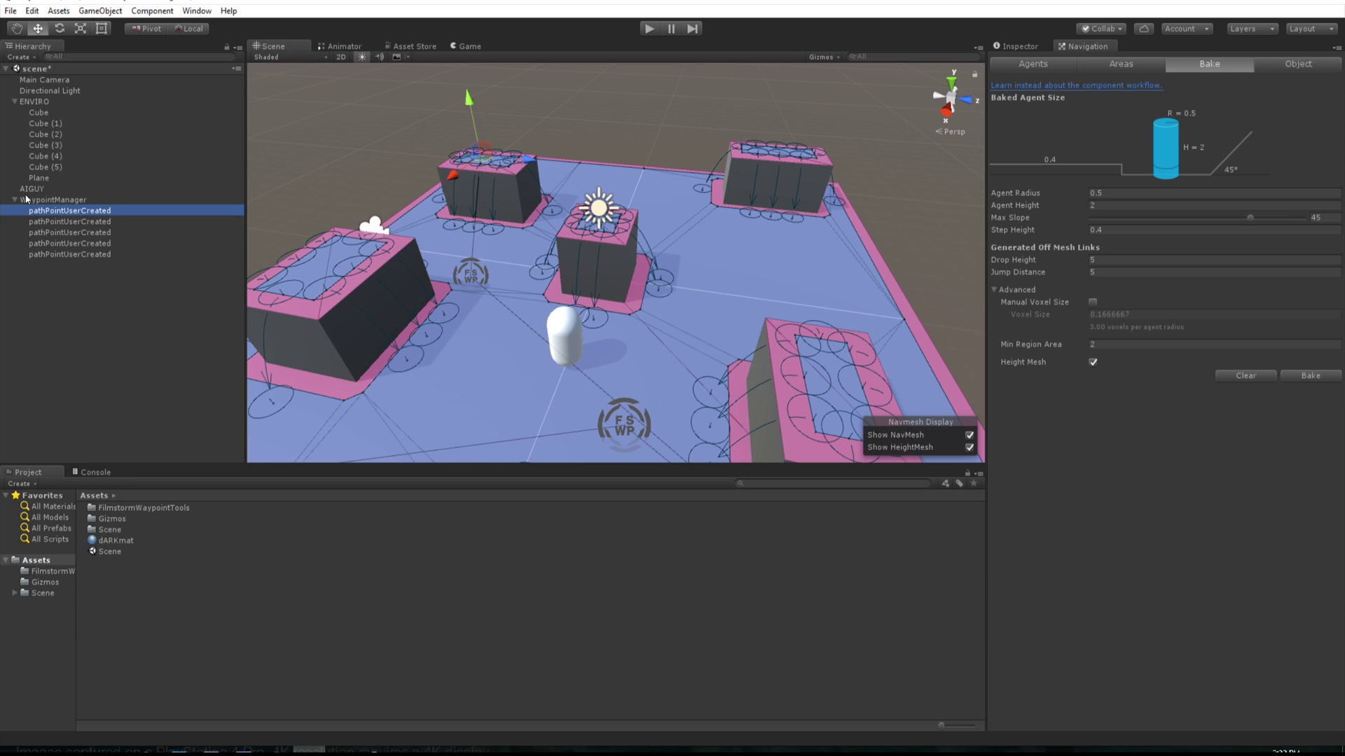
{"action": "left_click", "coordinate": [49, 199]}
{"action": "left_click", "coordinate": [15, 200]}
{"action": "left_click", "coordinate": [150, 249]}
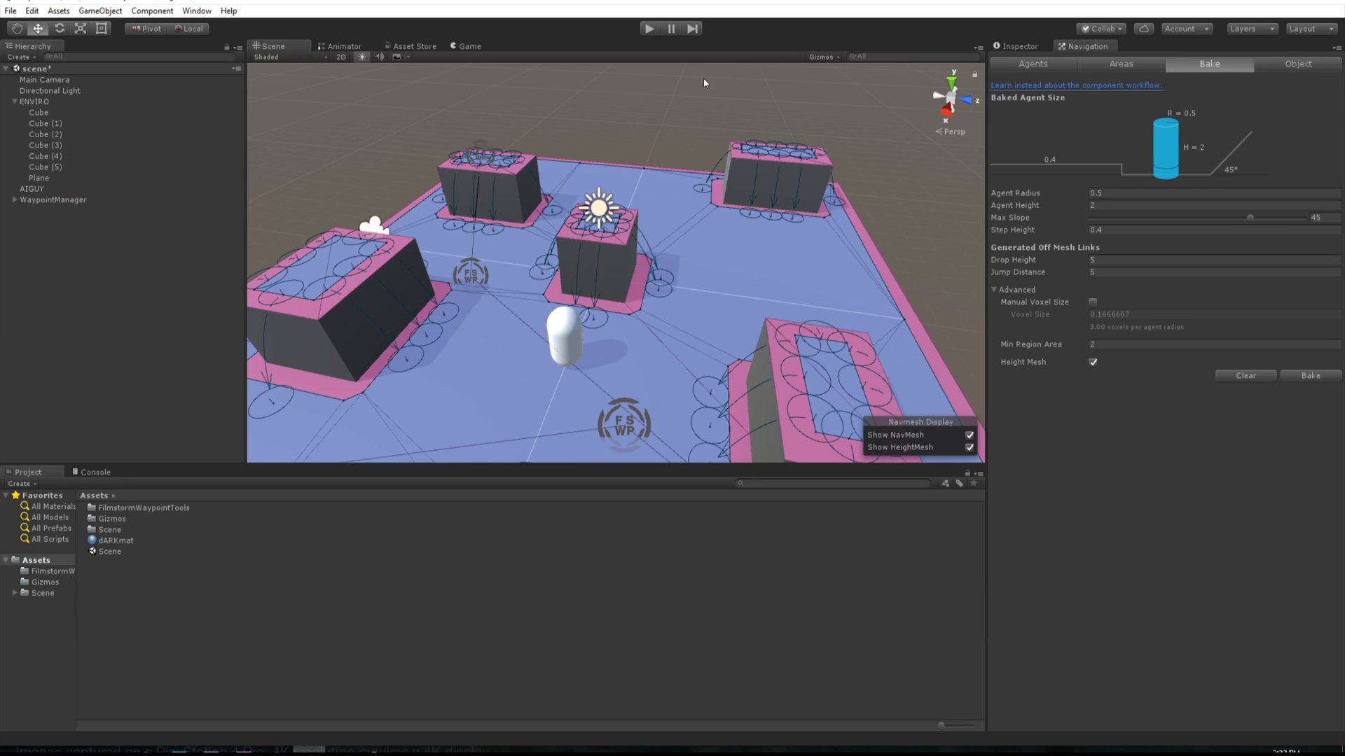
{"action": "left_click", "coordinate": [1022, 47]}
{"action": "scroll", "coordinate": [625, 257], "scroll_direction": "down", "scroll_amount": 6}
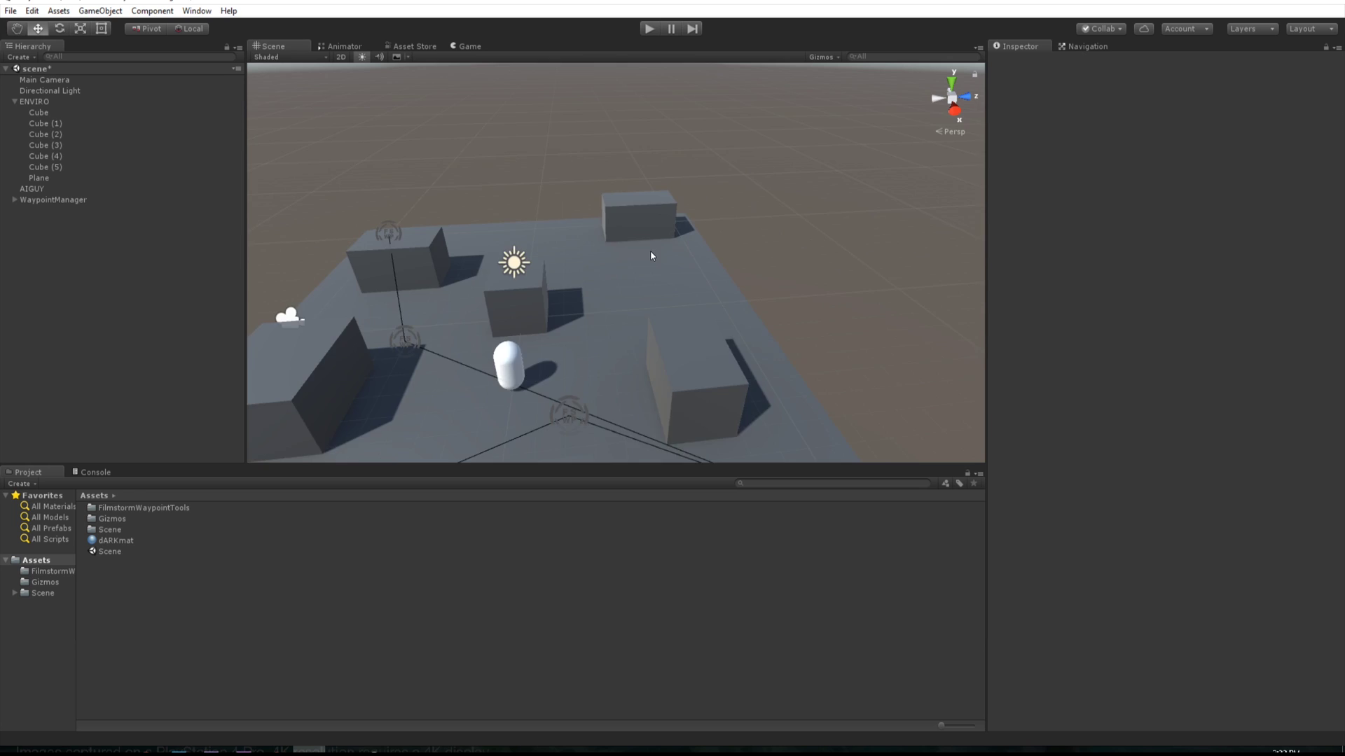
- Shift the fourth path point toward the nearest cube and move the third to about X 6.12, Z 9.42
{"action": "left_click_drag", "start_coordinate": [650, 250], "coordinate": [624, 91], "text": "alt"}
{"action": "middle_click_drag", "start_coordinate": [624, 90], "coordinate": [685, 296]}
{"action": "left_click", "coordinate": [690, 351]}
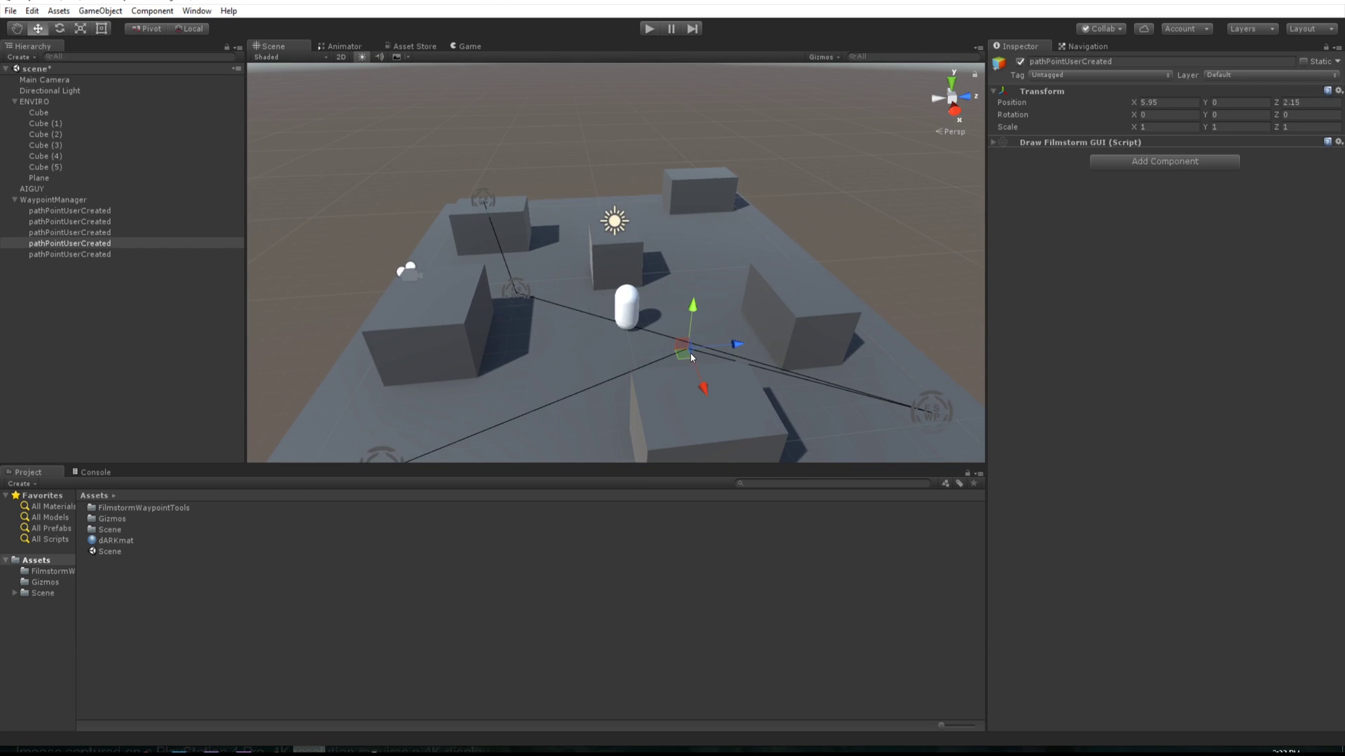
{"action": "left_click_drag", "start_coordinate": [686, 360], "coordinate": [863, 346]}
{"action": "right_click_drag", "start_coordinate": [740, 337], "coordinate": [777, 346]}
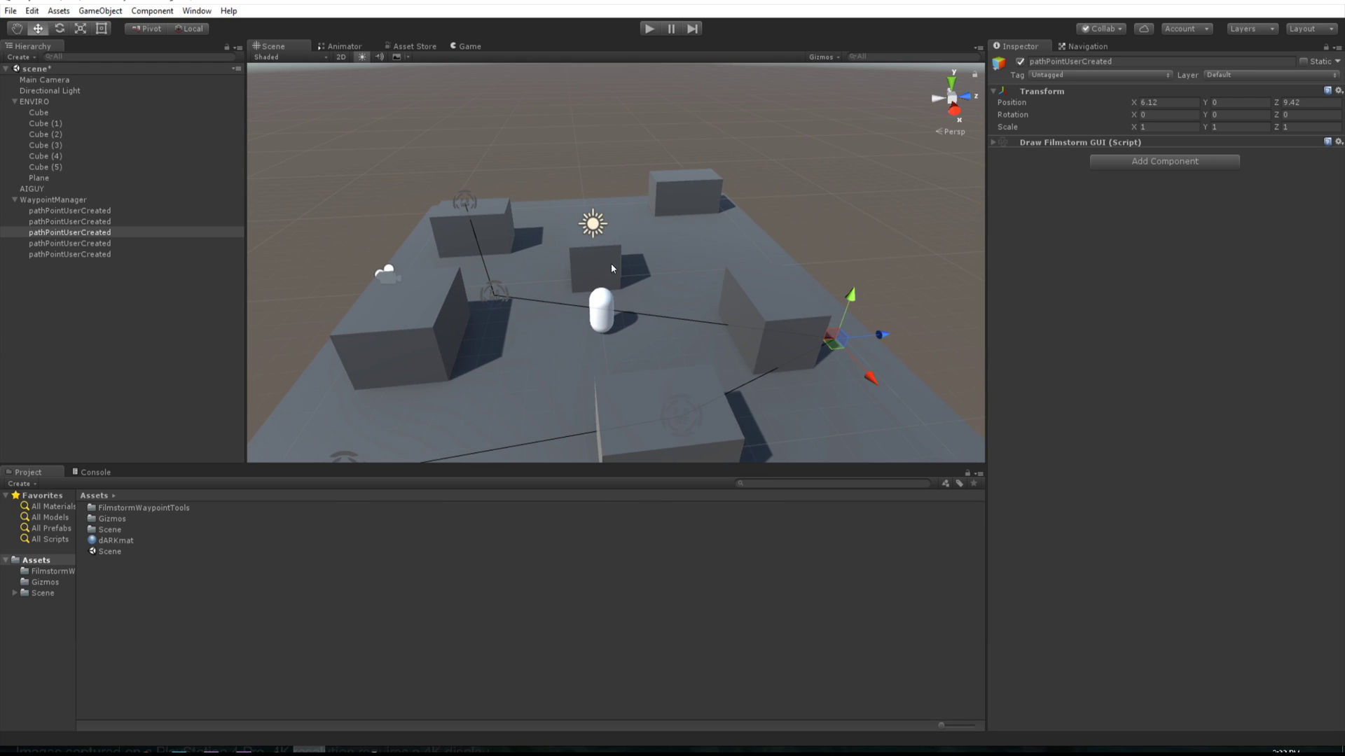
{"action": "scroll", "coordinate": [667, 274], "scroll_direction": "down", "scroll_amount": 1}
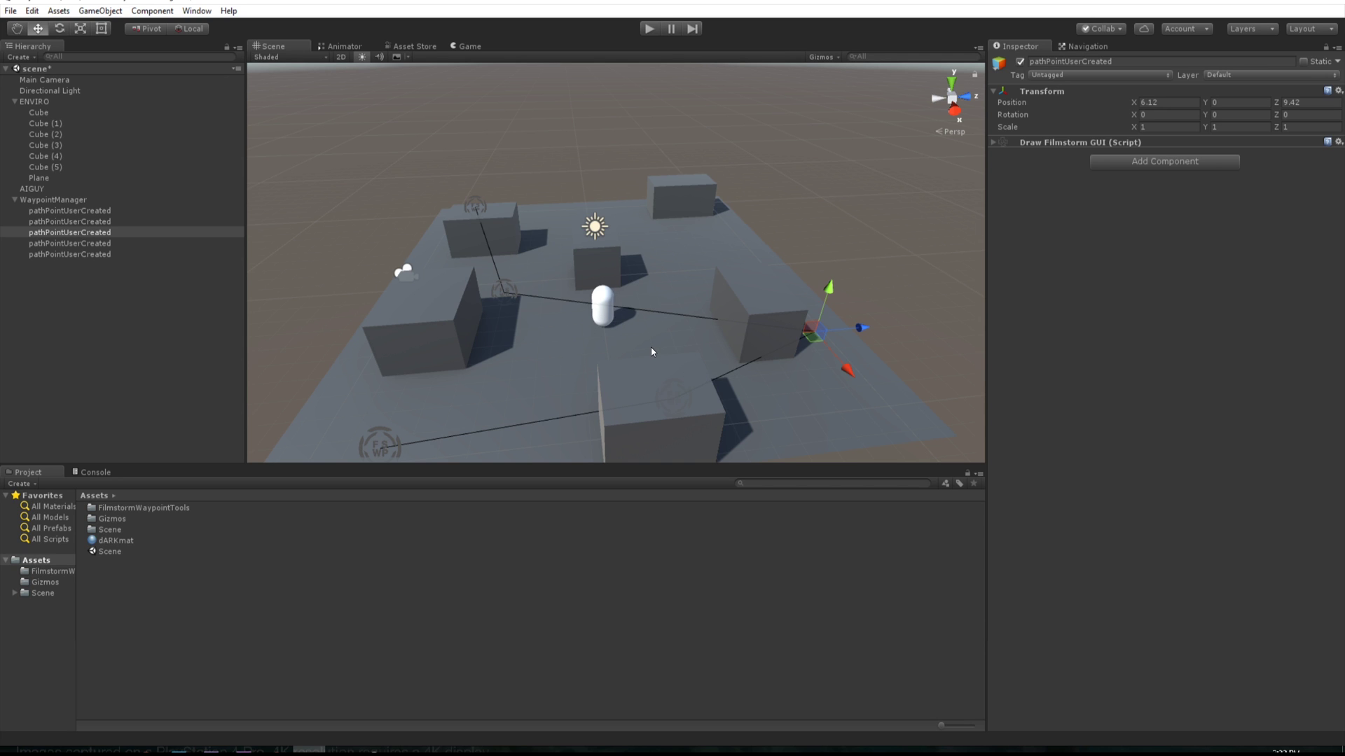
{"action": "scroll", "coordinate": [651, 351], "scroll_direction": "up", "scroll_amount": 2}
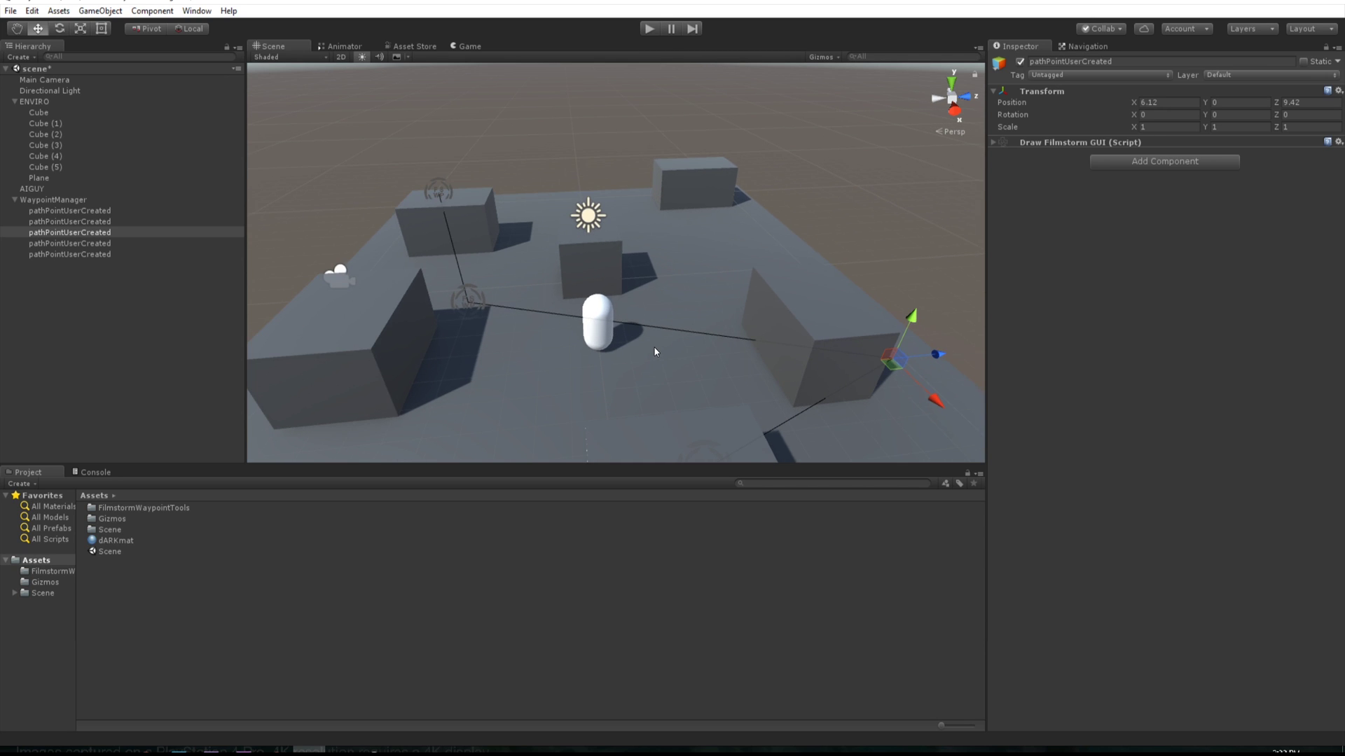
- Assign the WaypointManager object to the Waypoint Manager slot of AIGUY's AI_Brain script
{"action": "left_click", "coordinate": [36, 201]}
{"action": "left_click", "coordinate": [28, 189]}
{"action": "left_click", "coordinate": [14, 200]}
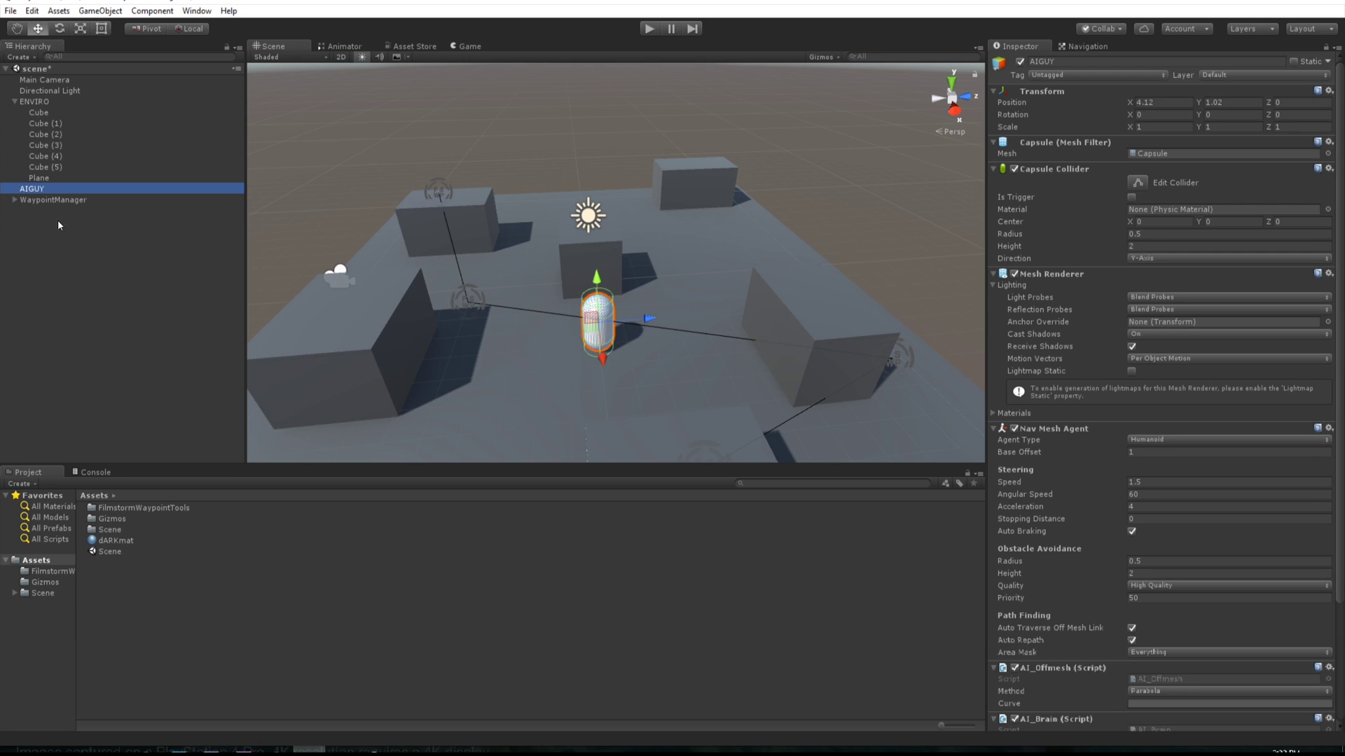
{"action": "scroll", "coordinate": [1040, 531], "scroll_direction": "down", "scroll_amount": 5}
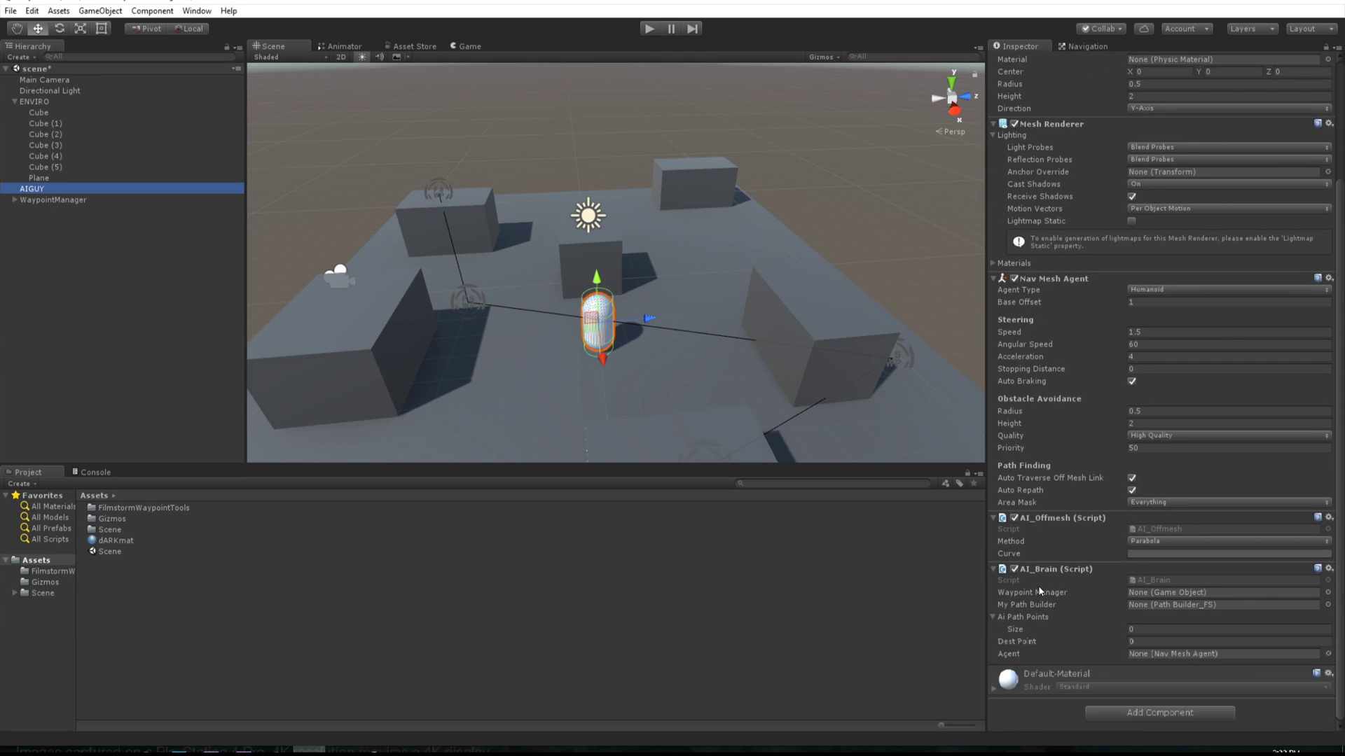
{"action": "left_click", "coordinate": [1027, 592]}
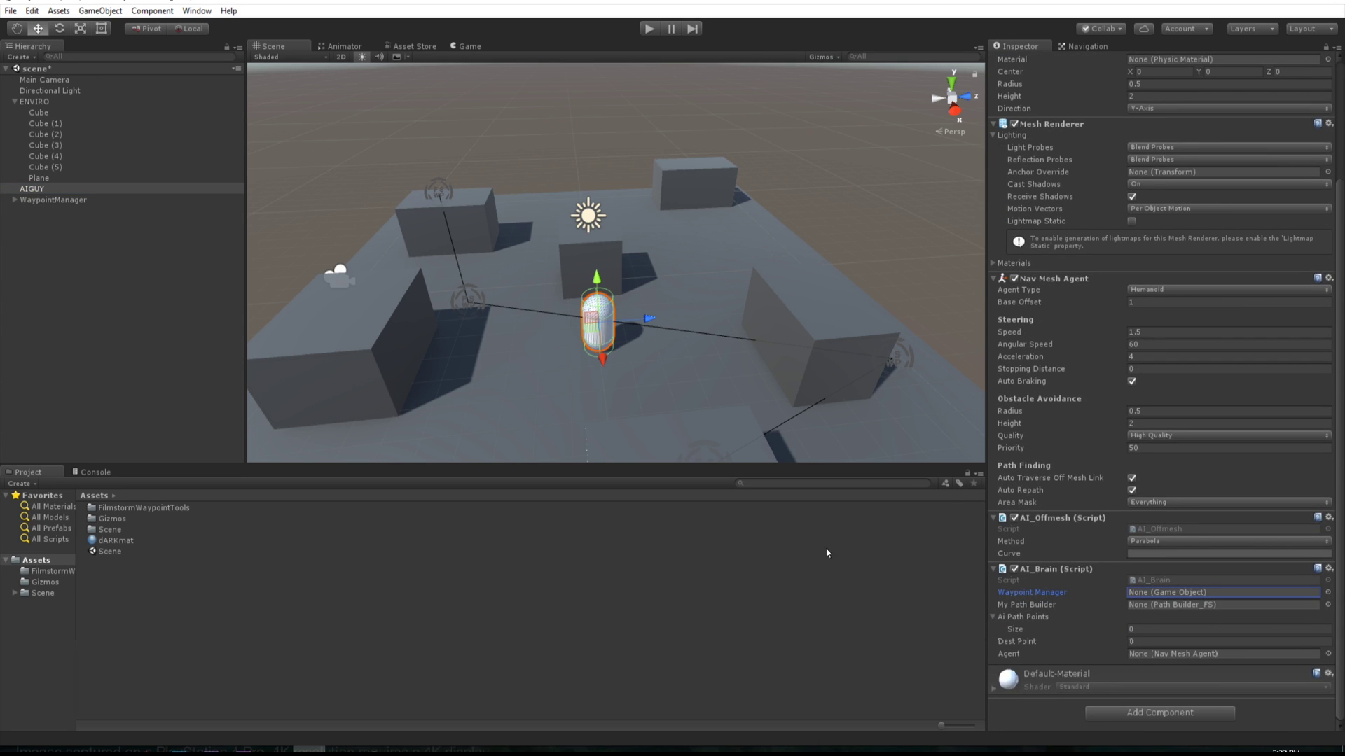
{"action": "left_click_drag", "start_coordinate": [32, 198], "coordinate": [1146, 592]}
- Raise the Main Camera to about Y 7.86 and tilt it down to an X rotation of about 41.65
{"action": "left_click", "coordinate": [341, 273]}
{"action": "left_click_drag", "start_coordinate": [318, 231], "coordinate": [293, 90]}
{"action": "scroll", "coordinate": [350, 105], "scroll_direction": "down", "scroll_amount": 3}
{"action": "key", "text": "e"}
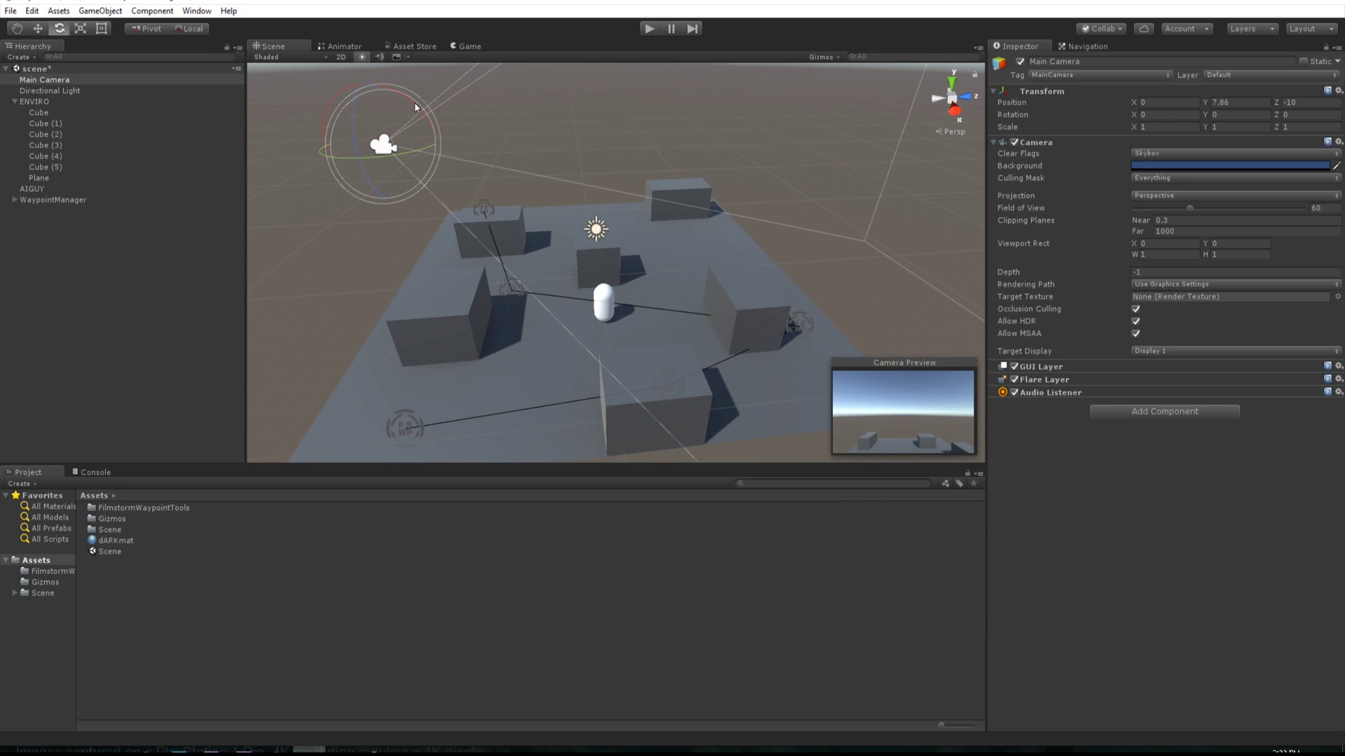
{"action": "left_click_drag", "start_coordinate": [416, 107], "coordinate": [430, 226]}
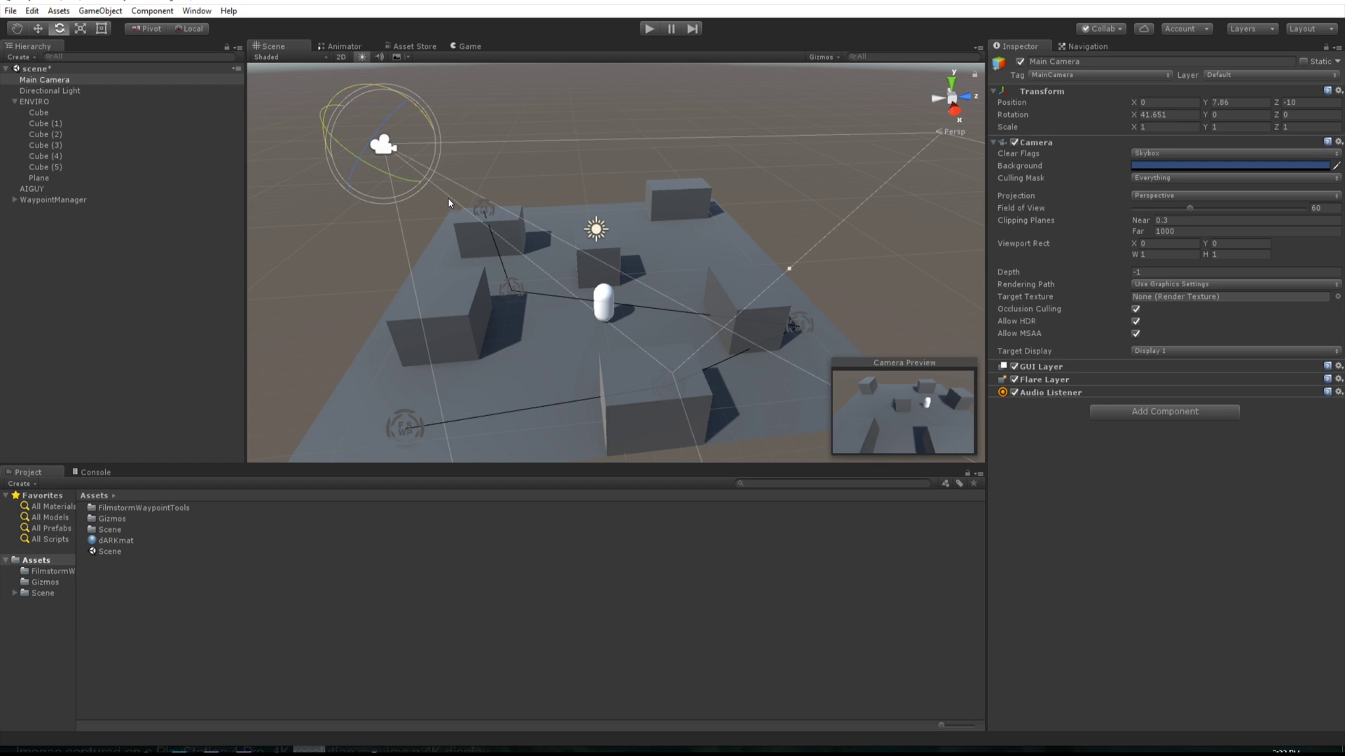
- Add the LookAt_Target script to the Main Camera with AIGUY as its target
{"action": "left_click", "coordinate": [1167, 411]}
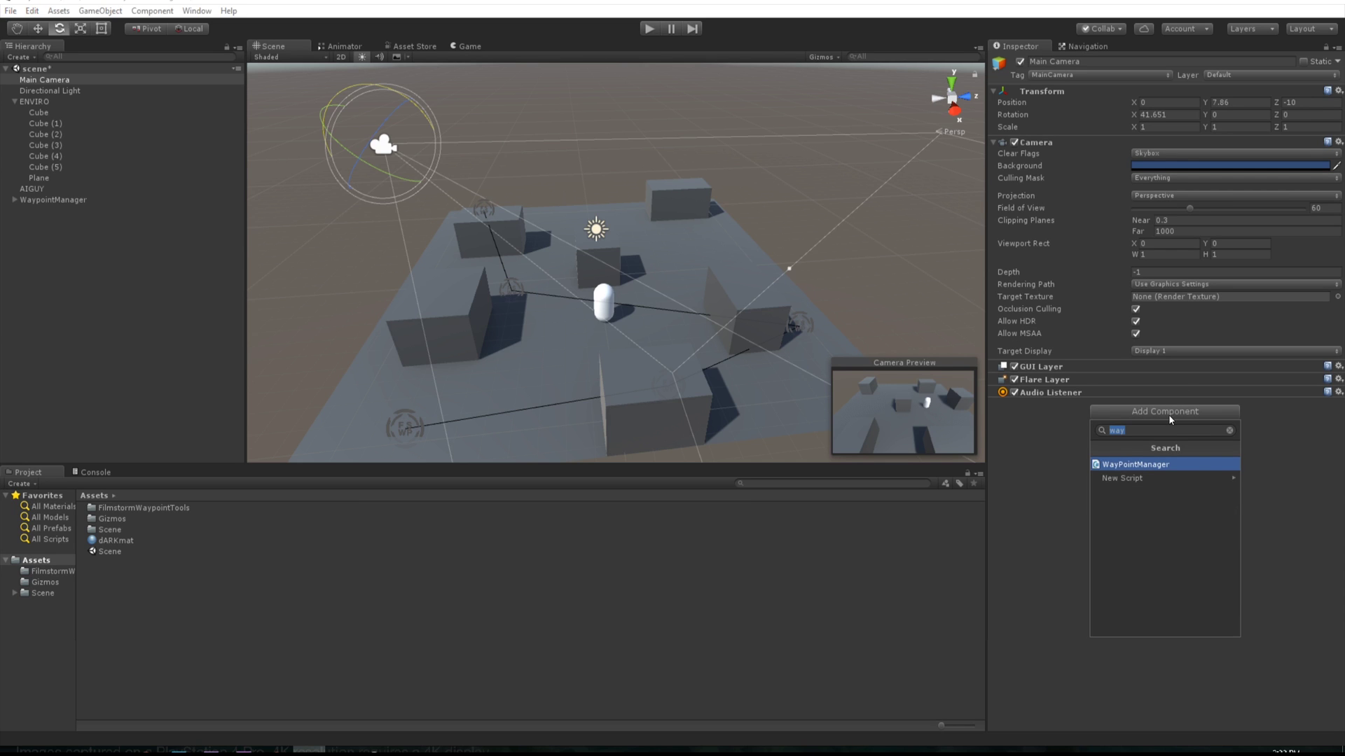
{"action": "key", "text": "Return"}
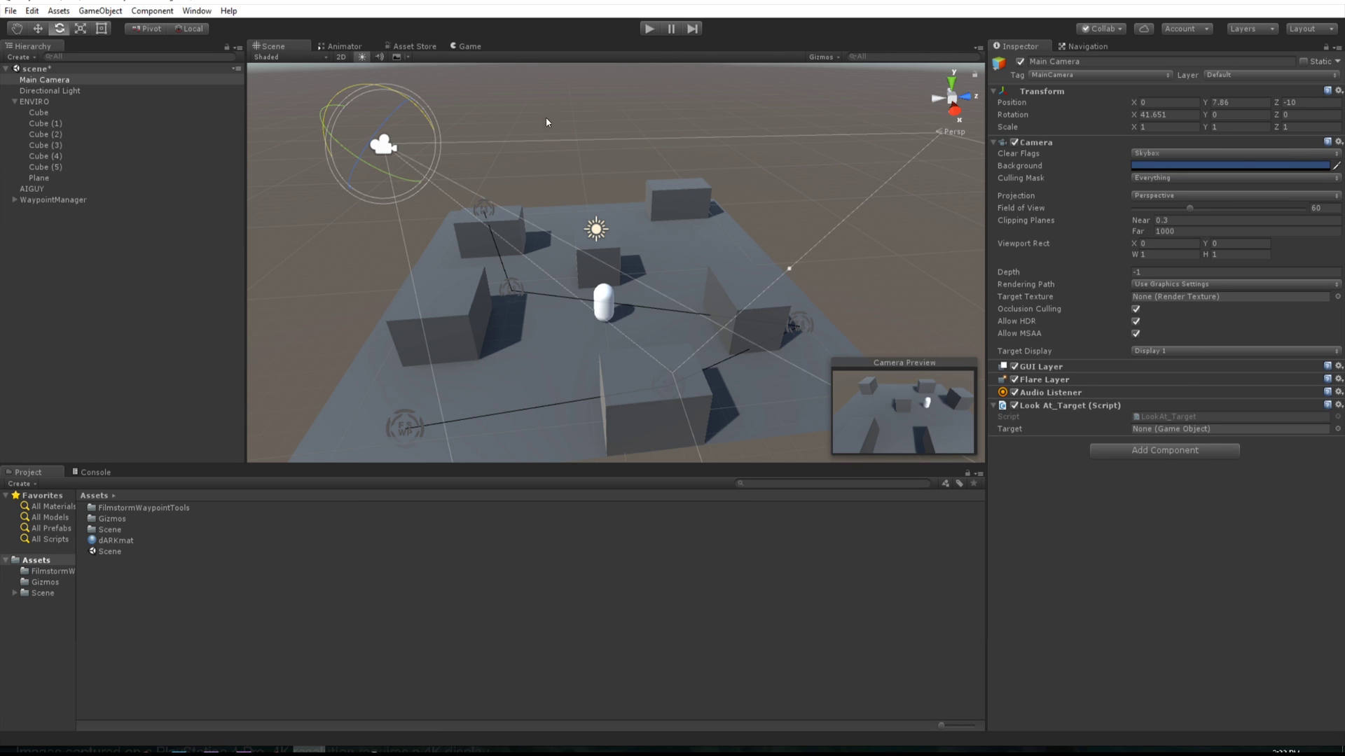
{"action": "left_click_drag", "start_coordinate": [35, 189], "coordinate": [1190, 429]}
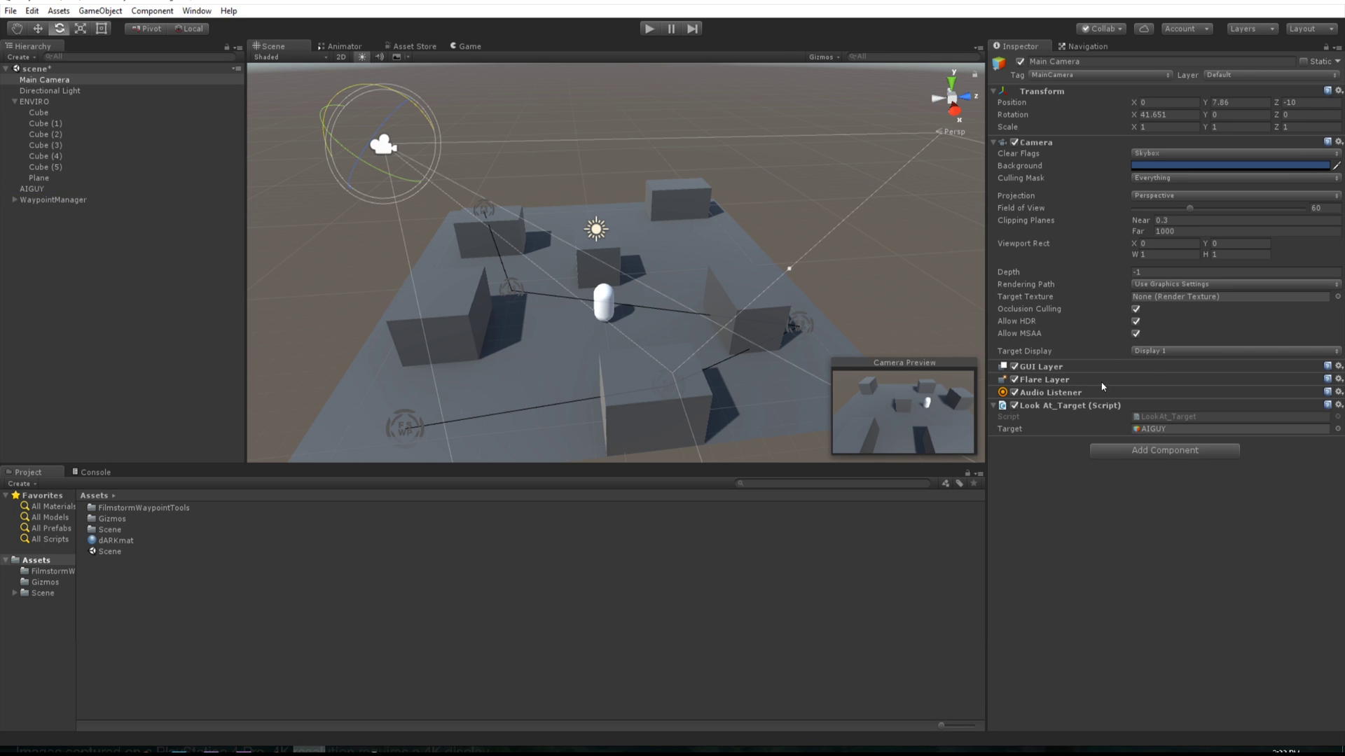
- Play the scene to watch the AI follow its waypoint path, and stop the playback
{"action": "left_click", "coordinate": [650, 30]}
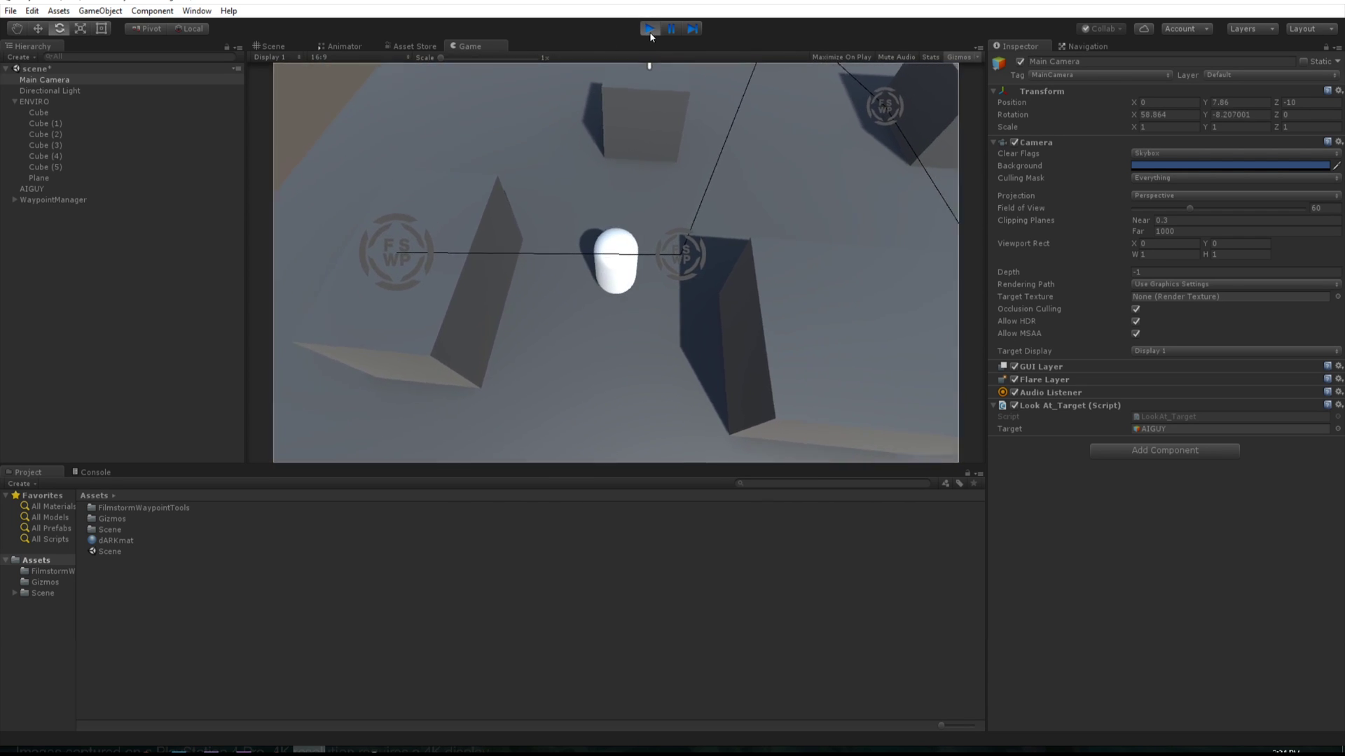
{"action": "left_click", "coordinate": [649, 29]}
{"action": "right_click_drag", "start_coordinate": [494, 261], "coordinate": [651, 249]}
{"action": "key", "text": "w"}
{"action": "key", "text": "a"}
- Create an empty GameObject and move it to about X -6.39, Z 4.94
{"action": "left_click", "coordinate": [59, 288]}
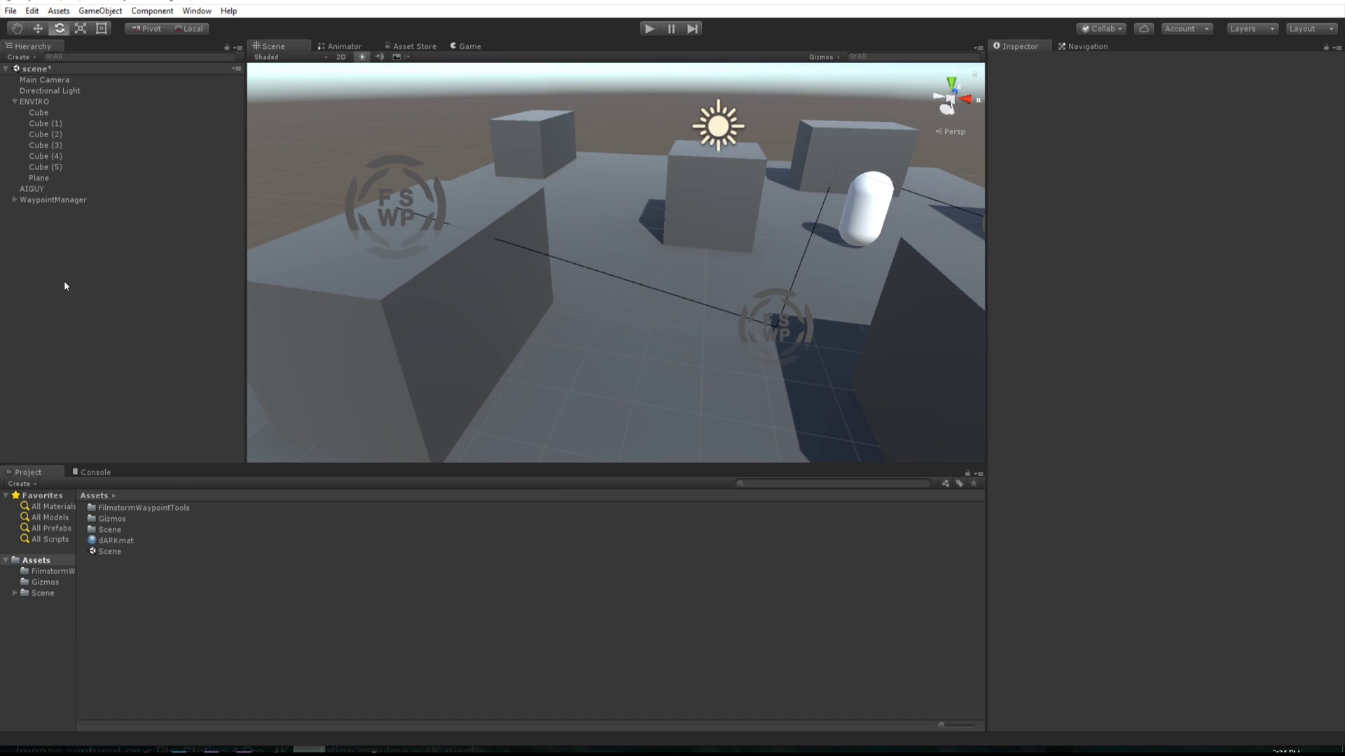
{"action": "right_click", "coordinate": [65, 270]}
{"action": "left_click", "coordinate": [116, 381]}
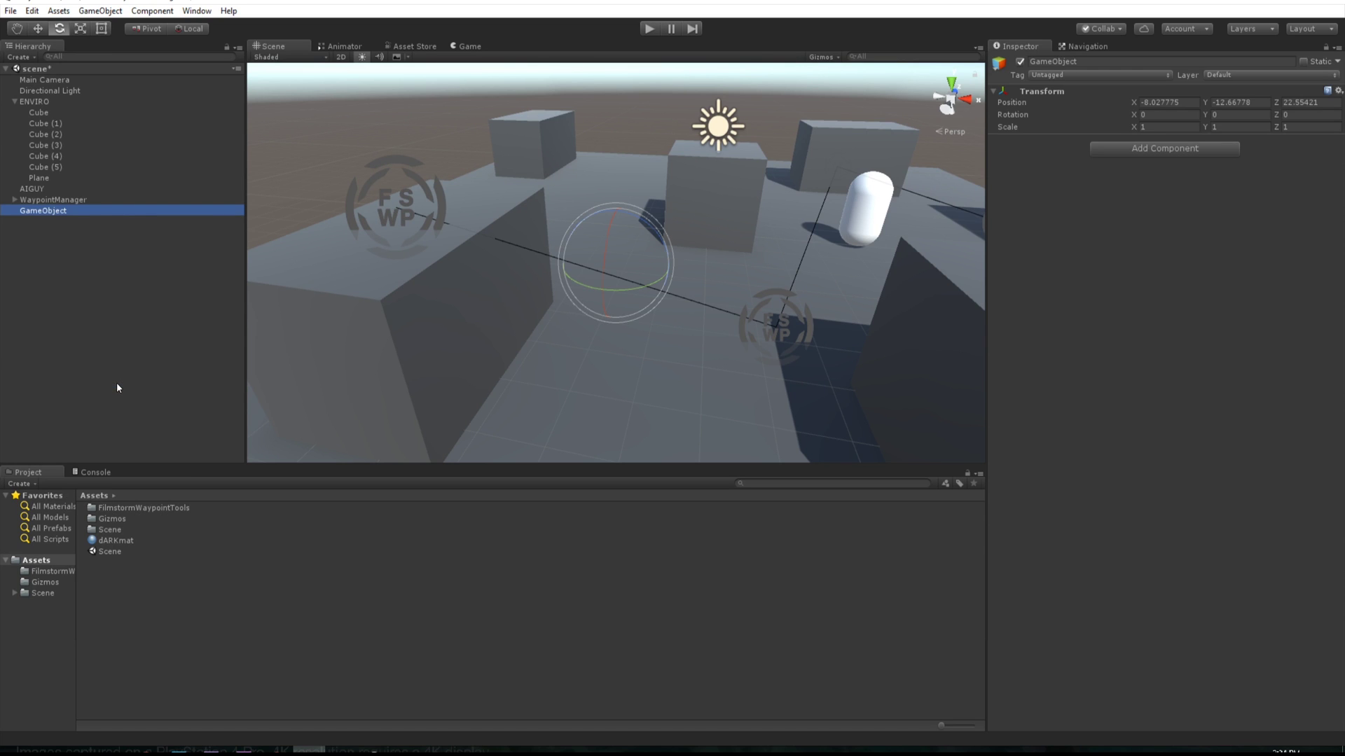
{"action": "key", "text": "w"}
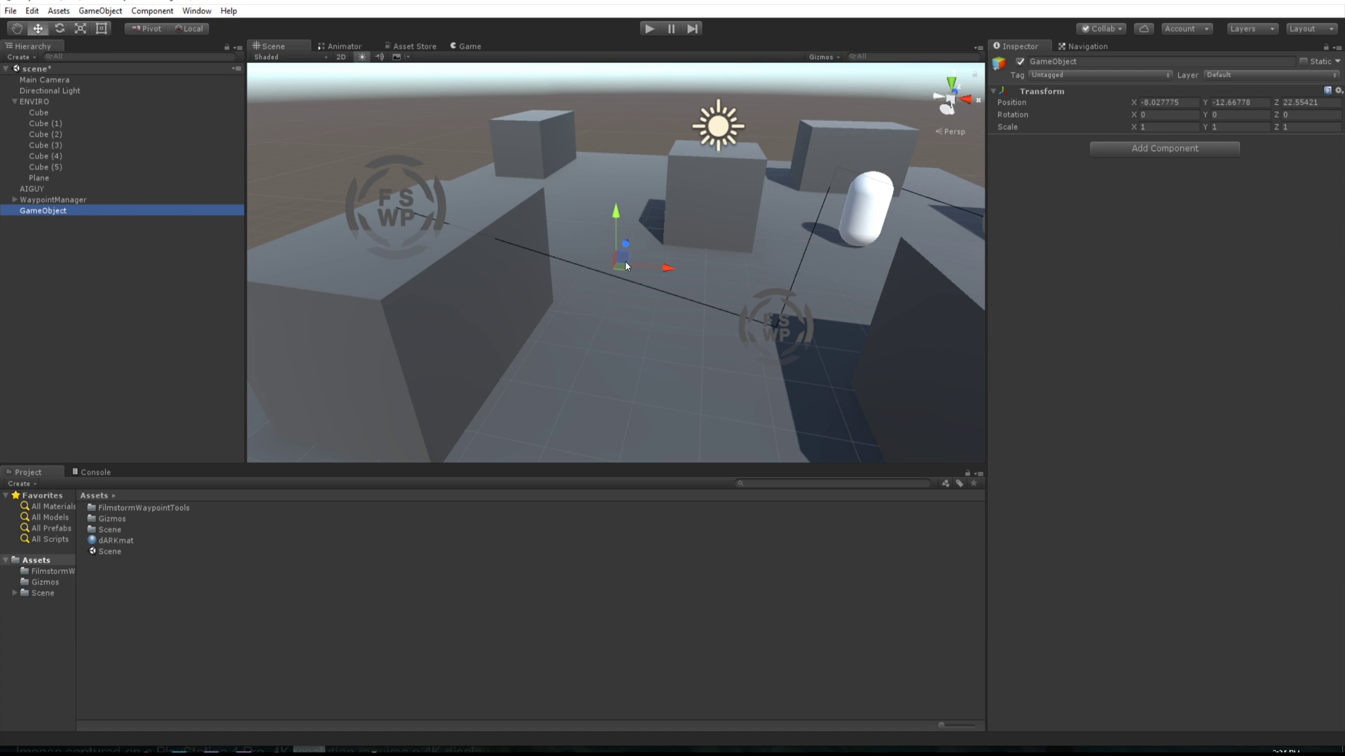
{"action": "left_click_drag", "start_coordinate": [625, 265], "coordinate": [624, 304]}
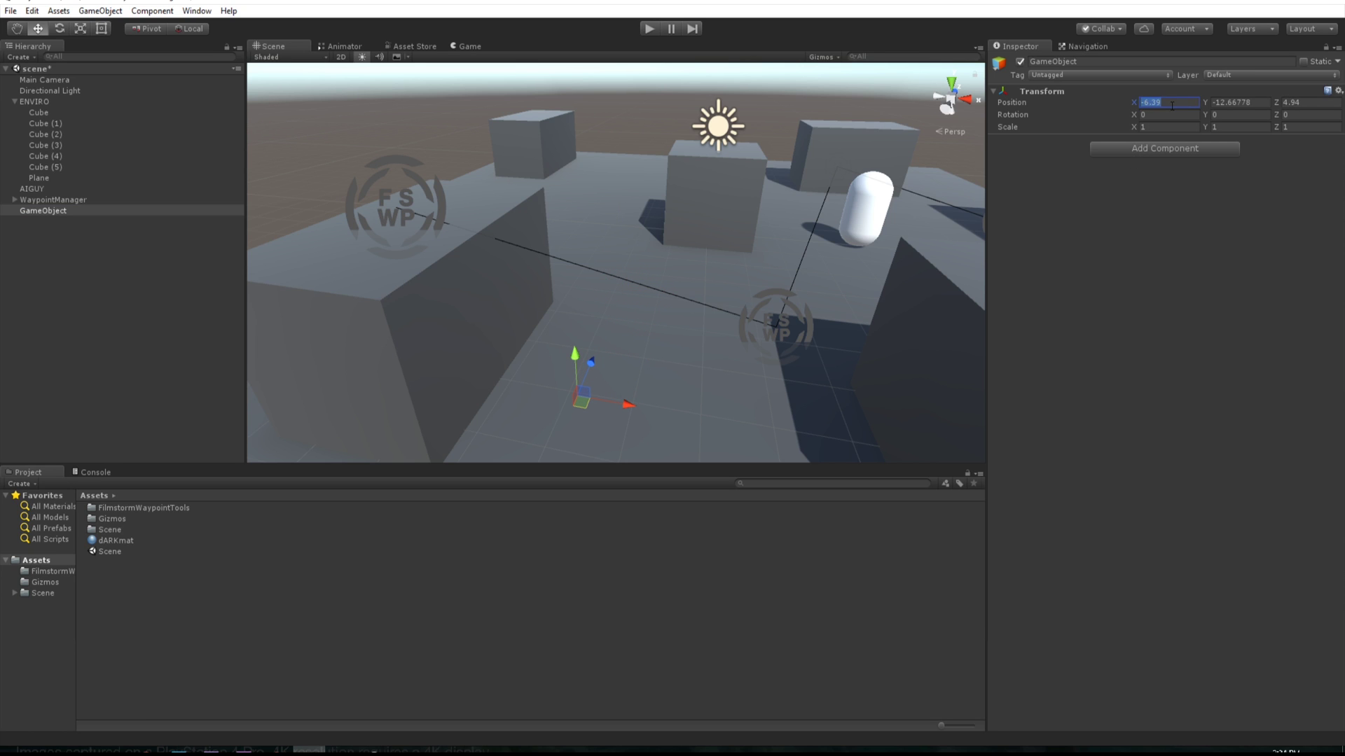
- Reset the empty GameObject's position to 0, 0, 0 and move it to about X -1.98, Z -6.39
{"action": "type", "text": "0"}
{"action": "key", "text": "Tab"}
{"action": "type", "text": "0"}
{"action": "key", "text": "Tab"}
{"action": "type", "text": "0"}
{"action": "left_click_drag", "start_coordinate": [564, 377], "coordinate": [562, 378]}
{"action": "right_click_drag", "start_coordinate": [564, 376], "coordinate": [616, 303]}
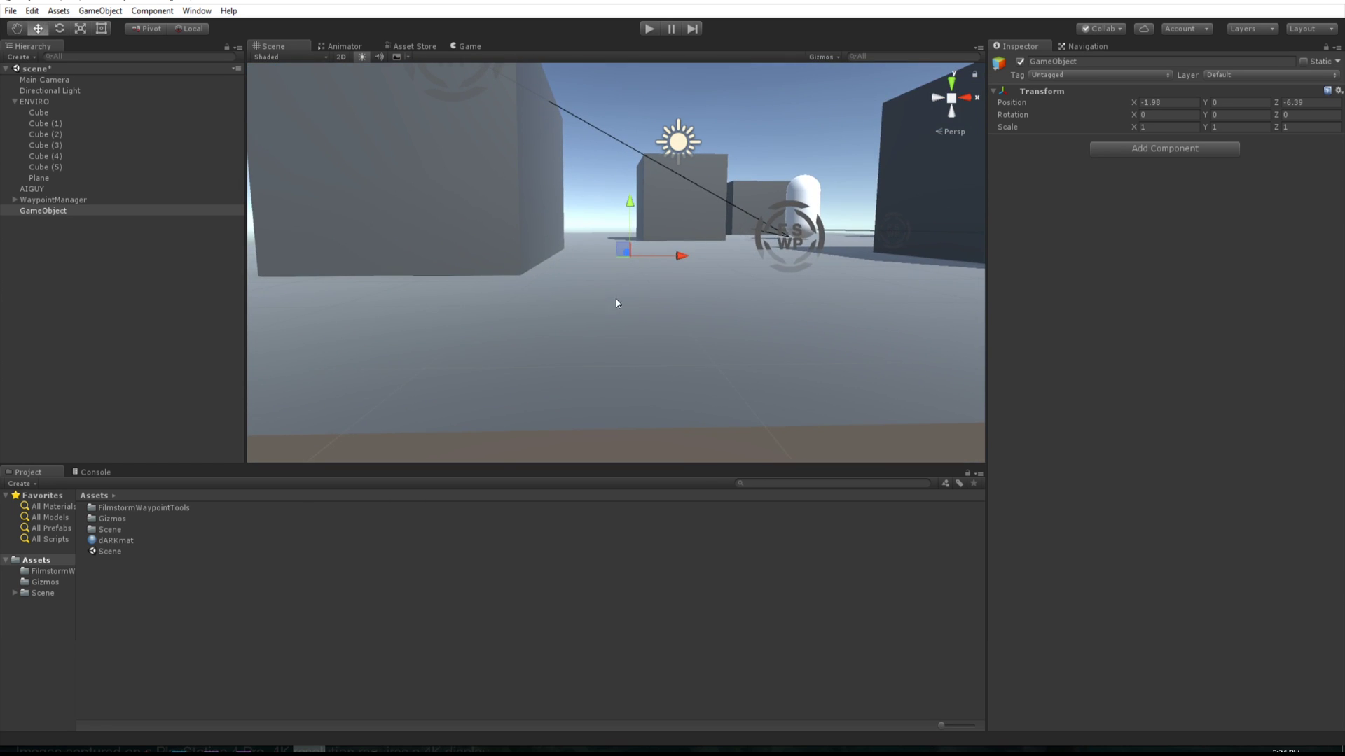
- Create a second empty GameObject at the top level of the scene
{"action": "left_click_drag", "start_coordinate": [616, 303], "coordinate": [454, 226], "text": "alt"}
{"action": "right_click", "coordinate": [42, 249]}
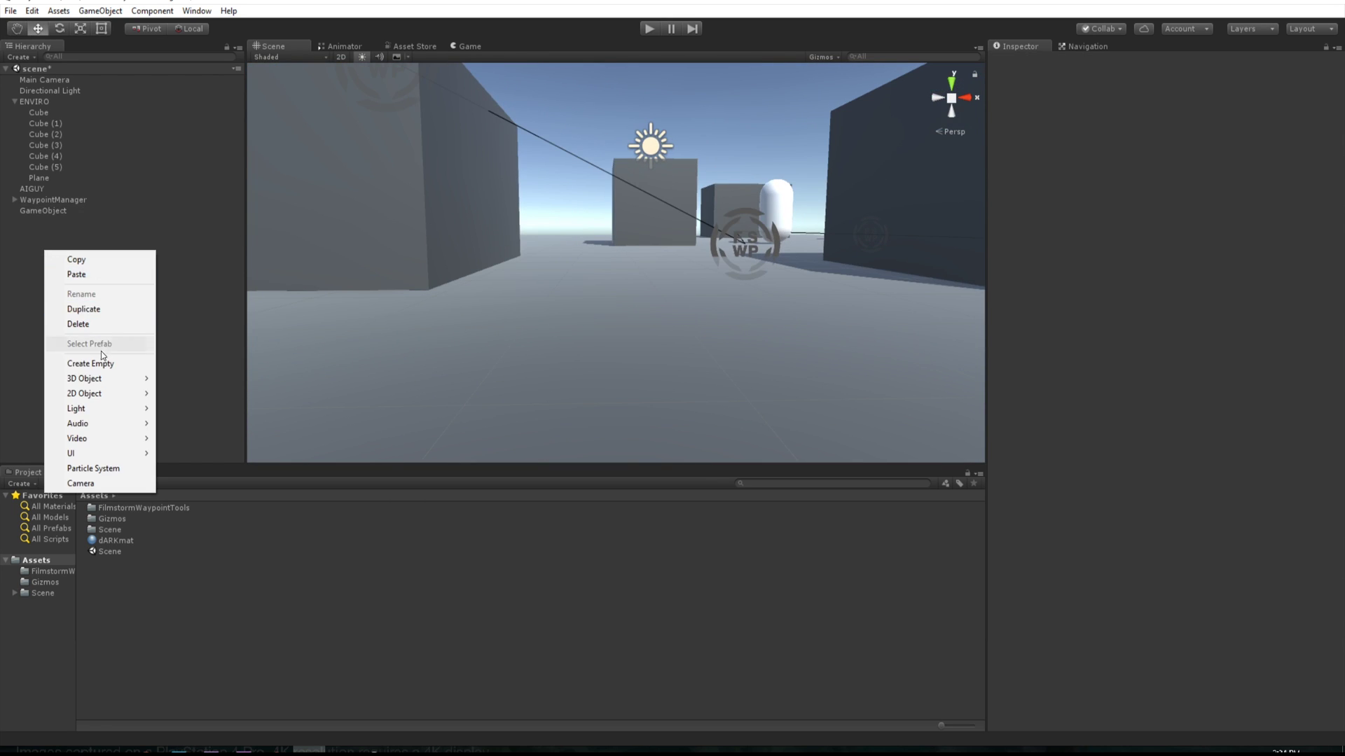
{"action": "left_click", "coordinate": [101, 360]}
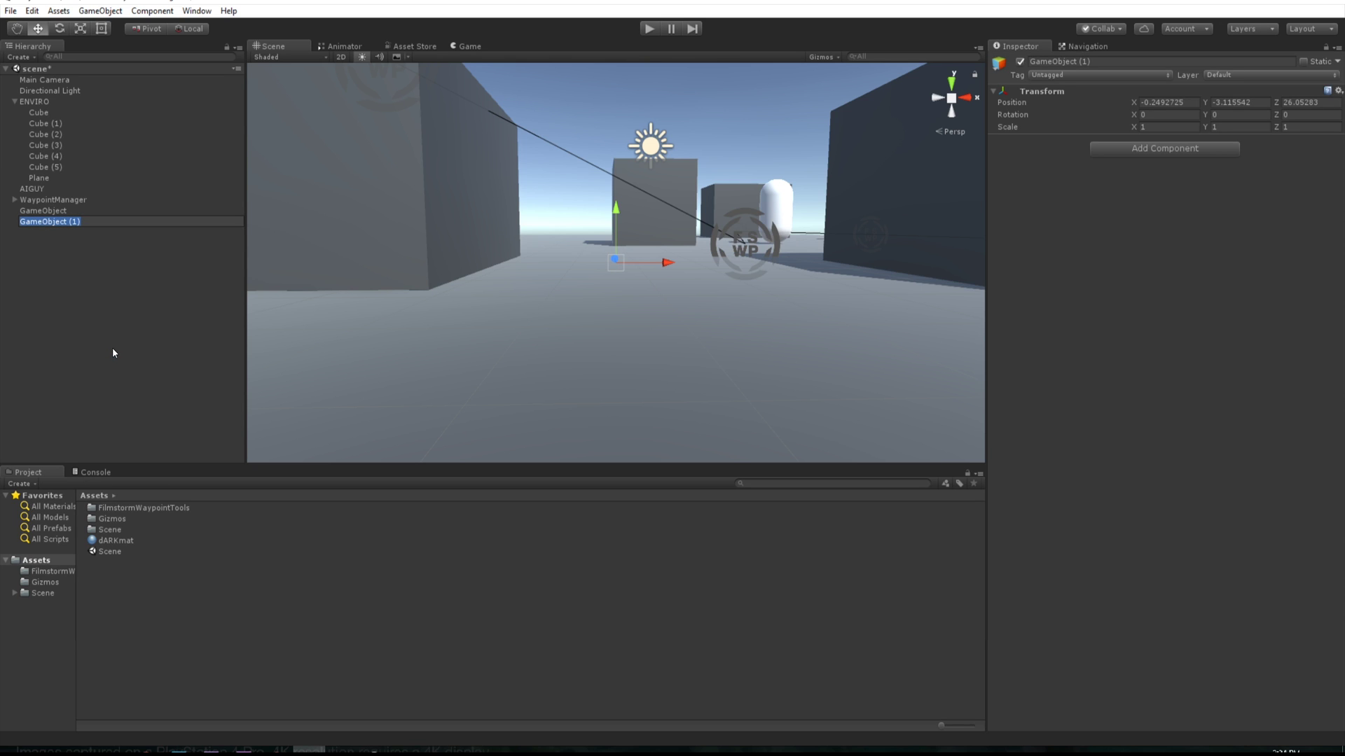
- Rename the new empty GameObject as OFFLINK_JUMP and set its position to 0, 0, 0
{"action": "type", "text": "OFFLINK_JUMP"}
{"action": "key", "text": "Return"}
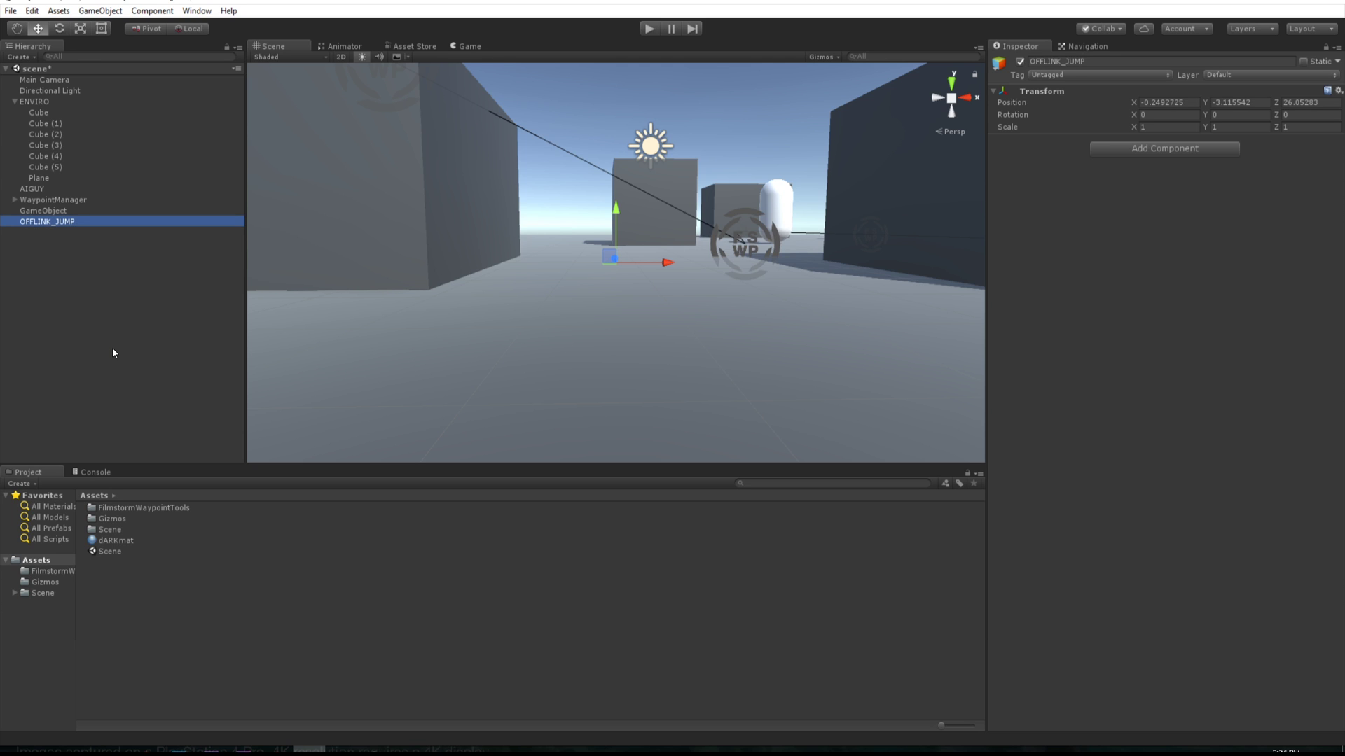
{"action": "left_click", "coordinate": [1177, 104]}
{"action": "type", "text": "0"}
{"action": "key", "text": "Tab"}
{"action": "type", "text": "0"}
{"action": "key", "text": "Tab"}
{"action": "type", "text": "0"}
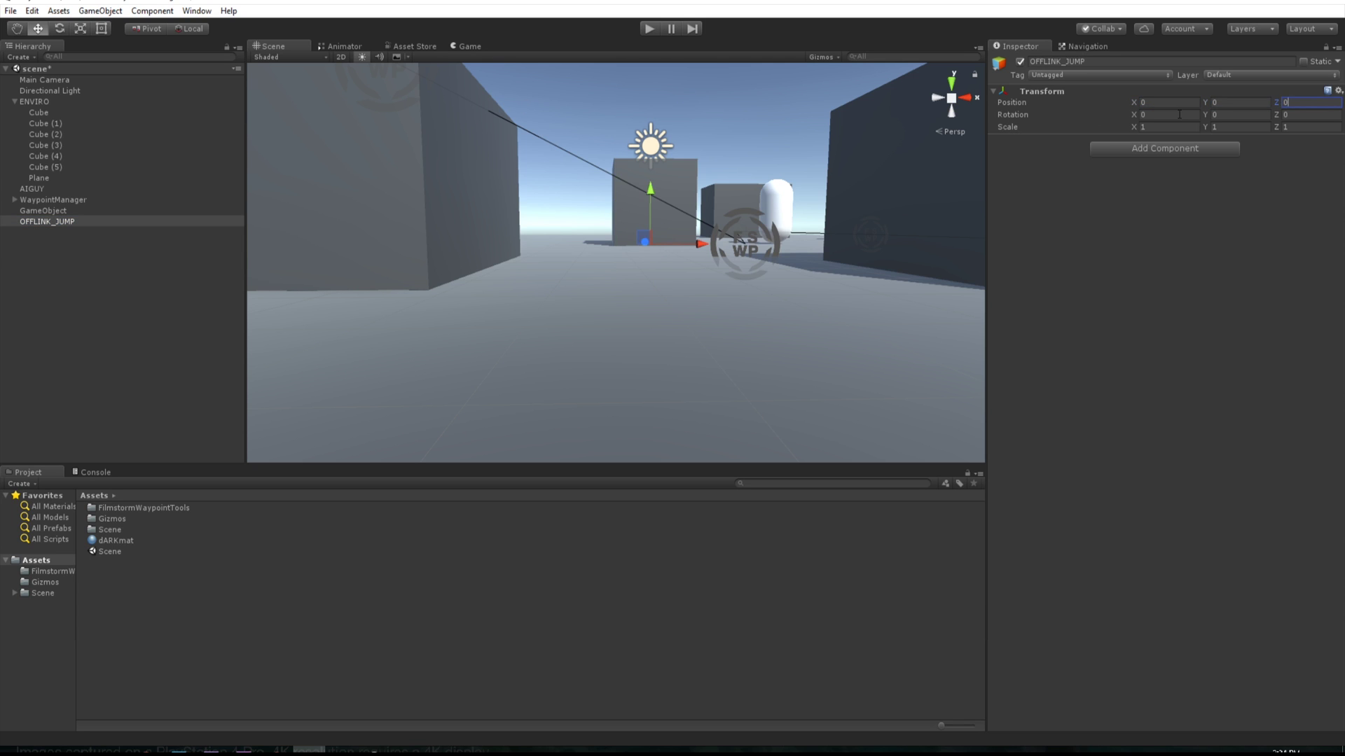
- Copy the first empty GameObject's transform values onto OFFLINK_JUMP and make that GameObject a child of OFFLINK_JUMP
{"action": "left_click", "coordinate": [43, 211]}
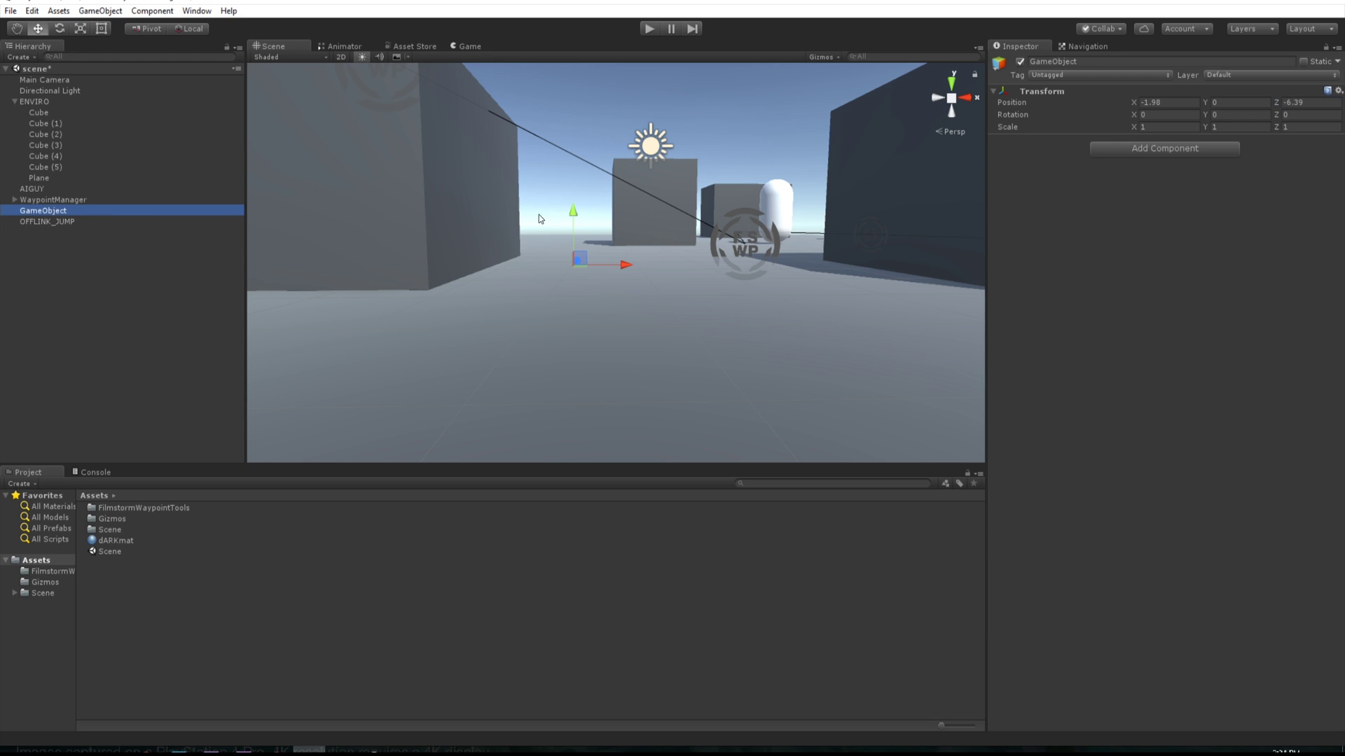
{"action": "right_click", "coordinate": [1068, 103]}
{"action": "left_click", "coordinate": [1135, 150]}
{"action": "left_click", "coordinate": [47, 222]}
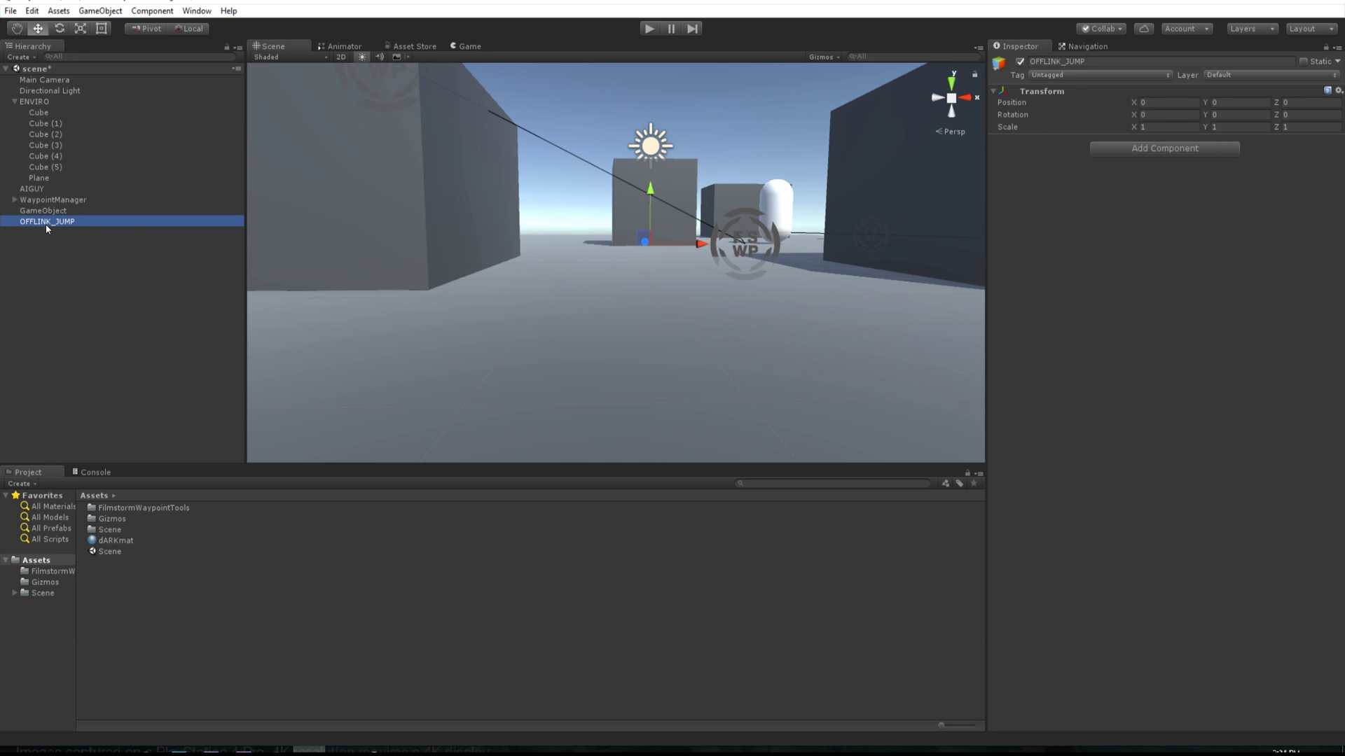
{"action": "right_click", "coordinate": [1082, 106]}
{"action": "left_click", "coordinate": [1121, 181]}
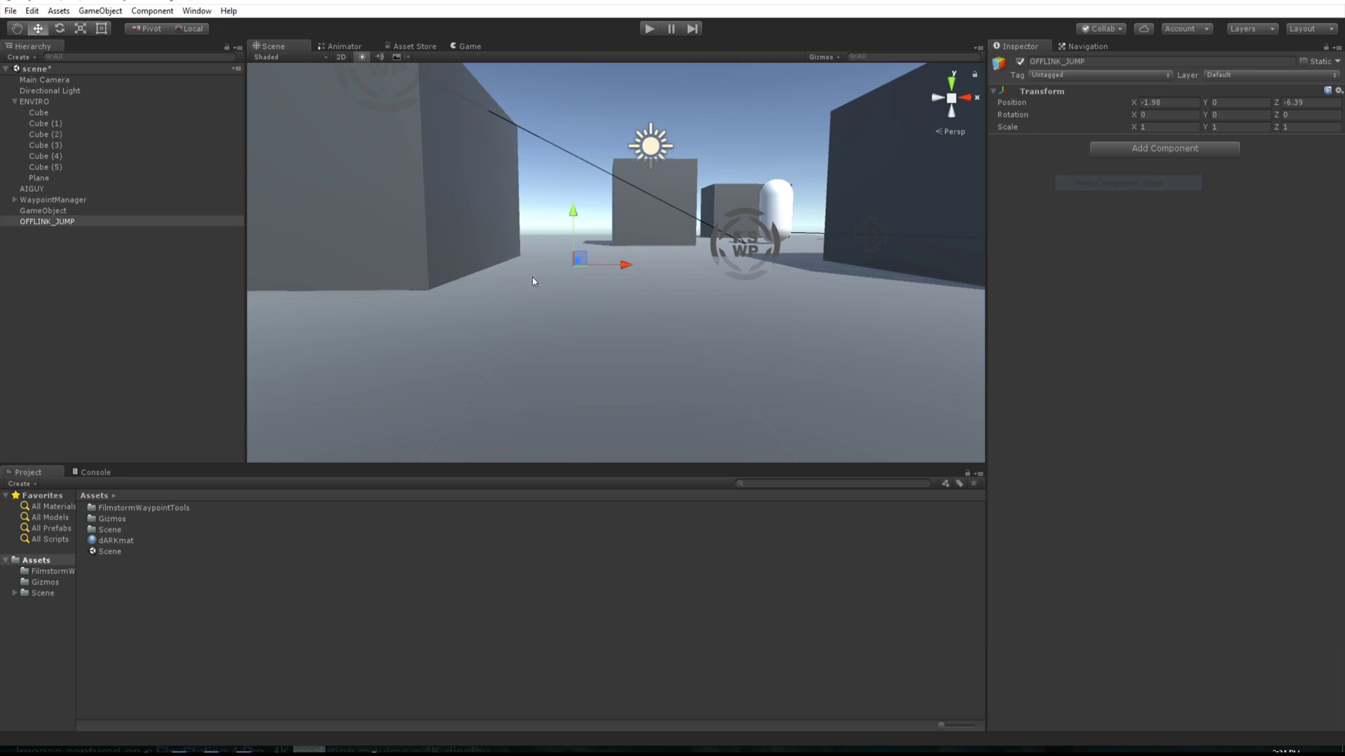
{"action": "left_click_drag", "start_coordinate": [28, 210], "coordinate": [69, 223]}
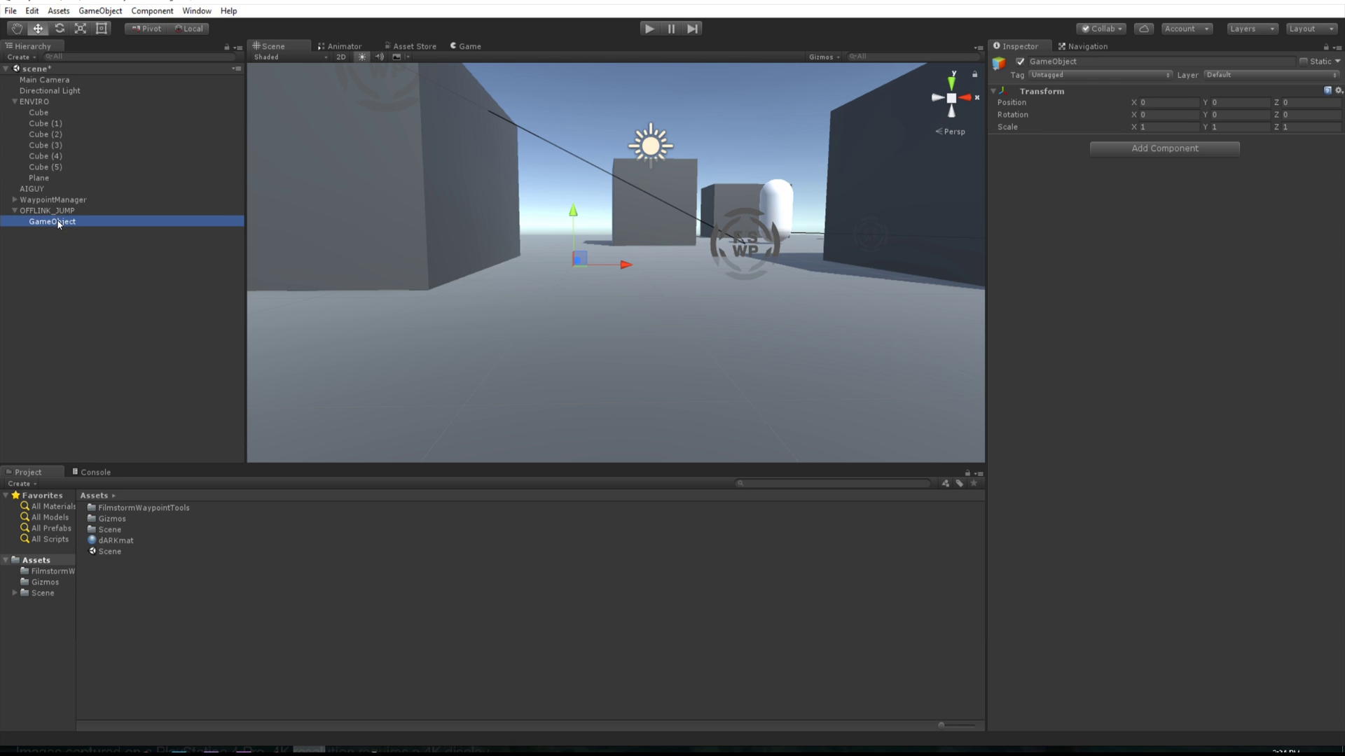
- Rename the child of OFFLINK_JUMP as 1, duplicate it, and name the copy 2
{"action": "middle_click_drag", "start_coordinate": [514, 246], "coordinate": [483, 297]}
{"action": "right_click_drag", "start_coordinate": [484, 297], "coordinate": [462, 332]}
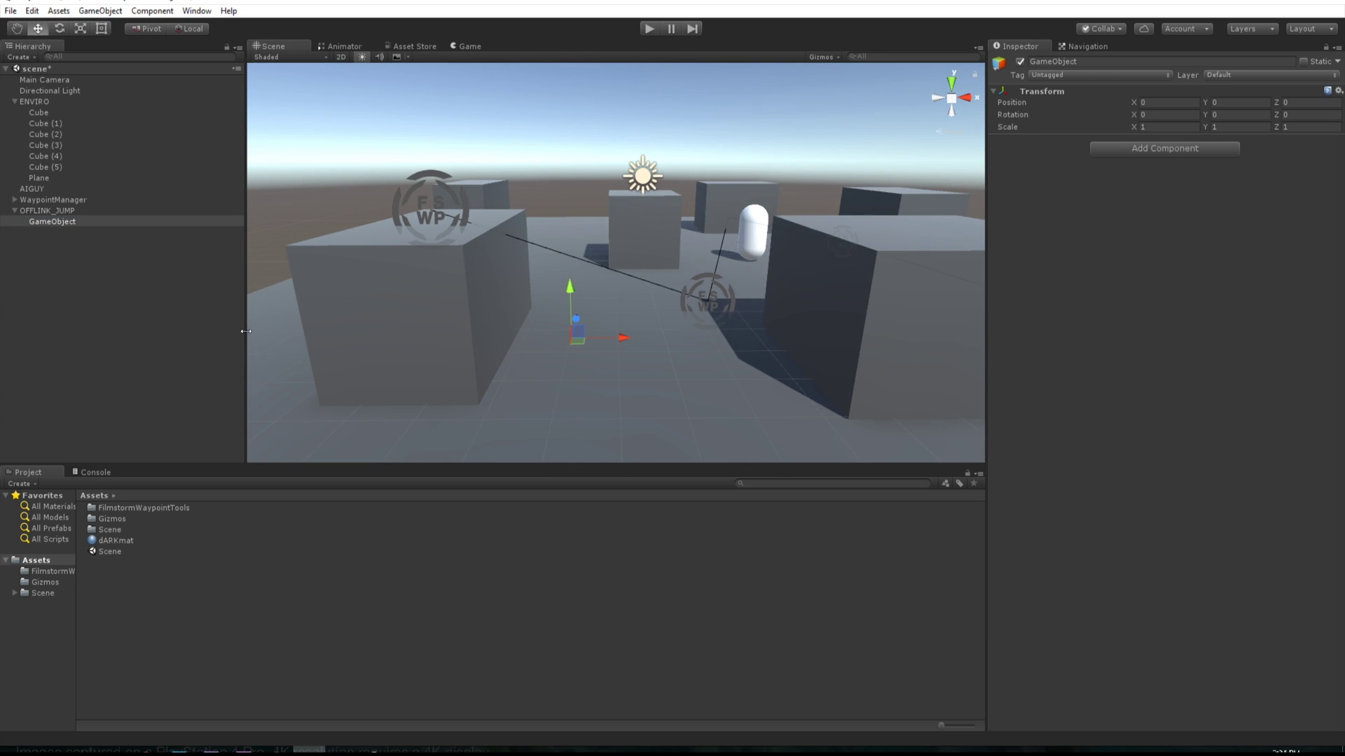
{"action": "left_click", "coordinate": [53, 222]}
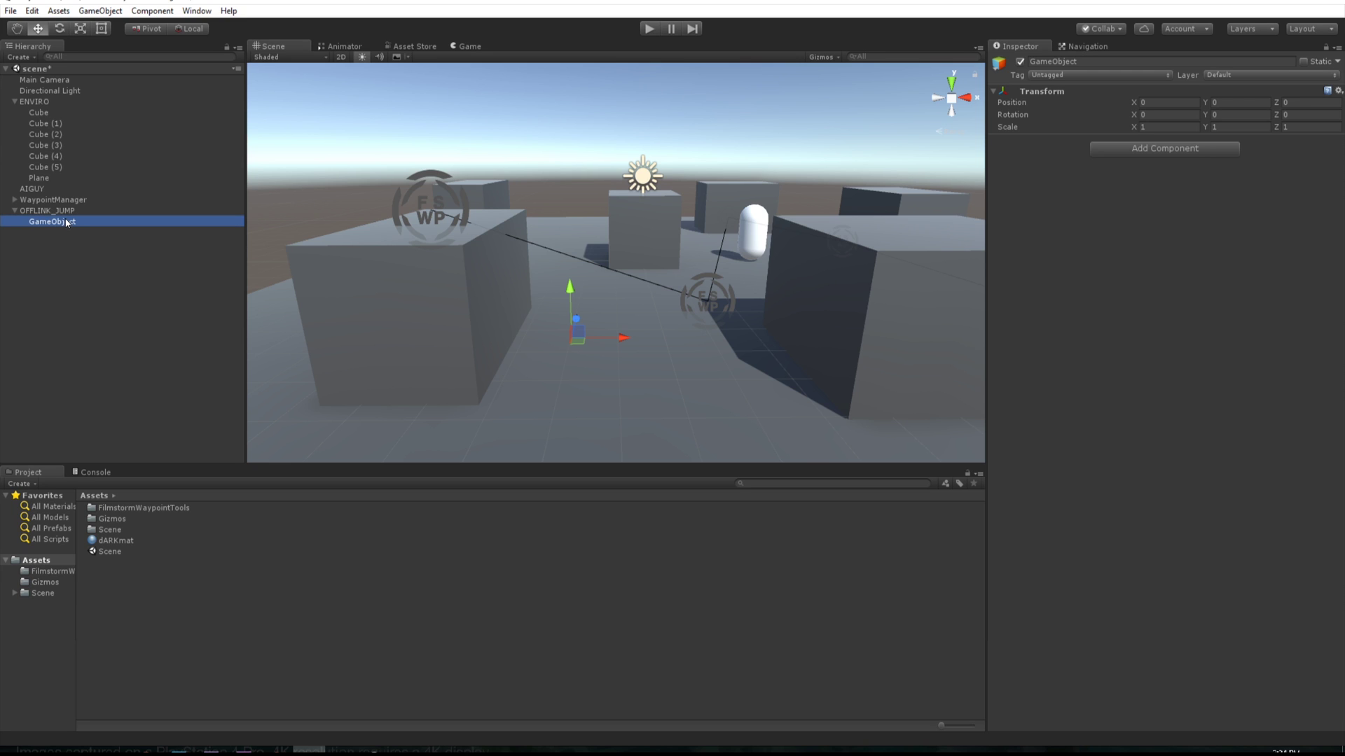
{"action": "left_click", "coordinate": [66, 223]}
{"action": "type", "text": "1"}
{"action": "key", "text": "Return"}
{"action": "key", "text": "ctrl+d"}
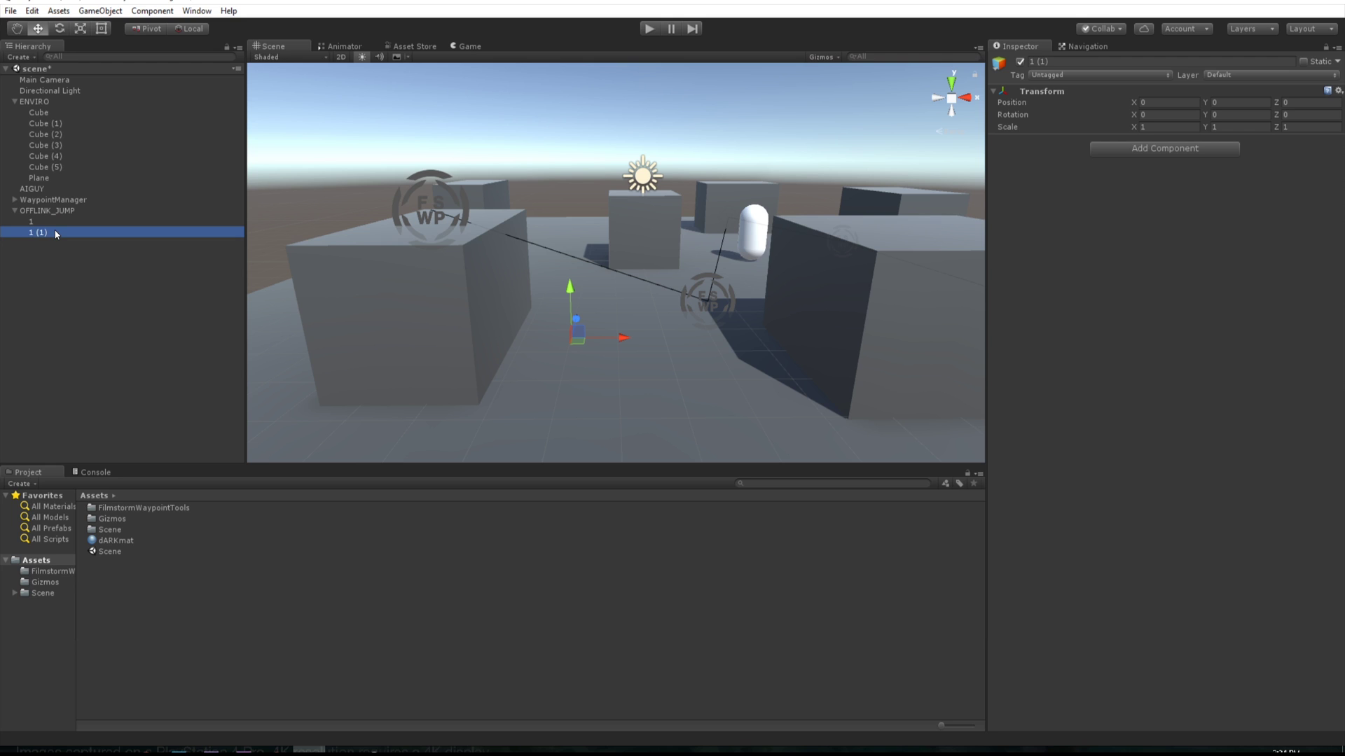
{"action": "left_click", "coordinate": [56, 233]}
{"action": "type", "text": "2"}
{"action": "key", "text": "Return"}
- Move child object 2 up onto the neighbouring box, to about X -1.92, Y 2.44, Z 0
{"action": "key", "text": "Up"}
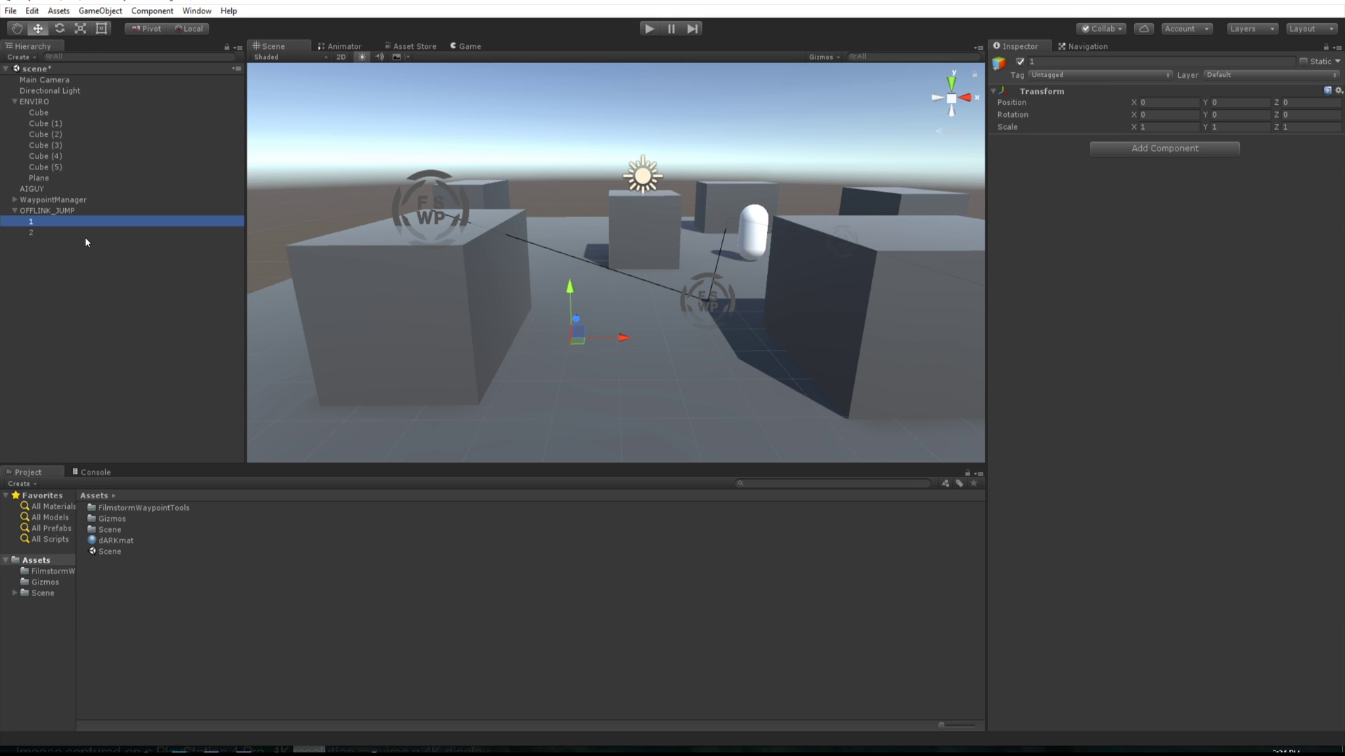
{"action": "key", "text": "Down"}
{"action": "left_click_drag", "start_coordinate": [566, 334], "coordinate": [587, 329]}
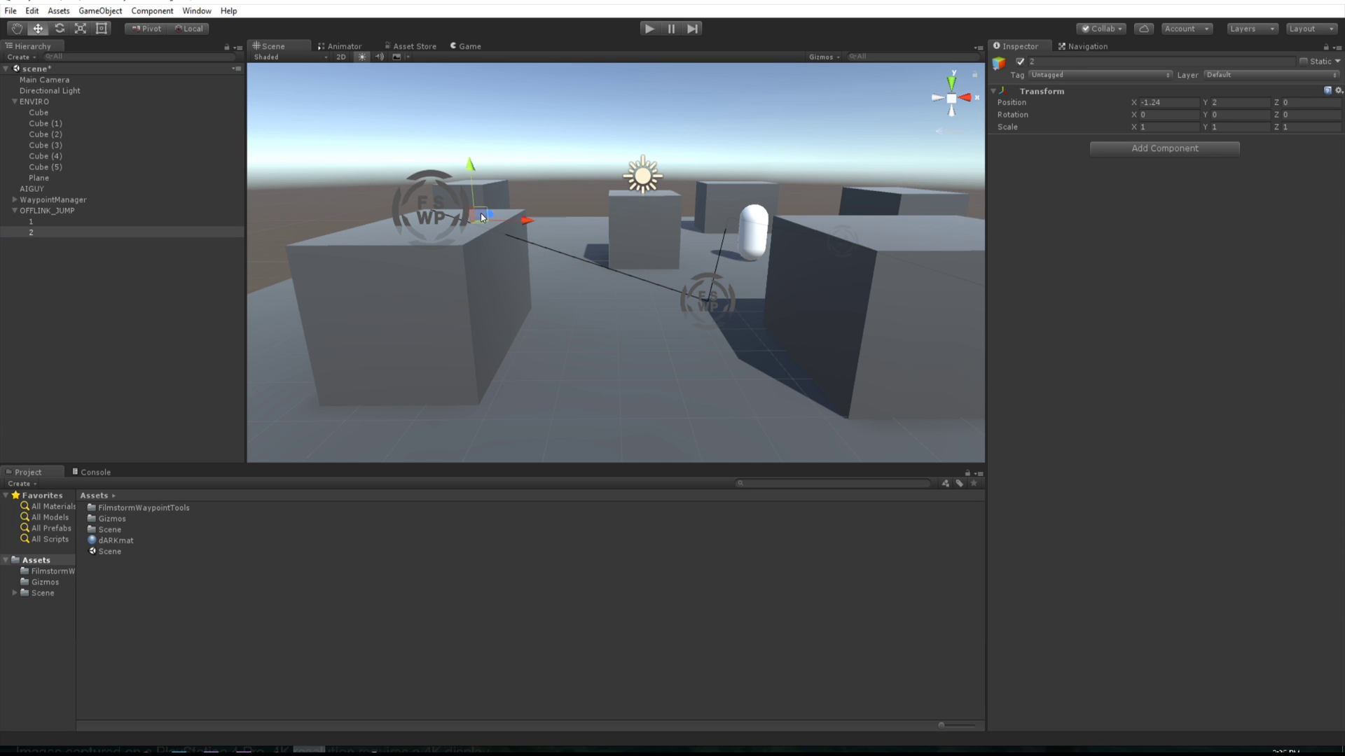
{"action": "left_click_drag", "start_coordinate": [481, 213], "coordinate": [473, 215]}
{"action": "key", "text": "a"}
{"action": "right_click_drag", "start_coordinate": [474, 215], "coordinate": [536, 191]}
{"action": "key", "text": "q"}
{"action": "key", "text": "s"}
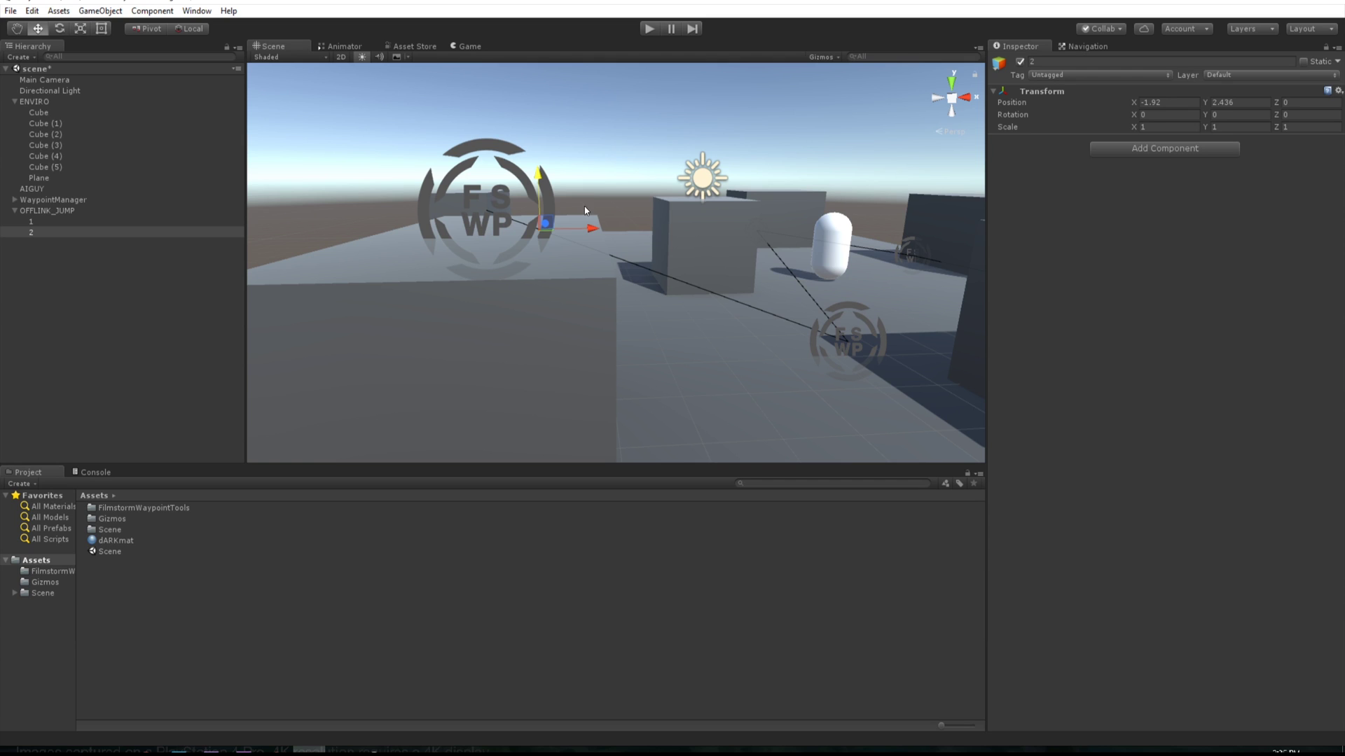
- Show the baked navmesh and shift child object 2 further along the X axis over the box's top
{"action": "left_click", "coordinate": [1098, 48]}
{"action": "scroll", "coordinate": [652, 231], "scroll_direction": "down", "scroll_amount": 5}
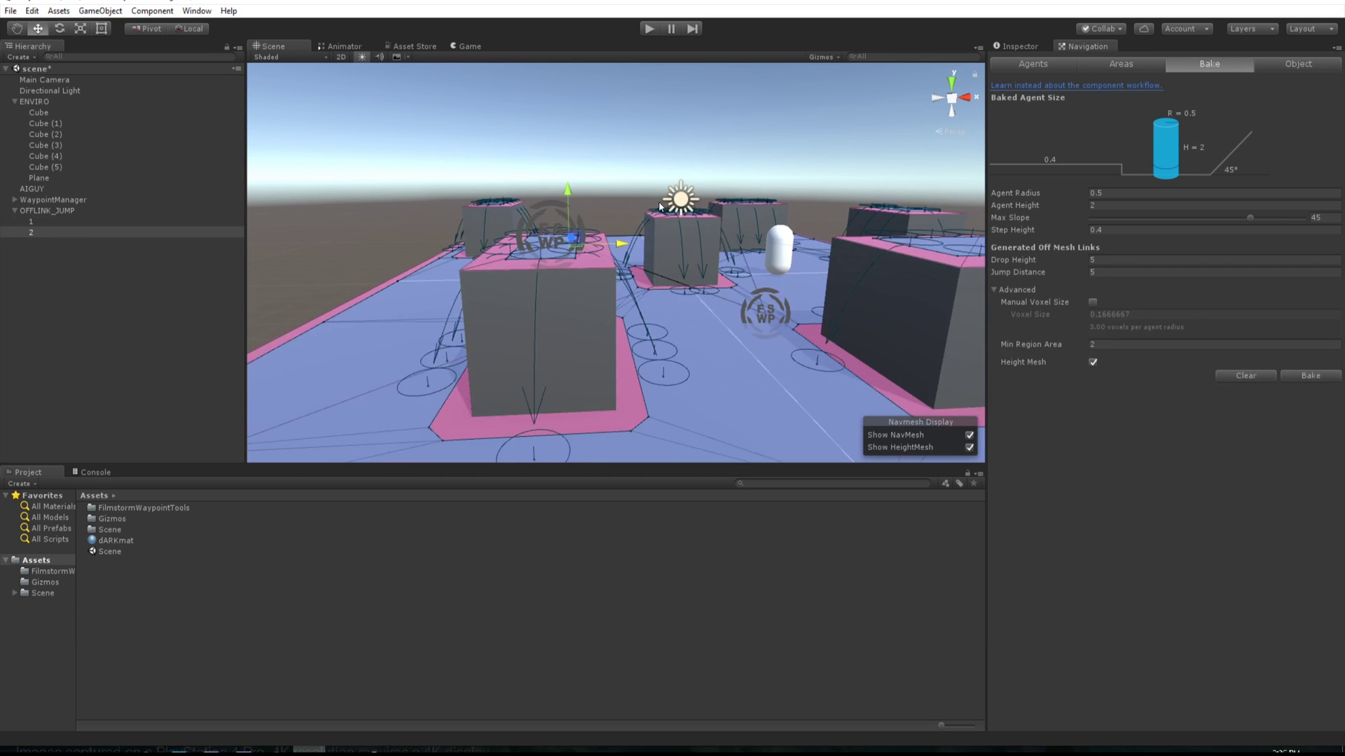
{"action": "middle_click_drag", "start_coordinate": [651, 233], "coordinate": [595, 275]}
{"action": "scroll", "coordinate": [594, 275], "scroll_direction": "up", "scroll_amount": 3}
{"action": "left_click_drag", "start_coordinate": [548, 297], "coordinate": [527, 300]}
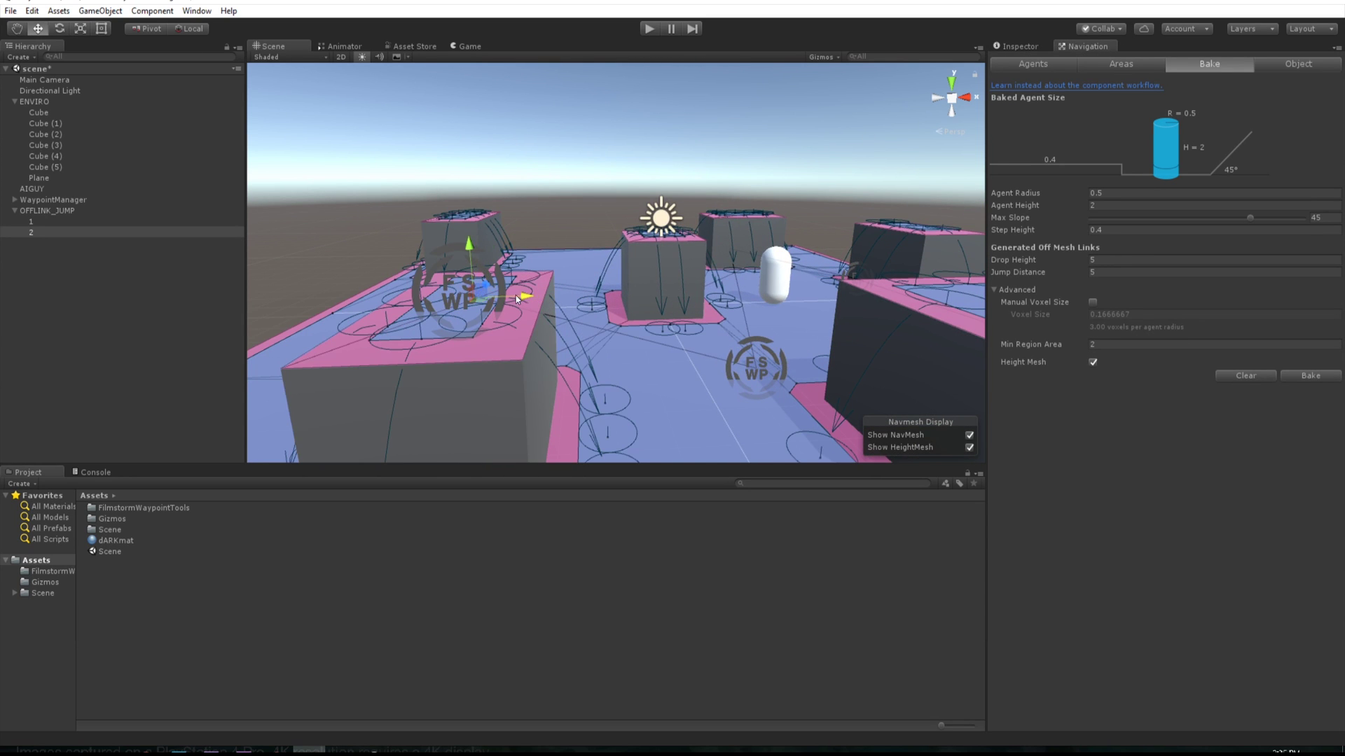
{"action": "key", "text": "f"}
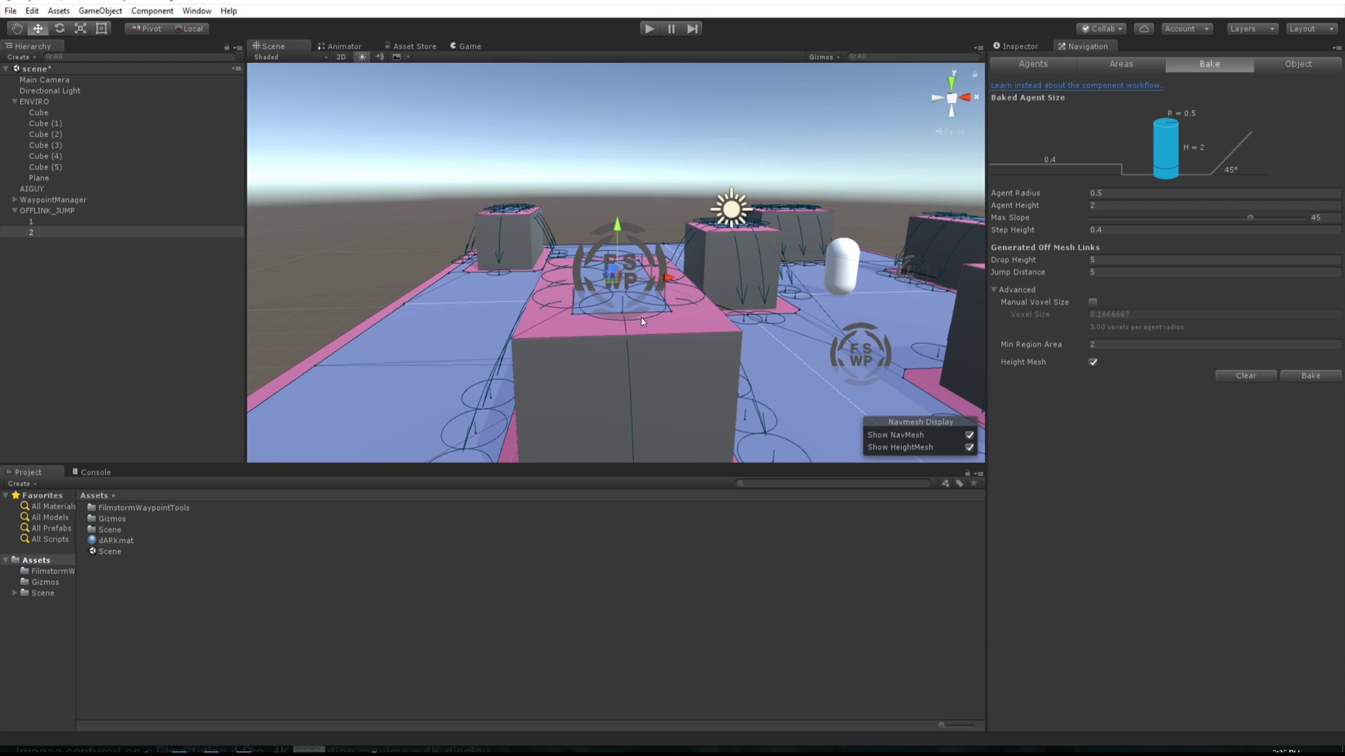
- Widen Cube (1), the box beneath child object 2, along its X axis
{"action": "left_click", "coordinate": [645, 333]}
{"action": "key", "text": "r"}
{"action": "mouse_move", "coordinate": [662, 357]}
{"action": "left_mouse_down"}
{"action": "mouse_move", "coordinate": [682, 357]}
{"action": "mouse_move", "coordinate": [657, 363]}
{"action": "left_mouse_up"}
{"action": "key", "text": "w"}
{"action": "key", "text": "r"}
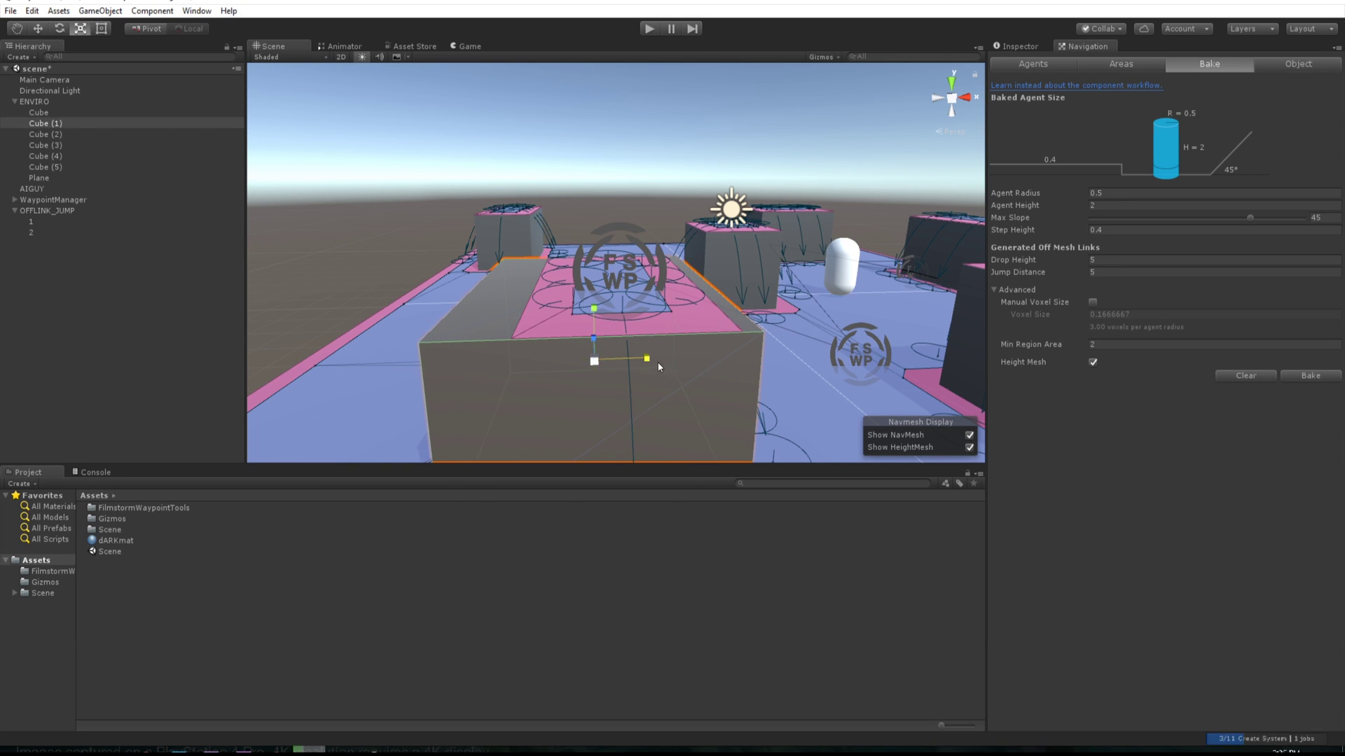
{"action": "middle_click_drag", "start_coordinate": [658, 367], "coordinate": [284, 375]}
{"action": "left_click_drag", "start_coordinate": [807, 336], "coordinate": [561, 308], "text": "alt"}
{"action": "left_click_drag", "start_coordinate": [631, 343], "coordinate": [643, 309], "text": "alt"}
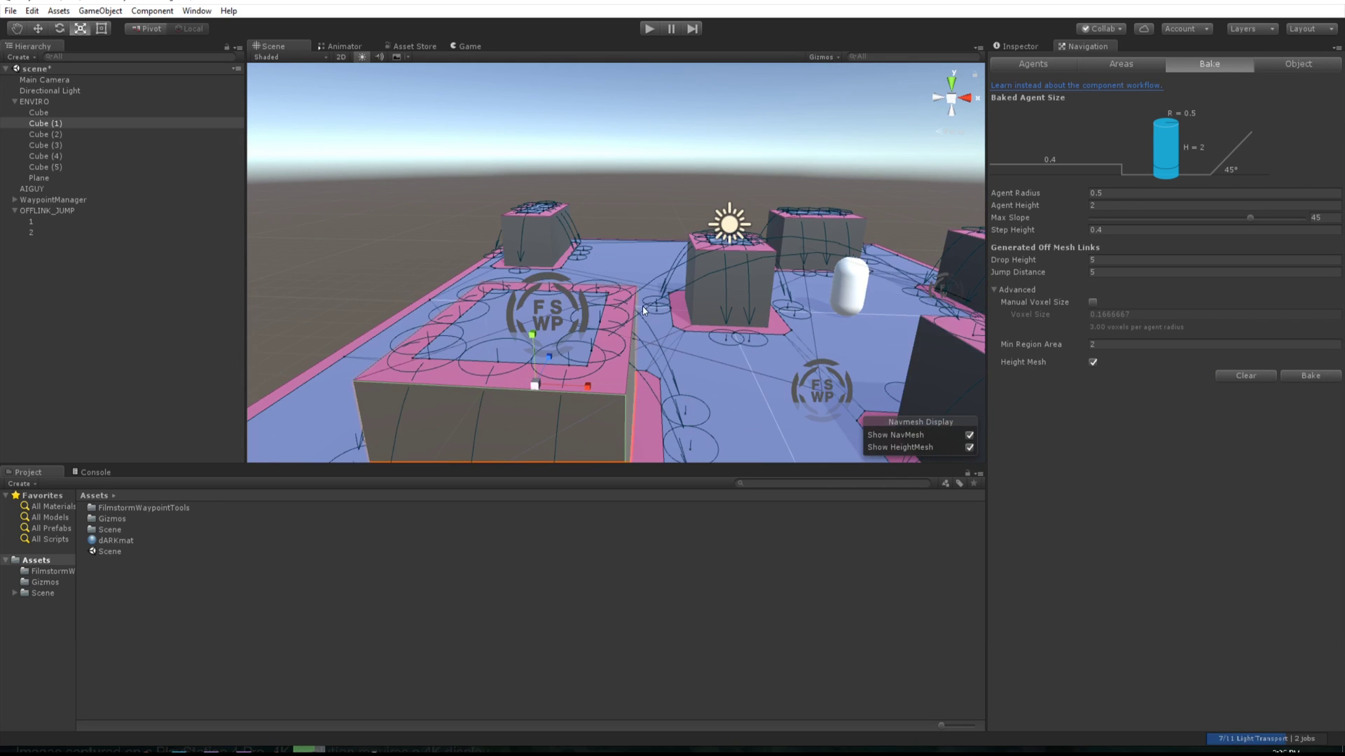
- Examine where child objects 1 and 2 sit relative to the widened box and the navmesh
{"action": "left_click", "coordinate": [42, 222]}
{"action": "key", "text": "f"}
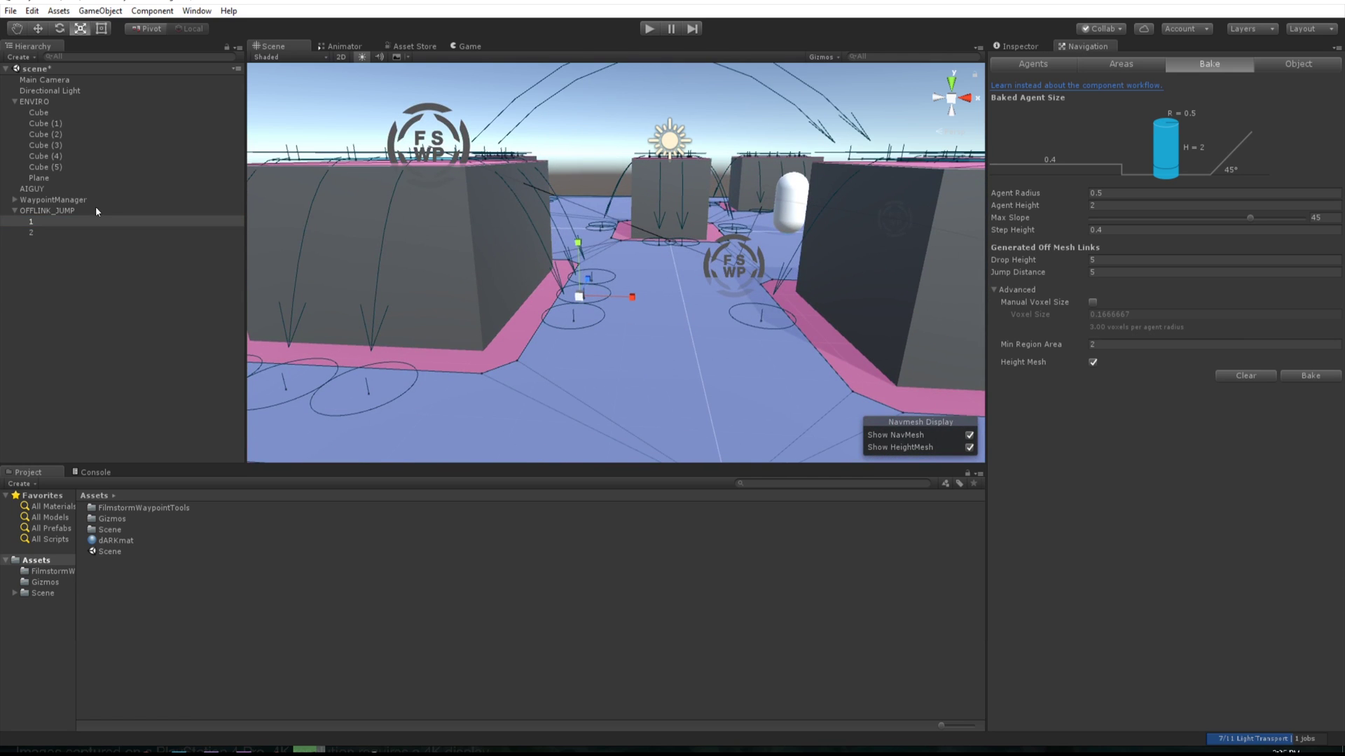
{"action": "left_click", "coordinate": [58, 233]}
{"action": "middle_click_drag", "start_coordinate": [424, 157], "coordinate": [425, 186]}
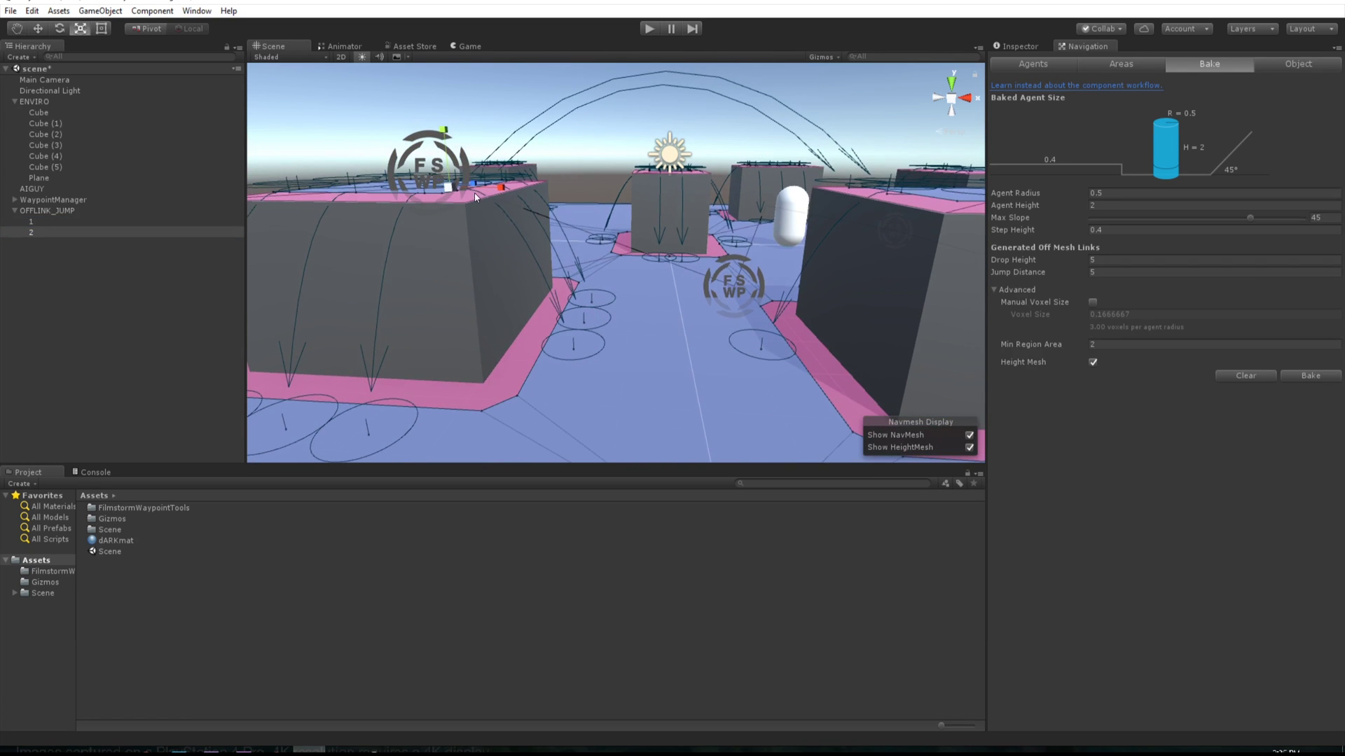
{"action": "key", "text": "w"}
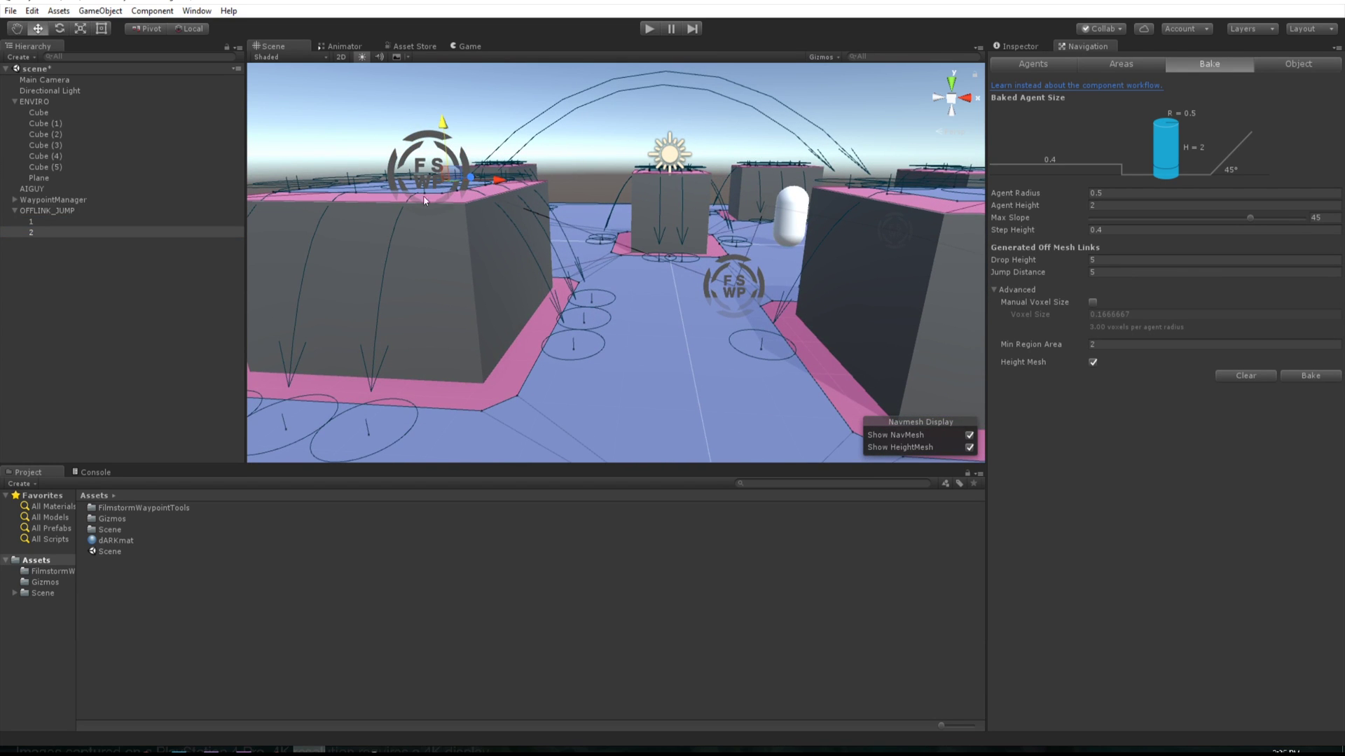
{"action": "left_click", "coordinate": [45, 212]}
{"action": "left_click", "coordinate": [44, 223]}
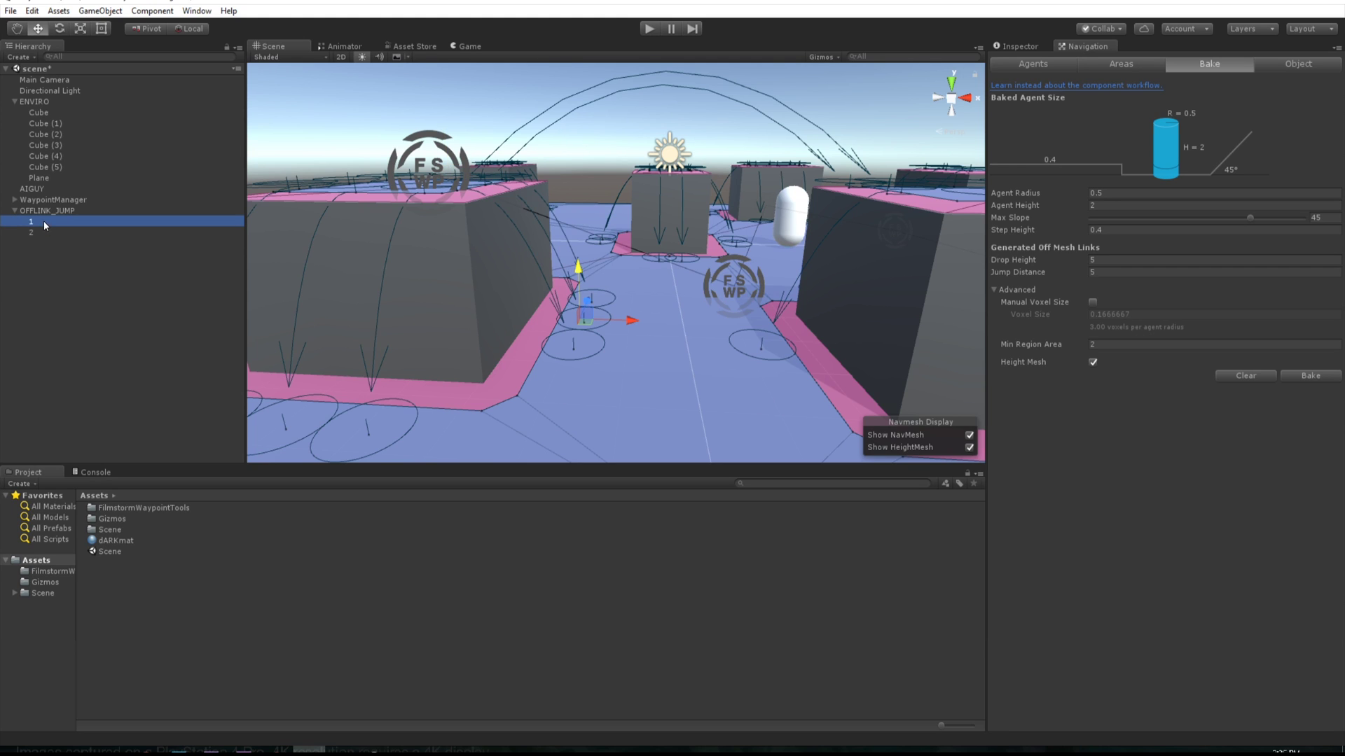
- Add an Off Mesh Link component to OFFLINK_JUMP
{"action": "left_click", "coordinate": [43, 212]}
{"action": "left_click", "coordinate": [1016, 46]}
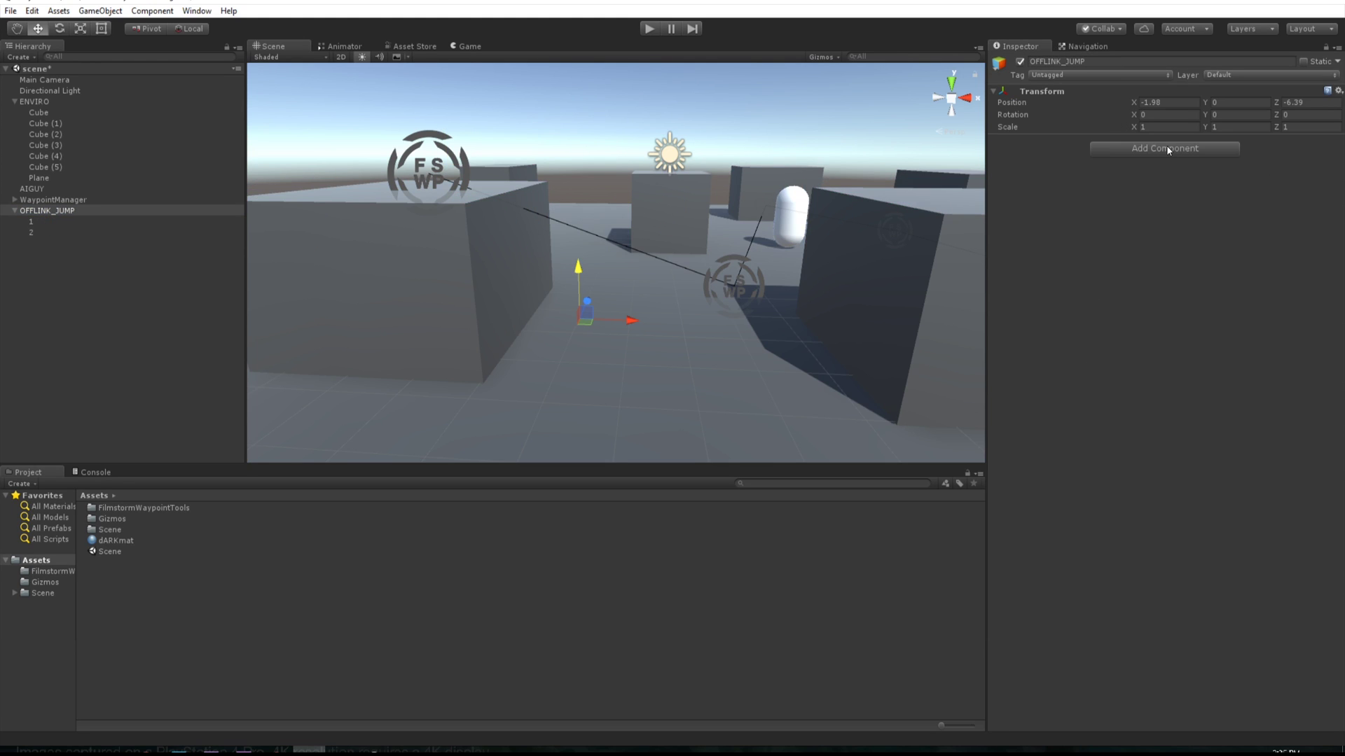
{"action": "left_click", "coordinate": [1166, 148]}
{"action": "type", "text": "off"}
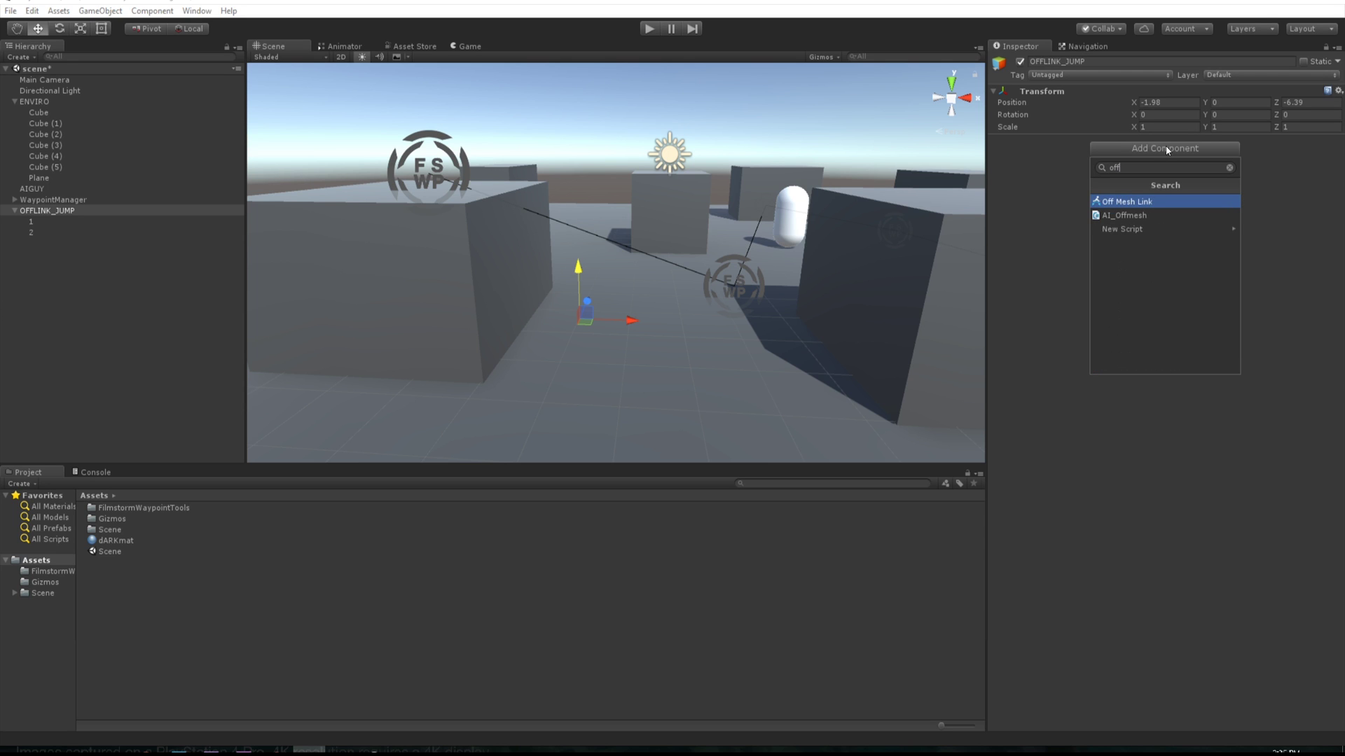
{"action": "key", "text": "Return"}
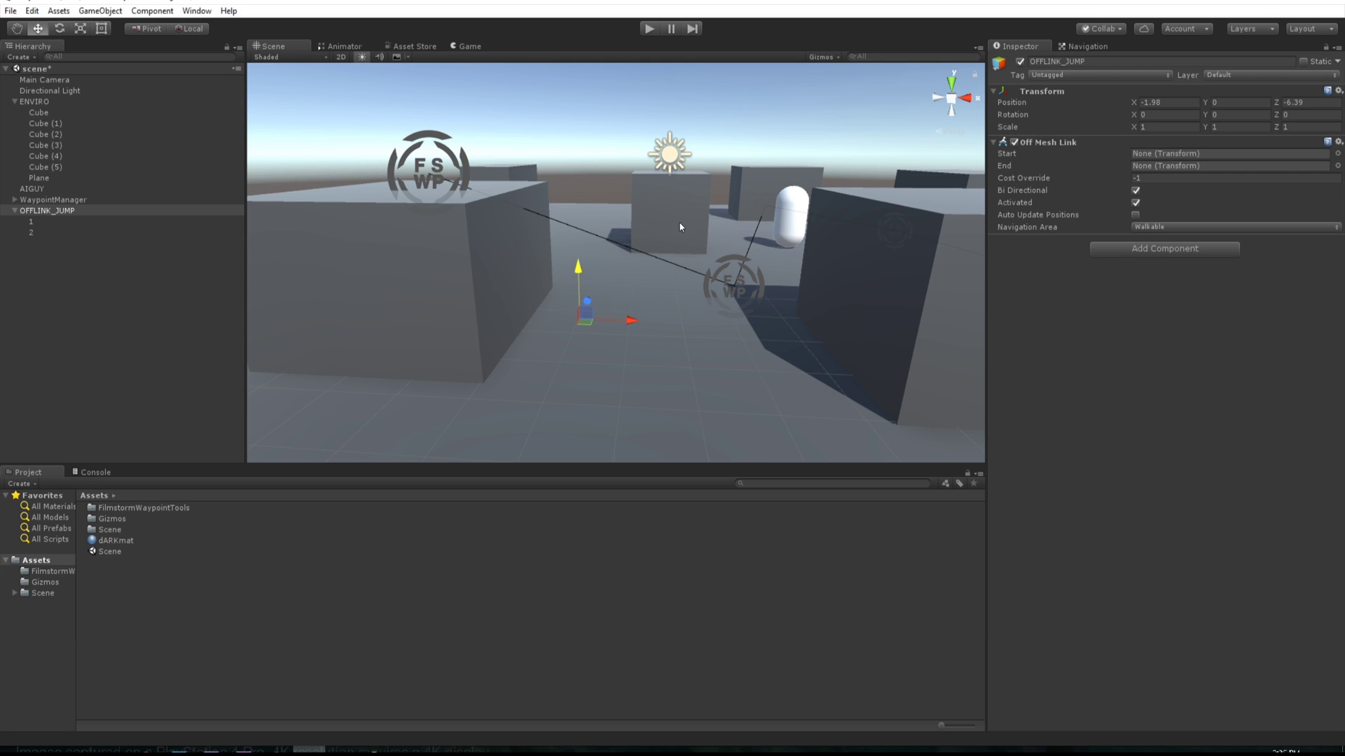
- Assign child object 1 as the Off Mesh Link's Start and child object 2 as its End
{"action": "left_click", "coordinate": [1009, 166]}
{"action": "left_click_drag", "start_coordinate": [31, 222], "coordinate": [1182, 154]}
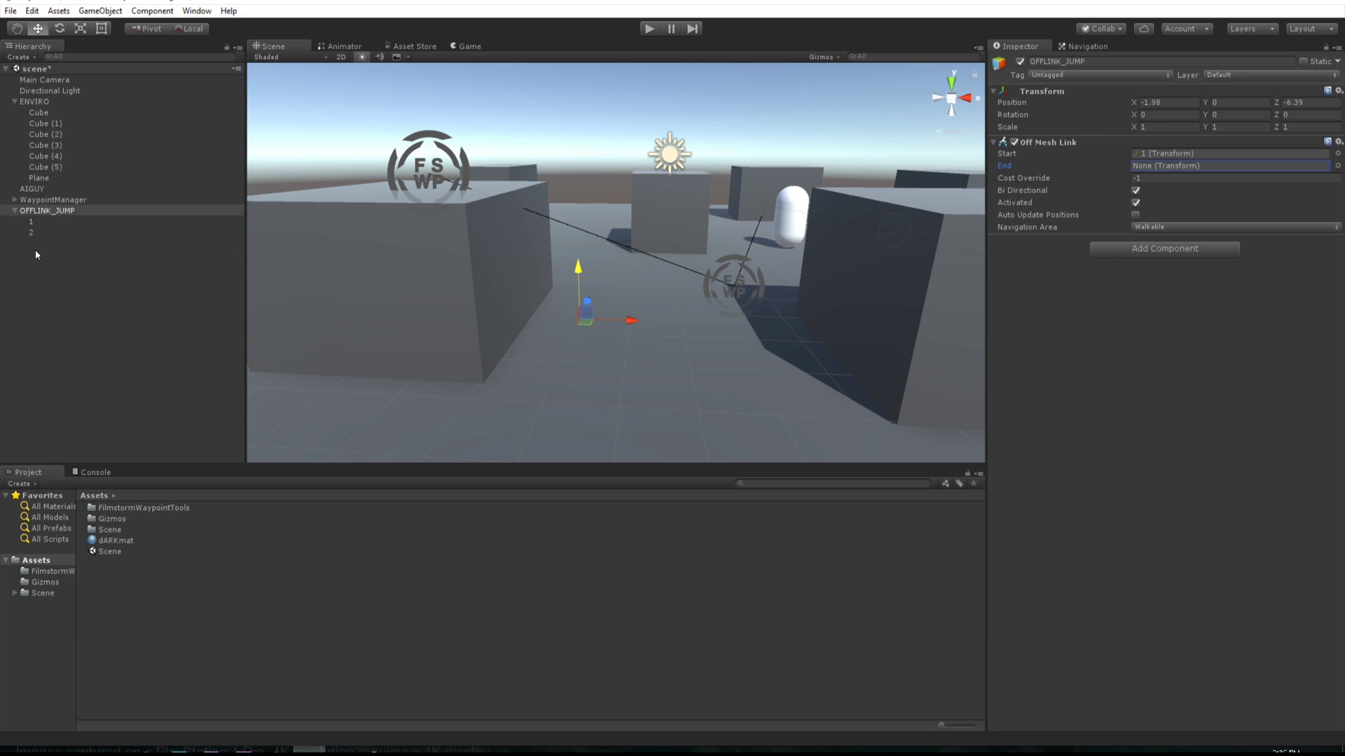
{"action": "left_click_drag", "start_coordinate": [31, 233], "coordinate": [1166, 166]}
- Enable Auto Update Positions on the Off Mesh Link and set its Navigation Area to Jump
{"action": "left_click", "coordinate": [1135, 214]}
{"action": "left_click", "coordinate": [1144, 228]}
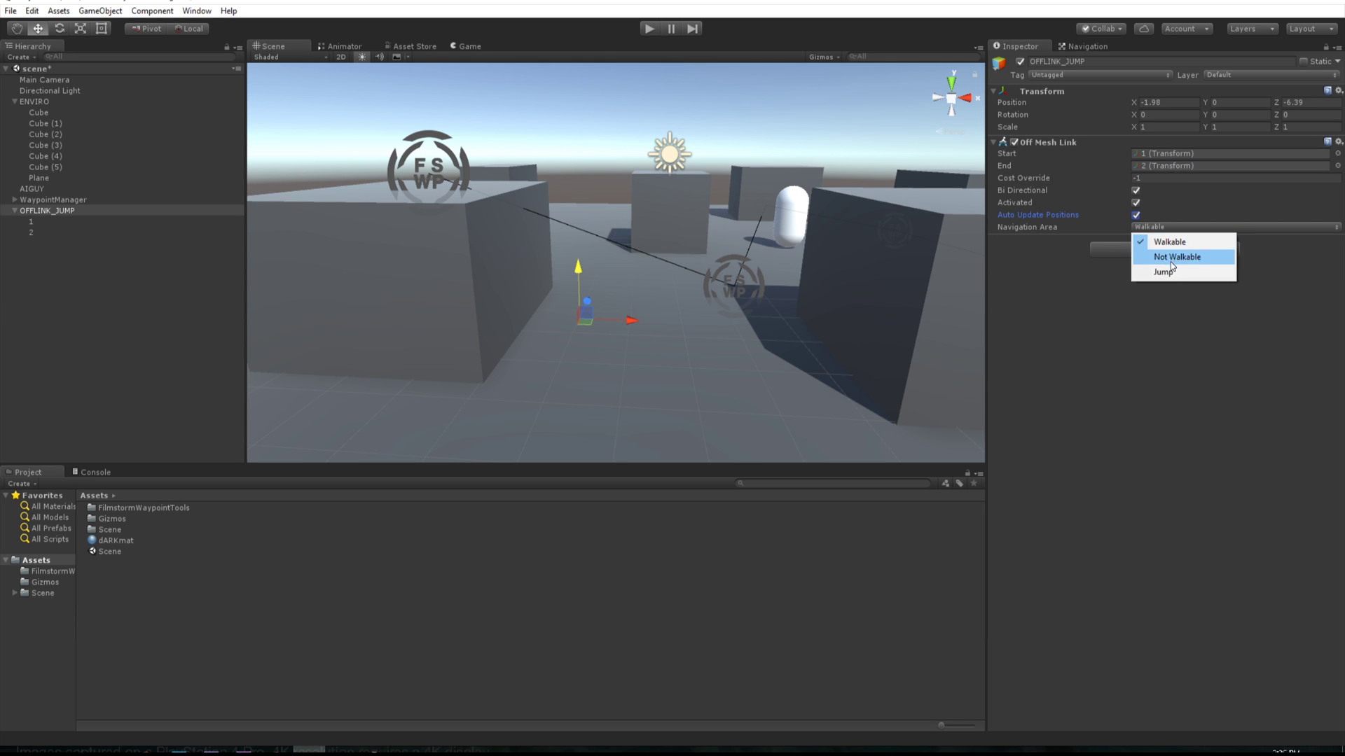
{"action": "left_click", "coordinate": [1167, 271]}
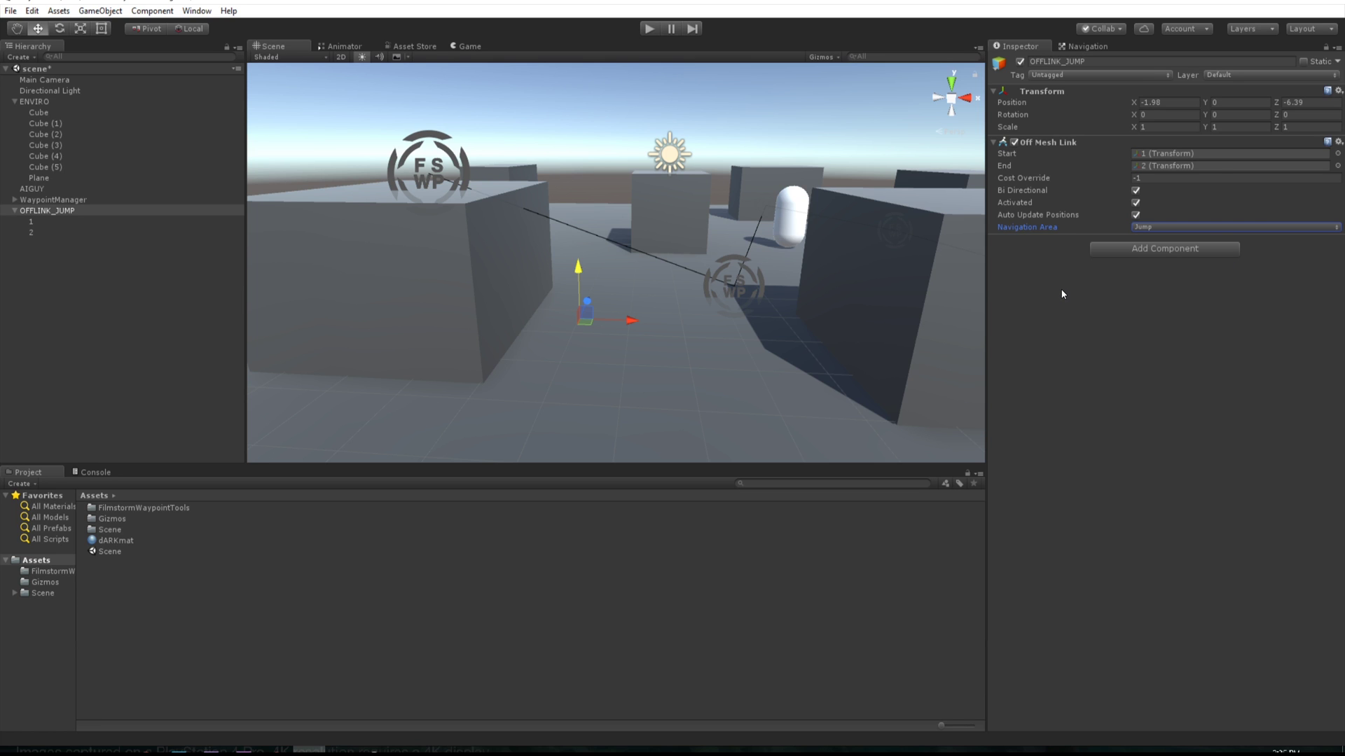
- Show the navmesh and move child object 1 along X away from the box, adjusting its height at the floor
{"action": "left_click", "coordinate": [1087, 45]}
{"action": "scroll", "coordinate": [608, 198], "scroll_direction": "down", "scroll_amount": 3}
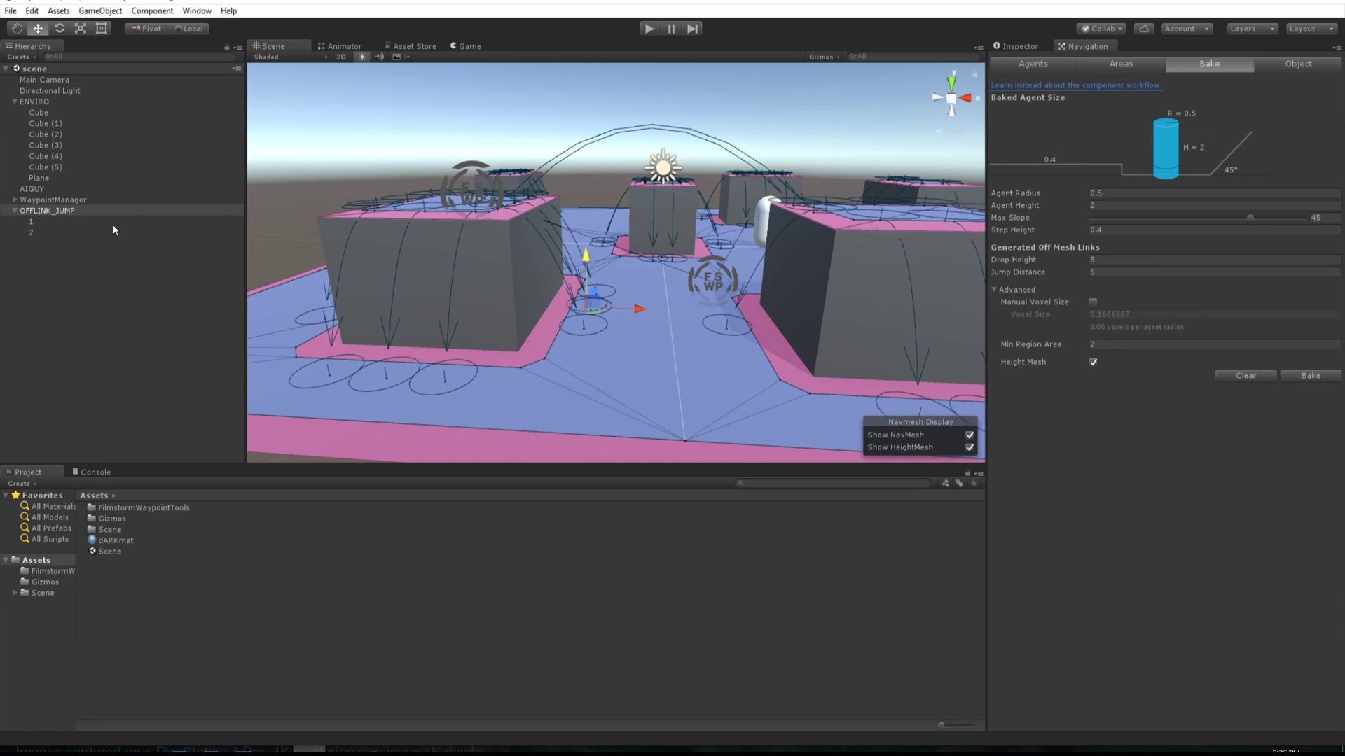
{"action": "left_click", "coordinate": [33, 223]}
{"action": "scroll", "coordinate": [617, 309], "scroll_direction": "up", "scroll_amount": 3}
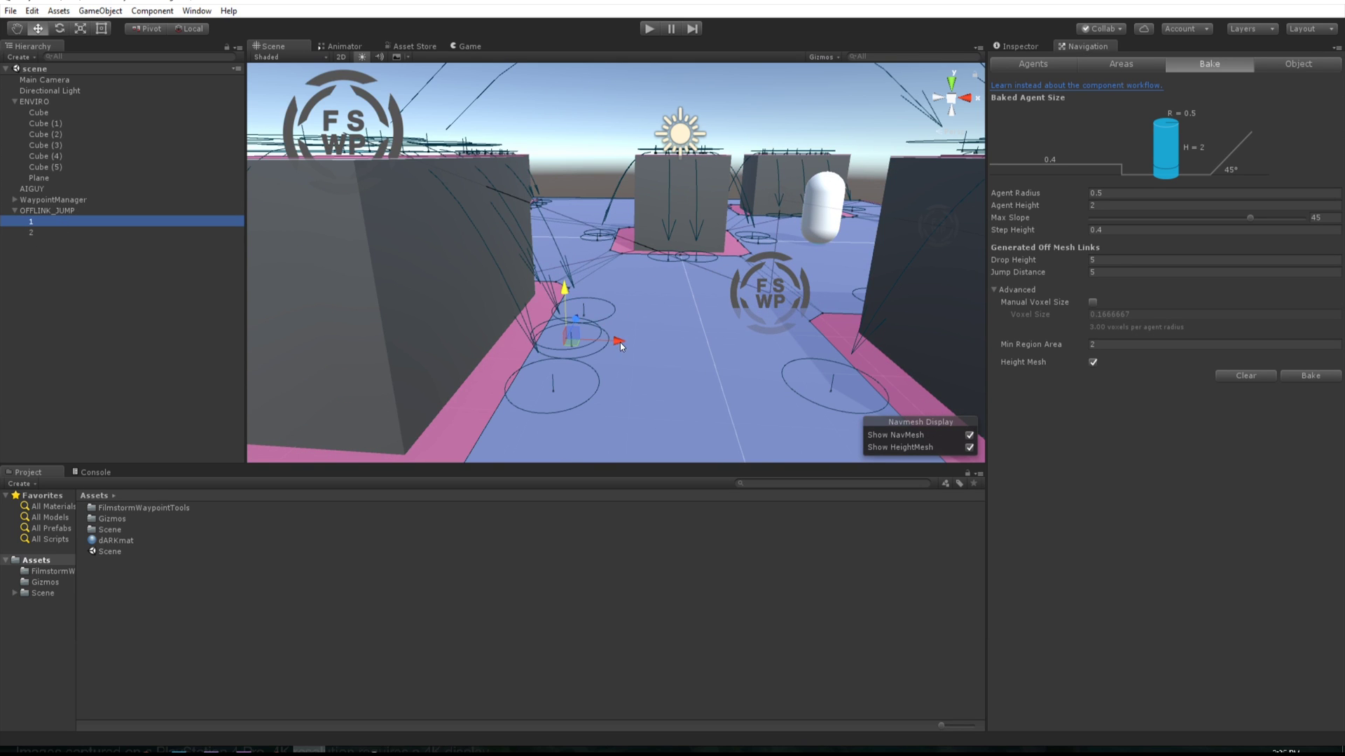
{"action": "left_click_drag", "start_coordinate": [620, 343], "coordinate": [687, 342]}
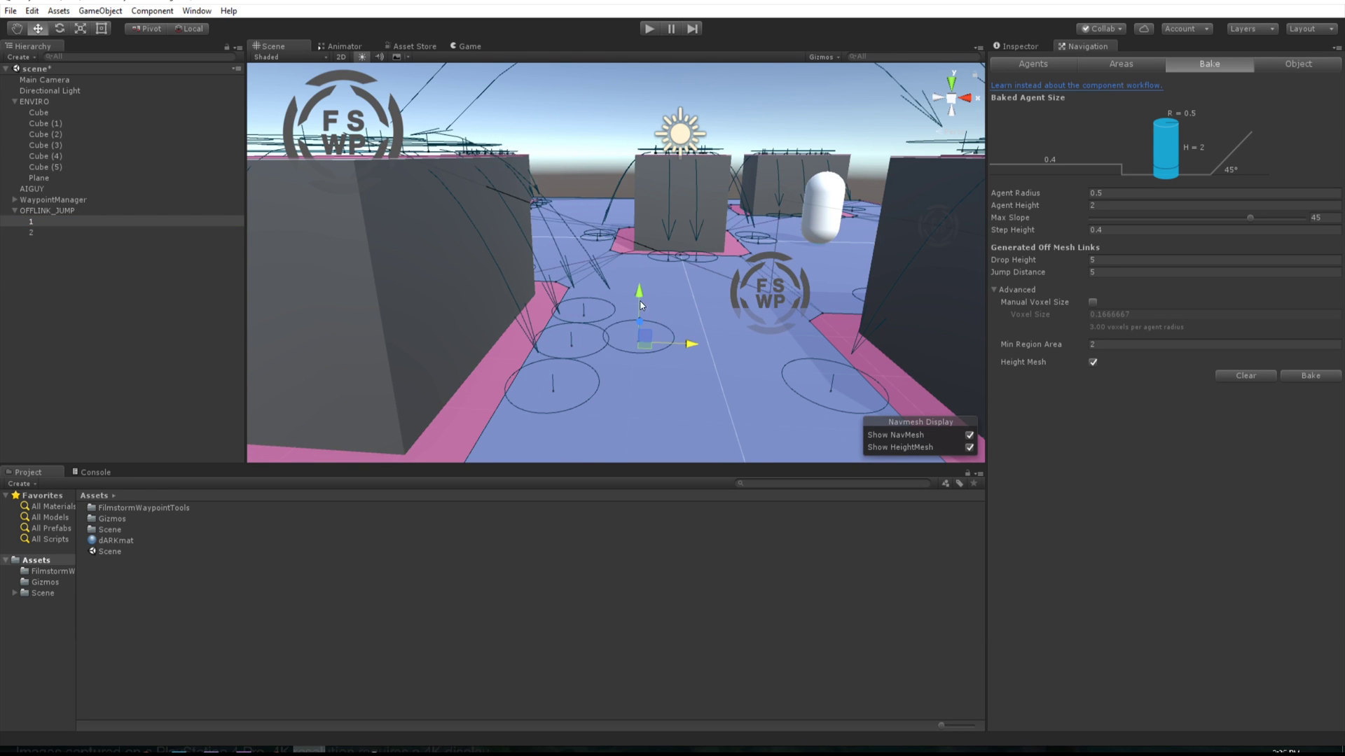
{"action": "left_click_drag", "start_coordinate": [639, 302], "coordinate": [639, 307]}
{"action": "mouse_move", "coordinate": [666, 309]}
{"action": "middle_mouse_down"}
{"action": "mouse_move", "coordinate": [677, 279]}
{"action": "mouse_move", "coordinate": [673, 304]}
{"action": "middle_mouse_up"}
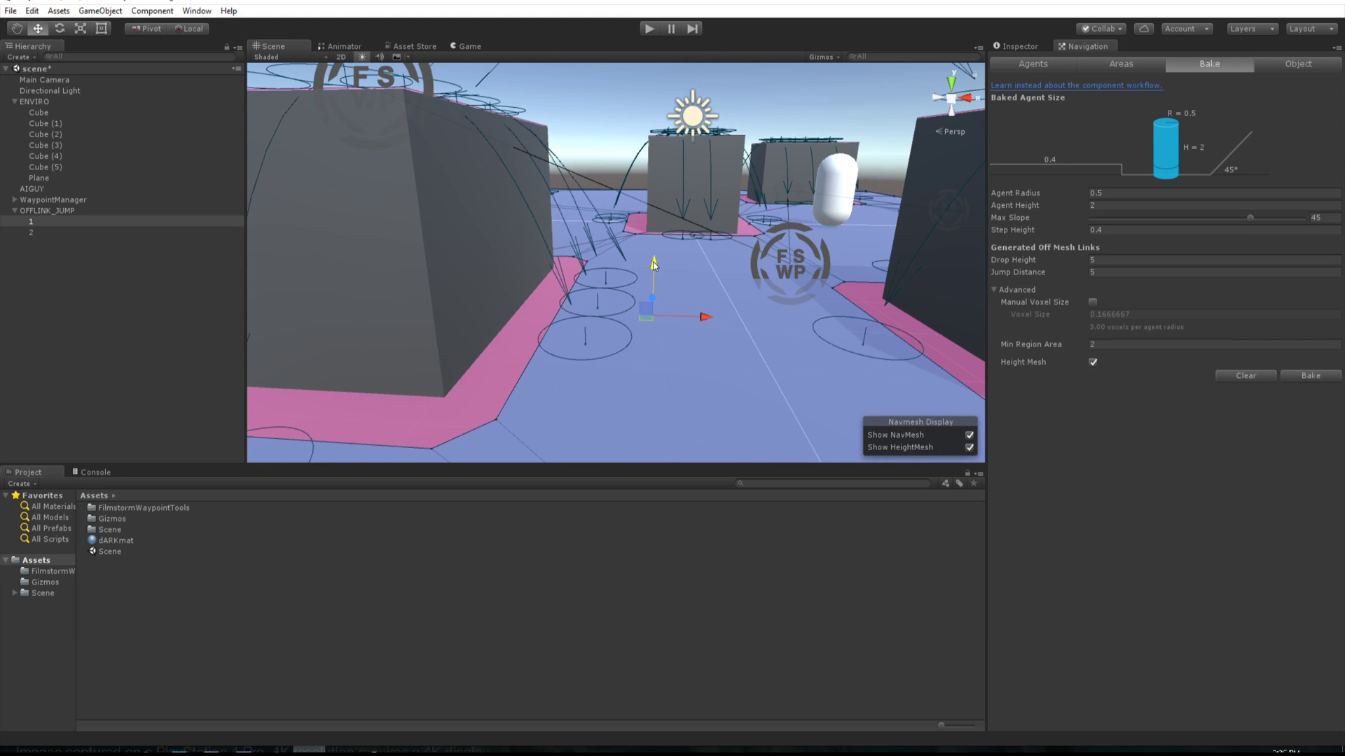
{"action": "scroll", "coordinate": [650, 291], "scroll_direction": "down", "scroll_amount": 5}
- Adjust the position of child object 2 over the top of the widened box
{"action": "left_click", "coordinate": [56, 230]}
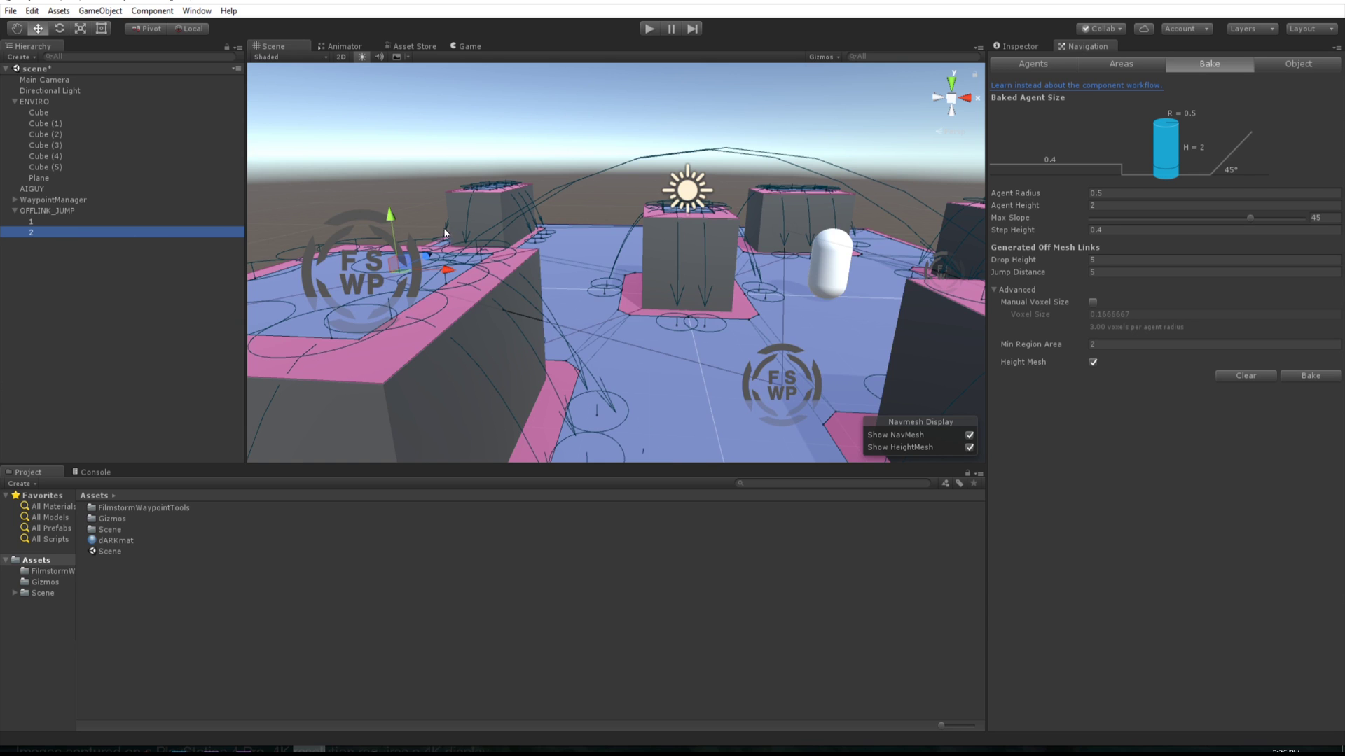
{"action": "left_click_drag", "start_coordinate": [411, 172], "coordinate": [428, 210]}
{"action": "key", "text": "w"}
{"action": "right_click_drag", "start_coordinate": [427, 209], "coordinate": [739, 231]}
{"action": "left_click_drag", "start_coordinate": [639, 162], "coordinate": [595, 210]}
{"action": "scroll", "coordinate": [660, 194], "scroll_direction": "down", "scroll_amount": 5}
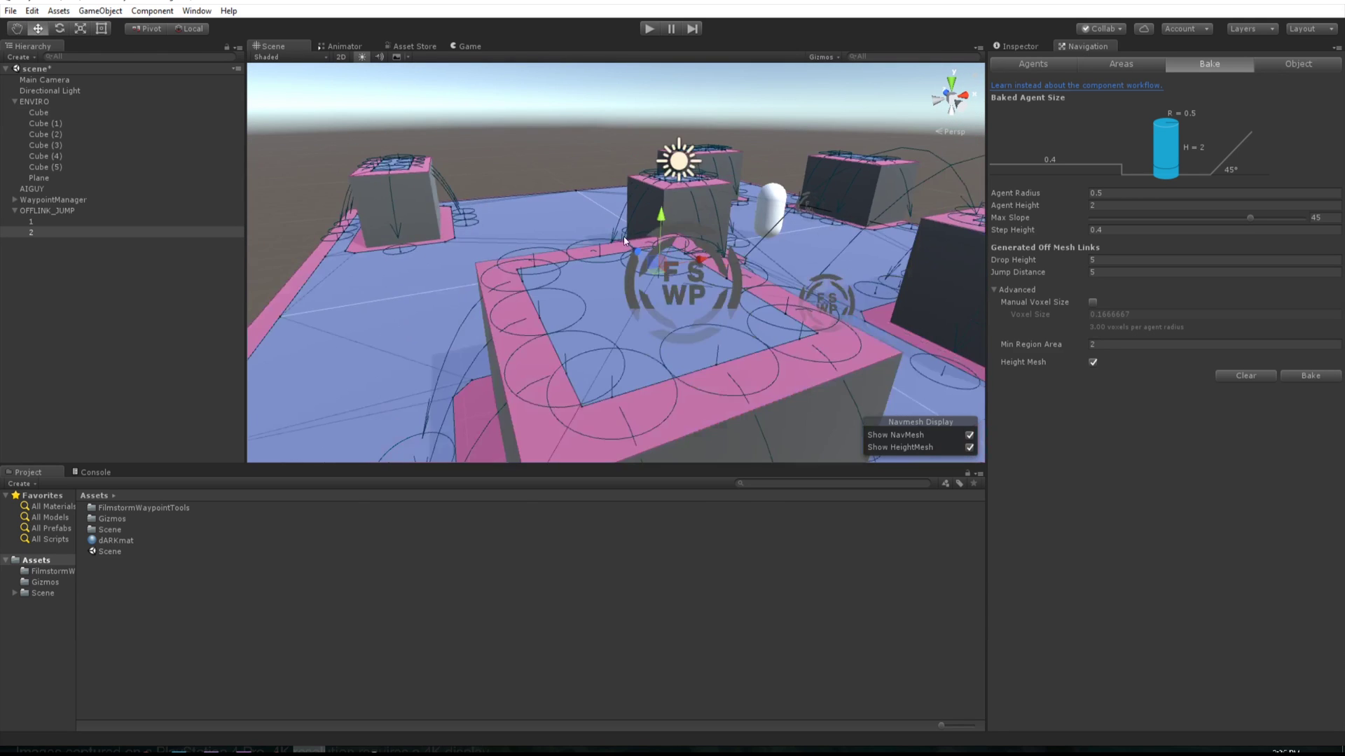
- Examine how the Off Mesh Link's child points 1 and 2 sit on the floor and box navmesh
{"action": "middle_click_drag", "start_coordinate": [652, 228], "coordinate": [534, 225]}
{"action": "middle_click_drag", "start_coordinate": [451, 246], "coordinate": [490, 294]}
{"action": "right_click_drag", "start_coordinate": [489, 294], "coordinate": [471, 300]}
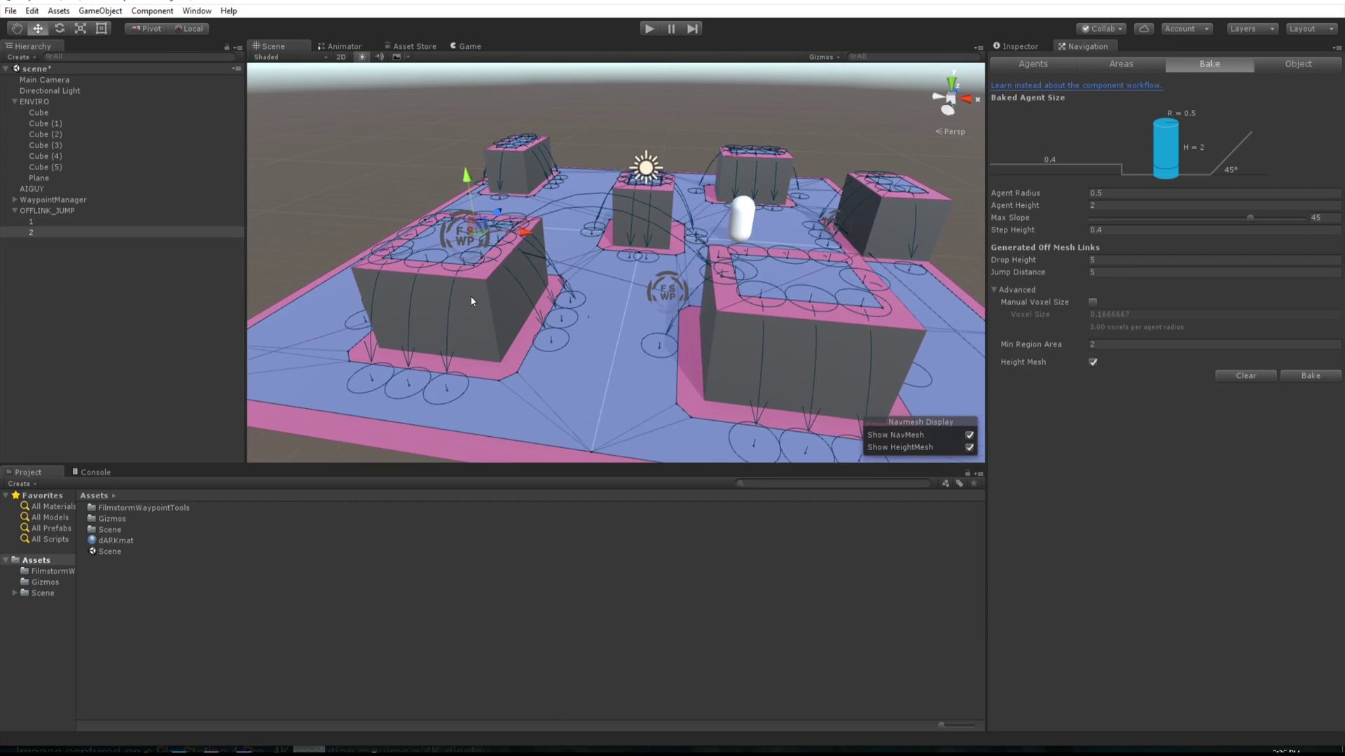
{"action": "scroll", "coordinate": [473, 299], "scroll_direction": "up", "scroll_amount": 5}
{"action": "left_click", "coordinate": [30, 221]}
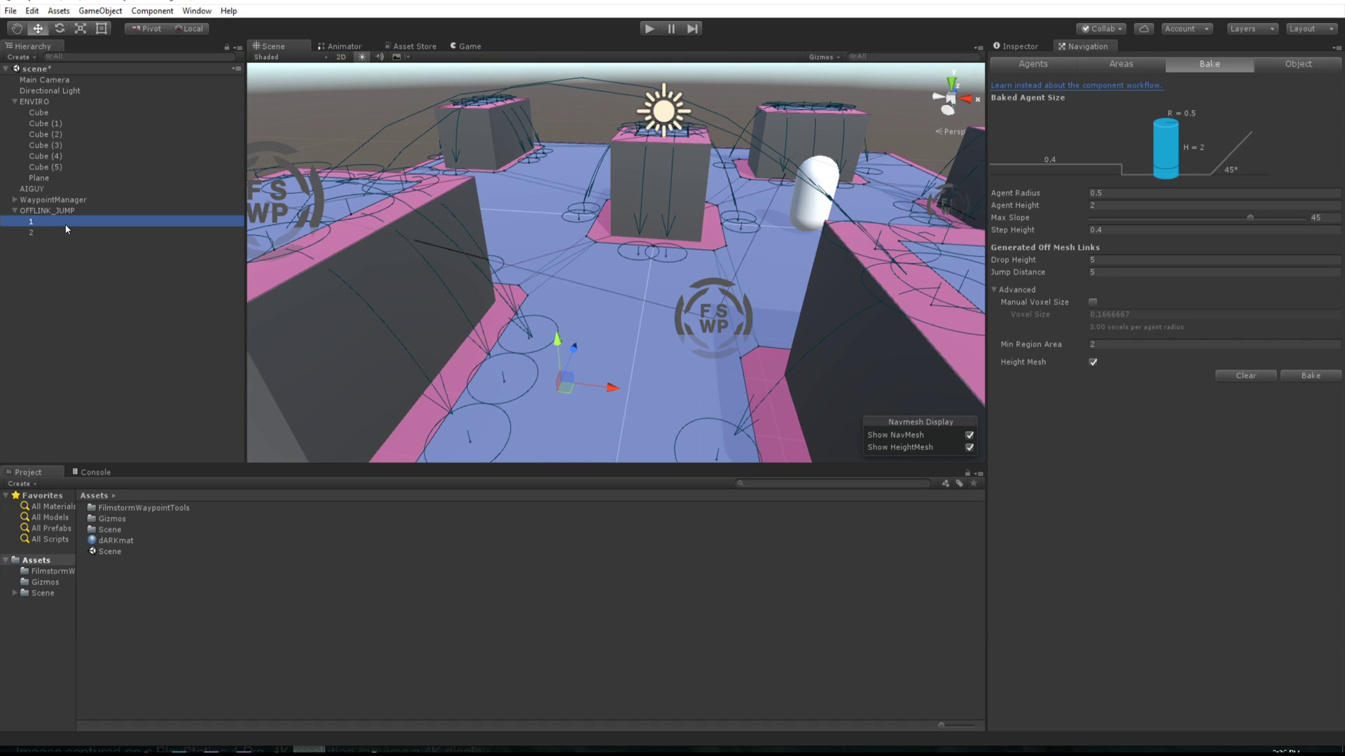
{"action": "middle_click_drag", "start_coordinate": [384, 313], "coordinate": [377, 287]}
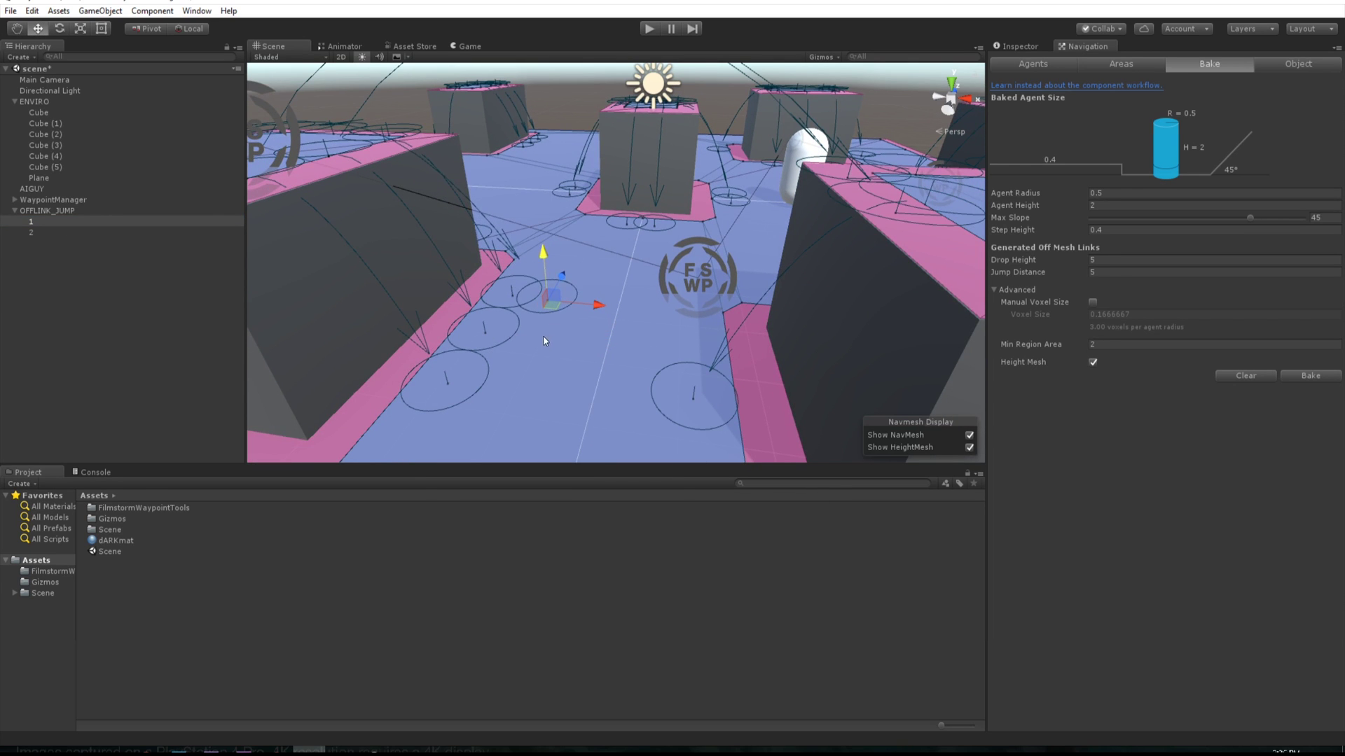
{"action": "scroll", "coordinate": [541, 301], "scroll_direction": "up", "scroll_amount": 3}
{"action": "scroll", "coordinate": [496, 334], "scroll_direction": "down", "scroll_amount": 3}
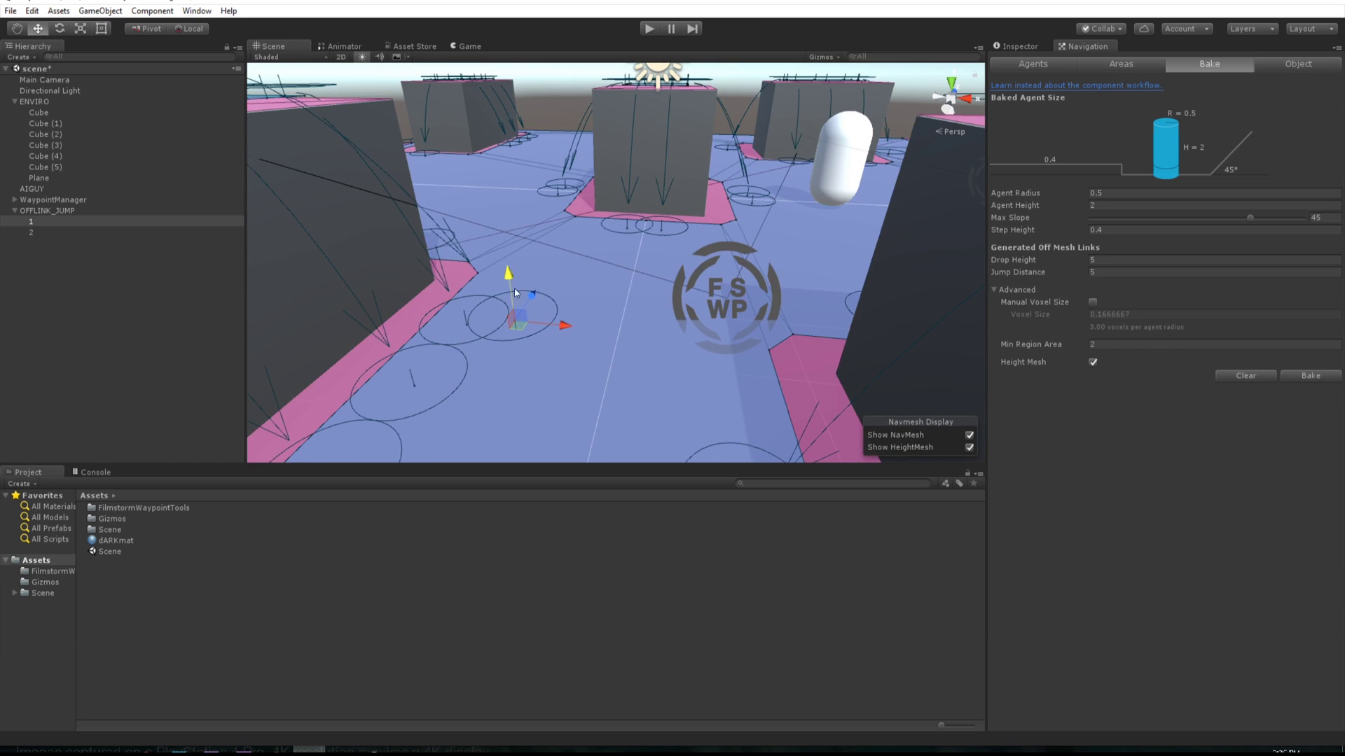
{"action": "scroll", "coordinate": [502, 351], "scroll_direction": "down", "scroll_amount": 4}
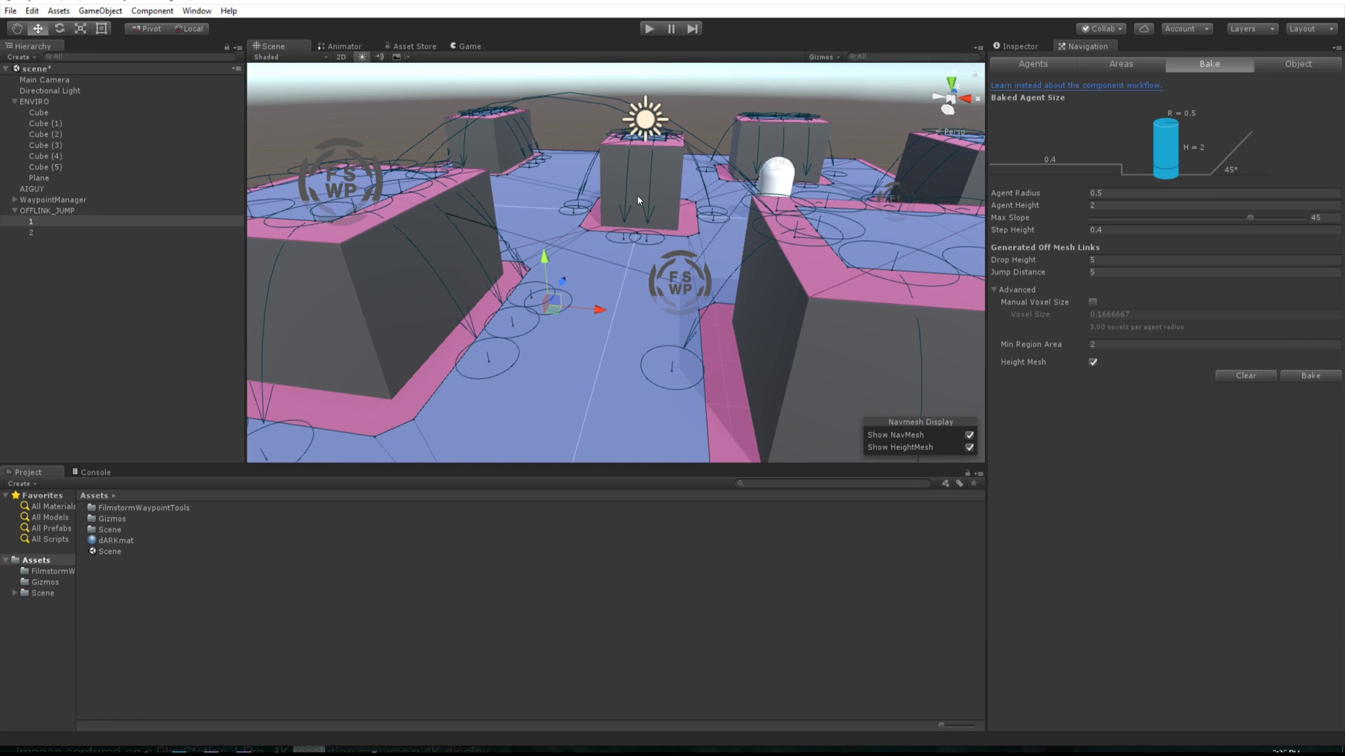
- Run the scene to test whether the AI capsule uses the jump link, and stop the playback
{"action": "left_click", "coordinate": [1021, 47]}
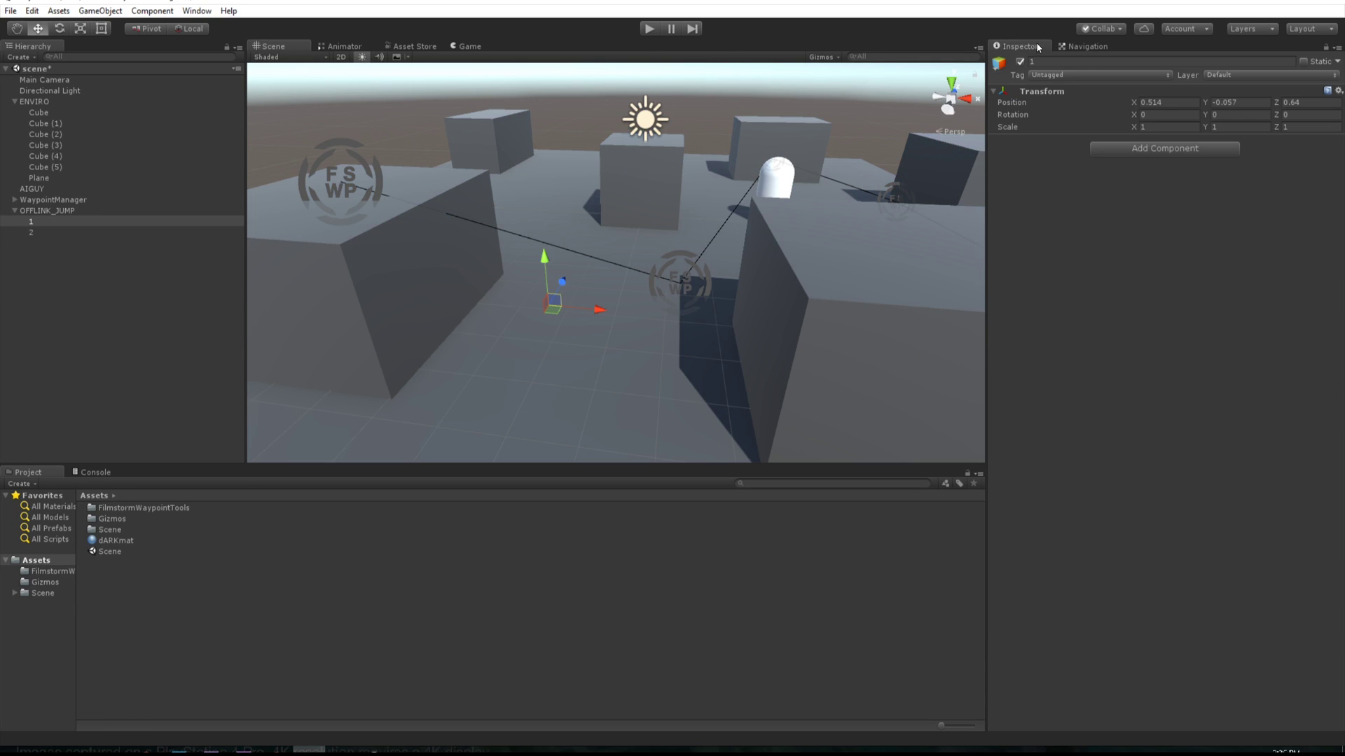
{"action": "left_click", "coordinate": [651, 31]}
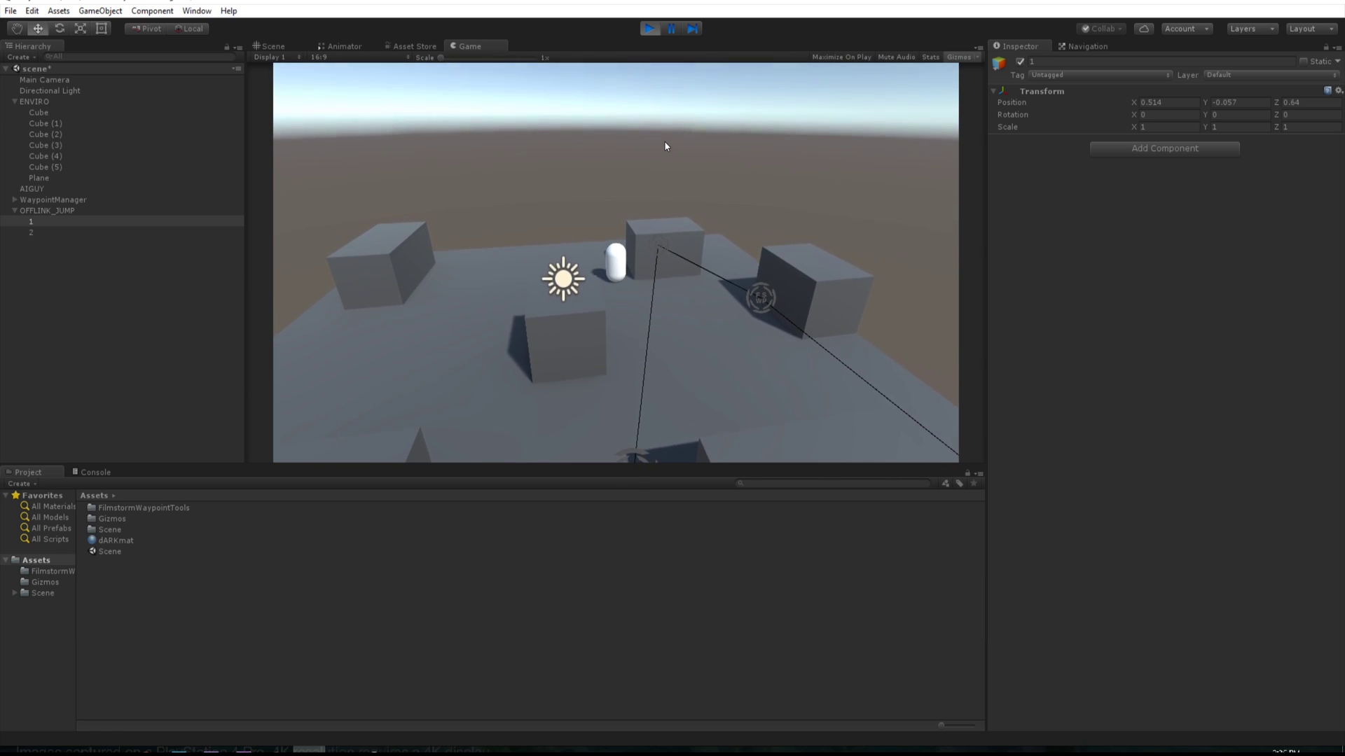
{"action": "key", "text": "ctrl+p"}
- Build a sixth path point in the WaypointManager and move it to the open floor edge at about X 1.66, Z -10.53
{"action": "right_click_drag", "start_coordinate": [721, 143], "coordinate": [688, 189]}
{"action": "scroll", "coordinate": [683, 193], "scroll_direction": "down", "scroll_amount": 5}
{"action": "middle_click_drag", "start_coordinate": [683, 192], "coordinate": [561, 213]}
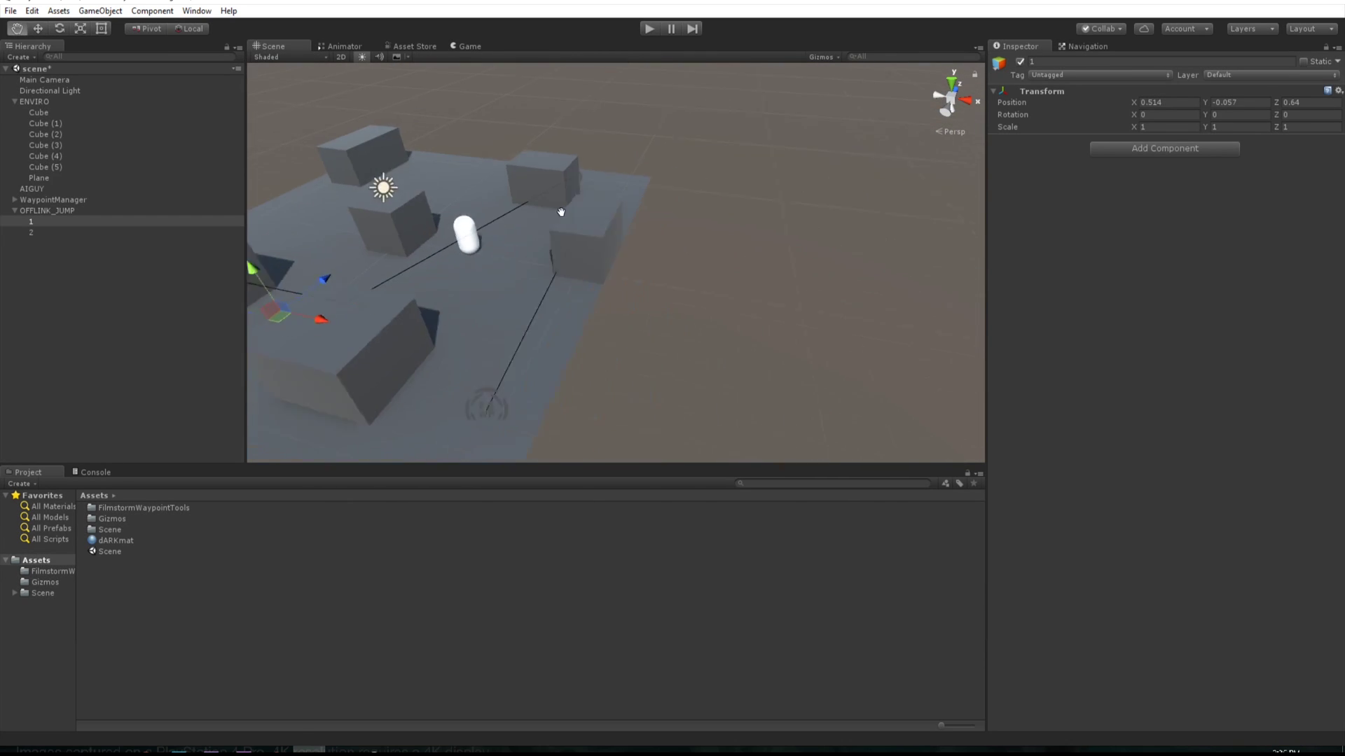
{"action": "right_click_drag", "start_coordinate": [562, 213], "coordinate": [577, 237]}
{"action": "middle_click_drag", "start_coordinate": [576, 238], "coordinate": [739, 165]}
{"action": "left_click", "coordinate": [40, 201]}
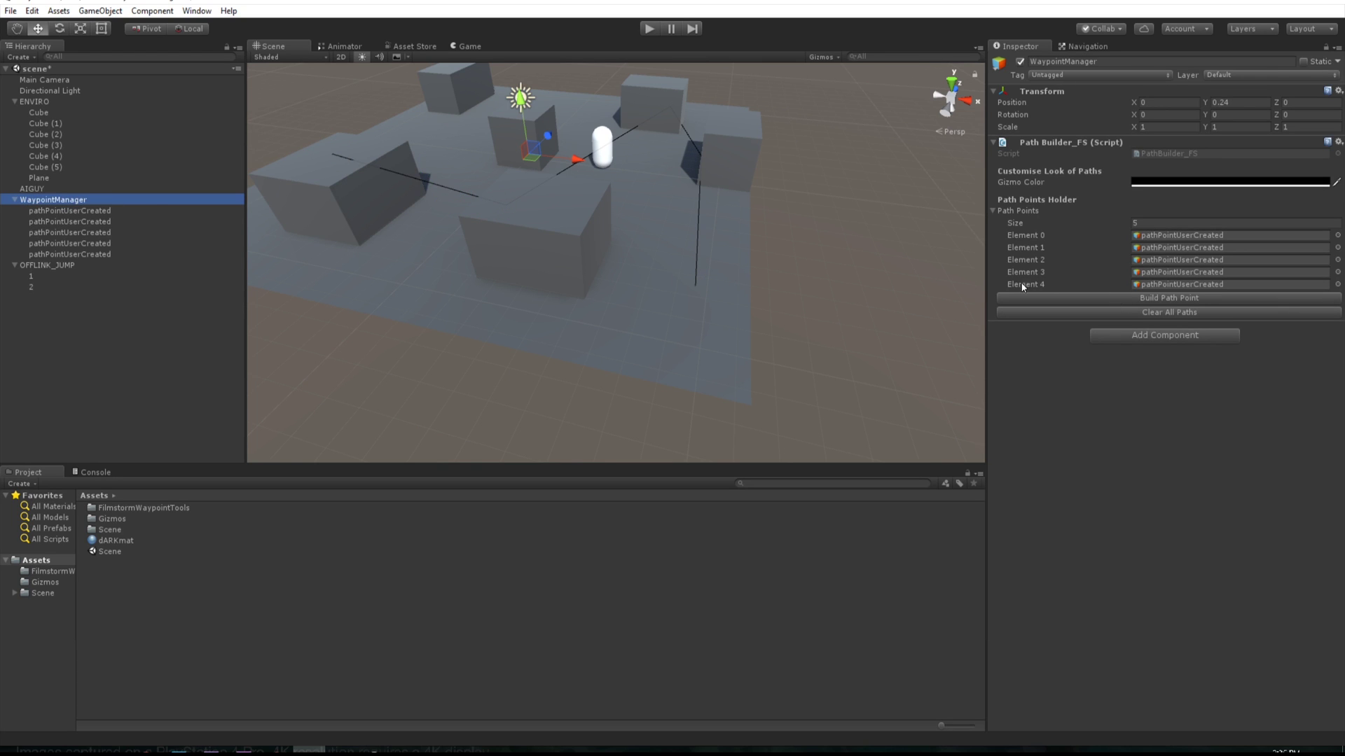
{"action": "left_click", "coordinate": [70, 254]}
{"action": "left_click", "coordinate": [69, 210]}
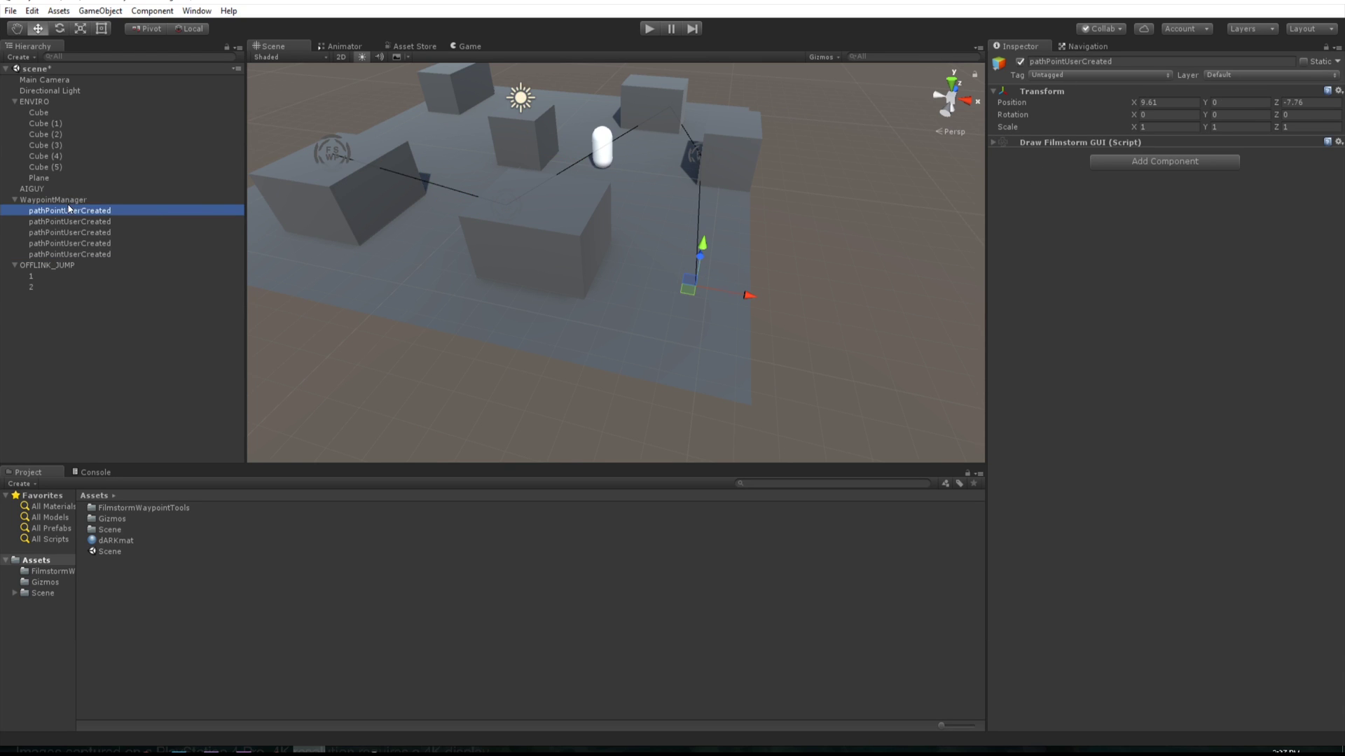
{"action": "left_click", "coordinate": [65, 201]}
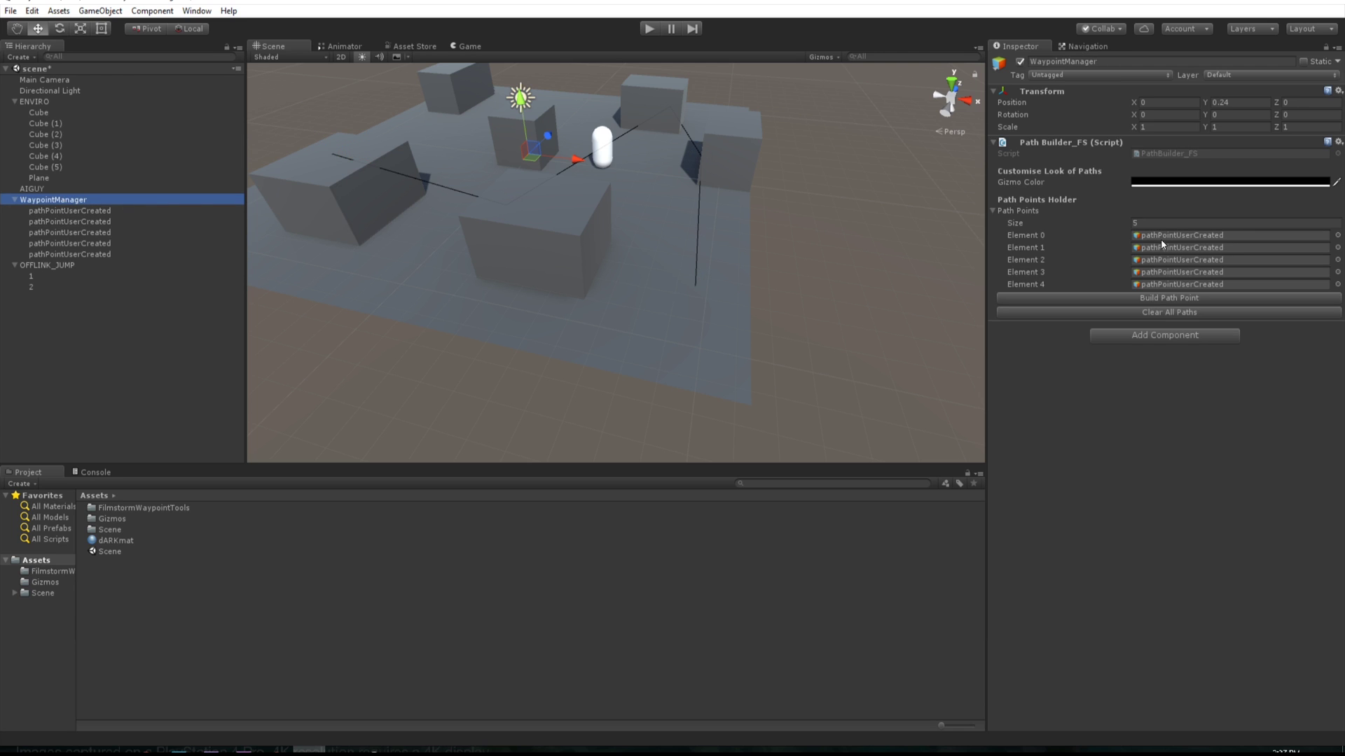
{"action": "left_click", "coordinate": [1147, 300]}
{"action": "double_click", "coordinate": [1162, 300]}
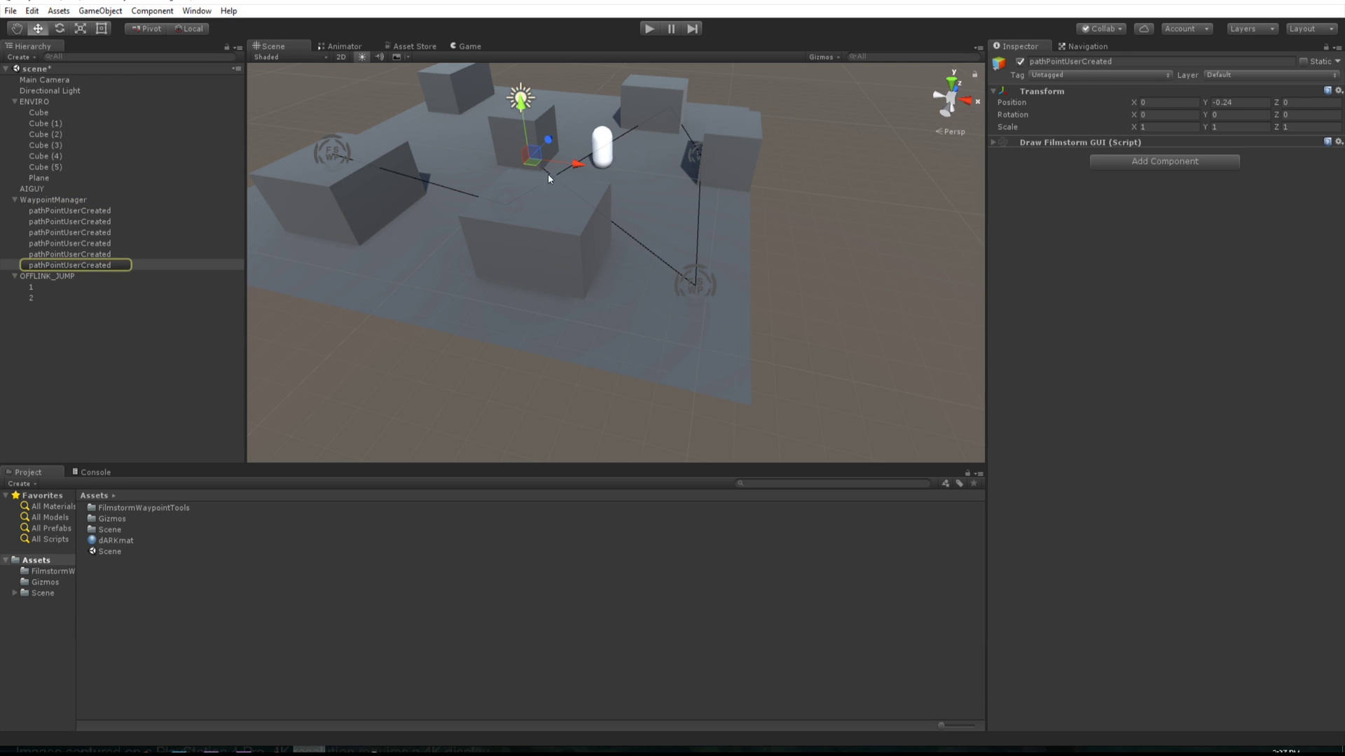
{"action": "middle_click_drag", "start_coordinate": [482, 312], "coordinate": [769, 329]}
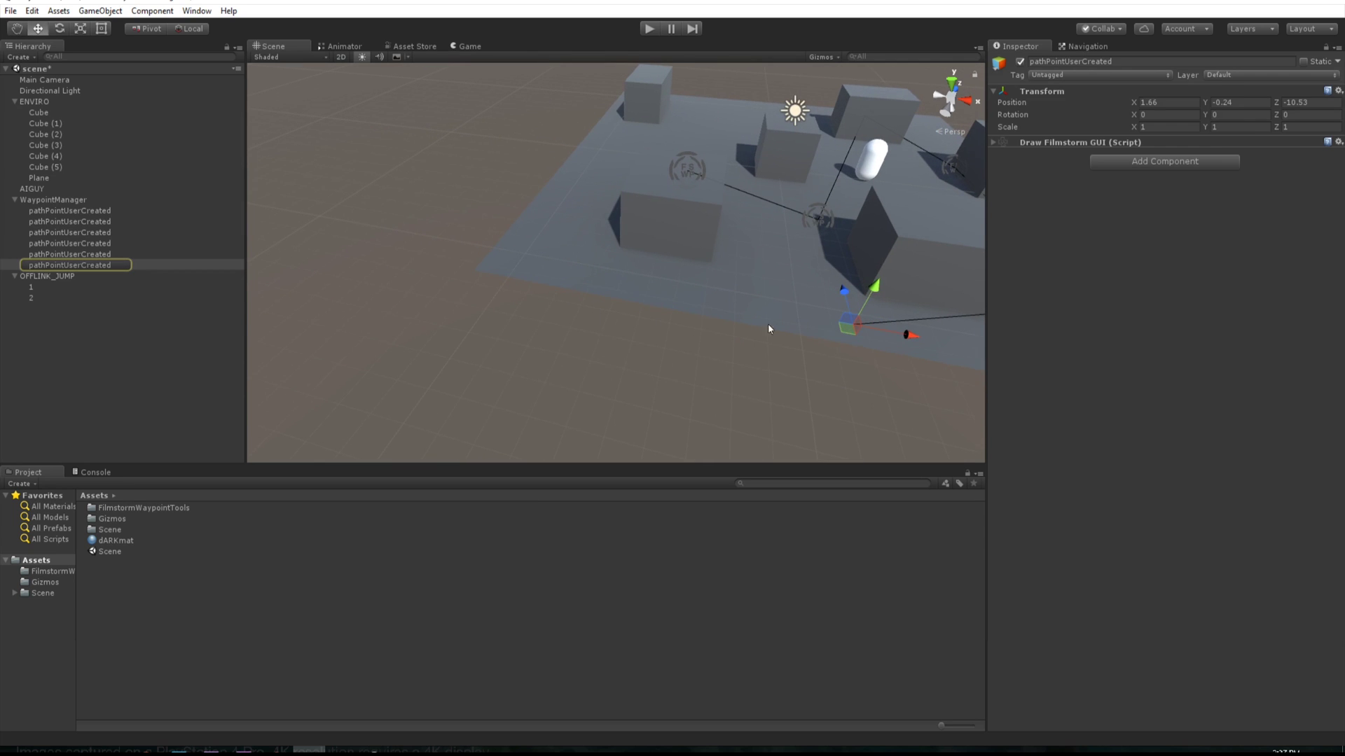
- Build a seventh WaypointManager path point and place it on the floor along the outer side of the widened box
{"action": "left_click", "coordinate": [63, 200]}
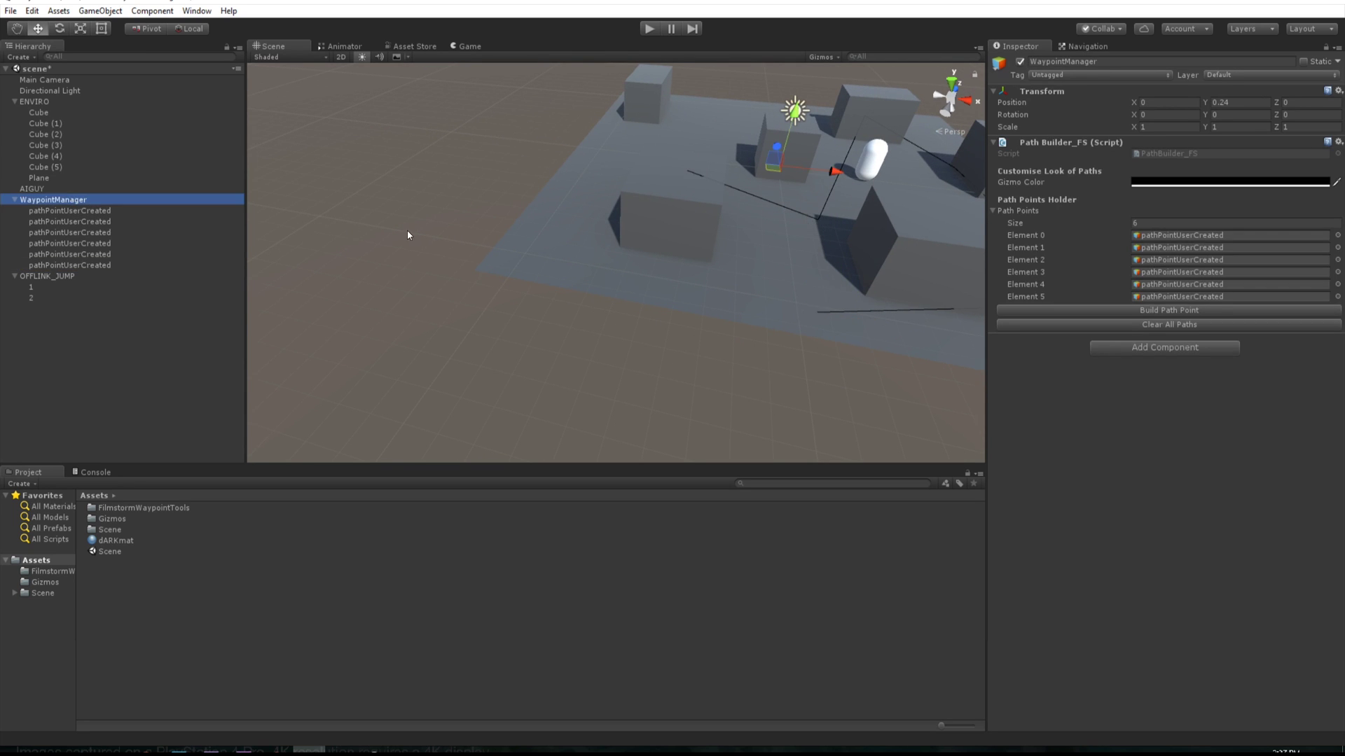
{"action": "key", "text": "f"}
{"action": "left_click", "coordinate": [1091, 310]}
{"action": "scroll", "coordinate": [780, 300], "scroll_direction": "down", "scroll_amount": 2}
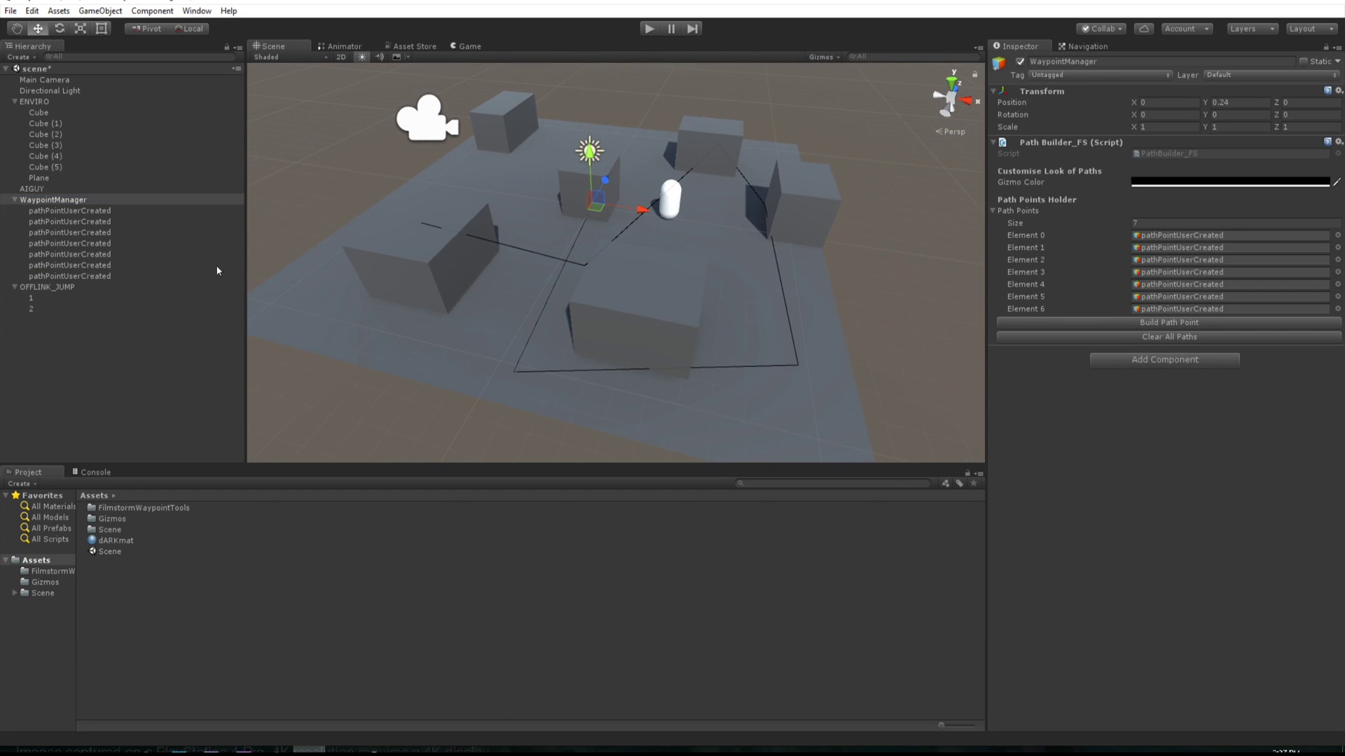
{"action": "left_click", "coordinate": [63, 276]}
{"action": "left_click_drag", "start_coordinate": [594, 212], "coordinate": [335, 270]}
- Build an eighth path point and place it on top of the far corner box at about X -8.97, Y 2.58, Z 7.94
{"action": "left_click", "coordinate": [53, 199]}
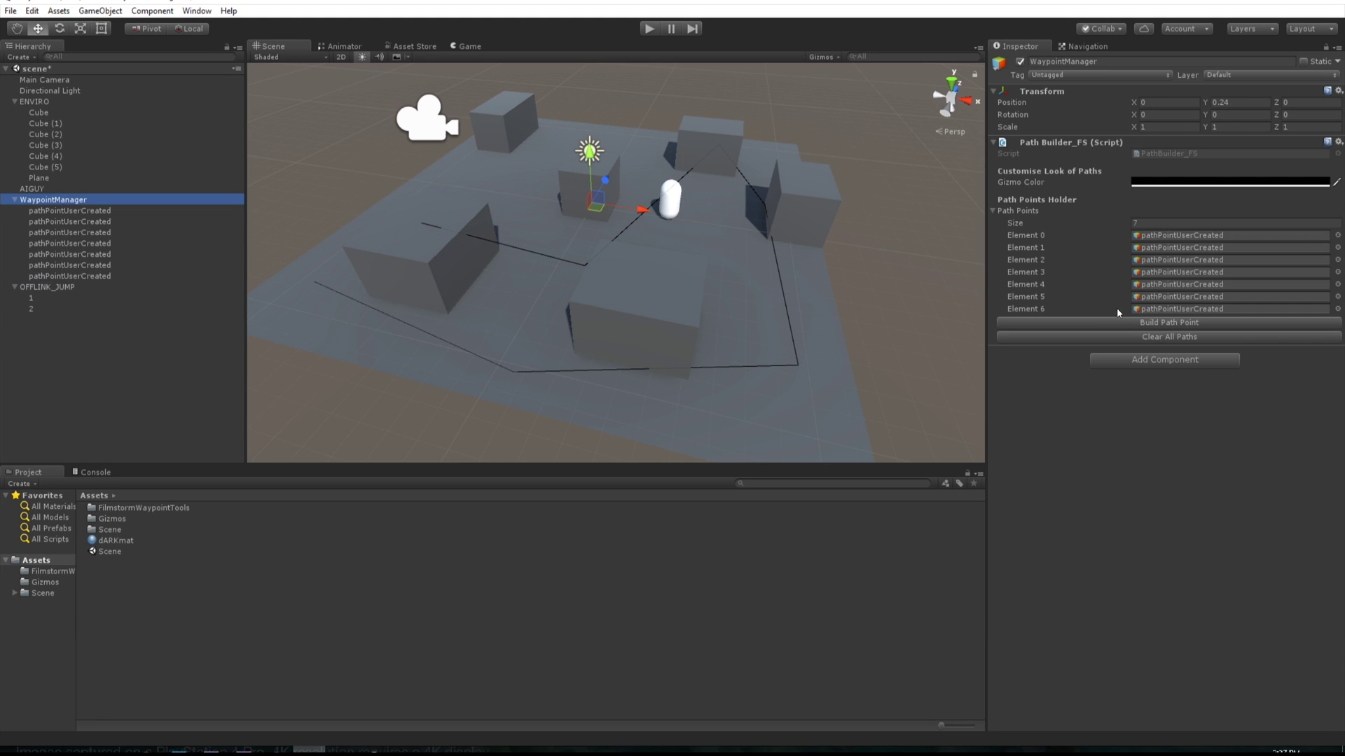
{"action": "left_click", "coordinate": [1129, 324]}
{"action": "left_click", "coordinate": [74, 286]}
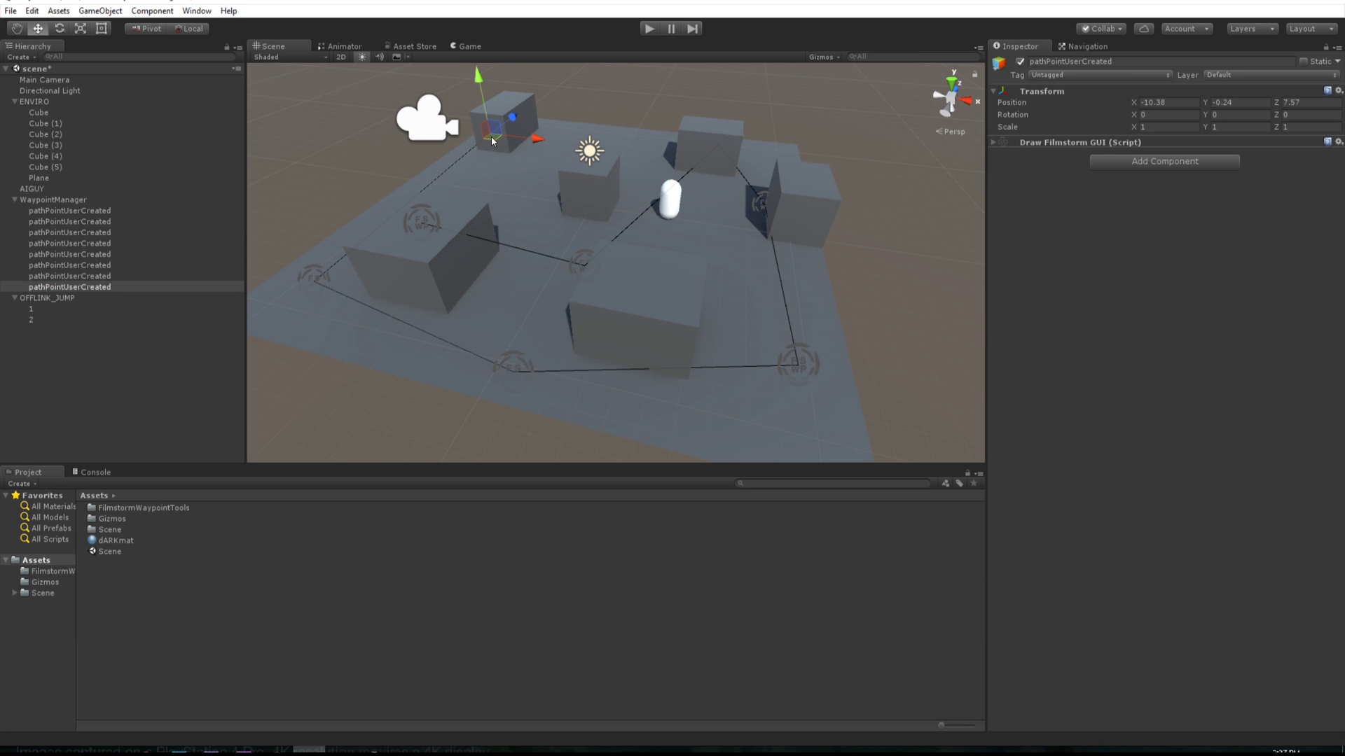
{"action": "left_click_drag", "start_coordinate": [491, 137], "coordinate": [491, 138]}
{"action": "left_click_drag", "start_coordinate": [496, 70], "coordinate": [494, 39]}
{"action": "key", "text": "f"}
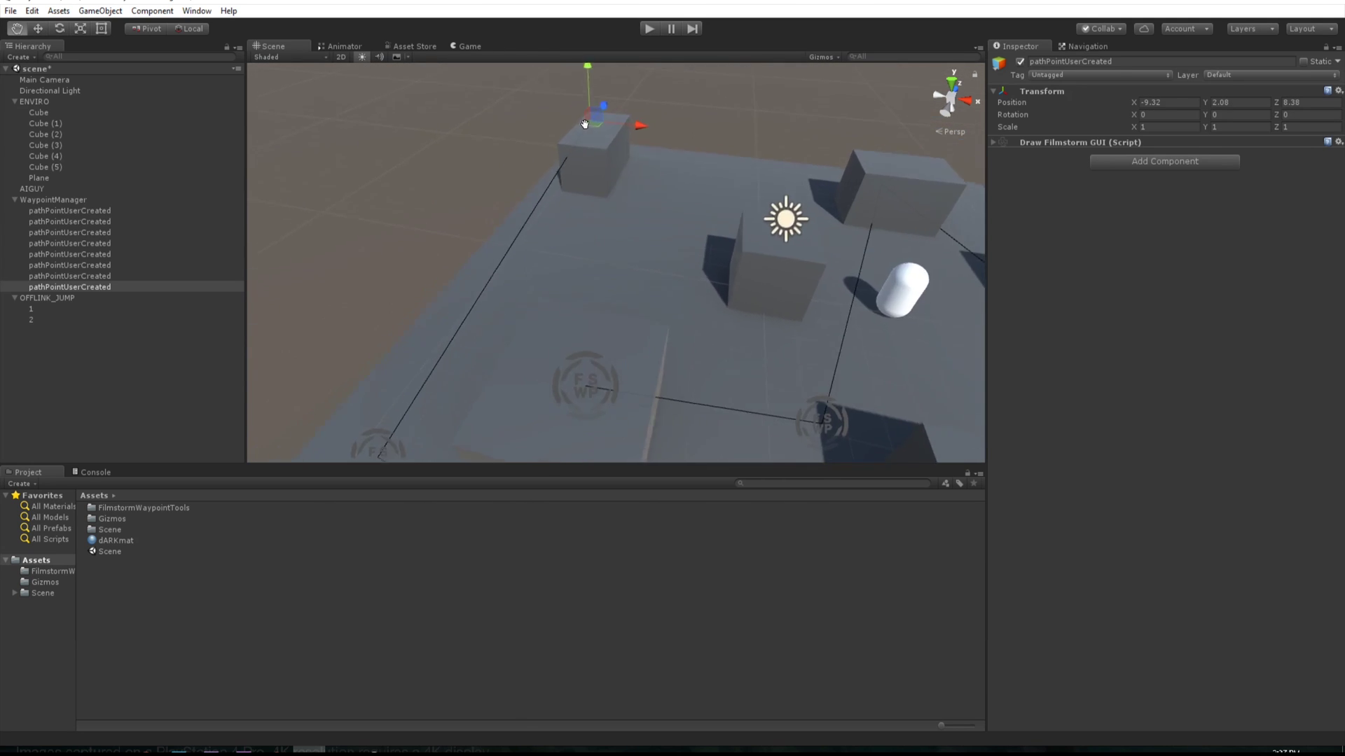
{"action": "left_click_drag", "start_coordinate": [633, 200], "coordinate": [632, 136]}
{"action": "scroll", "coordinate": [642, 198], "scroll_direction": "up", "scroll_amount": 3}
{"action": "middle_click_drag", "start_coordinate": [633, 144], "coordinate": [568, 182]}
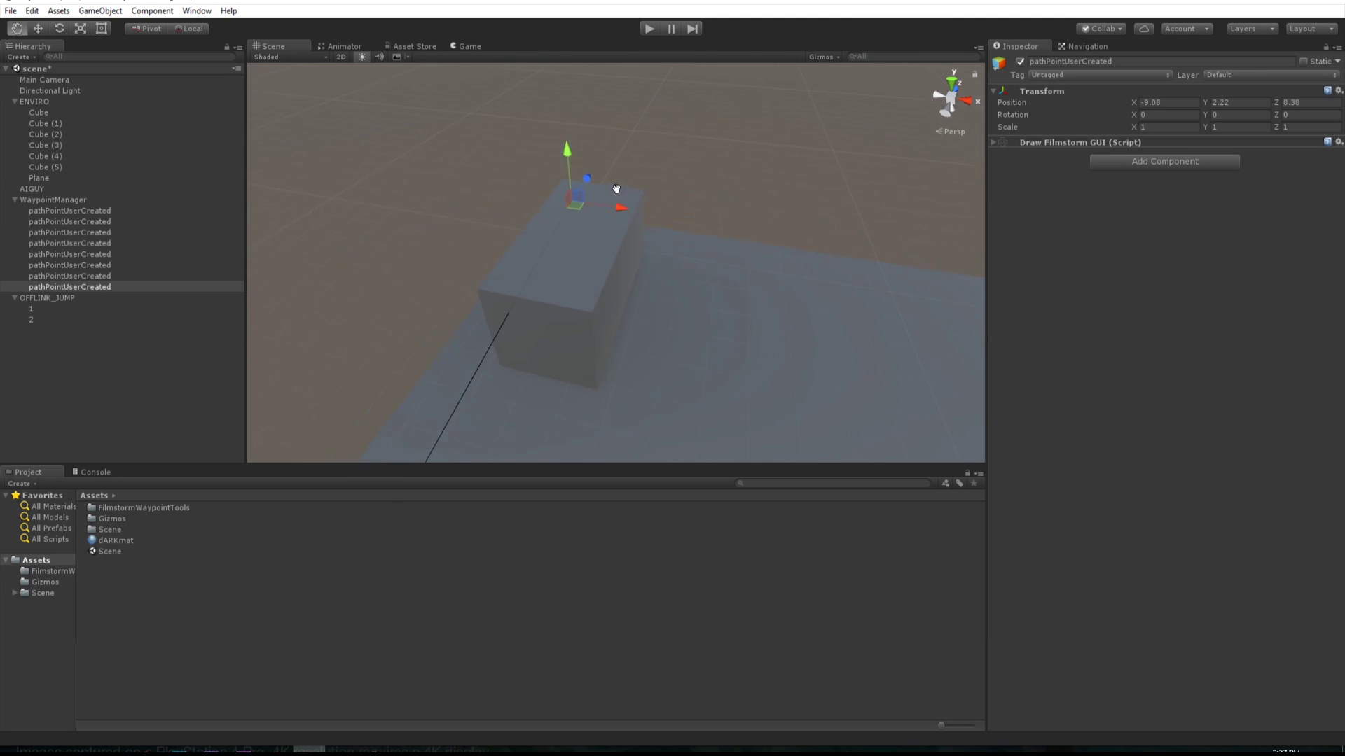
{"action": "scroll", "coordinate": [568, 182], "scroll_direction": "up", "scroll_amount": 2}
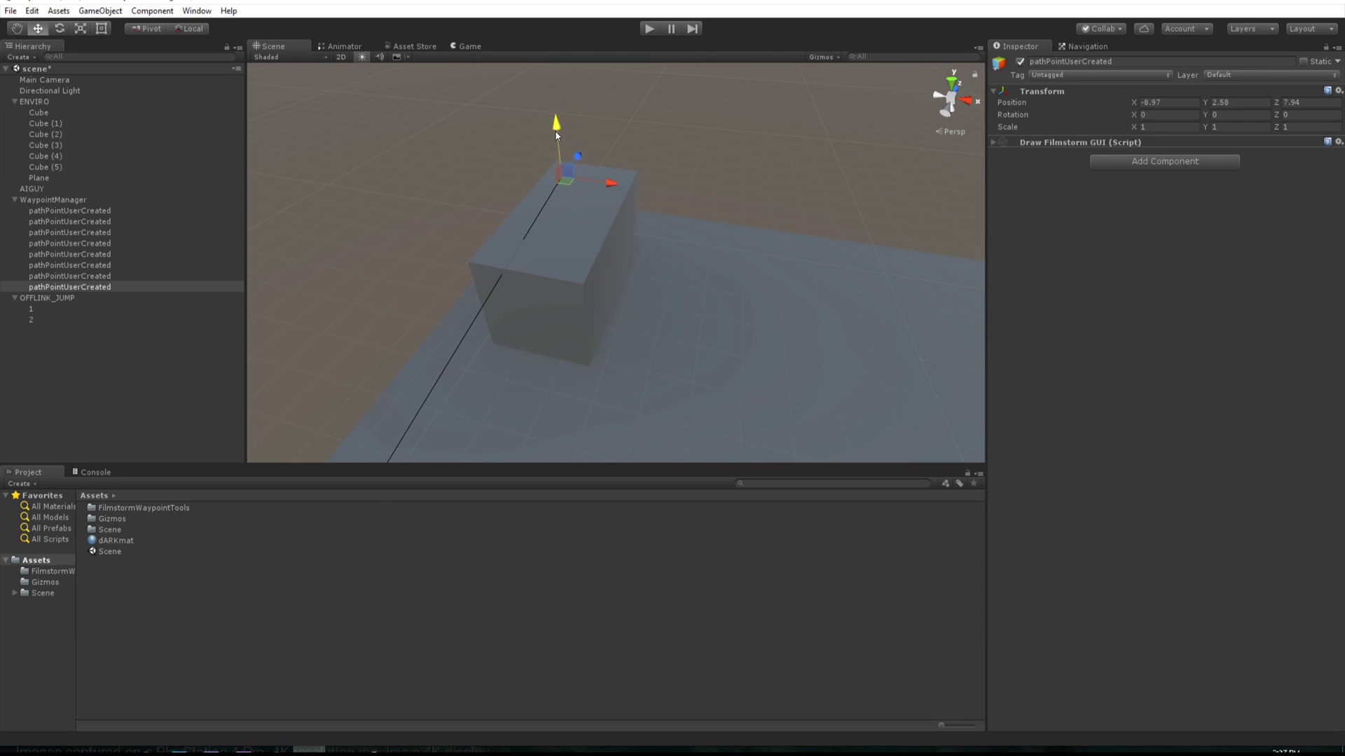
- Duplicate OFFLINK_JUMP, move the copy to the far corner box at about X -8.25, Z 3.5, and rotate it about 74° around Y
{"action": "left_click", "coordinate": [103, 297]}
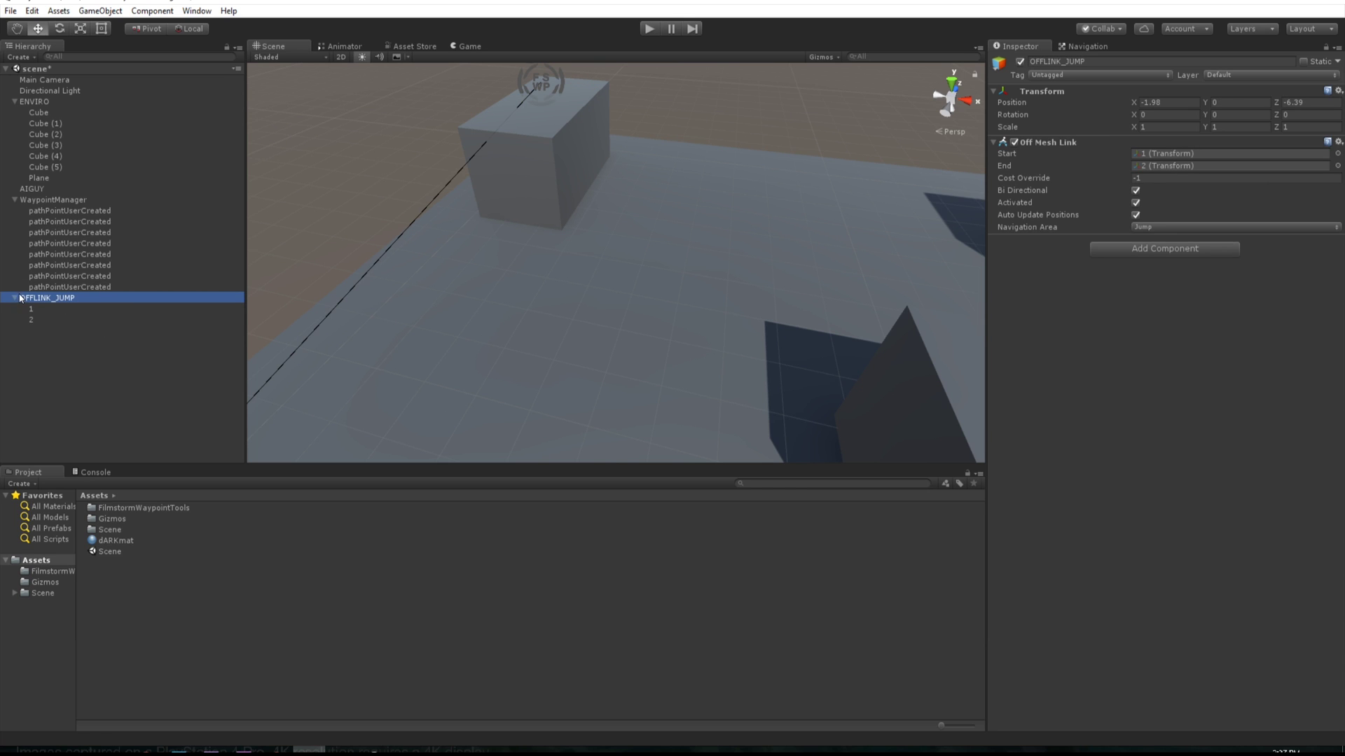
{"action": "scroll", "coordinate": [531, 264], "scroll_direction": "down", "scroll_amount": 3}
{"action": "middle_click_drag", "start_coordinate": [530, 264], "coordinate": [495, 243]}
{"action": "scroll", "coordinate": [488, 294], "scroll_direction": "down", "scroll_amount": 4}
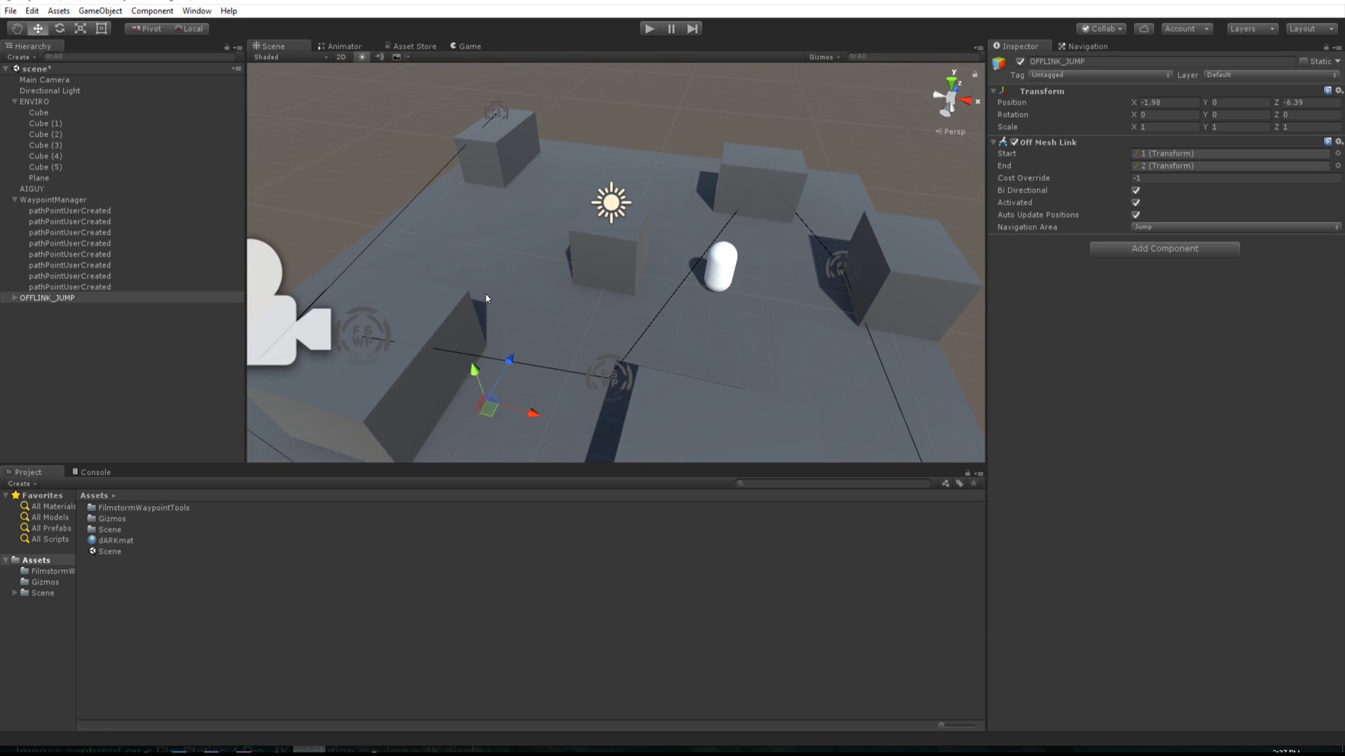
{"action": "middle_click_drag", "start_coordinate": [486, 297], "coordinate": [527, 274]}
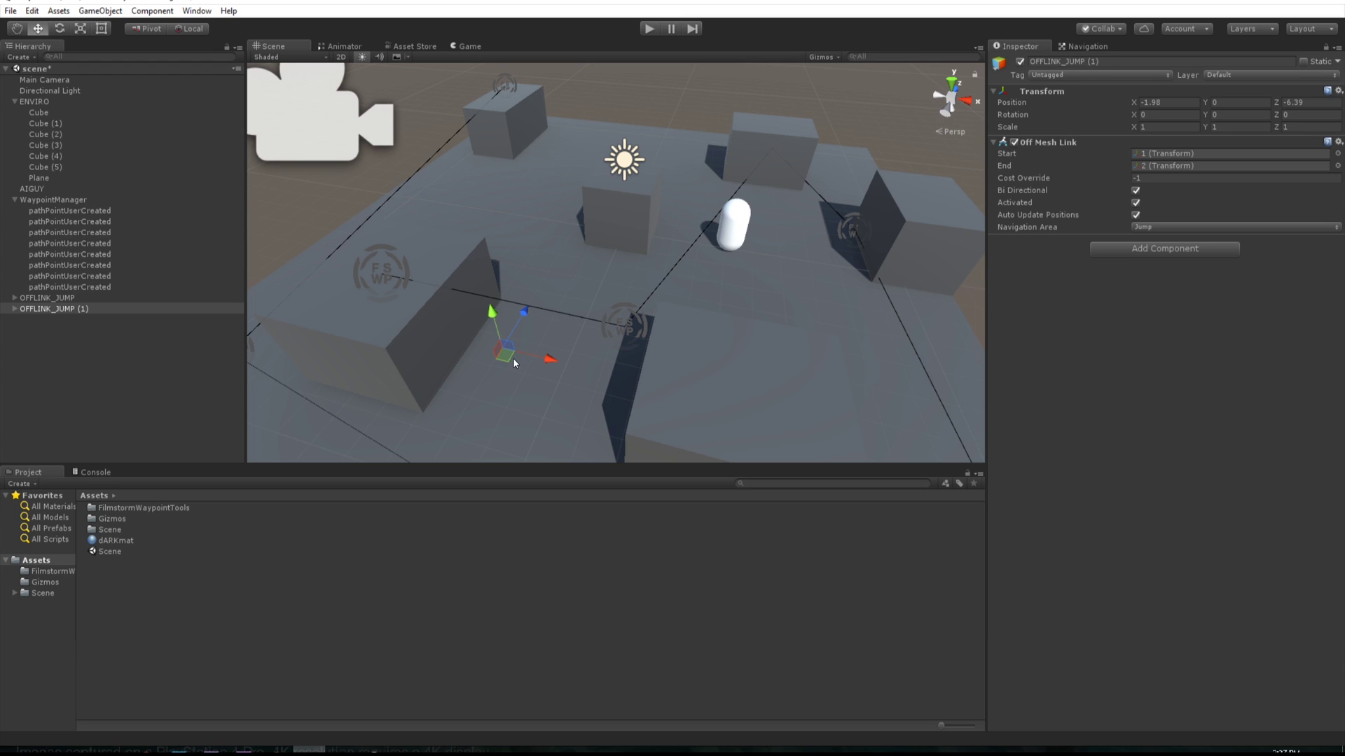
{"action": "left_click_drag", "start_coordinate": [509, 210], "coordinate": [404, 177]}
{"action": "key", "text": "e"}
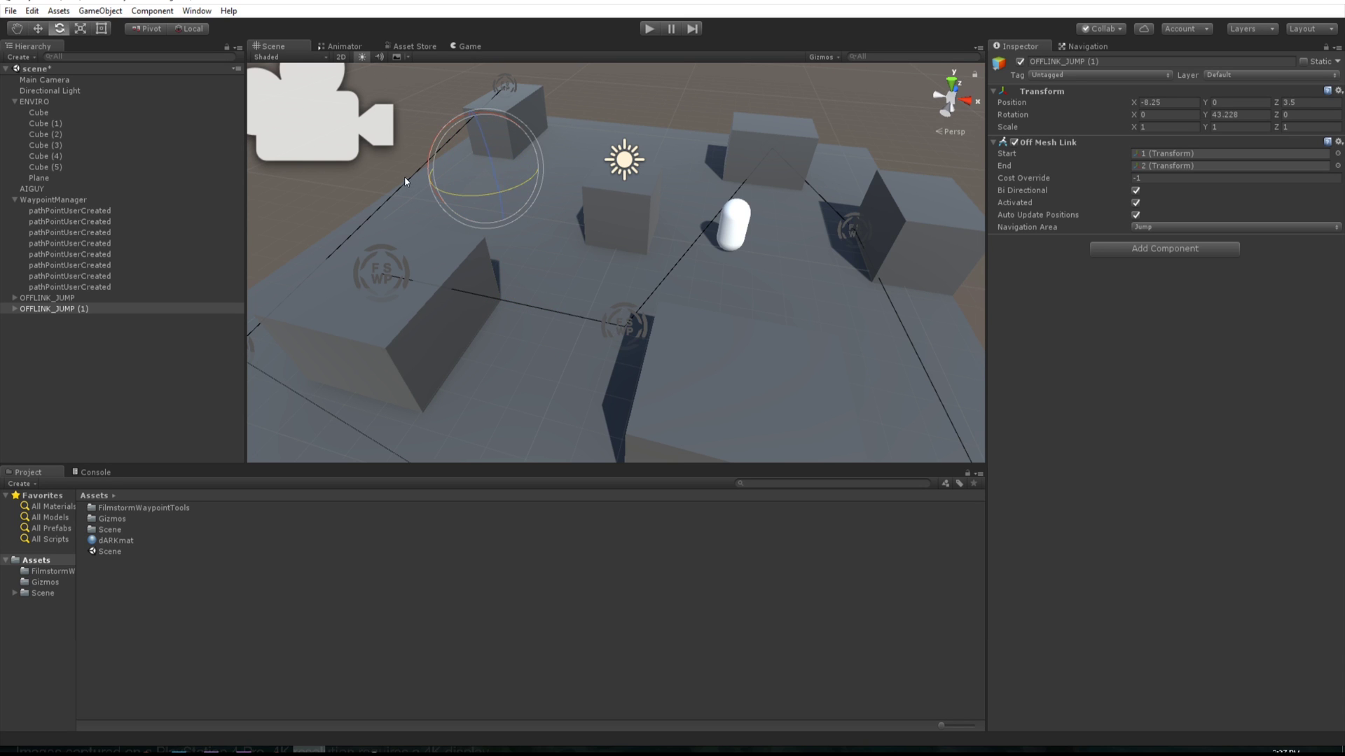
{"action": "key", "text": "f"}
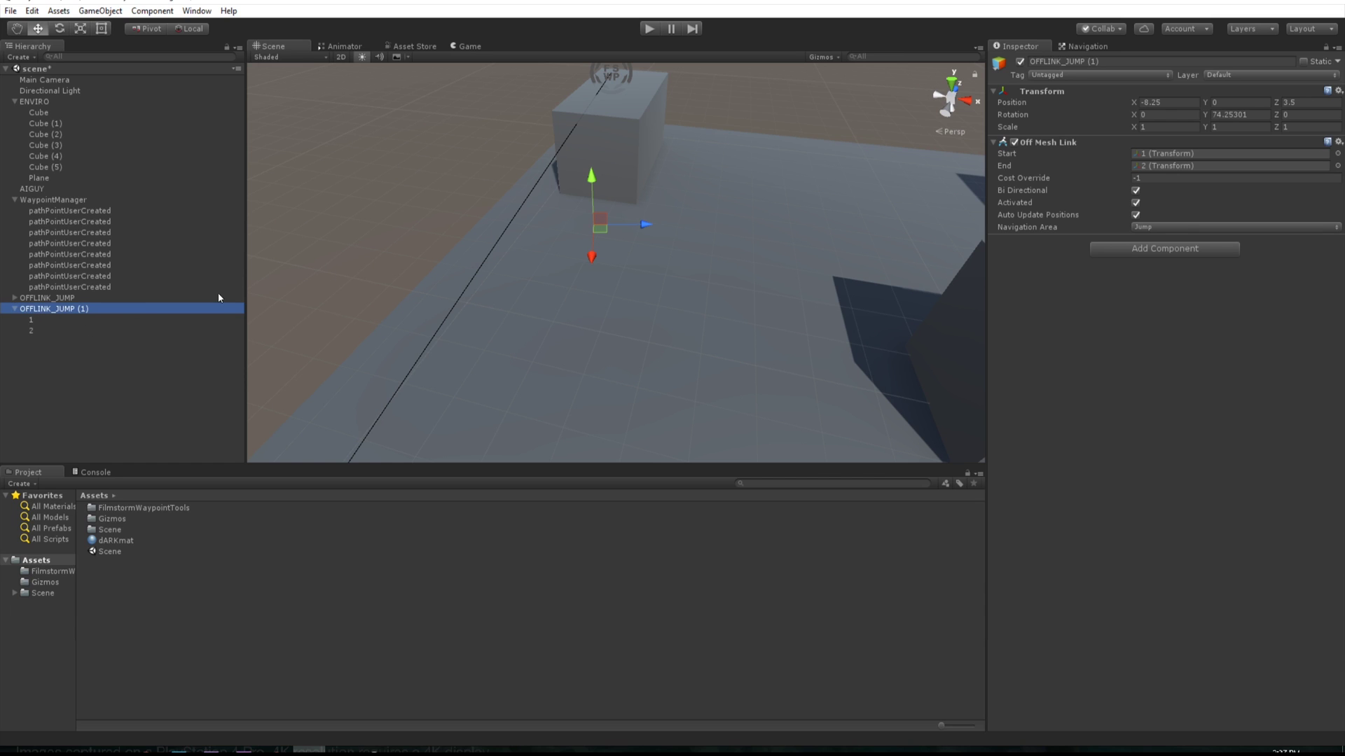
- Show the navmesh and align the duplicated jump link with the corner box at about X -8.85, Z 3.59, Y rotation 94.28
{"action": "left_click", "coordinate": [1089, 48]}
{"action": "left_click_drag", "start_coordinate": [771, 128], "coordinate": [696, 138], "text": "alt"}
{"action": "scroll", "coordinate": [616, 168], "scroll_direction": "up", "scroll_amount": 3}
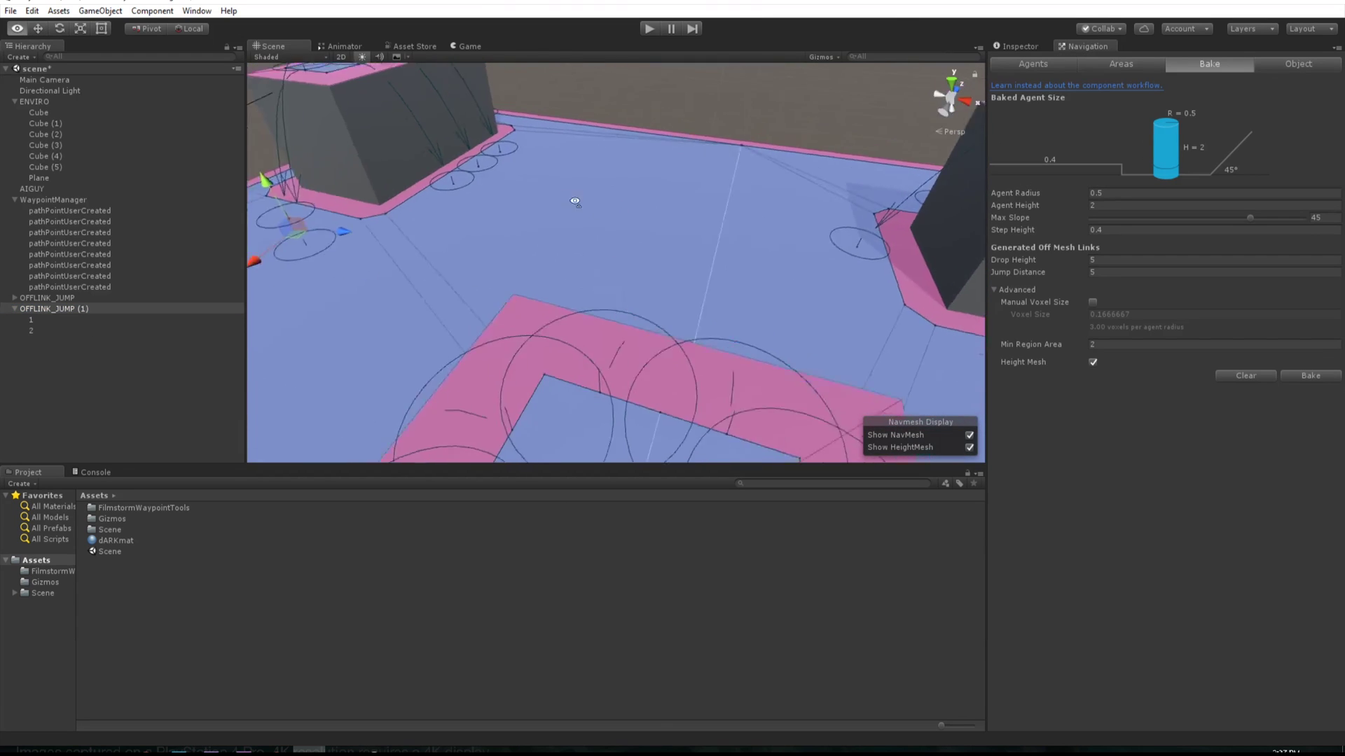
{"action": "left_click_drag", "start_coordinate": [532, 190], "coordinate": [407, 213], "text": "alt"}
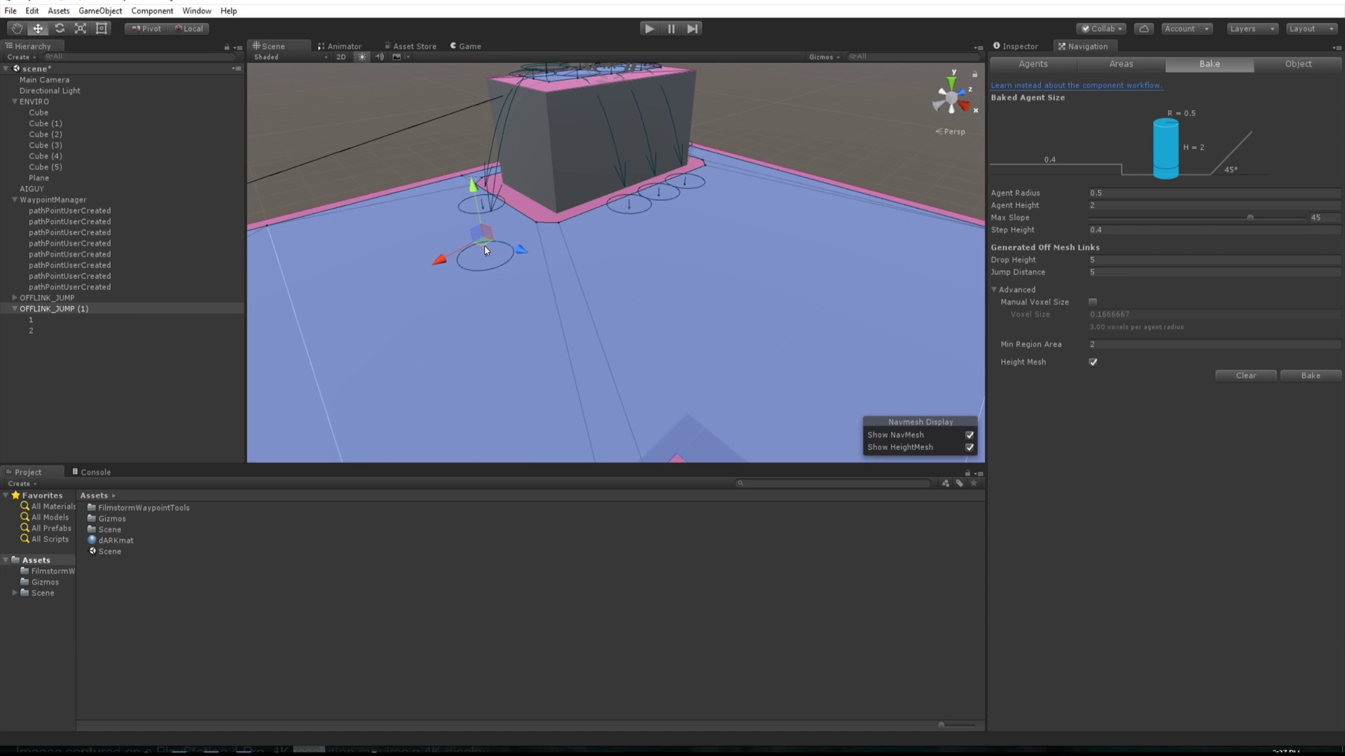
{"action": "left_click_drag", "start_coordinate": [511, 246], "coordinate": [489, 267], "text": "alt"}
{"action": "middle_click_drag", "start_coordinate": [566, 222], "coordinate": [607, 342]}
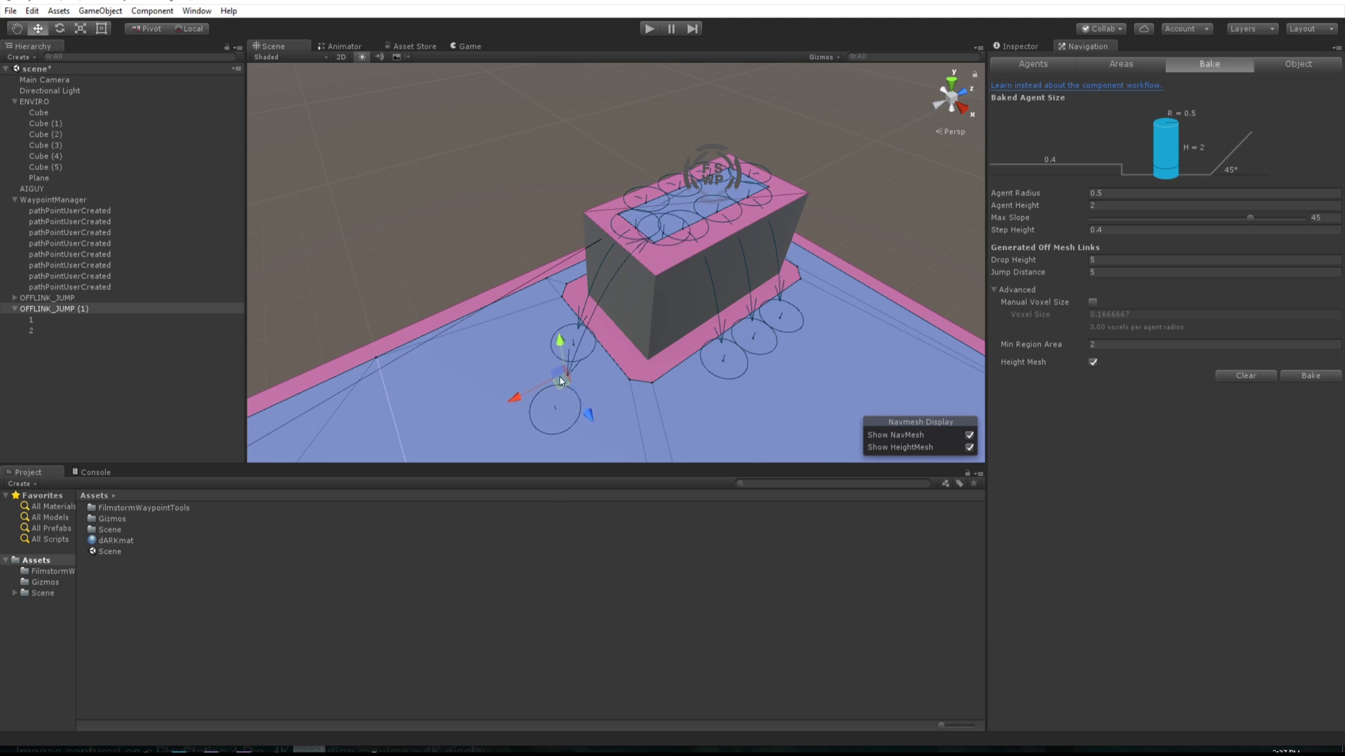
{"action": "right_click_drag", "start_coordinate": [592, 339], "coordinate": [620, 253]}
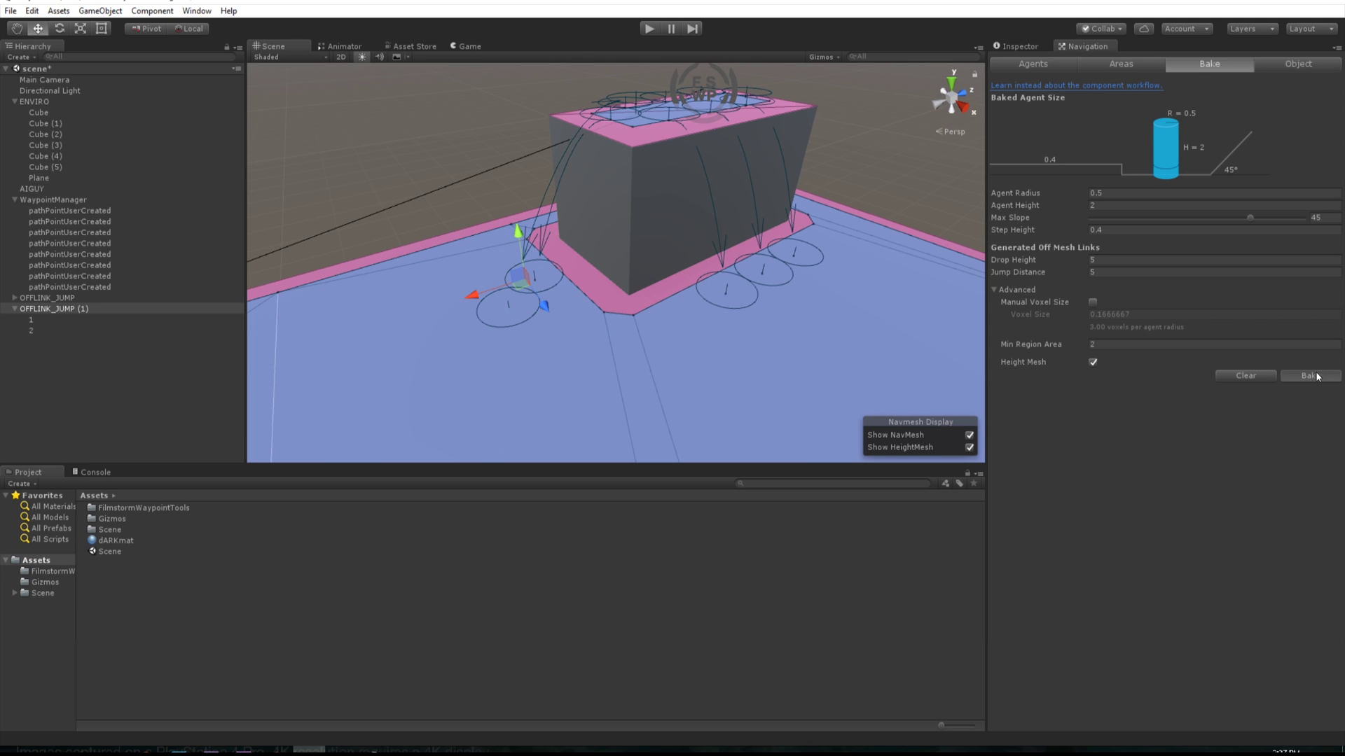
- Run the scene with AIGUY's Nav Mesh Agent Speed set to 3 to watch it follow the waypoints, and stop playback
{"action": "left_click", "coordinate": [1020, 47]}
{"action": "right_click_drag", "start_coordinate": [725, 226], "coordinate": [554, 262]}
{"action": "scroll", "coordinate": [331, 300], "scroll_direction": "down", "scroll_amount": 2}
{"action": "middle_click_drag", "start_coordinate": [331, 300], "coordinate": [448, 247]}
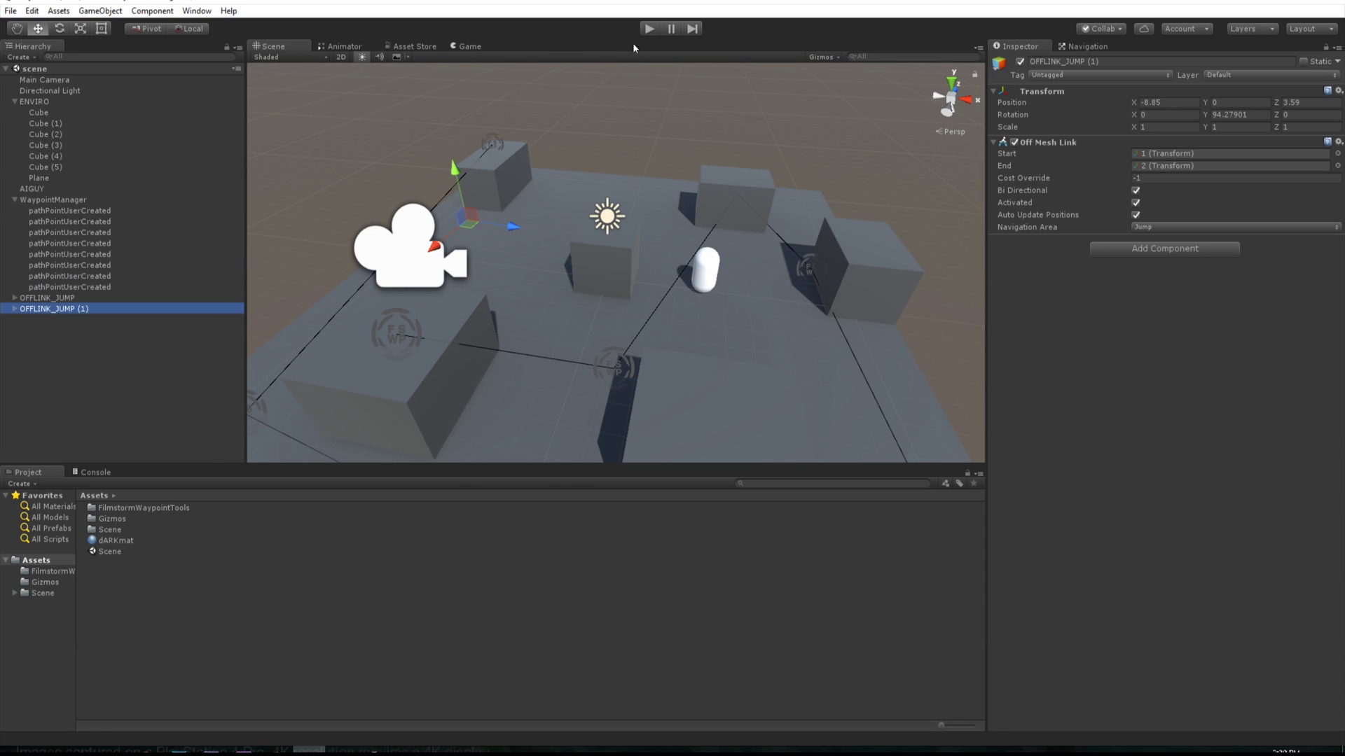
{"action": "left_click", "coordinate": [648, 30]}
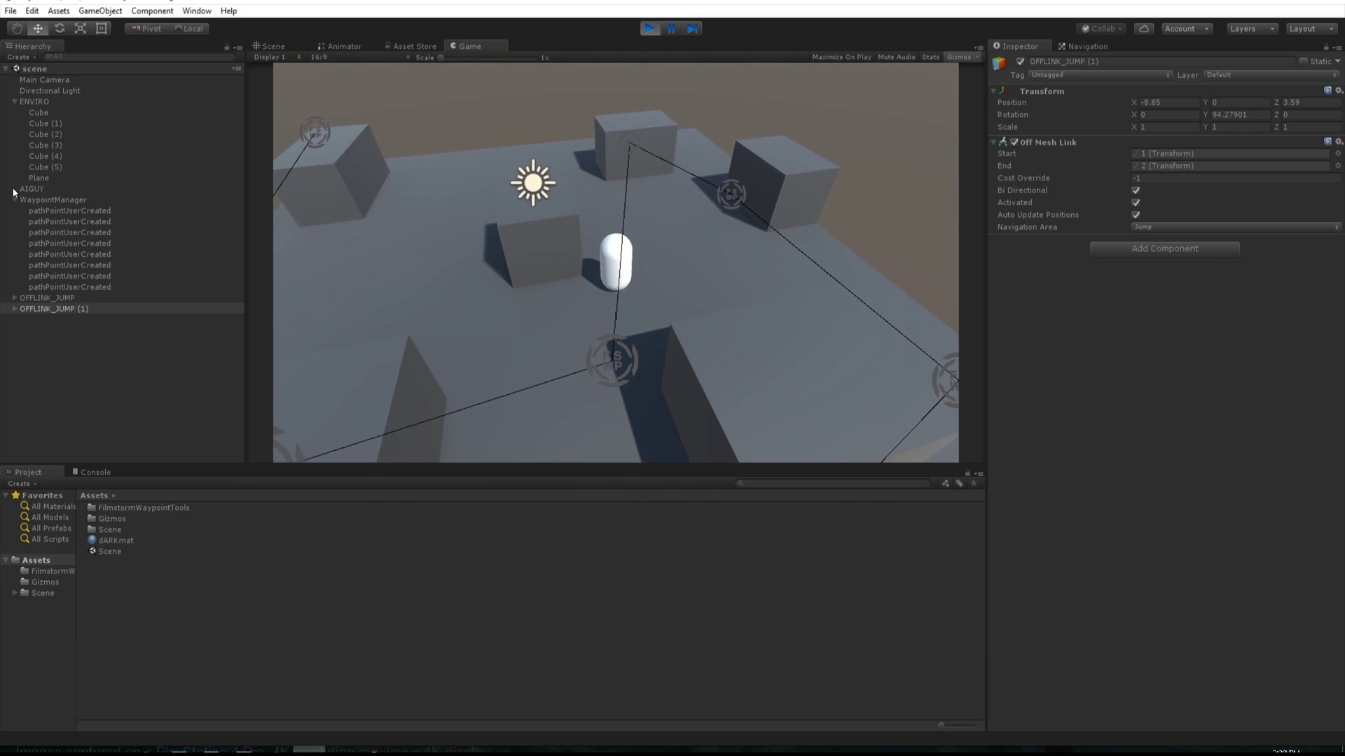
{"action": "left_click", "coordinate": [32, 189]}
{"action": "left_click", "coordinate": [1155, 482]}
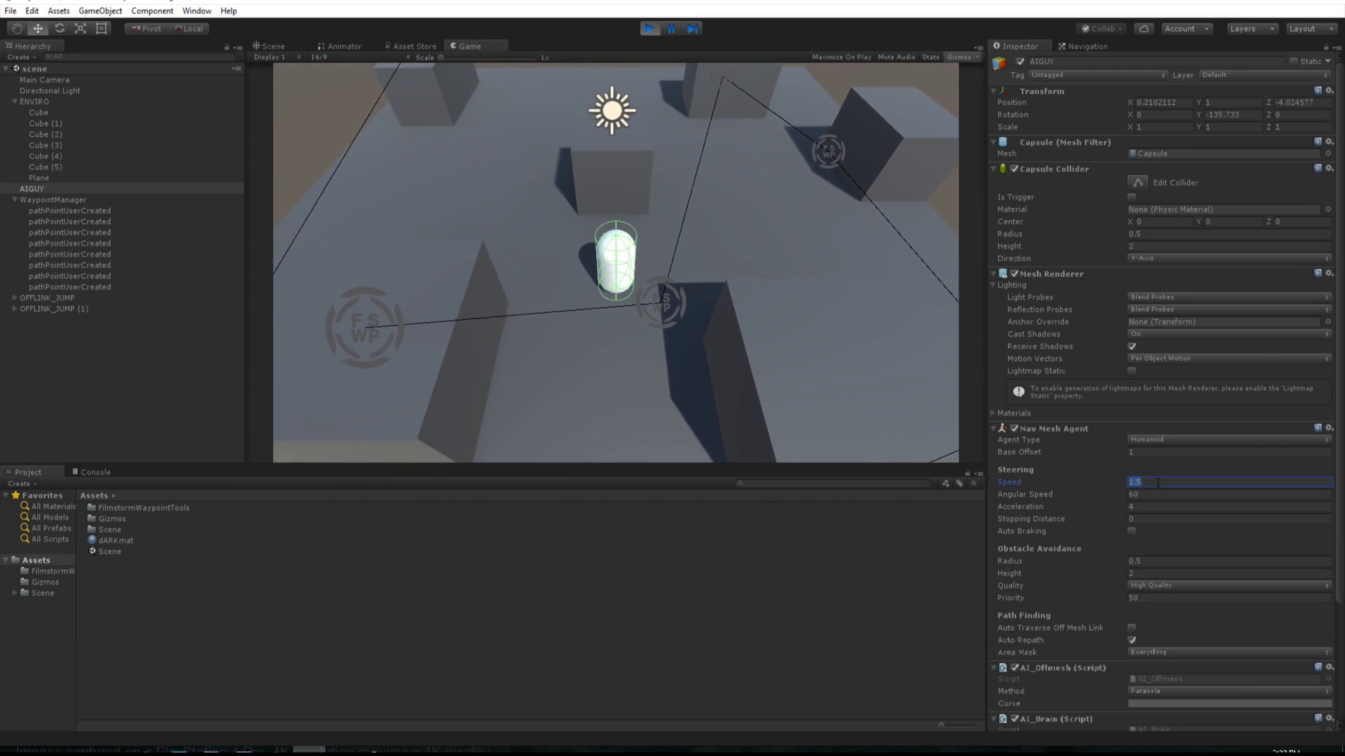
{"action": "type", "text": "3"}
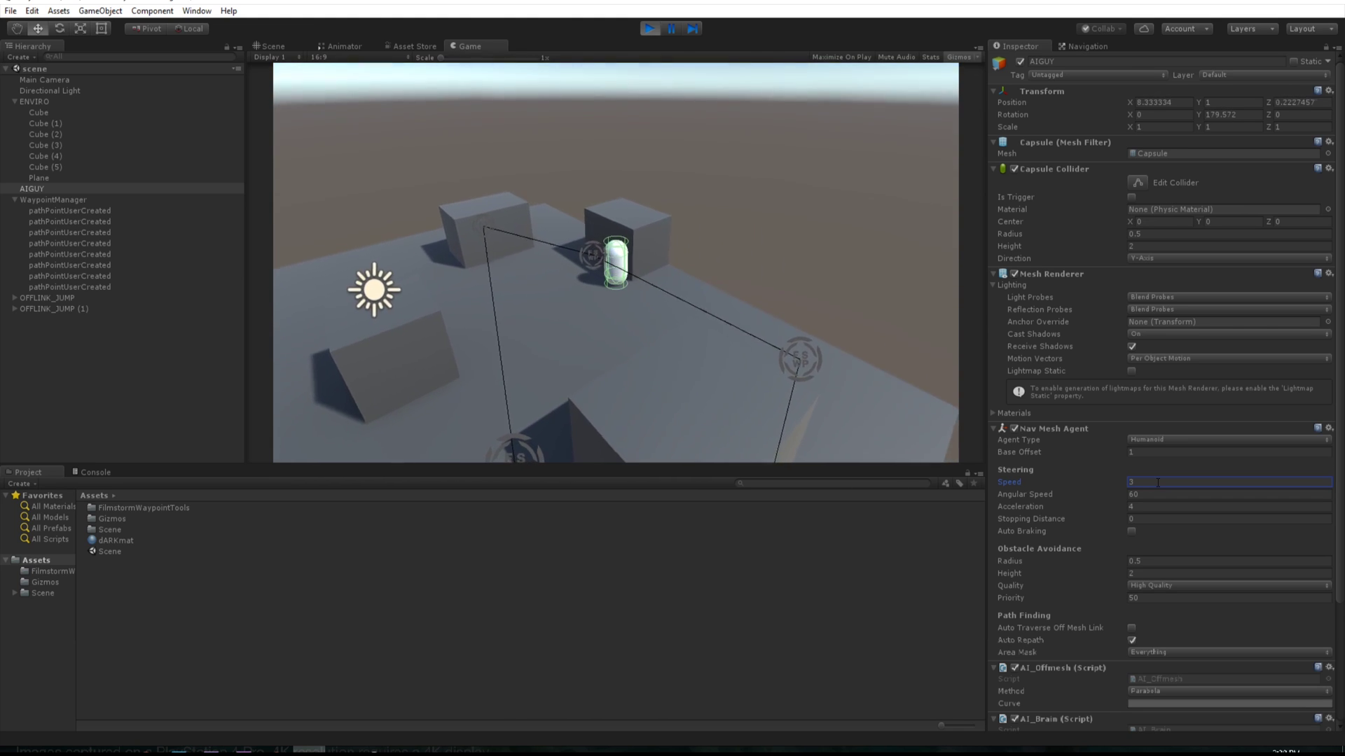
{"action": "key", "text": "ctrl+p"}
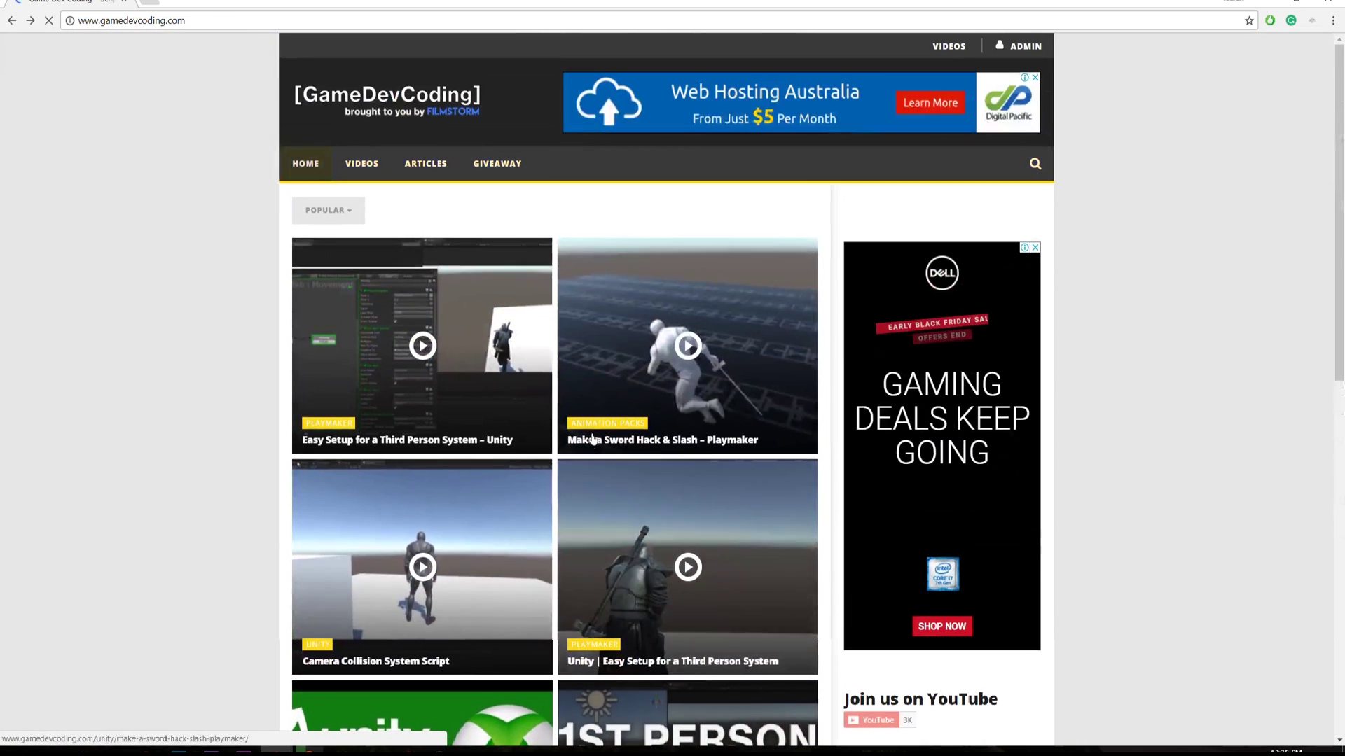
- Switch to the browser and open the Giveaway page of the GameDevCoding website
{"action": "left_click", "coordinate": [499, 164]}
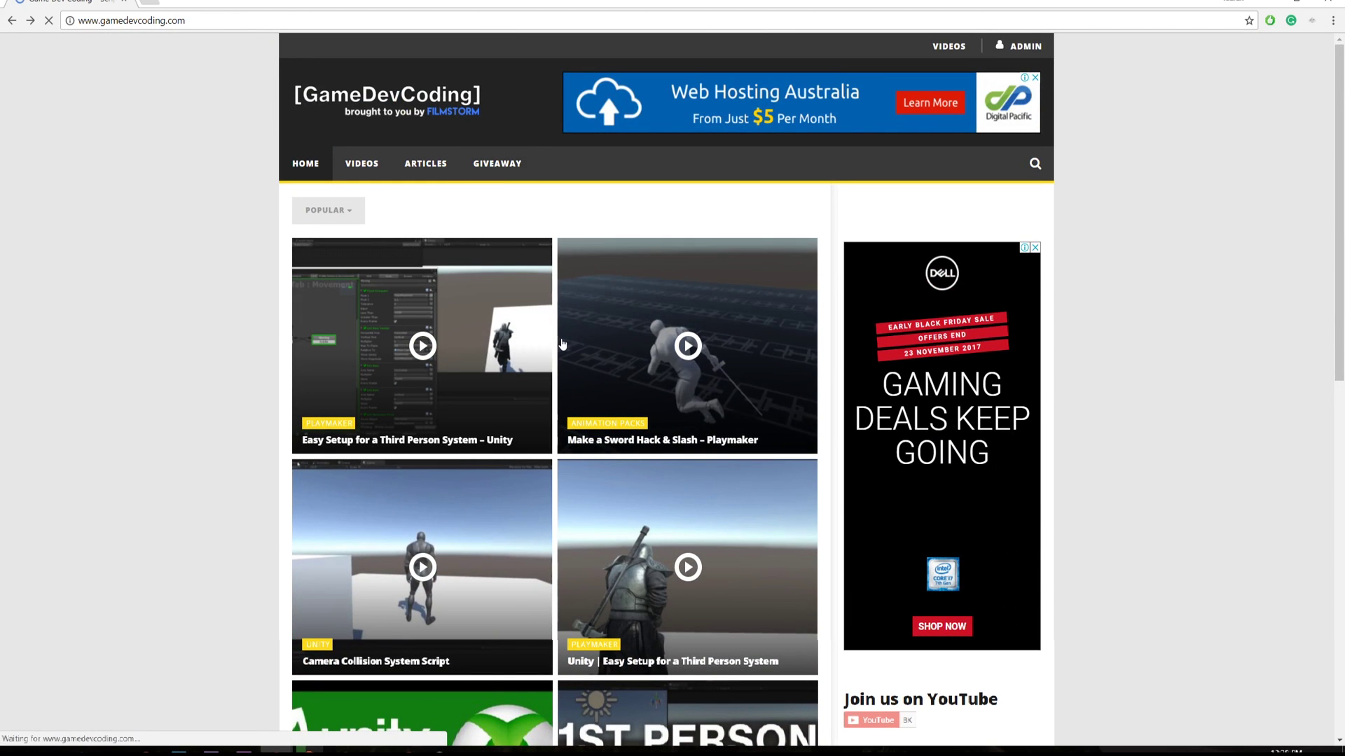